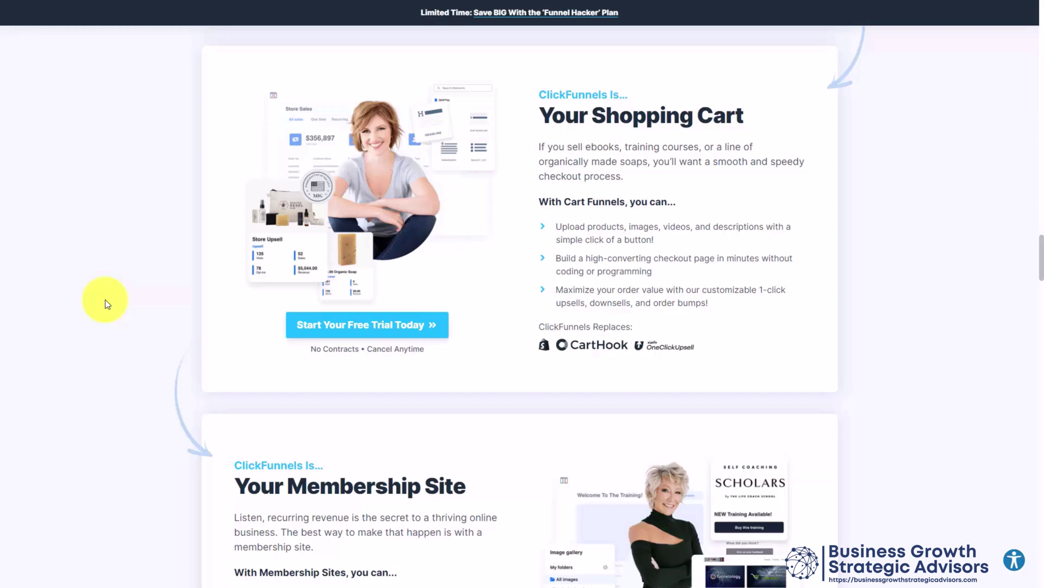
Start the Pro plan's free trial from the monthly plans on the ClickFunnels pricing page
{"action": "scroll", "coordinate": [145, 329], "scroll_direction": "down", "scroll_amount": 10}
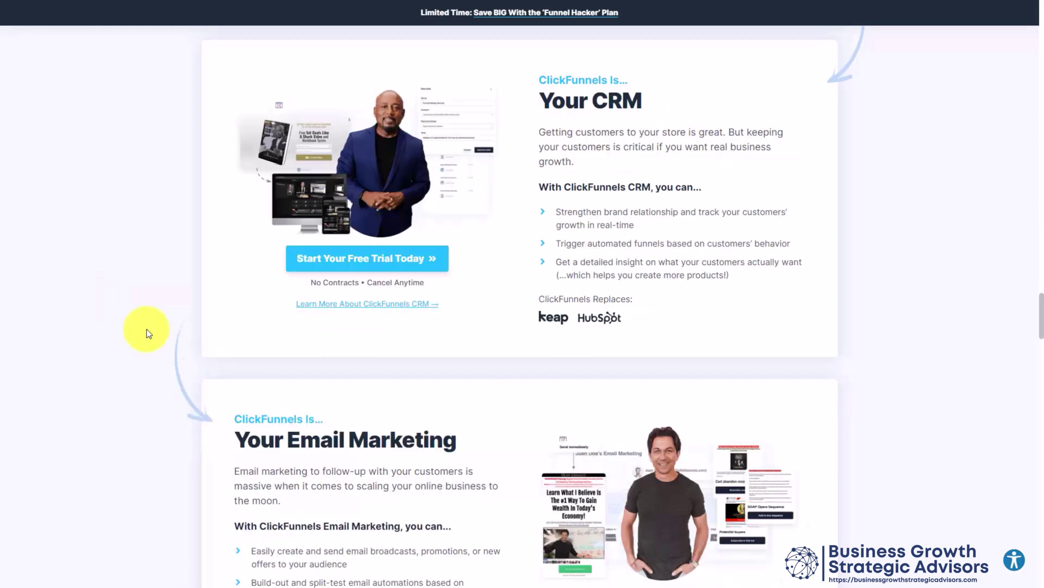
{"action": "scroll", "coordinate": [145, 329], "scroll_direction": "down", "scroll_amount": 5}
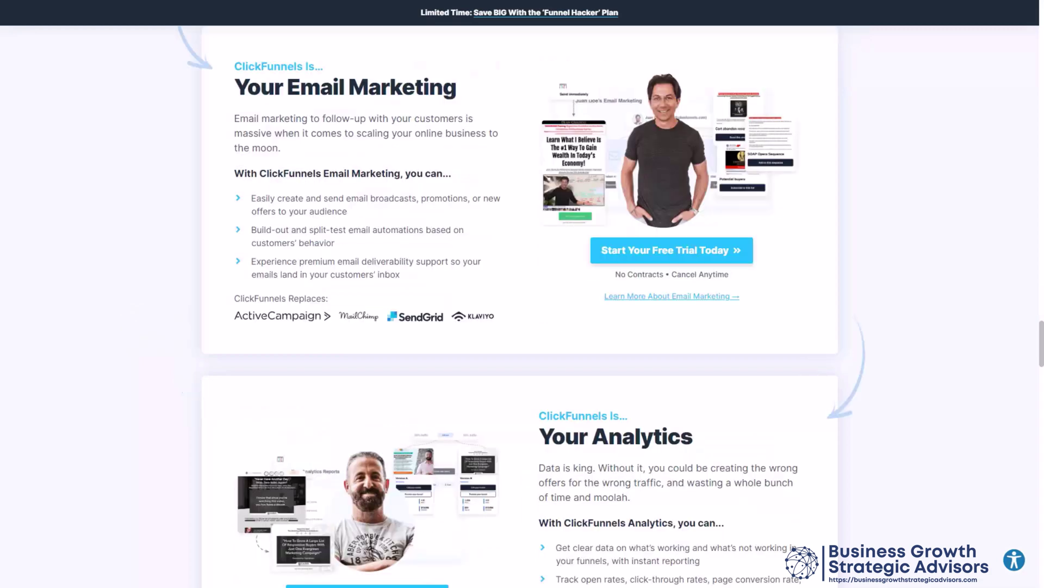
{"action": "scroll", "coordinate": [105, 301], "scroll_direction": "down", "scroll_amount": 10}
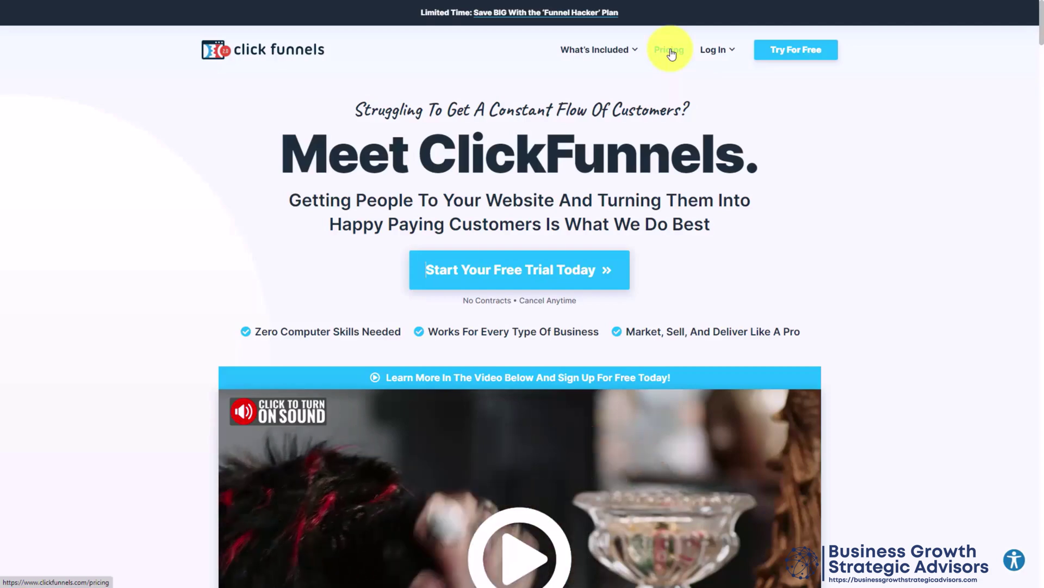
{"action": "left_click", "coordinate": [670, 50]}
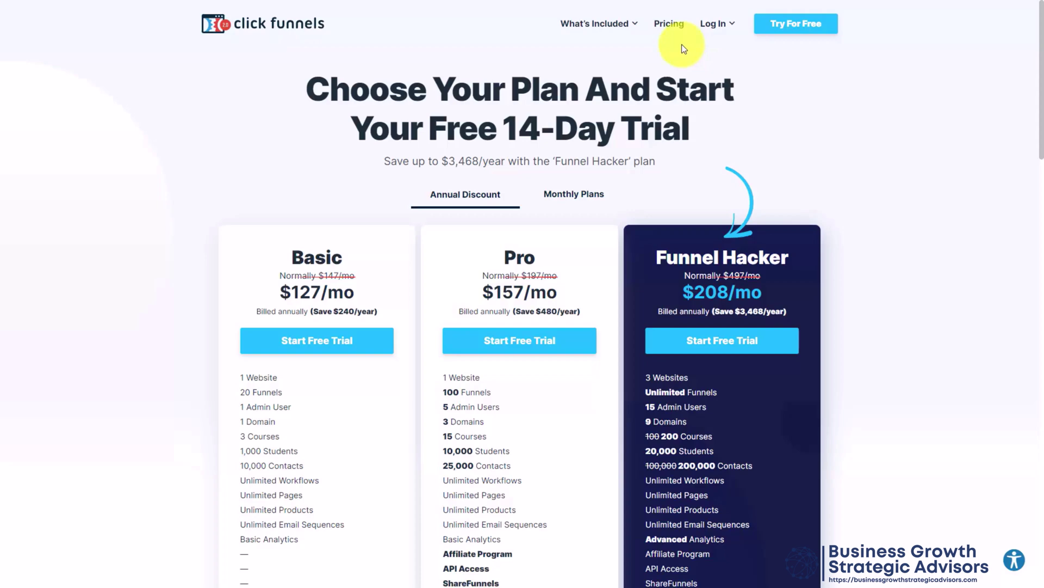
{"action": "left_click", "coordinate": [574, 194]}
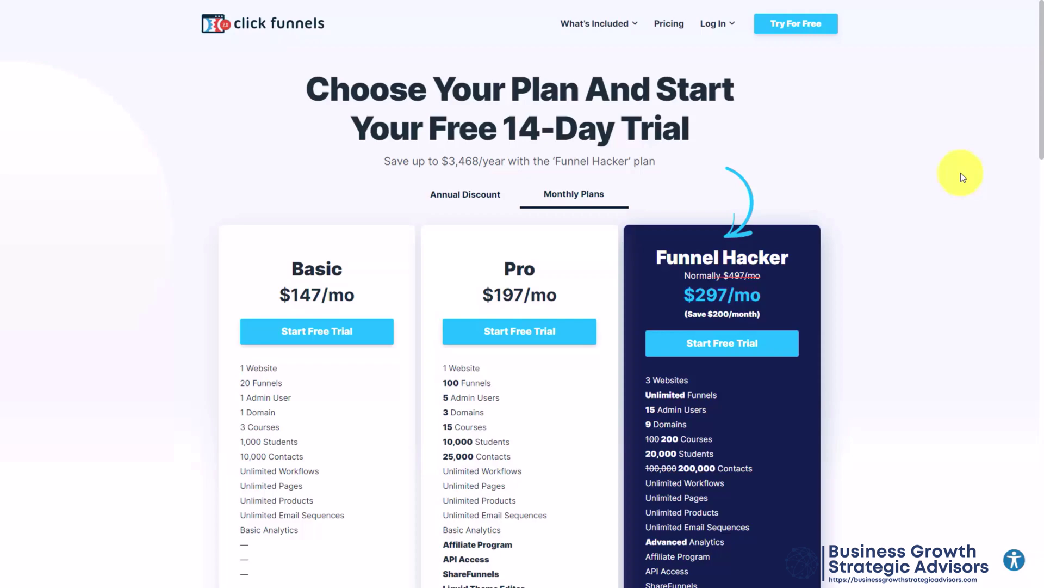
{"action": "scroll", "coordinate": [961, 173], "scroll_direction": "down", "scroll_amount": 3}
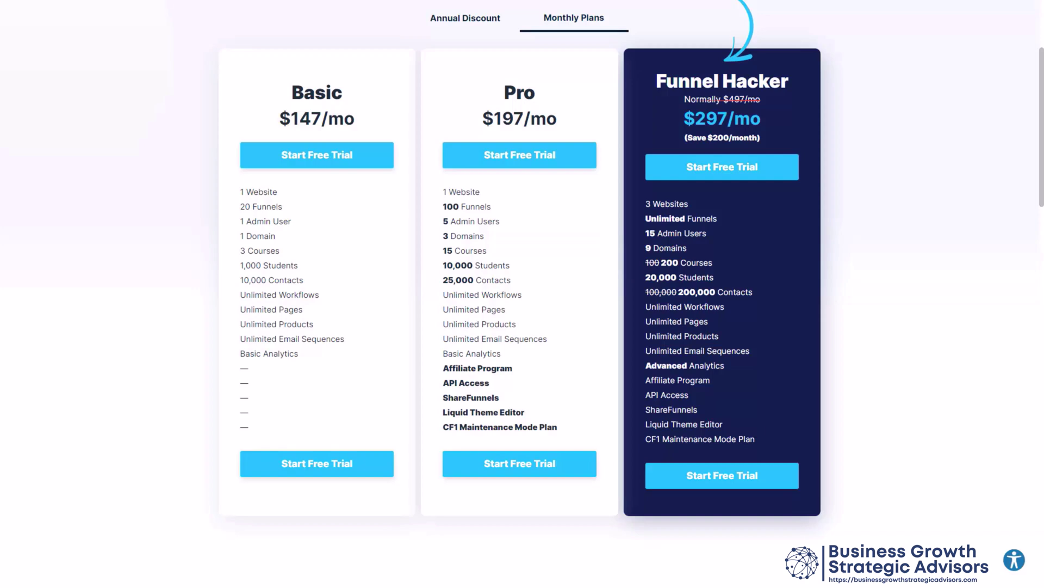
{"action": "left_click", "coordinate": [503, 166]}
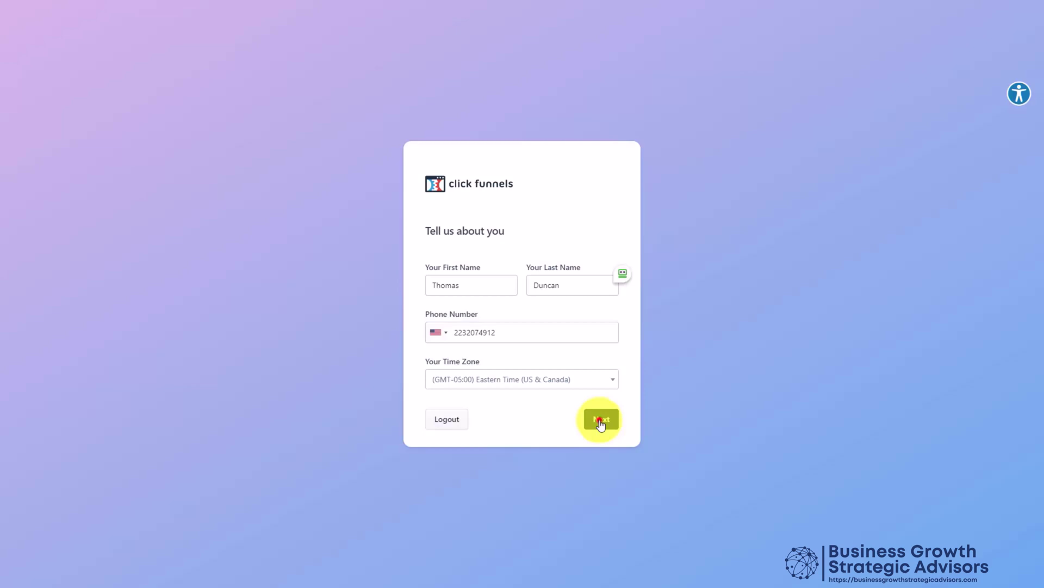
Complete the onboarding by submitting the personal details, accepting the My Workspace setup and choosing the Dark Course Theme to customize
{"action": "left_click", "coordinate": [600, 422]}
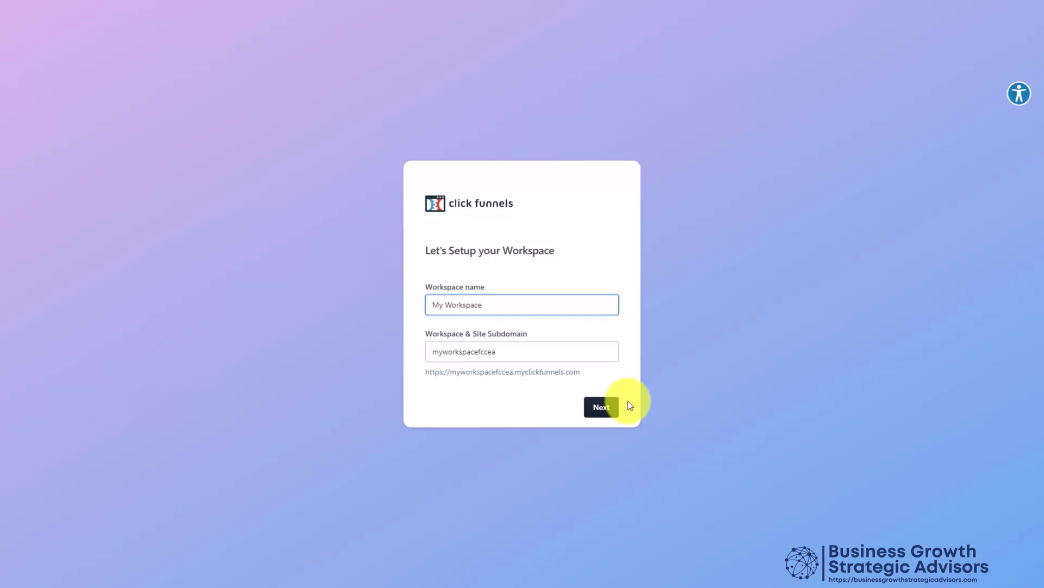
{"action": "left_click", "coordinate": [599, 406]}
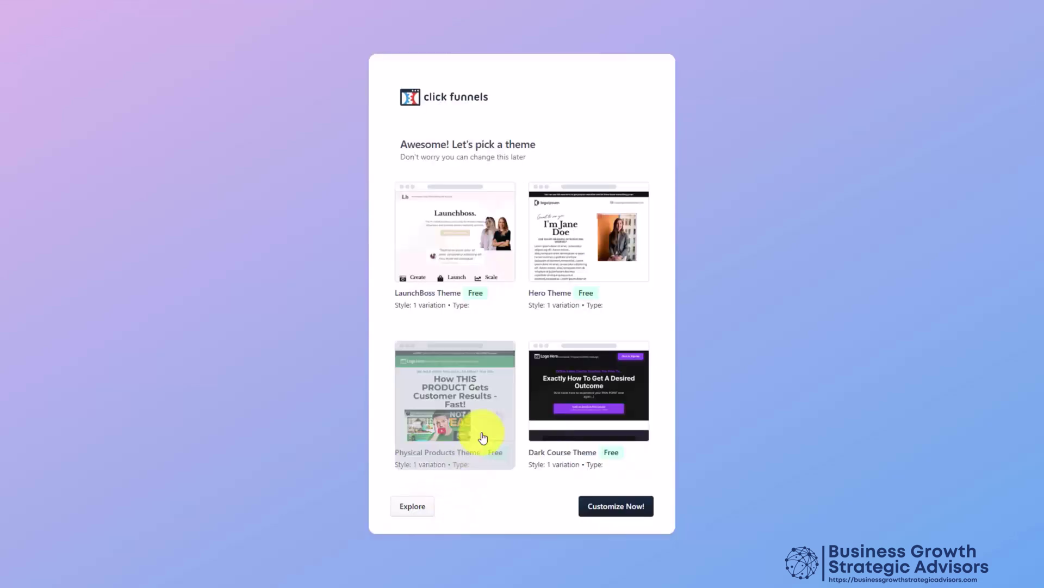
{"action": "left_click", "coordinate": [589, 409]}
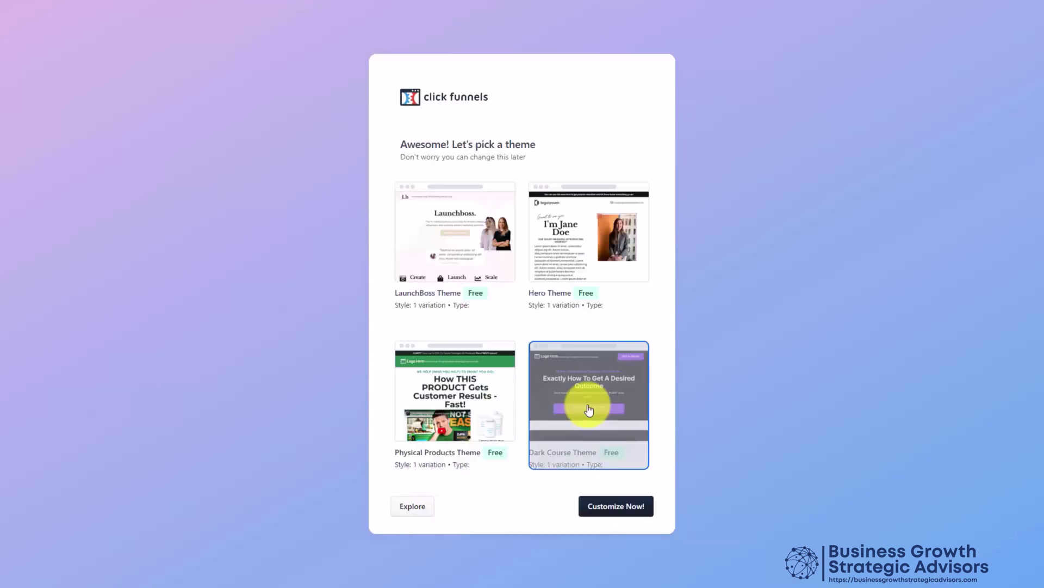
{"action": "left_click", "coordinate": [616, 508]}
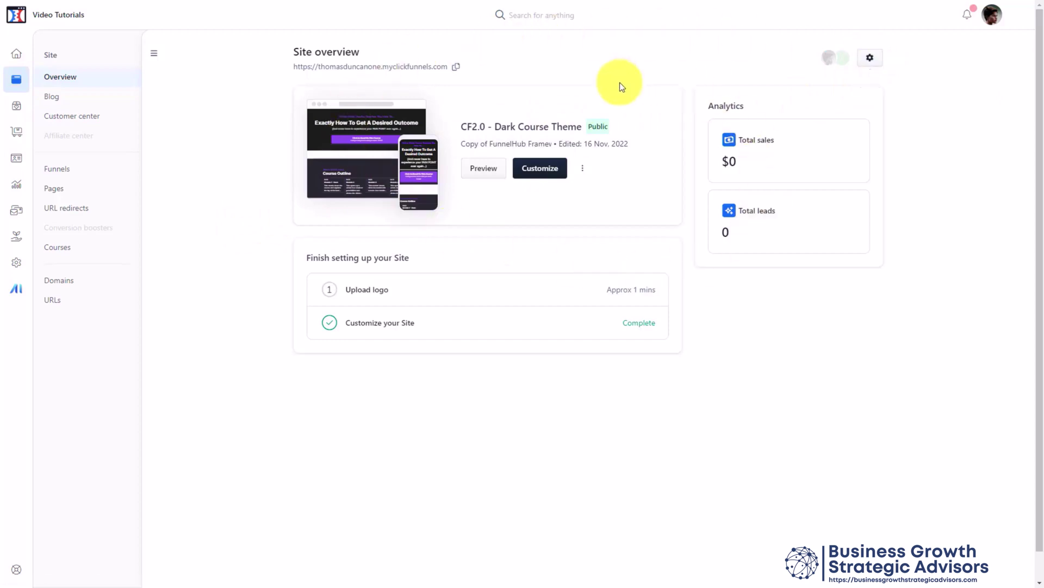
Review the user profile settings and the general workspace settings, down to the team settings
{"action": "left_click", "coordinate": [993, 22]}
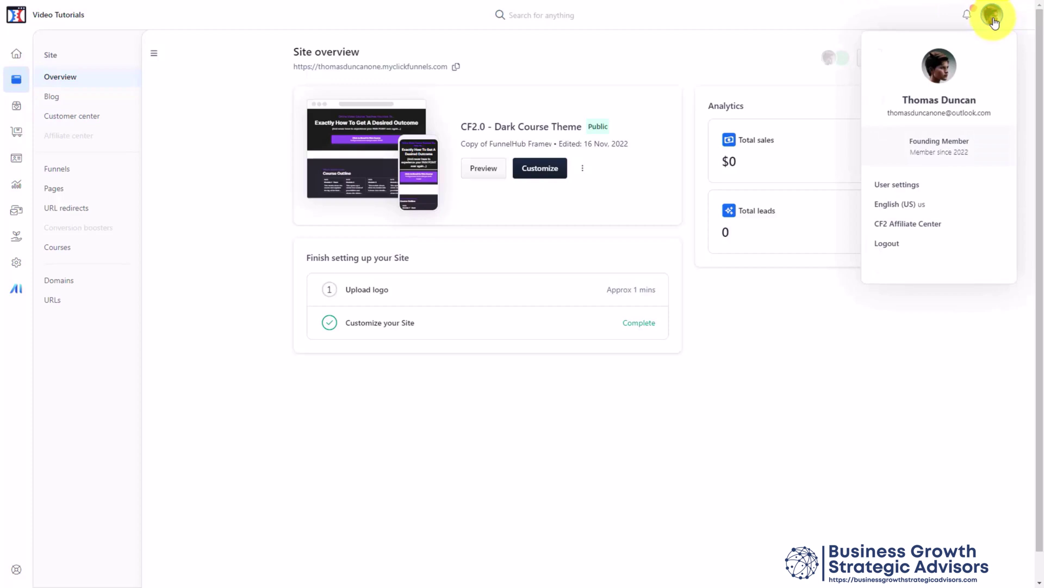
{"action": "left_click", "coordinate": [902, 187]}
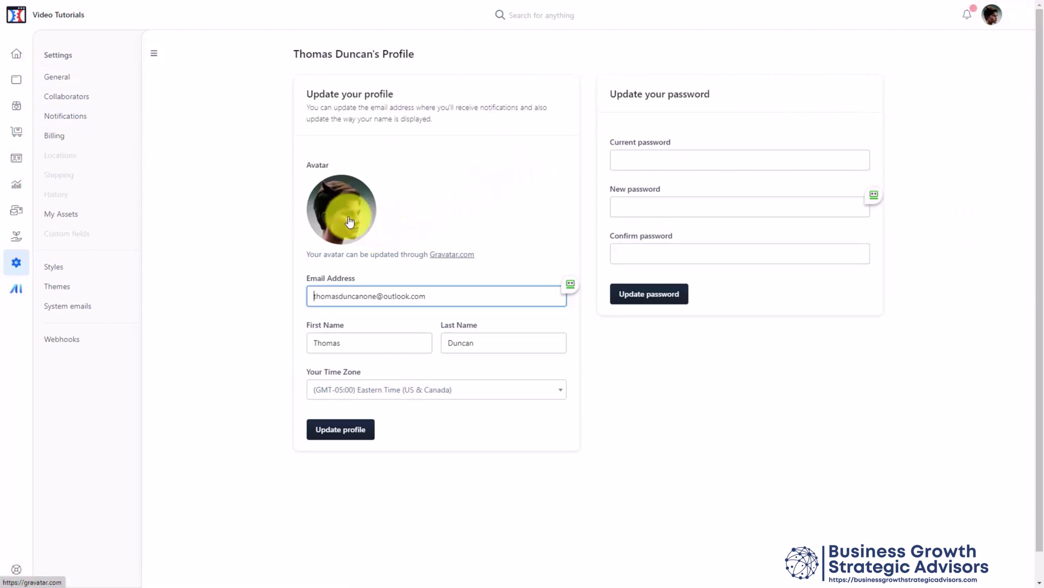
{"action": "left_click", "coordinate": [63, 80]}
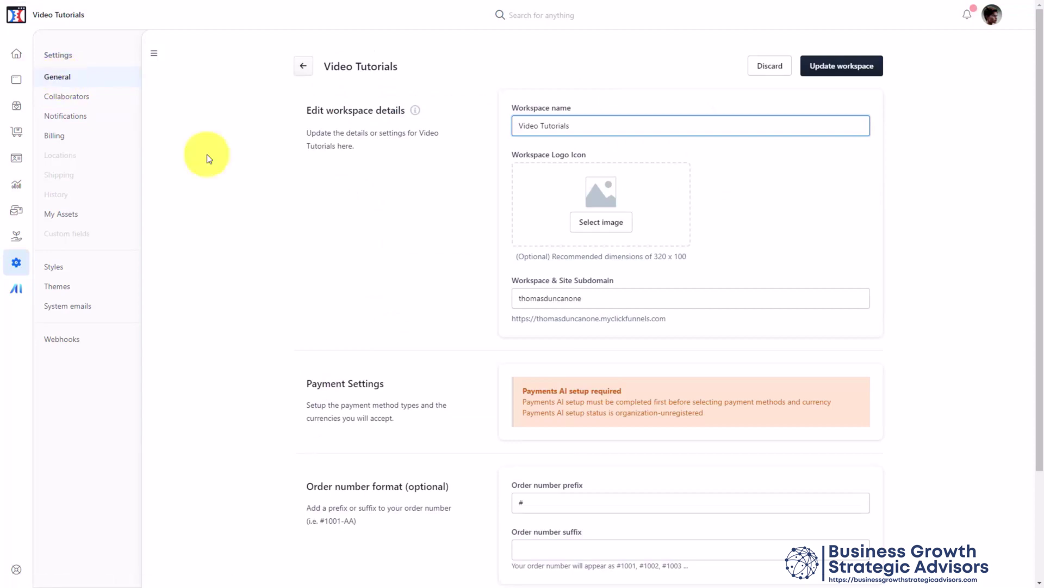
{"action": "scroll", "coordinate": [109, 94], "scroll_direction": "down", "scroll_amount": 3}
{"action": "scroll", "coordinate": [600, 185], "scroll_direction": "up", "scroll_amount": 3}
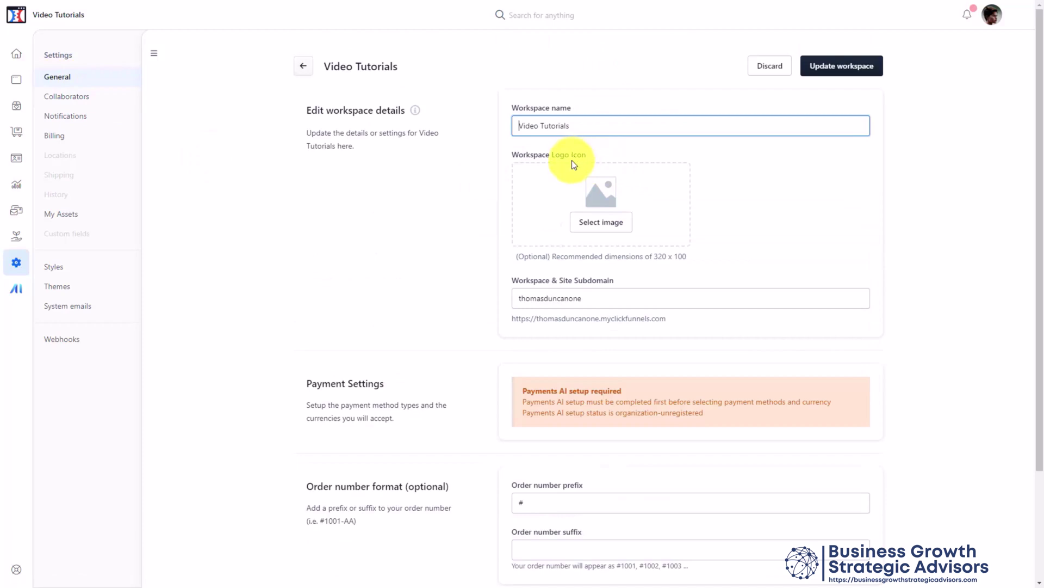
{"action": "scroll", "coordinate": [572, 164], "scroll_direction": "down", "scroll_amount": 3}
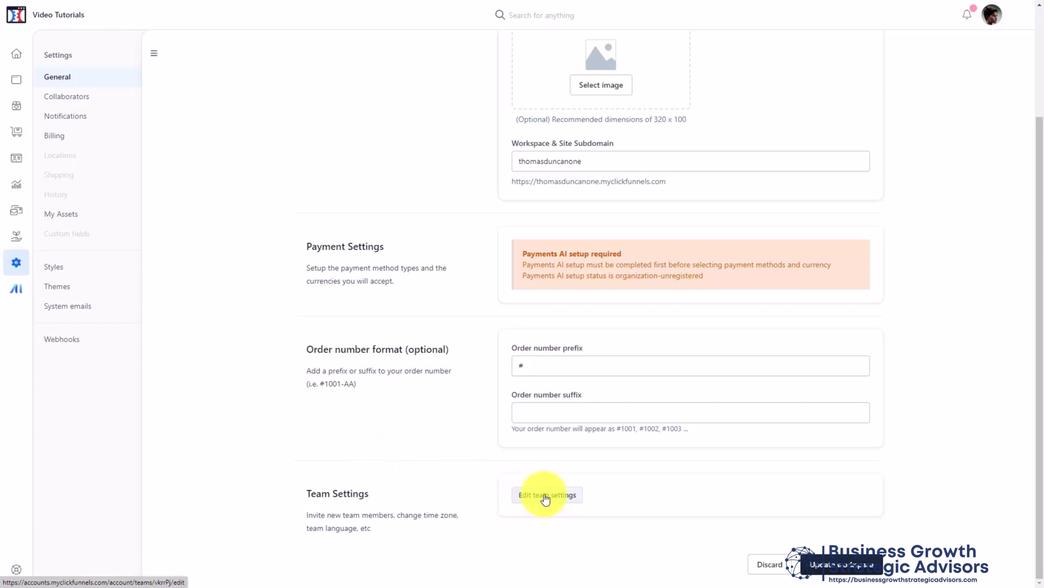
Look through the workspace's collaborator, notification and billing settings, including the option for adding a new collaborator
{"action": "left_click", "coordinate": [79, 99]}
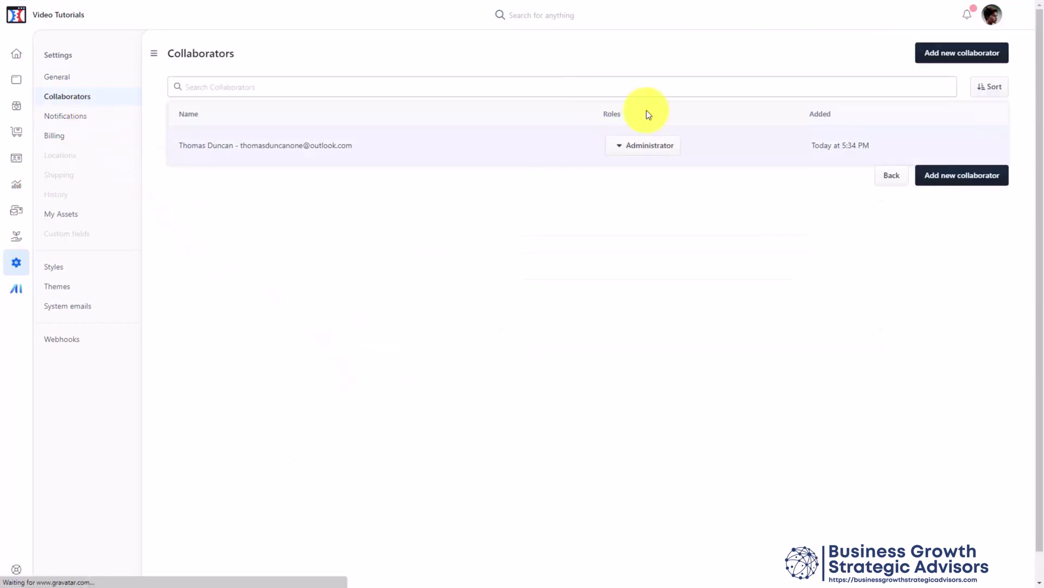
{"action": "left_click", "coordinate": [958, 58]}
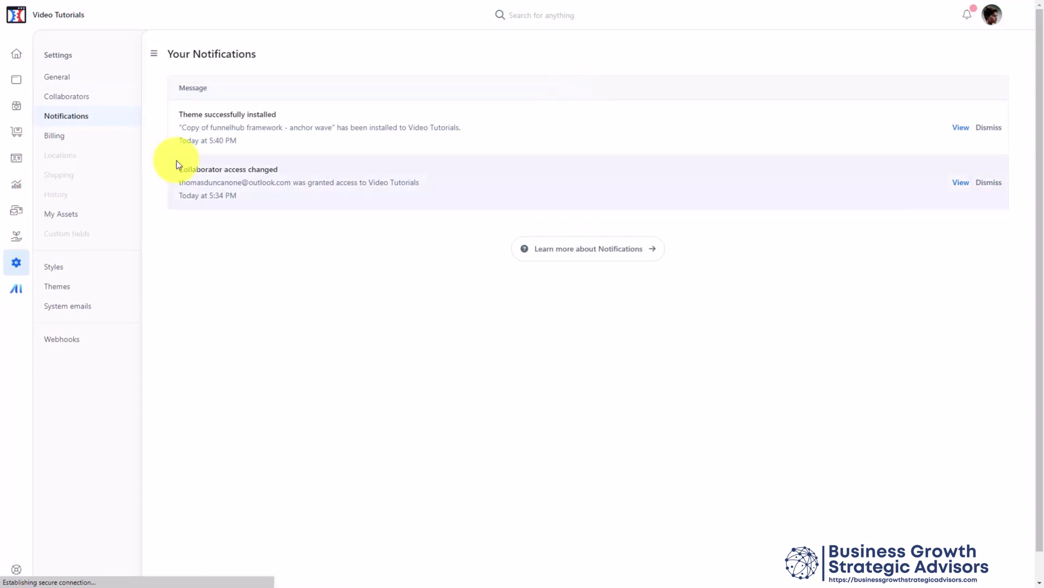
{"action": "left_click", "coordinate": [55, 137]}
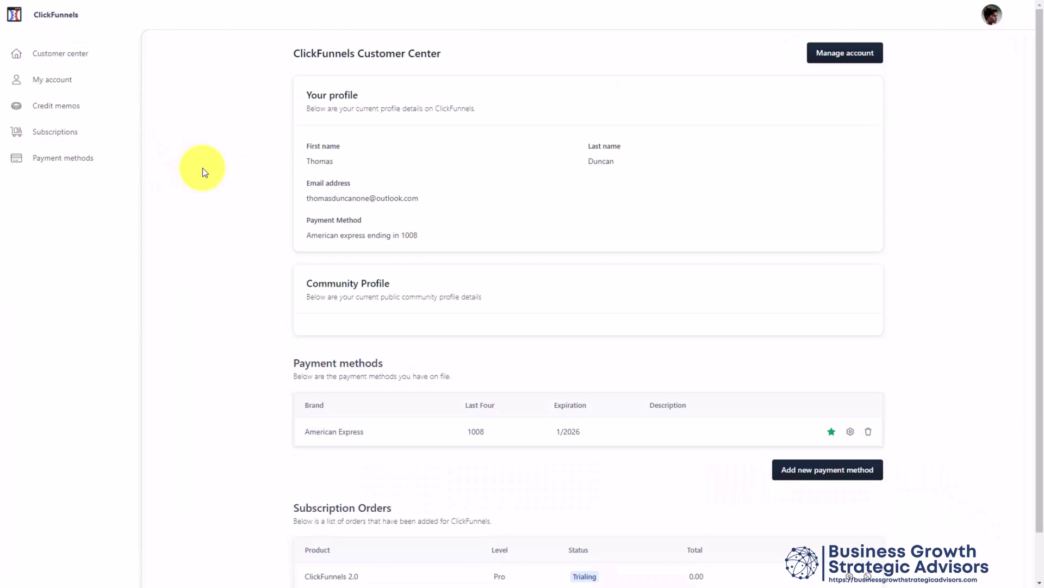
Look through the asset library's video, download and audio sections in the workspace settings
{"action": "left_click", "coordinate": [63, 214]}
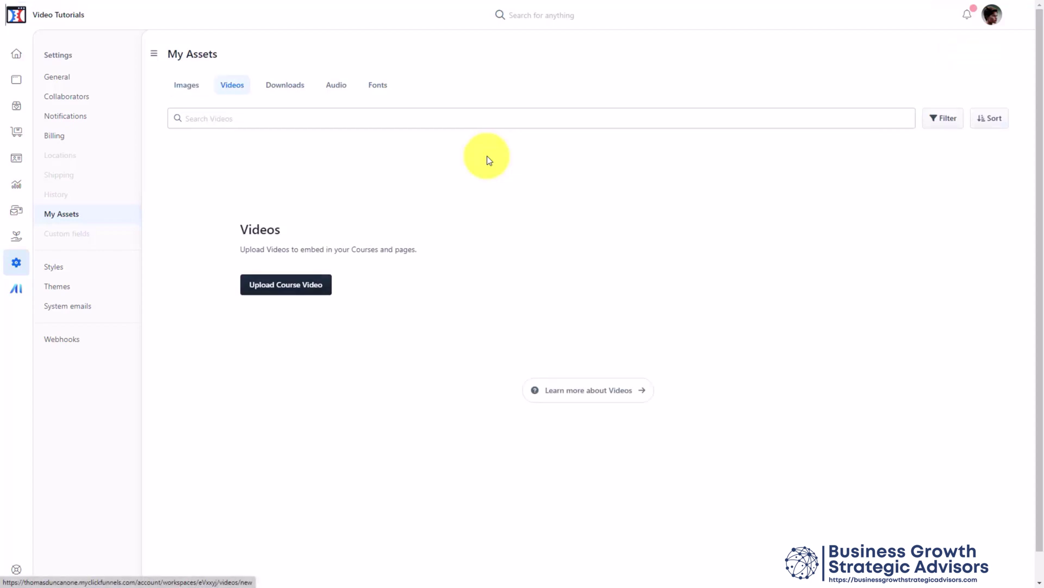
{"action": "left_click", "coordinate": [279, 84]}
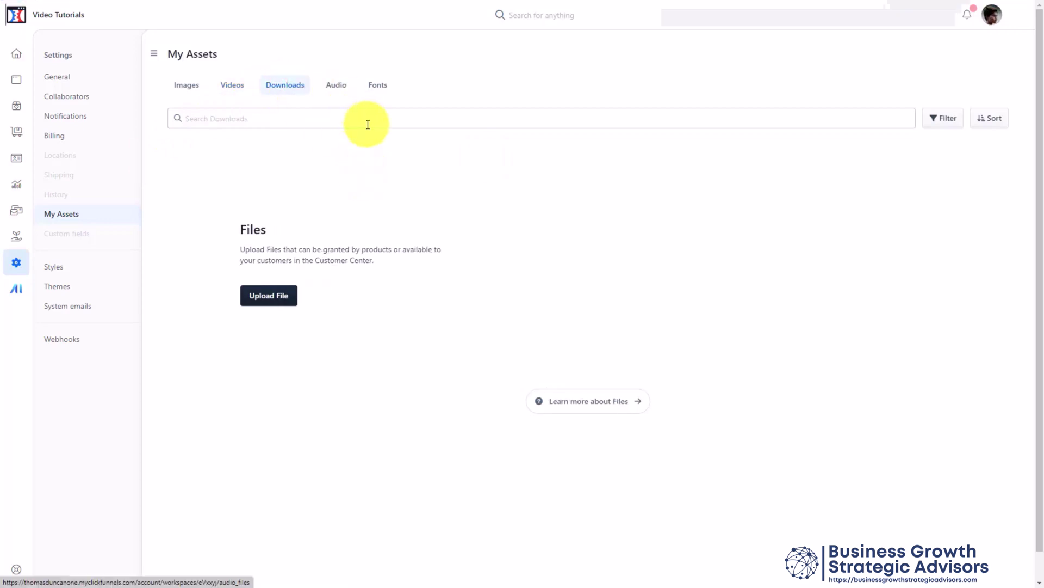
{"action": "left_click", "coordinate": [337, 86]}
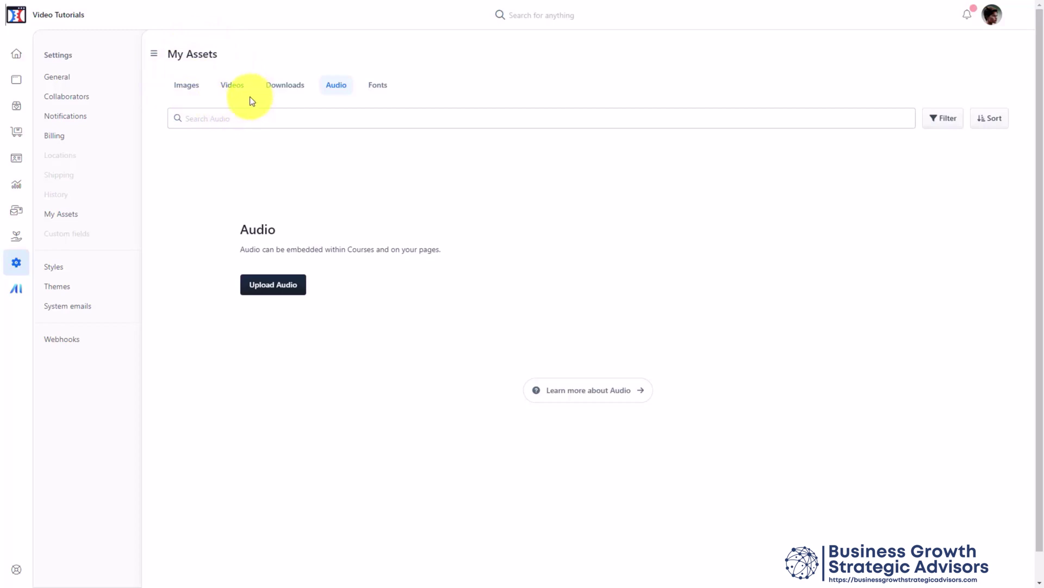
Look through the Styles, System emails and Webhooks pages of the workspace settings
{"action": "left_click", "coordinate": [53, 267]}
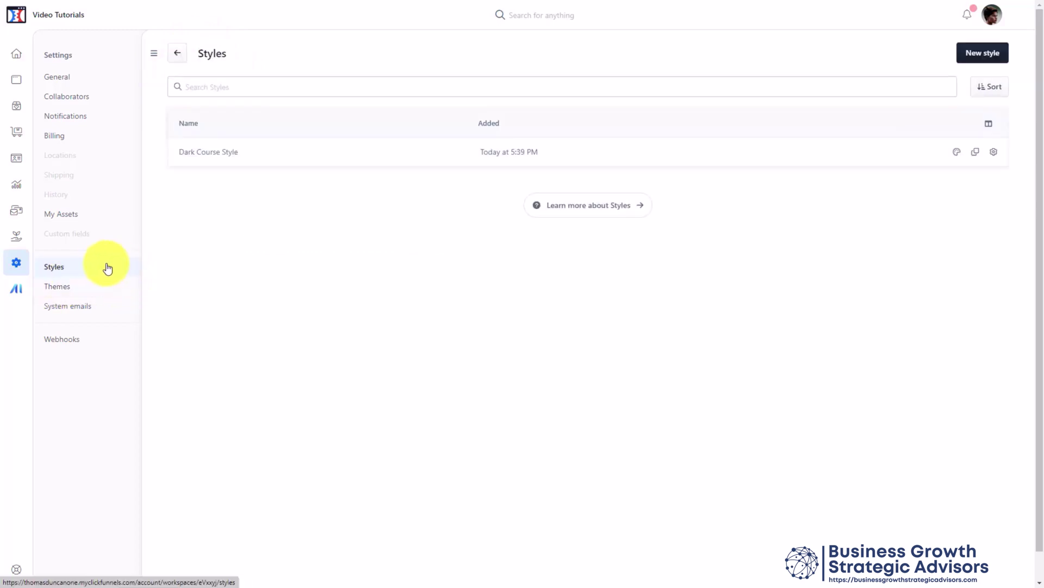
{"action": "left_click", "coordinate": [66, 306]}
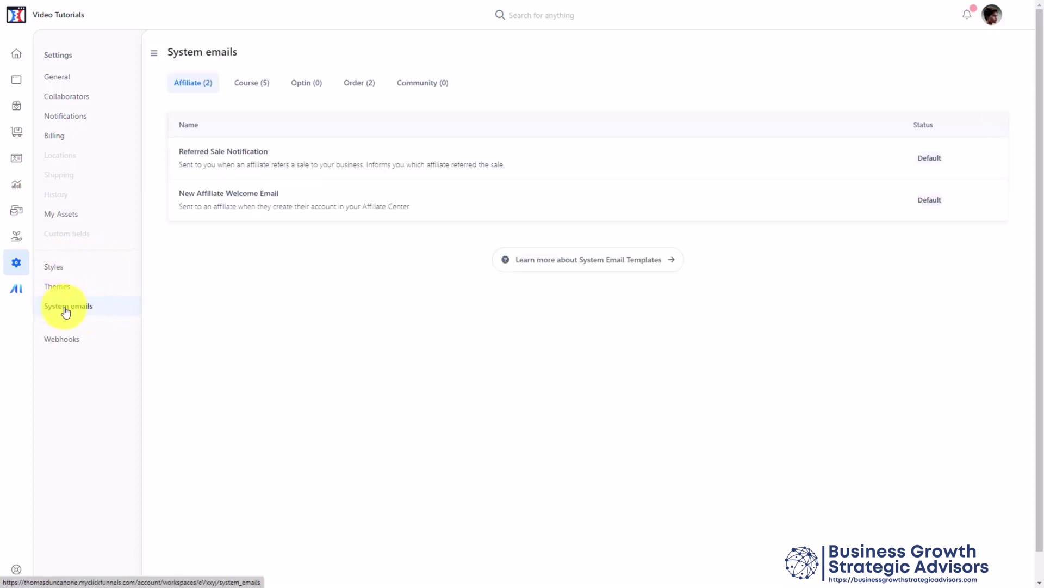
{"action": "left_click", "coordinate": [61, 339]}
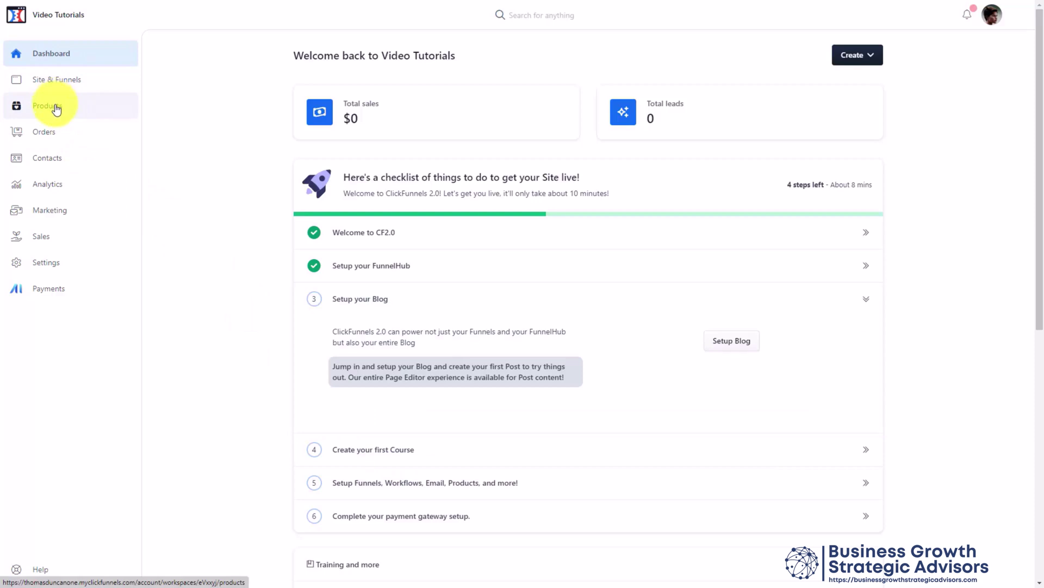
Create a digital product named "Video Tutorials Masterclass" with the description "Course Teaching Tutorial Creation"
{"action": "left_click", "coordinate": [56, 106]}
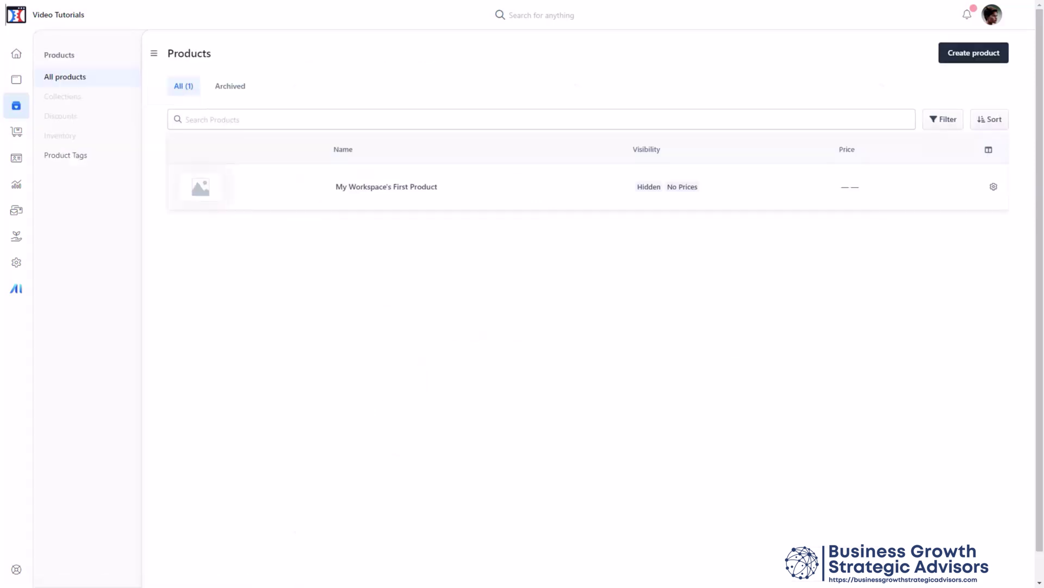
{"action": "left_click", "coordinate": [974, 52]}
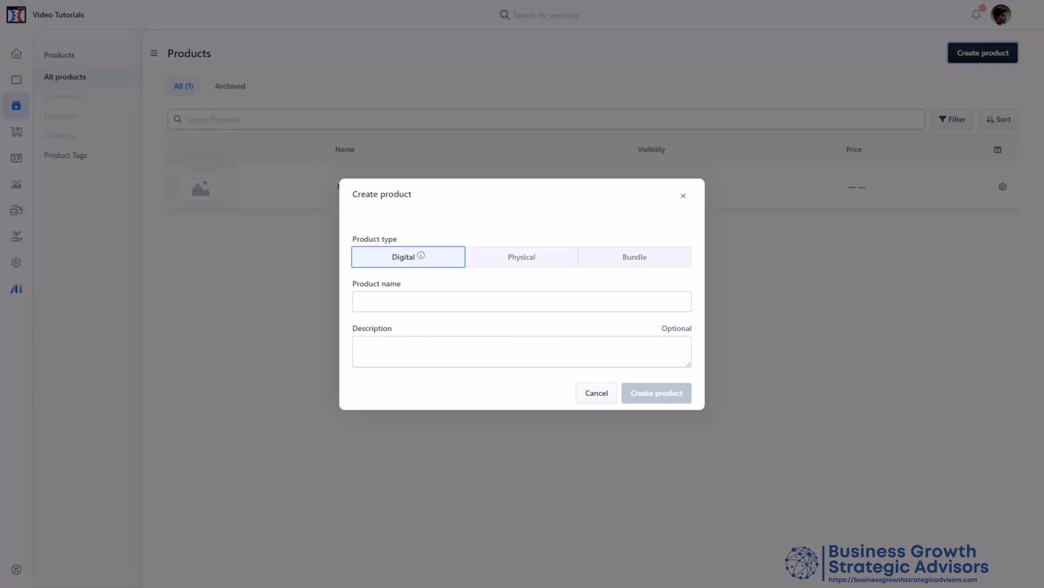
{"action": "mouse_move", "coordinate": [421, 255]}
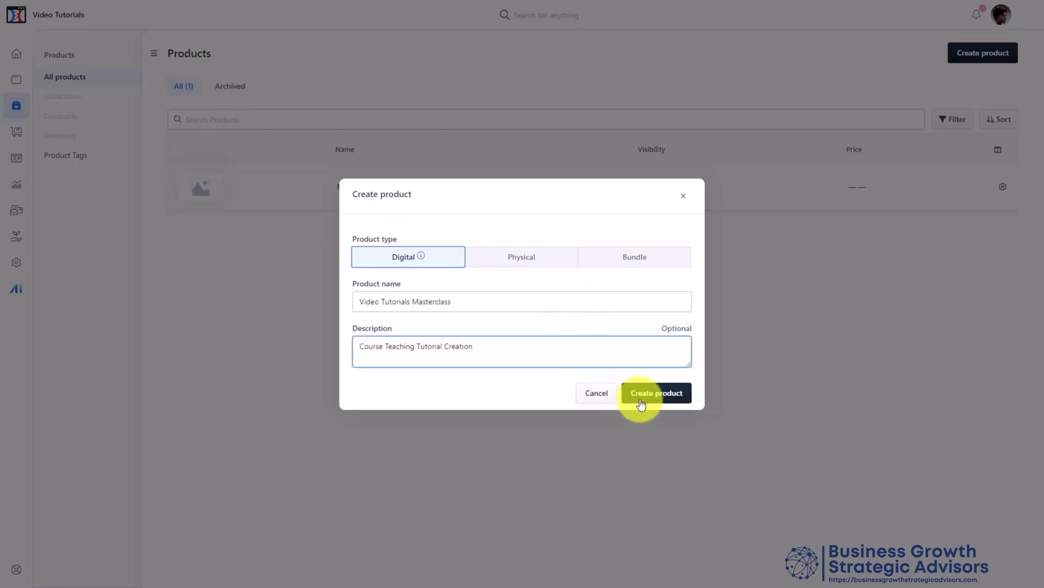
{"action": "left_click", "coordinate": [652, 396]}
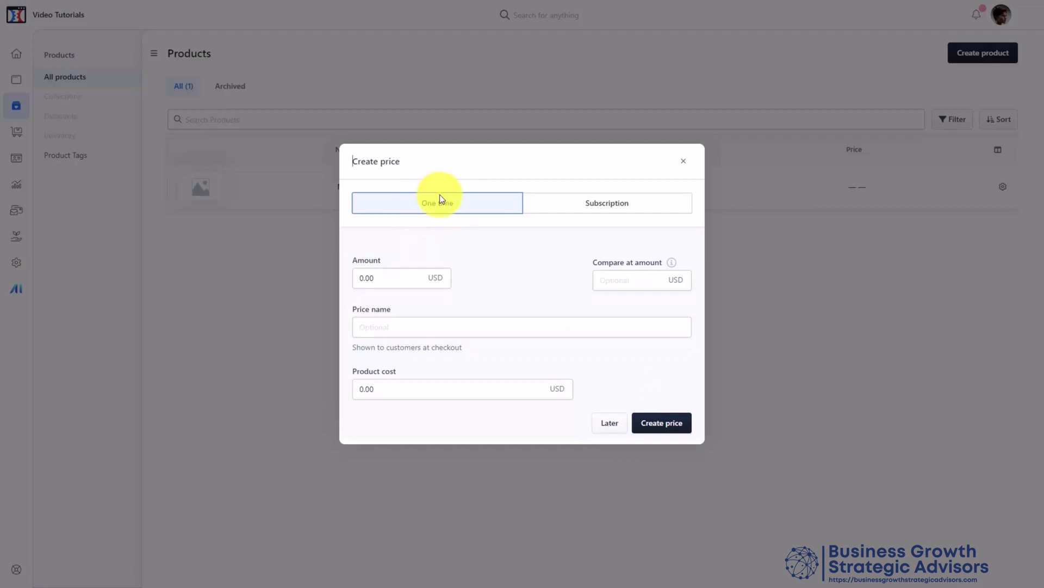
Create a one-time price named "Regular Price" of 27.00 USD, with a 17 USD product cost and a 67 USD compare-at amount
{"action": "left_click", "coordinate": [583, 206]}
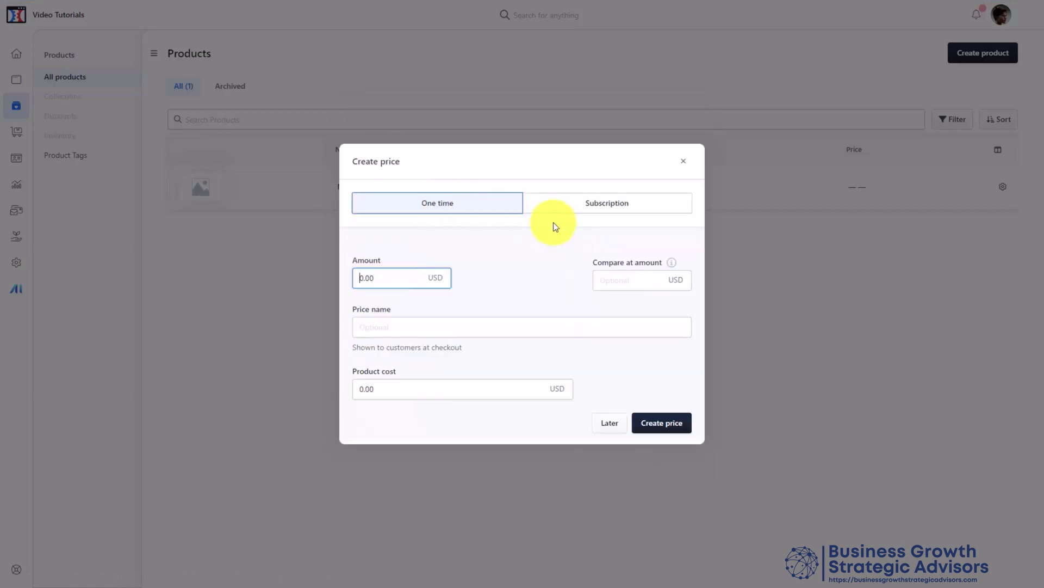
{"action": "type", "text": "27"}
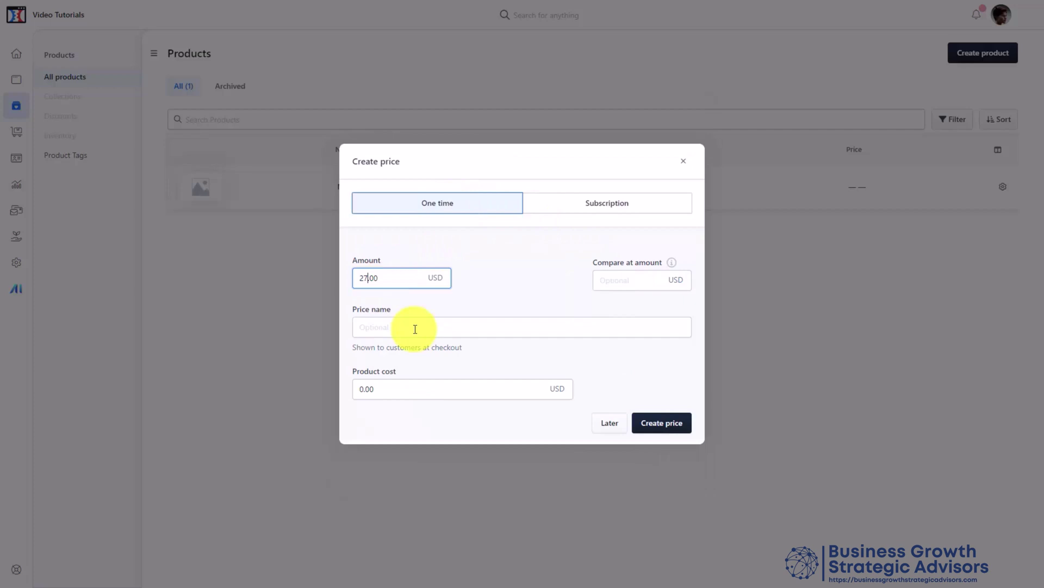
{"action": "left_click", "coordinate": [415, 329]}
{"action": "type", "text": "Regular Price"}
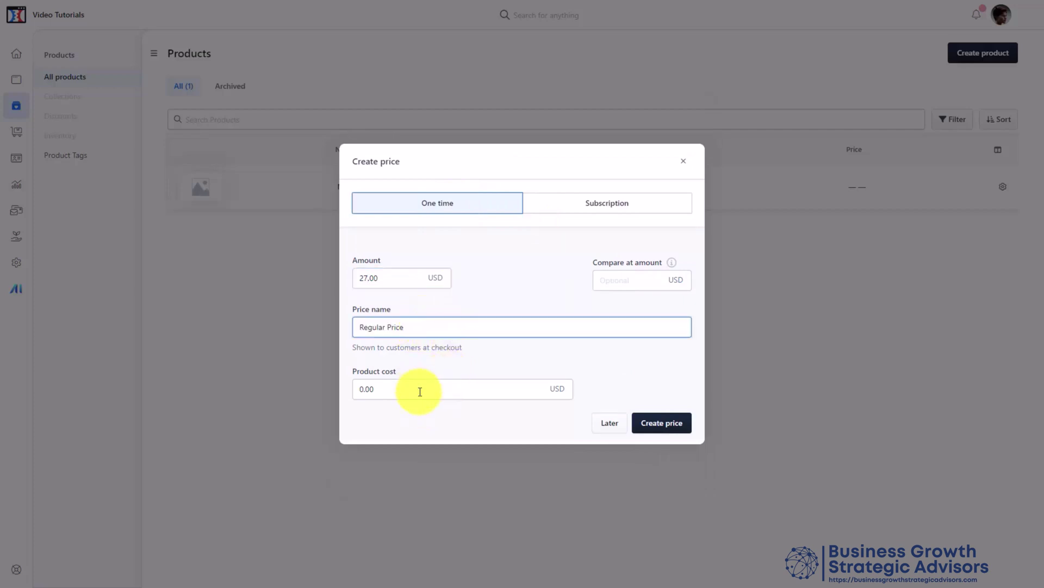
{"action": "left_click", "coordinate": [381, 387]}
{"action": "type", "text": "17"}
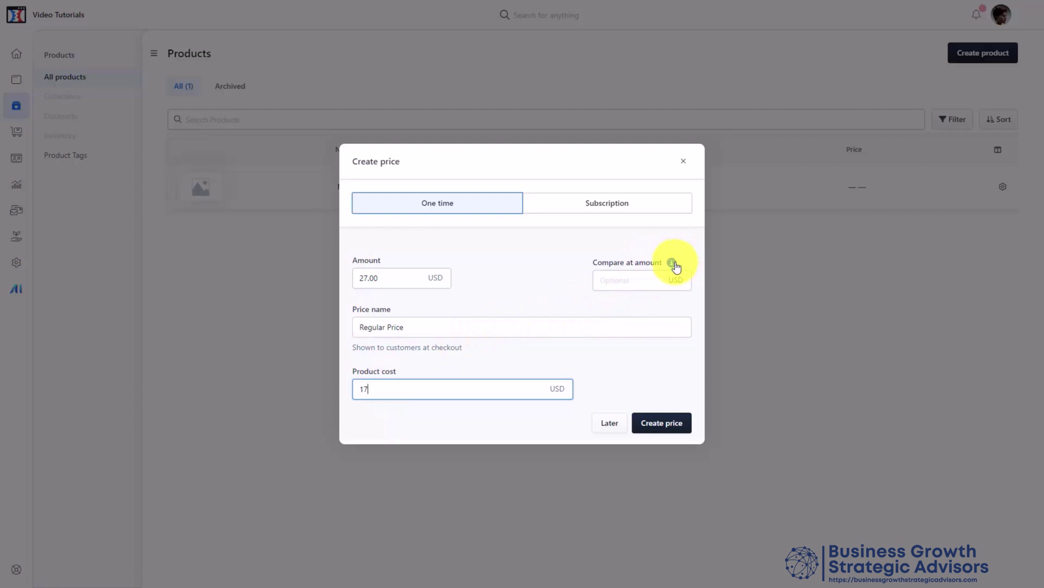
{"action": "left_click", "coordinate": [636, 279]}
{"action": "type", "text": "67"}
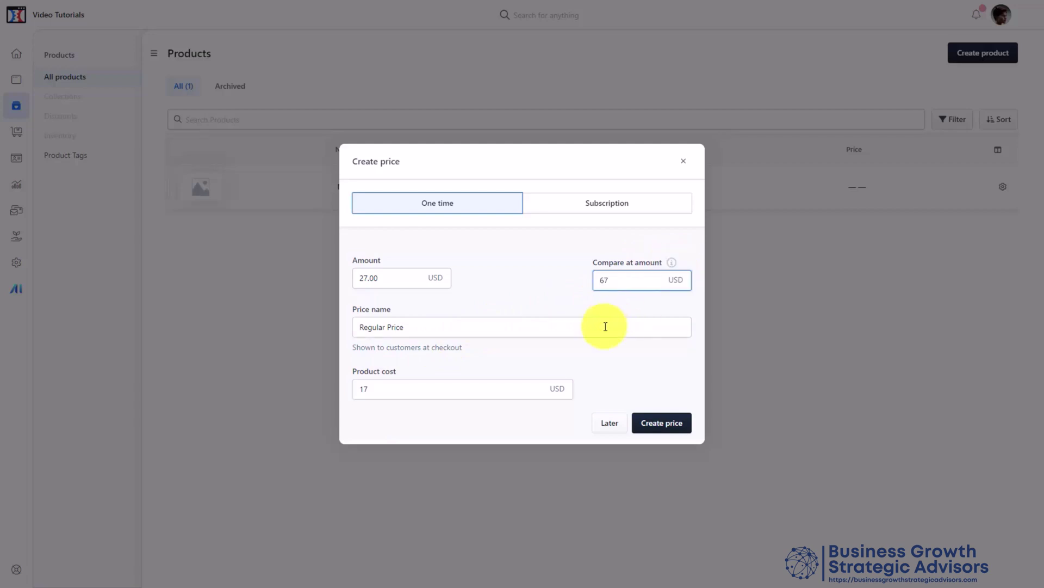
{"action": "left_click", "coordinate": [645, 427]}
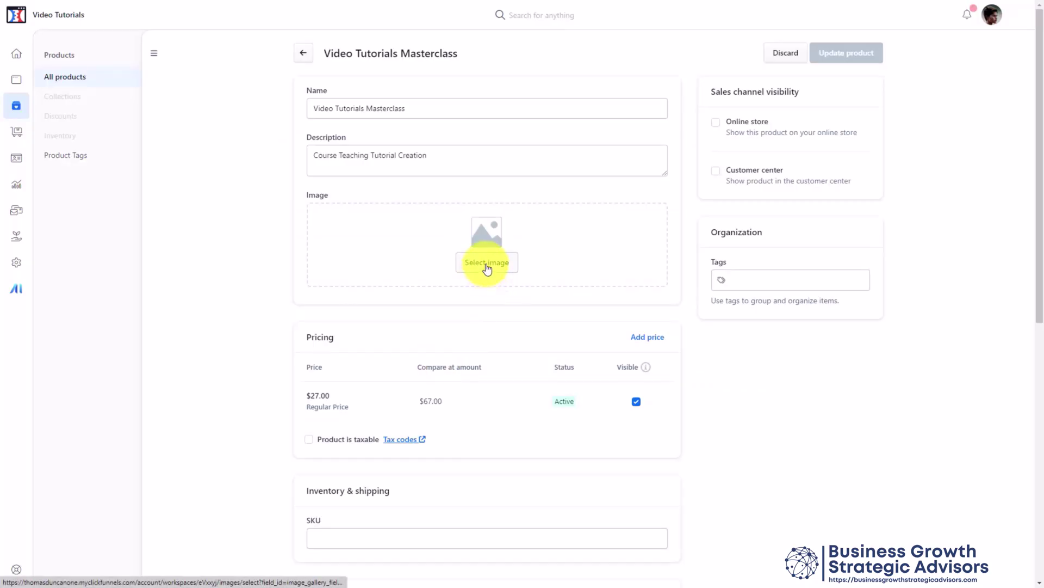
Add the orange Bitcoin bundle image 2-bundle.png to the Video Tutorials Masterclass product and save the product
{"action": "left_click", "coordinate": [487, 264]}
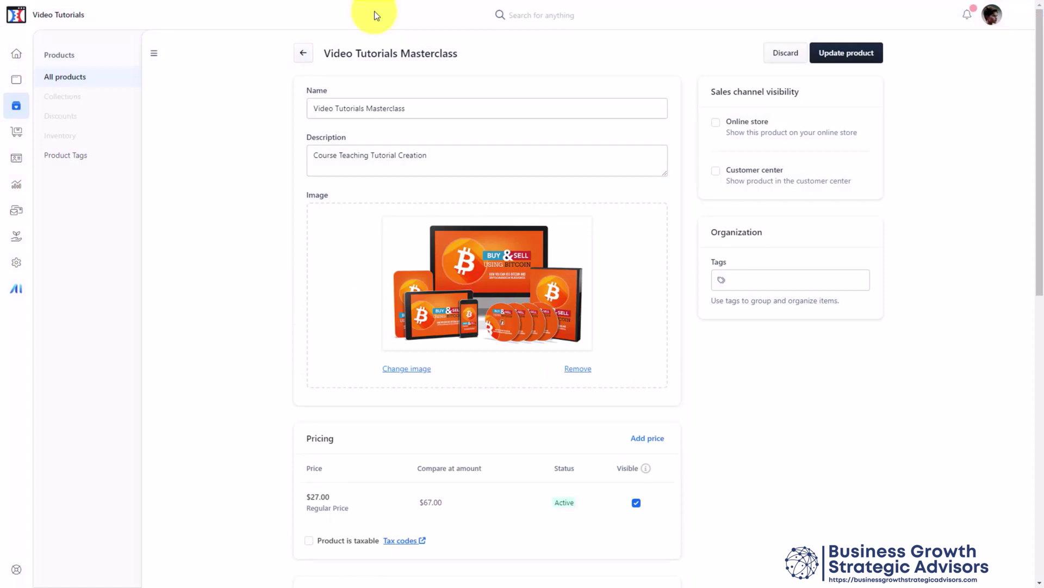
{"action": "scroll", "coordinate": [359, 27], "scroll_direction": "down", "scroll_amount": 10}
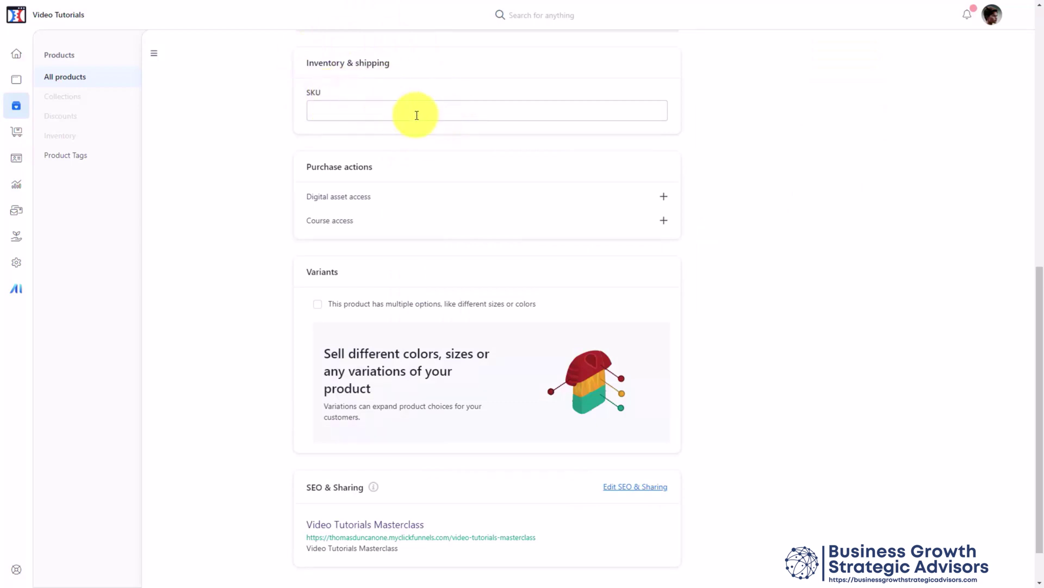
{"action": "scroll", "coordinate": [416, 117], "scroll_direction": "up", "scroll_amount": 10}
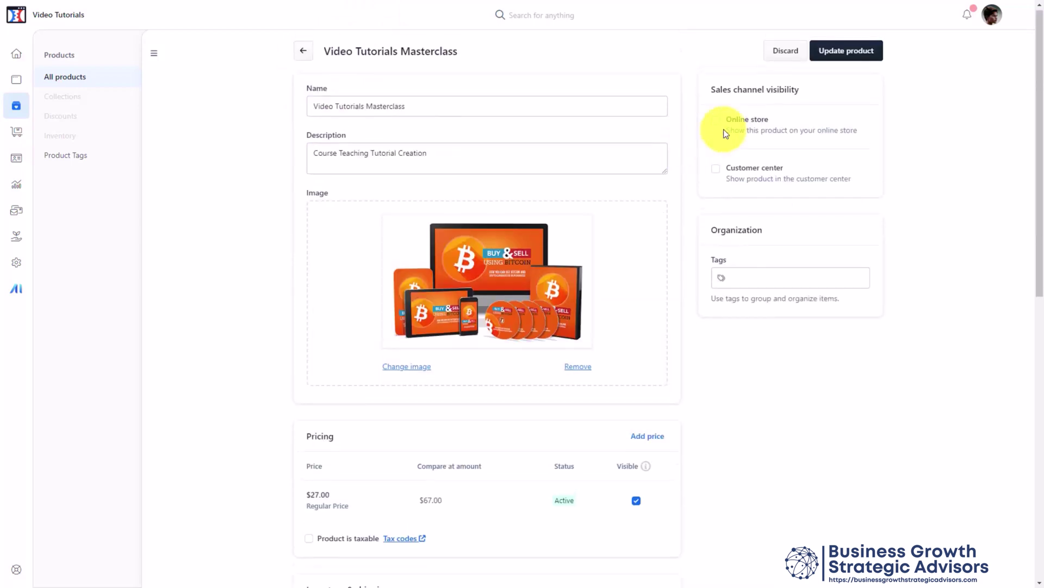
{"action": "left_click", "coordinate": [861, 53]}
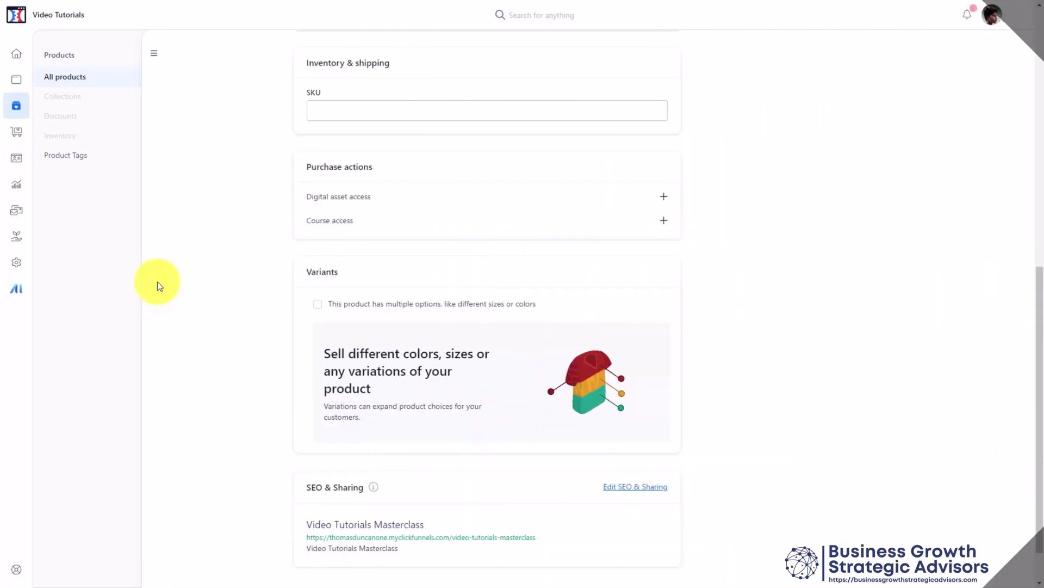
Upload a new digital asset named "Video Tutorials Graphics" and assign it to the product's digital asset access
{"action": "left_click", "coordinate": [663, 199]}
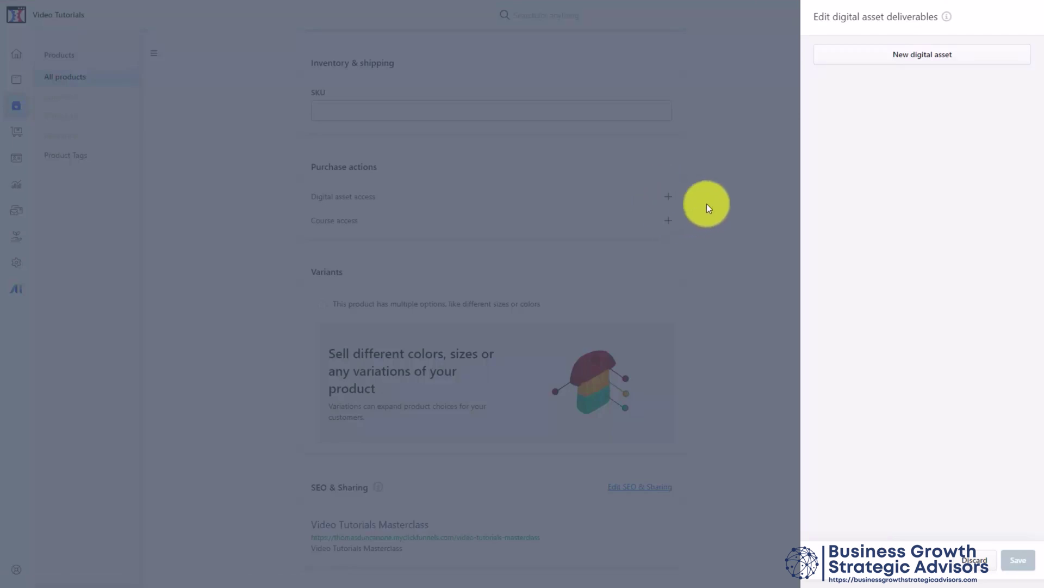
{"action": "left_click", "coordinate": [898, 57]}
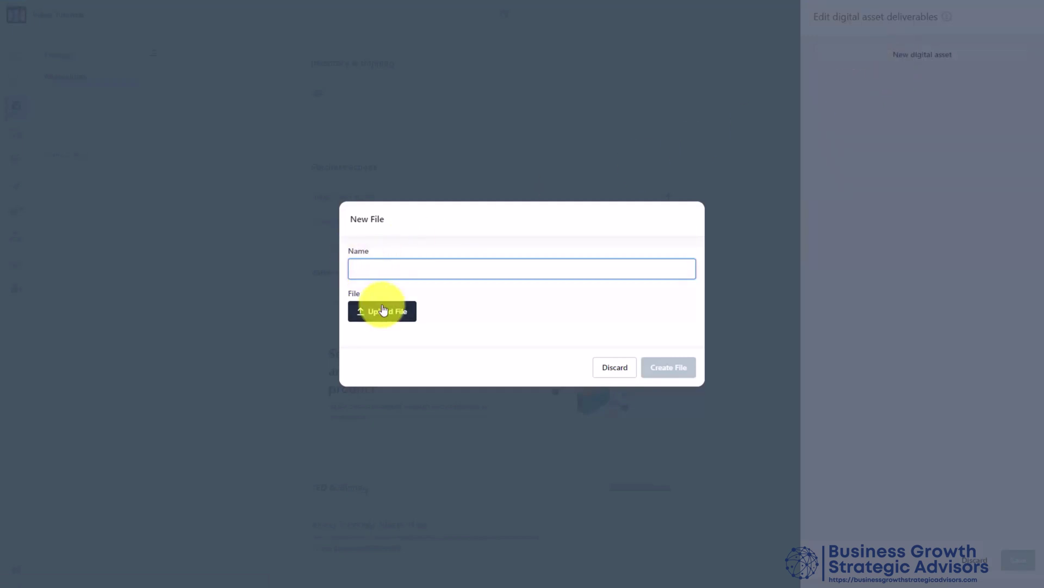
{"action": "type", "text": "Video Tutorials Graphics"}
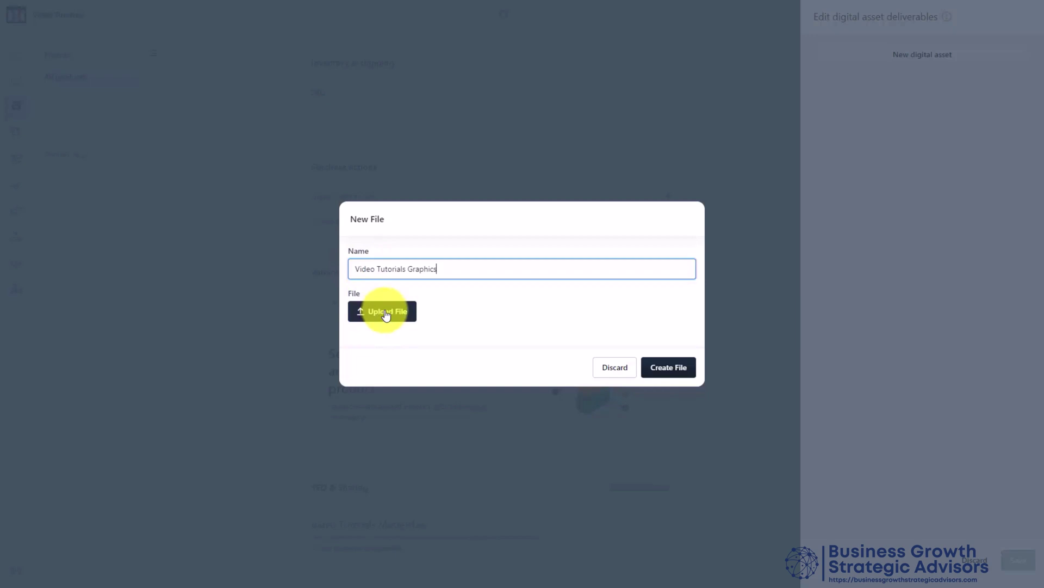
{"action": "left_click", "coordinate": [385, 314]}
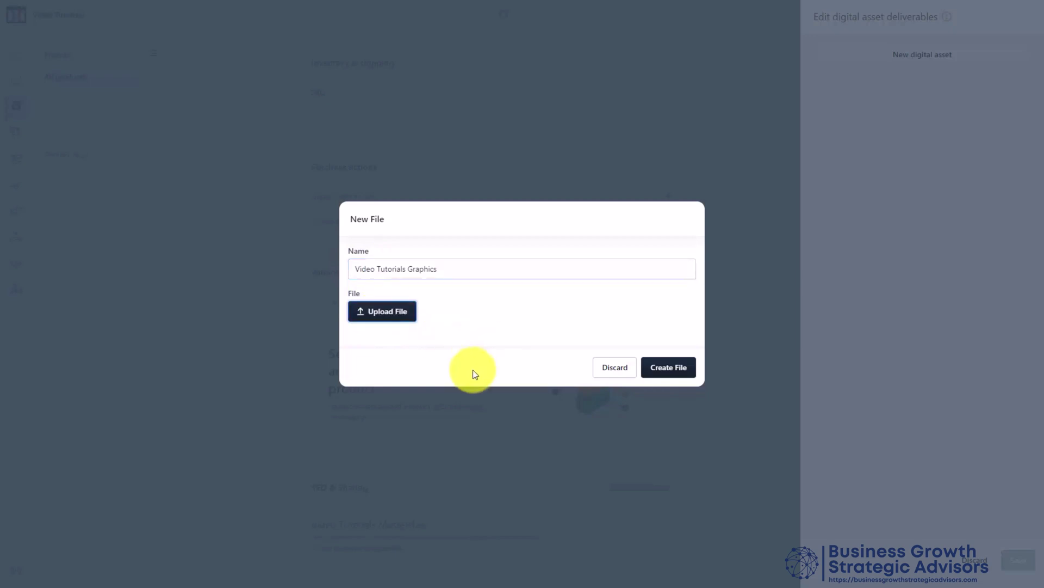
{"action": "left_click", "coordinate": [656, 369]}
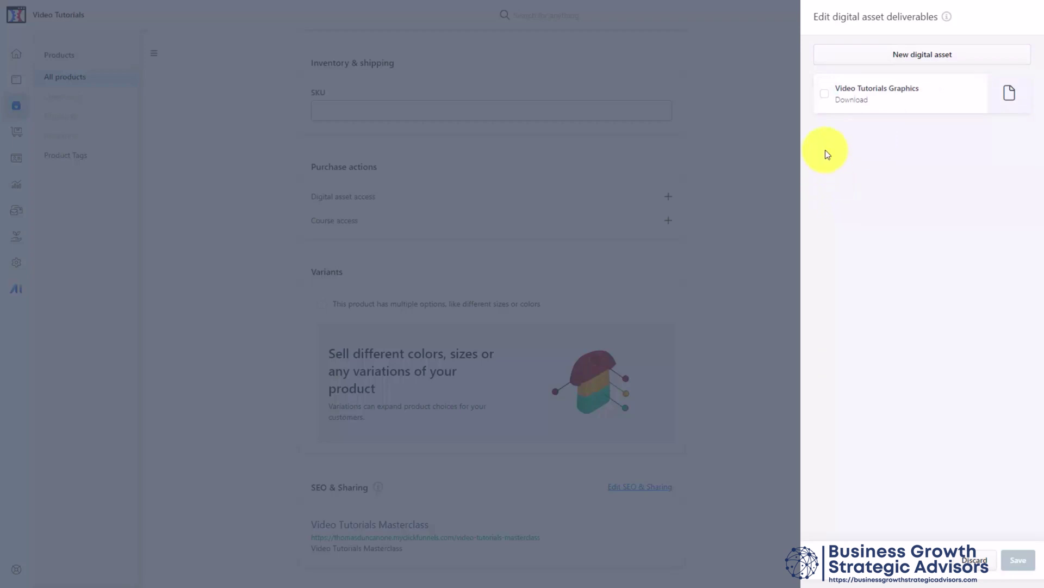
{"action": "left_click", "coordinate": [826, 94]}
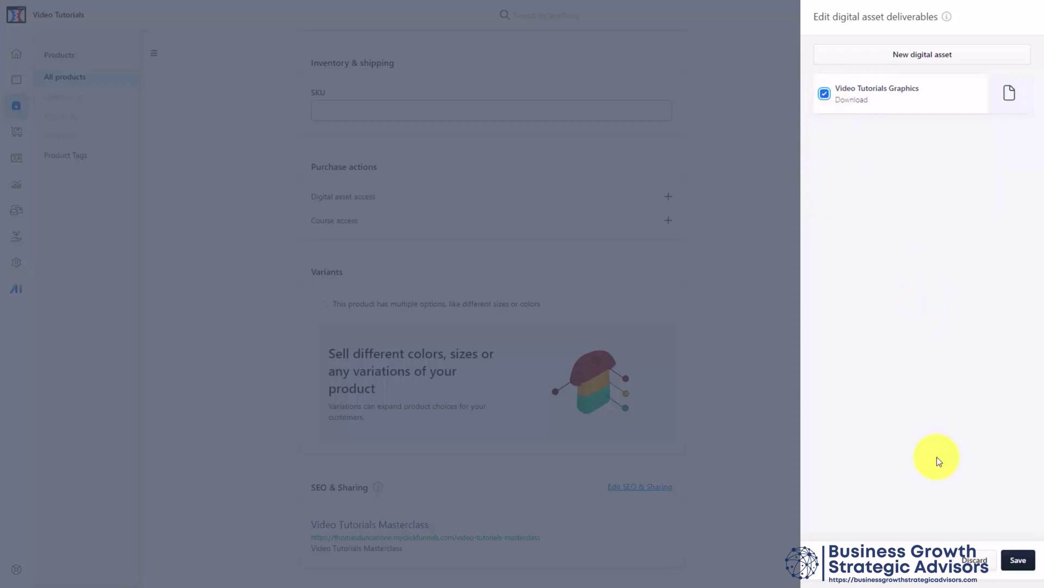
{"action": "left_click", "coordinate": [1017, 559]}
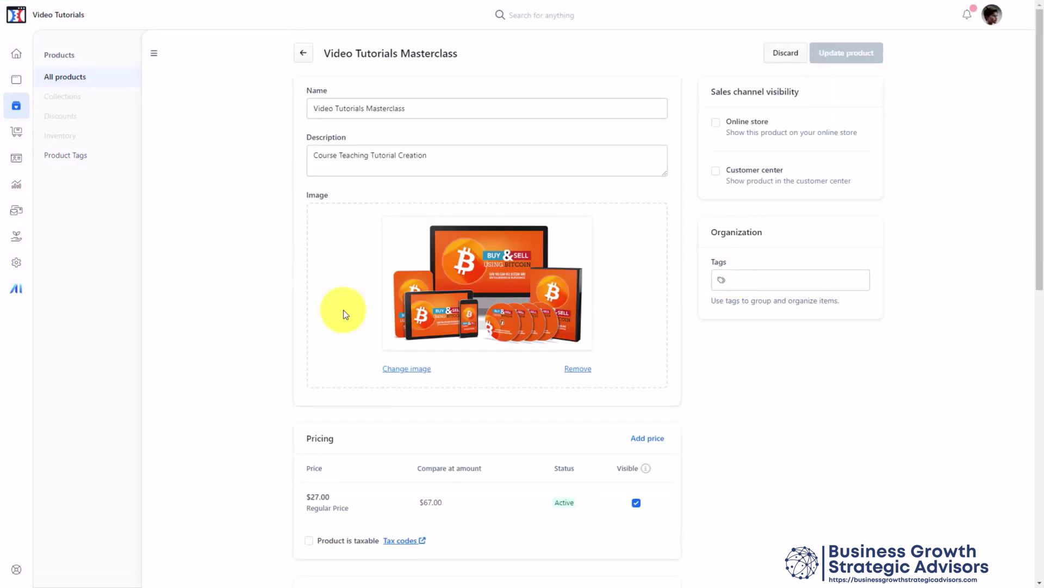
Upload a downloadable file named "Video Tutorials Templates" to the workspace assets, with the two-book image 600.png as its preview
{"action": "left_click", "coordinate": [18, 265]}
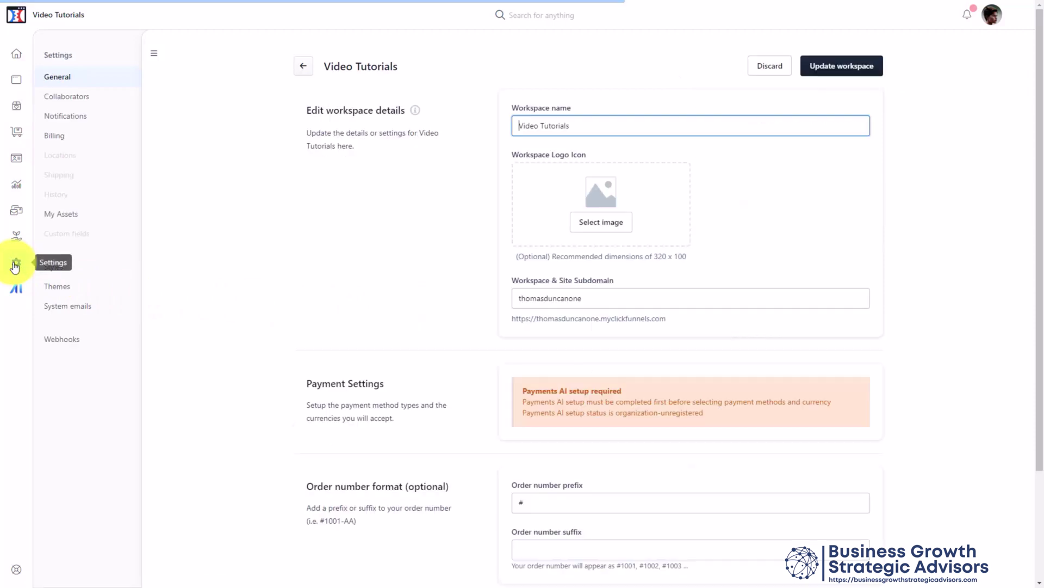
{"action": "left_click", "coordinate": [63, 215]}
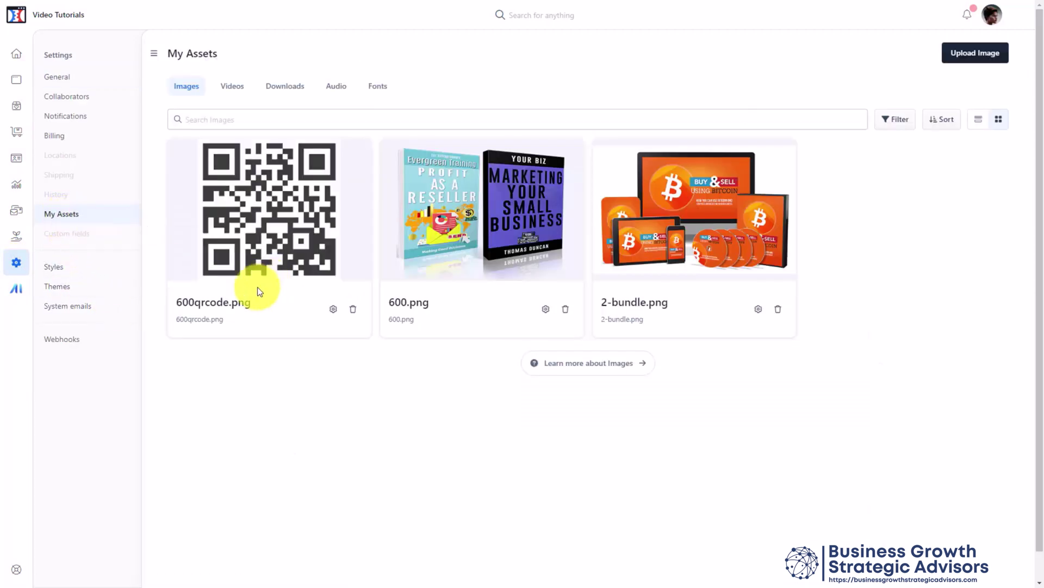
{"action": "left_click", "coordinate": [295, 88]}
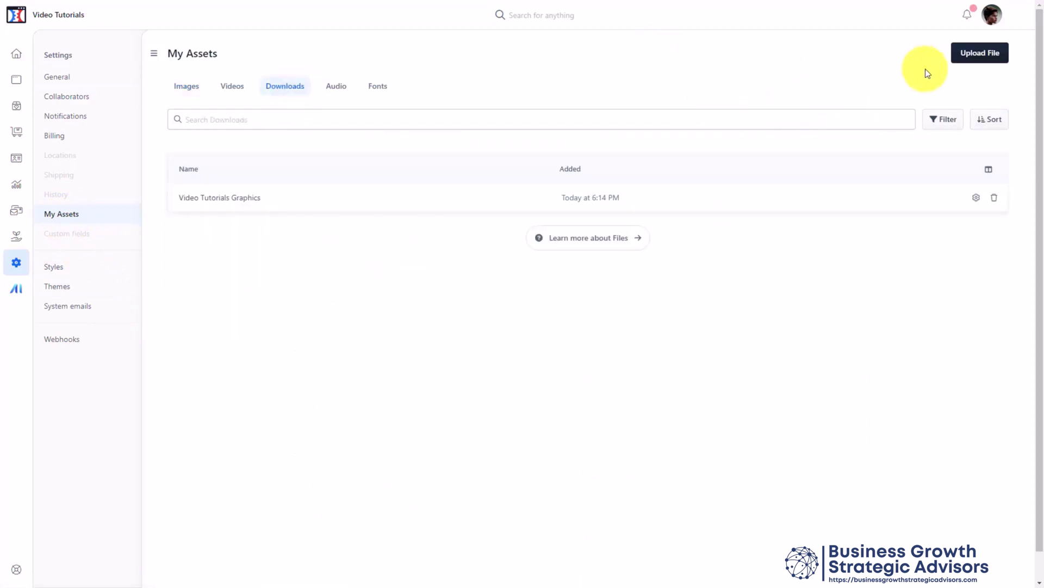
{"action": "left_click", "coordinate": [976, 54]}
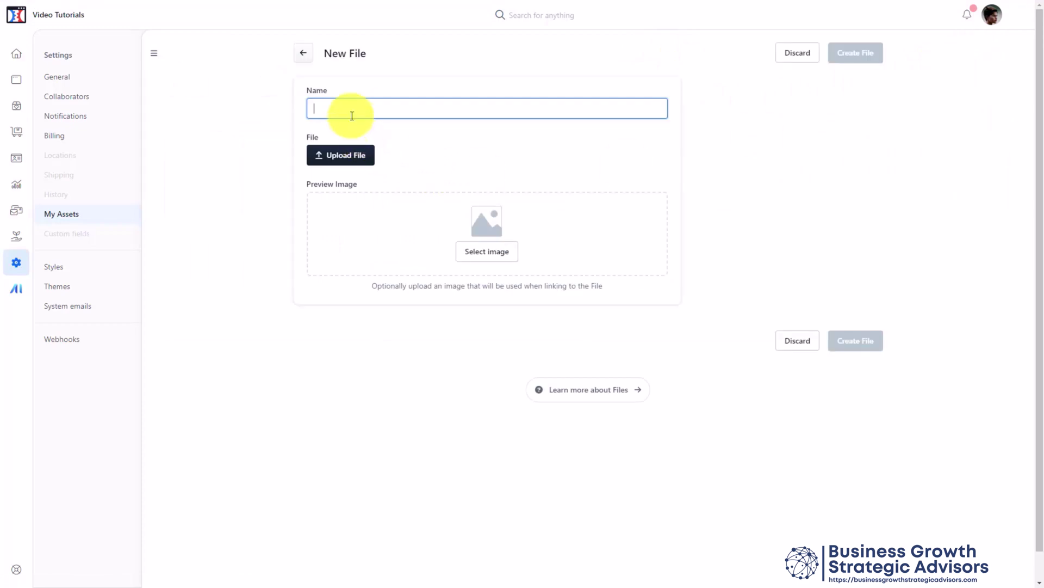
{"action": "type", "text": "Video Tutorials Templates"}
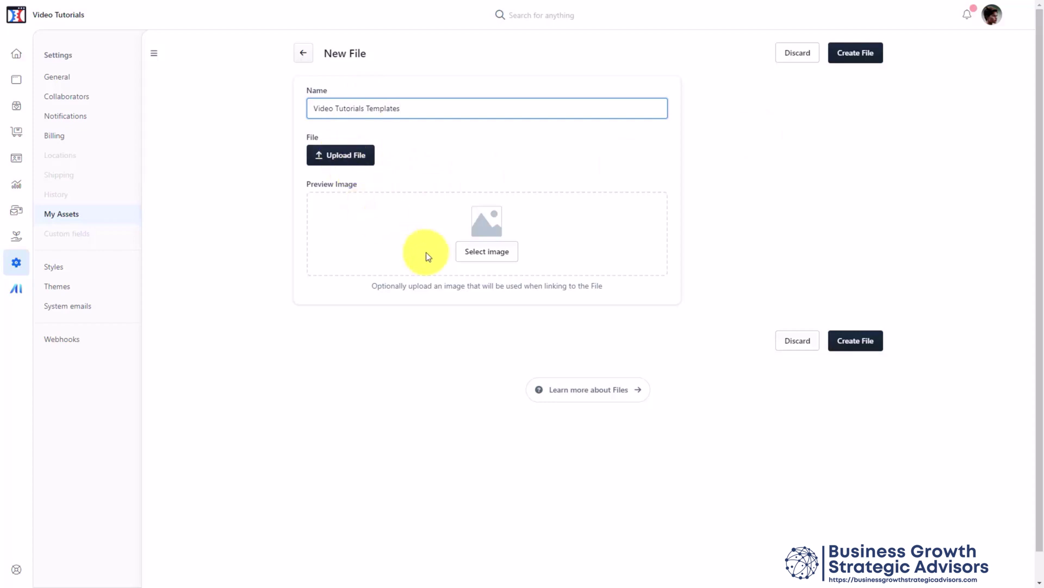
{"action": "left_click", "coordinate": [493, 254]}
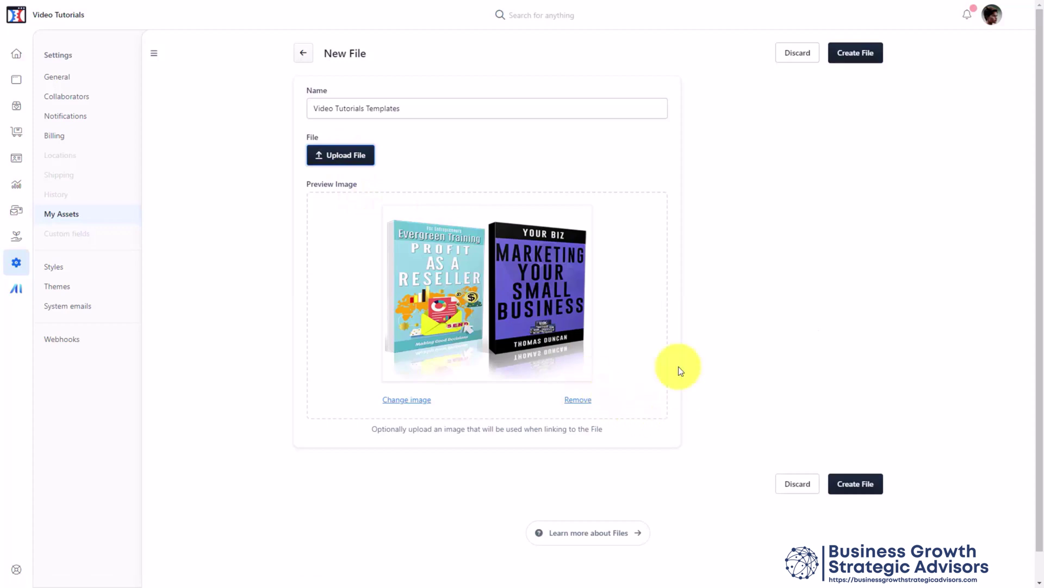
{"action": "left_click", "coordinate": [853, 486]}
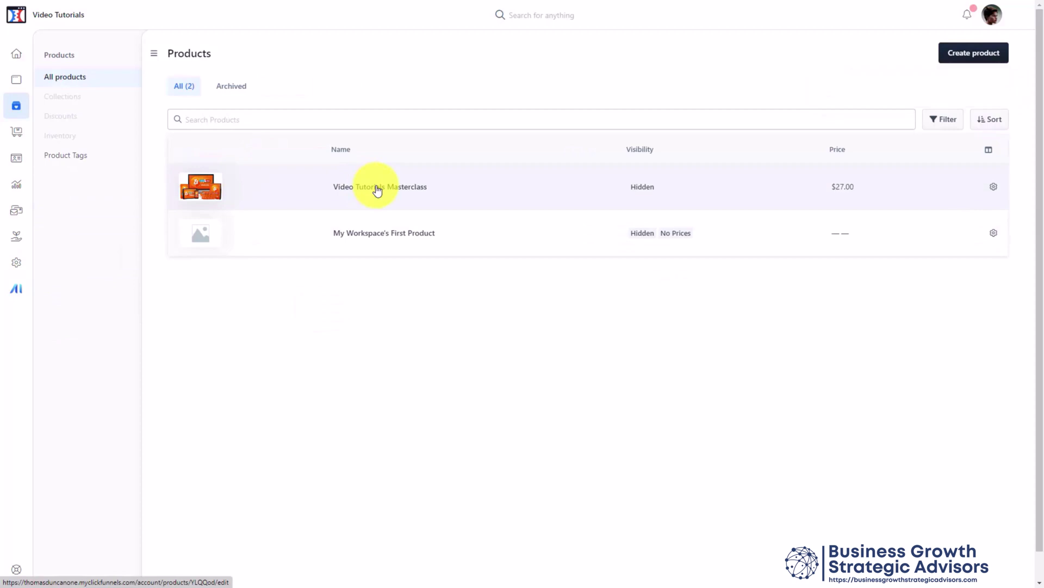
Add the Video Tutorials Templates download to the digital asset access of the Video Tutorials Masterclass product
{"action": "left_click", "coordinate": [376, 188]}
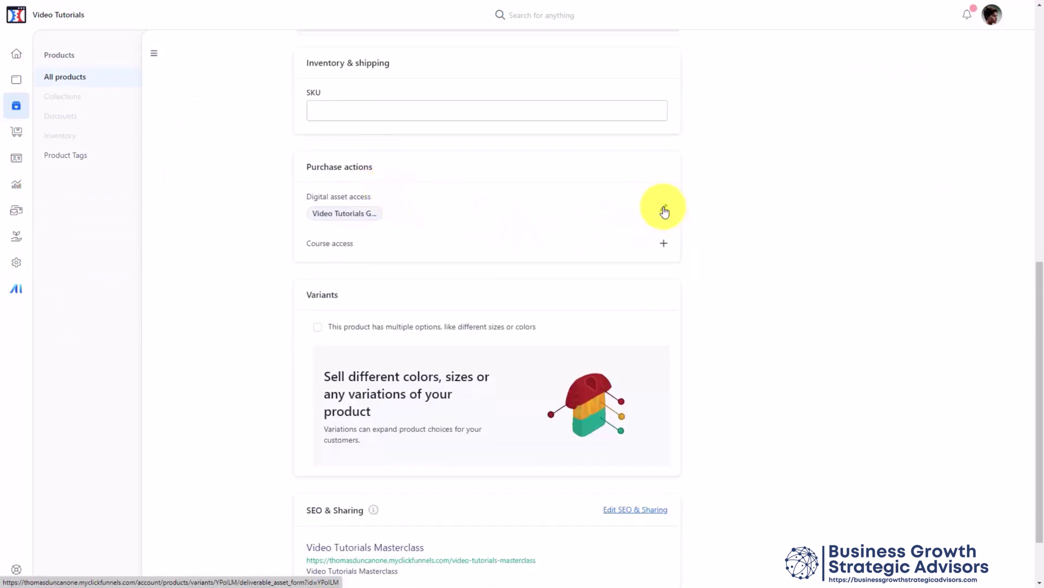
{"action": "left_click", "coordinate": [664, 211]}
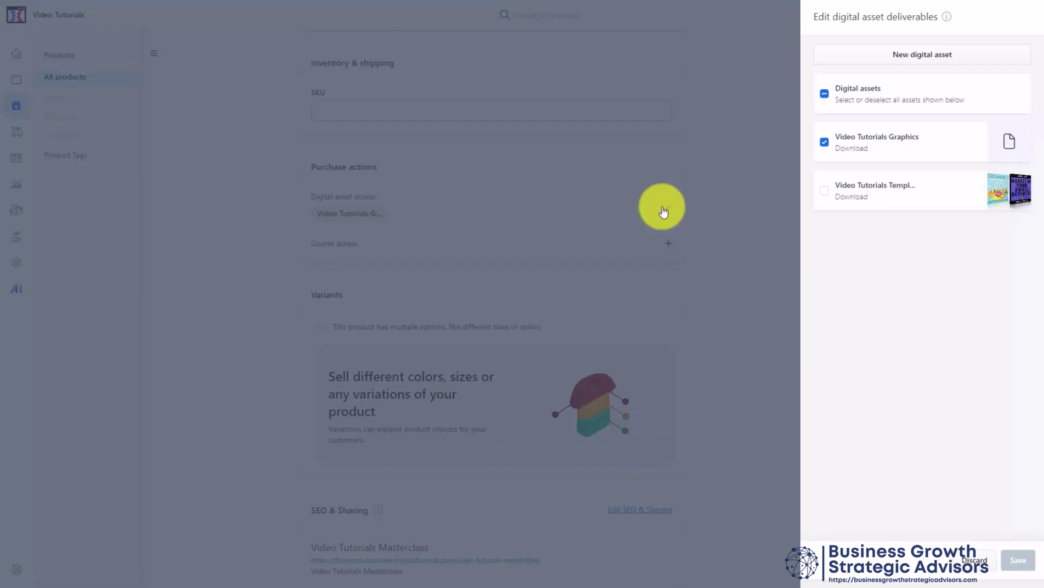
{"action": "left_click", "coordinate": [825, 191]}
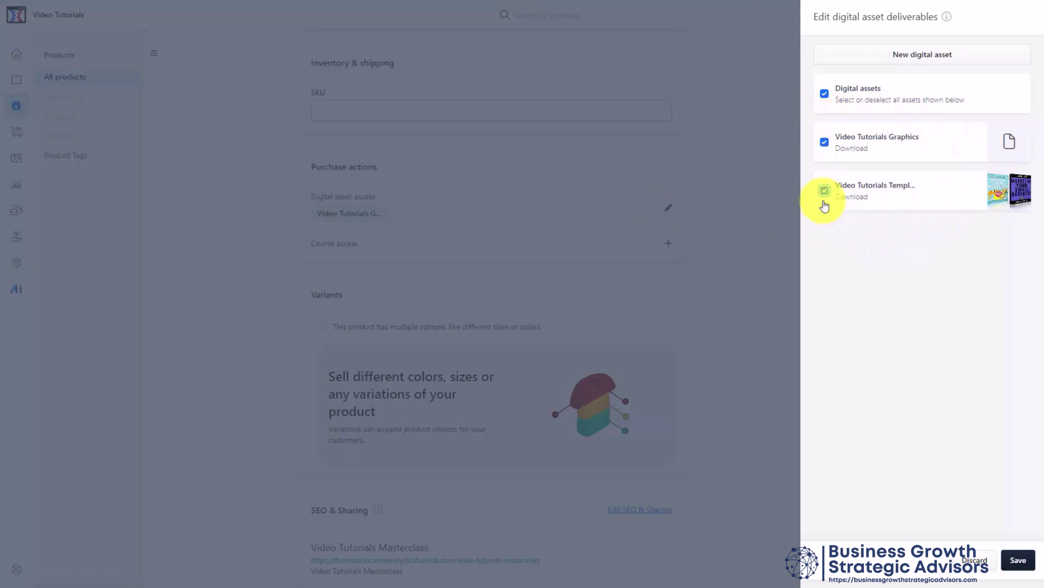
{"action": "left_click", "coordinate": [1013, 561]}
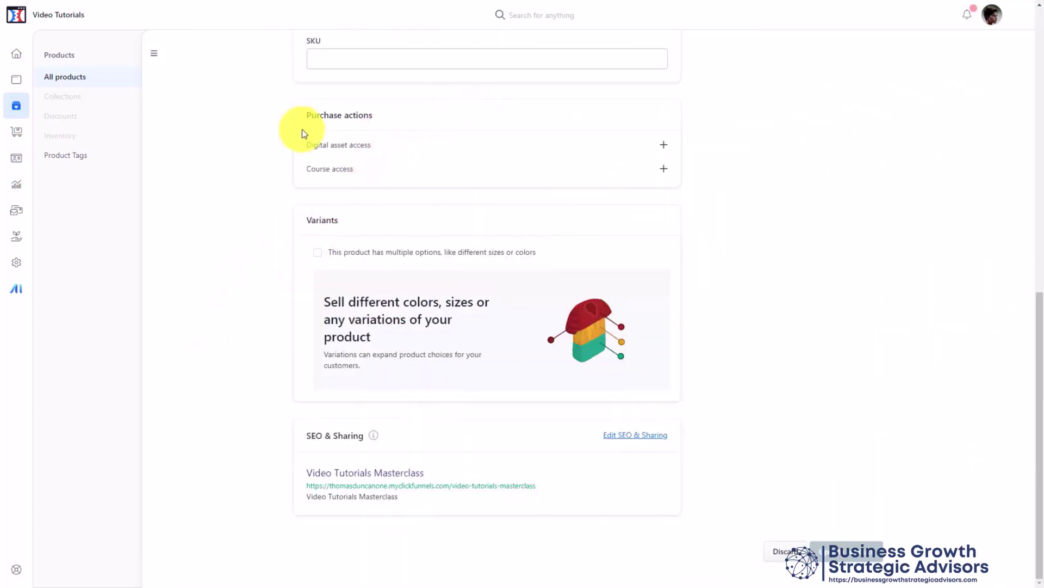
Look at the digital asset and course access options in the product's purchase actions
{"action": "left_click", "coordinate": [664, 146]}
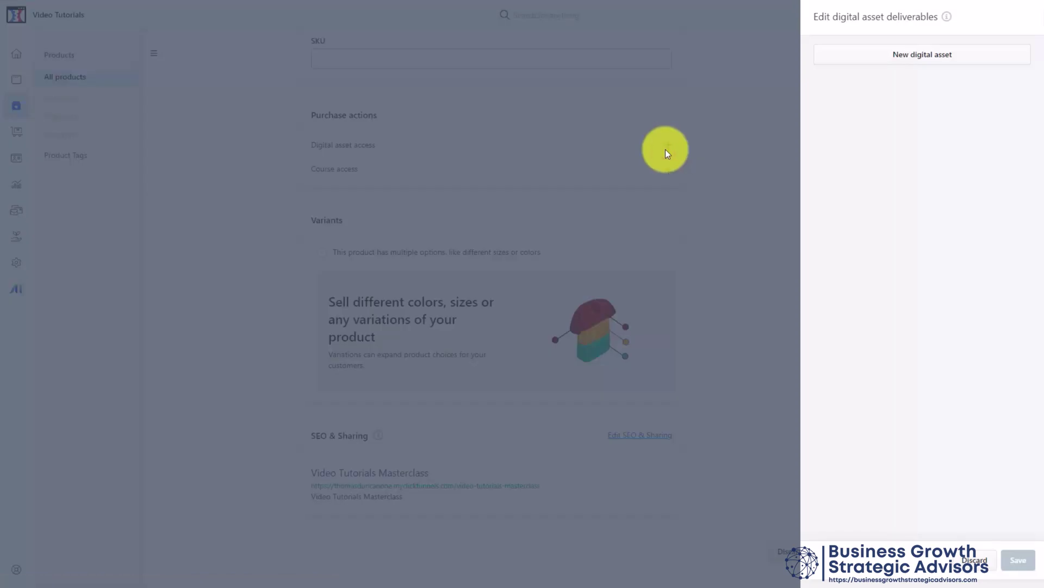
{"action": "left_click", "coordinate": [665, 152]}
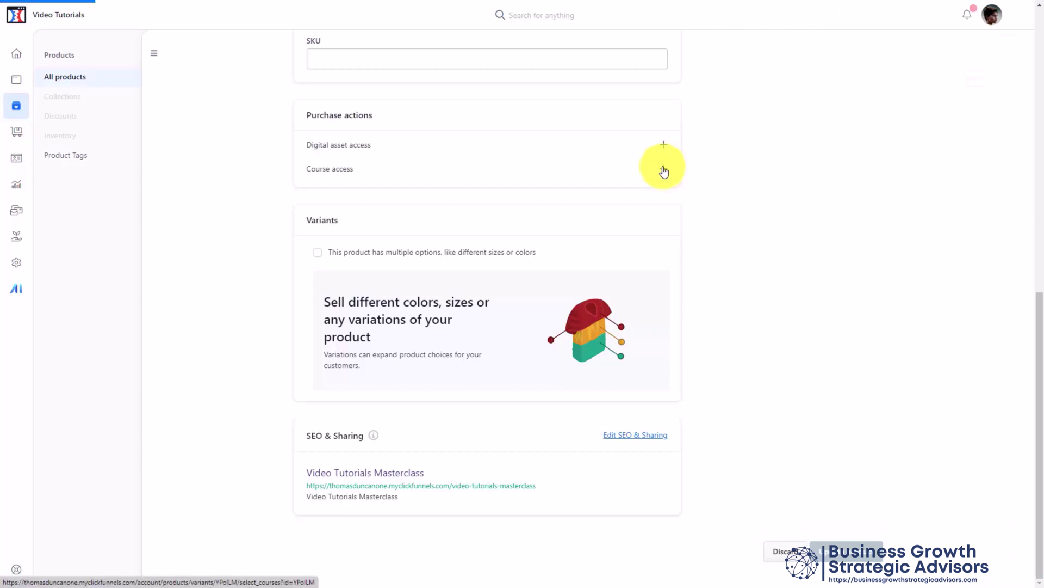
{"action": "left_click", "coordinate": [667, 169]}
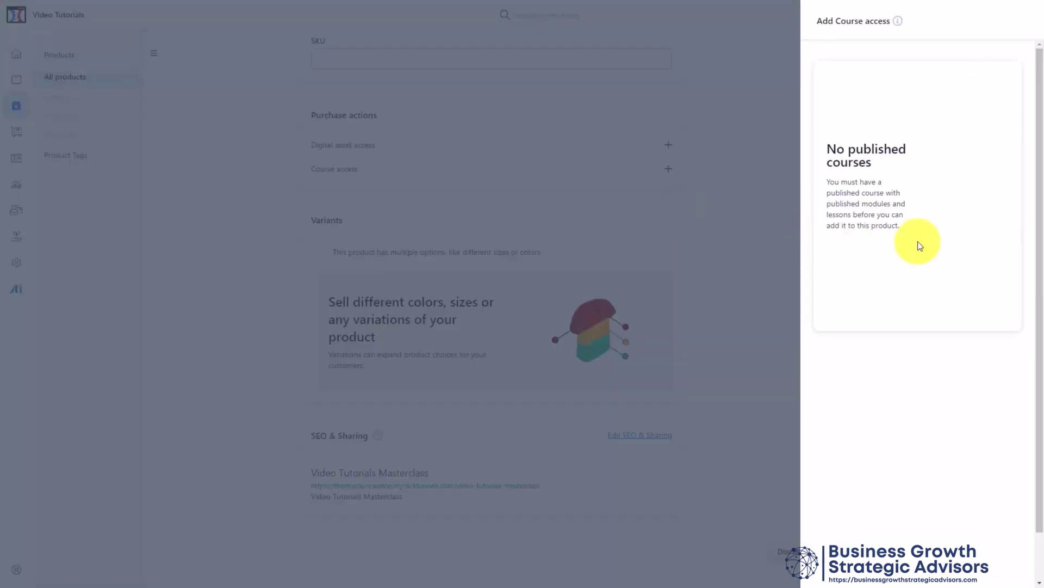
{"action": "left_click", "coordinate": [457, 279]}
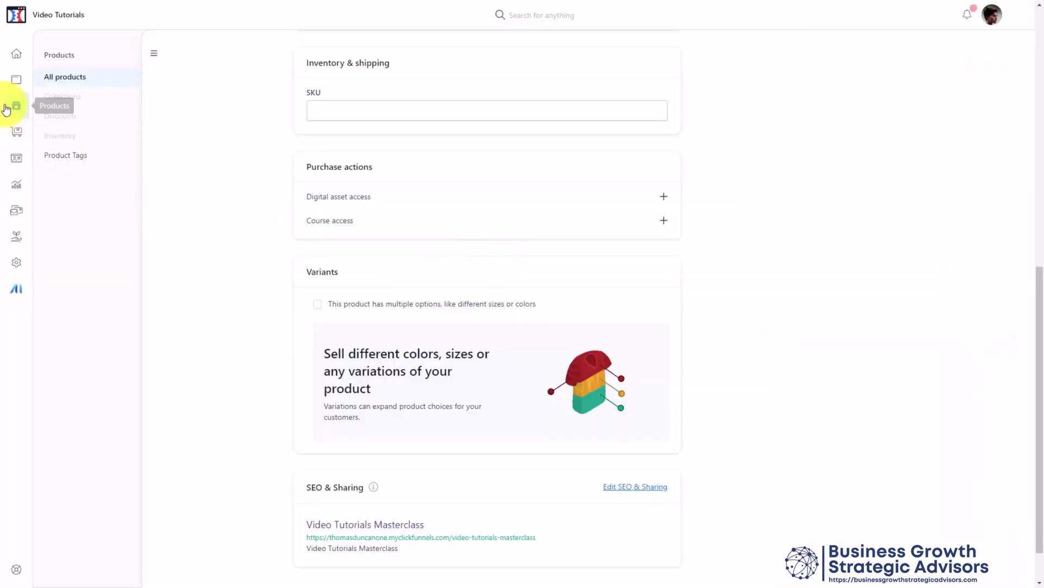
Start a blank course for the site titled "Video Tutorials Masterclass" with the description "How to Create Great Tutorials"
{"action": "left_click", "coordinate": [17, 83]}
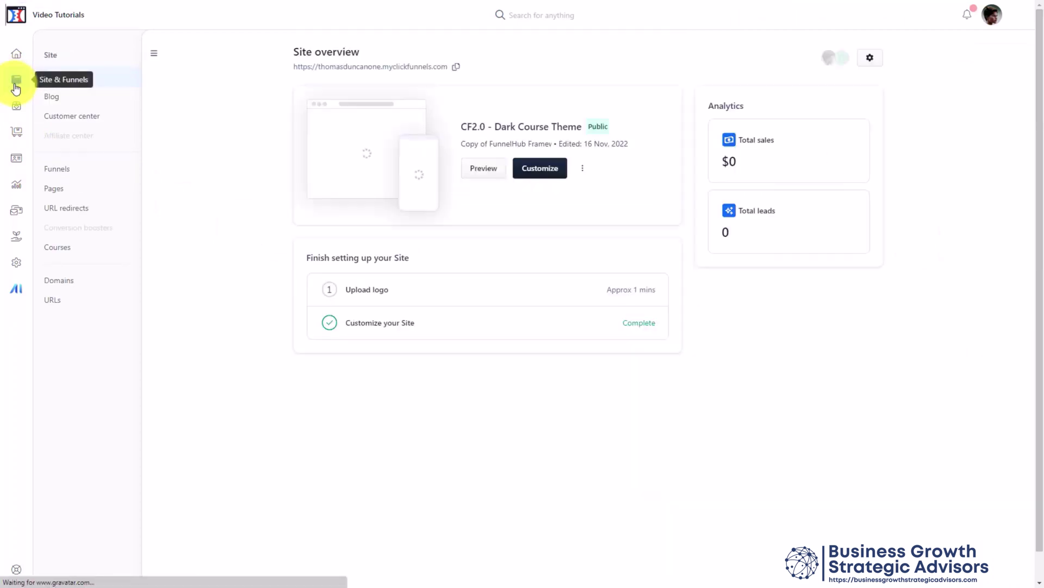
{"action": "left_click", "coordinate": [57, 251]}
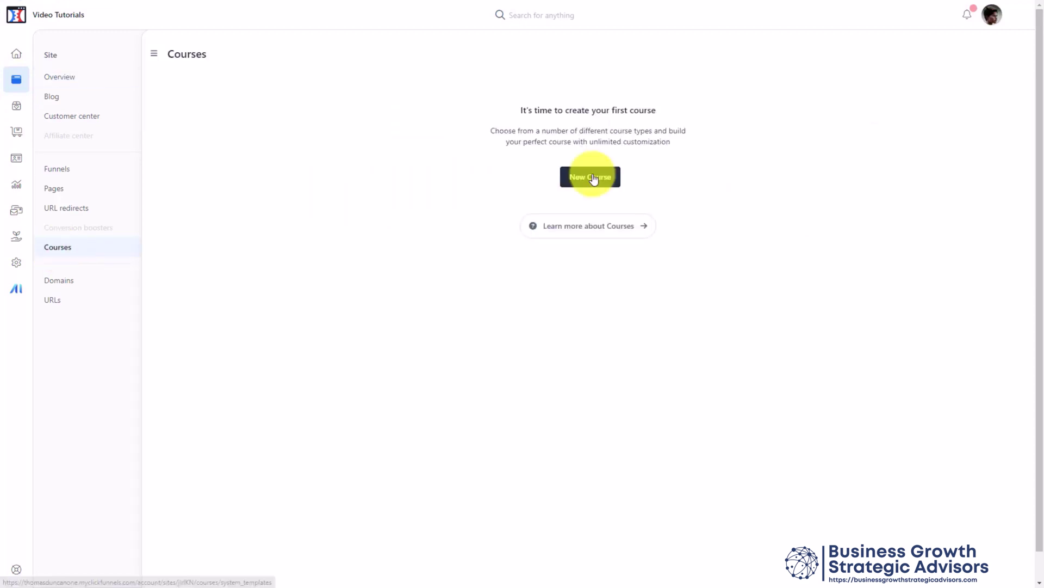
{"action": "left_click", "coordinate": [587, 181]}
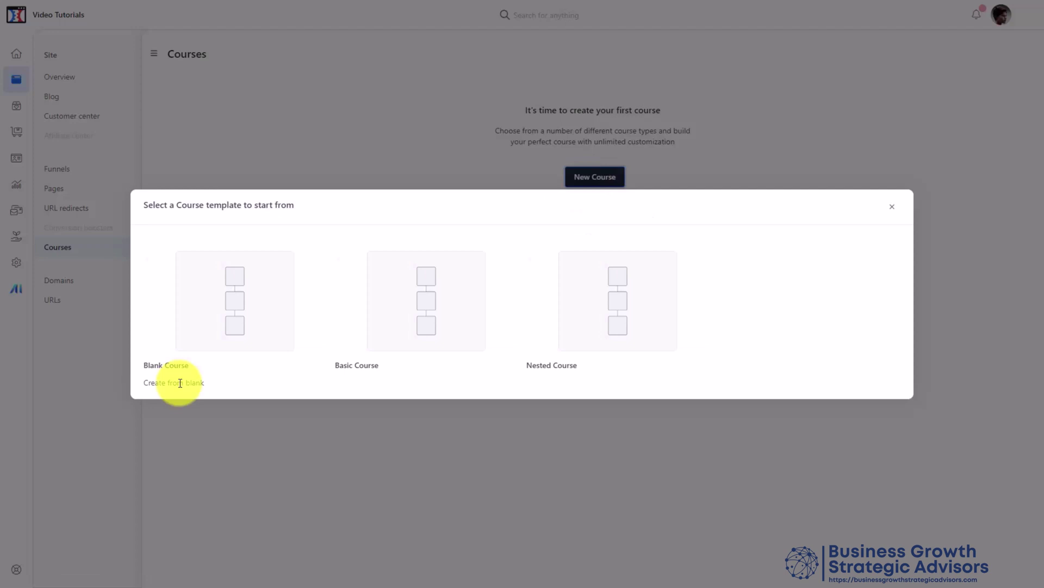
{"action": "mouse_move", "coordinate": [238, 302]}
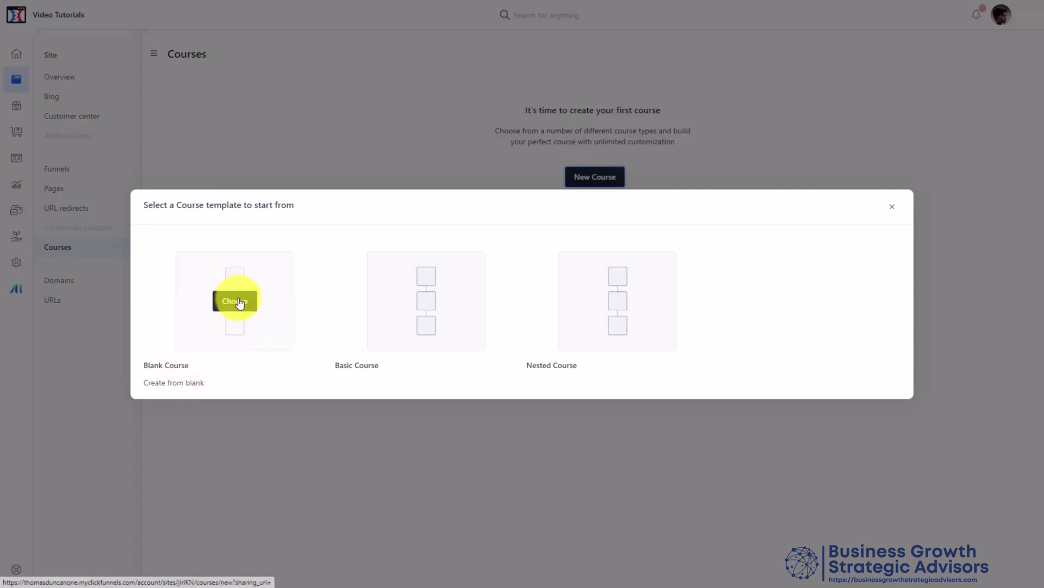
{"action": "left_click", "coordinate": [237, 303]}
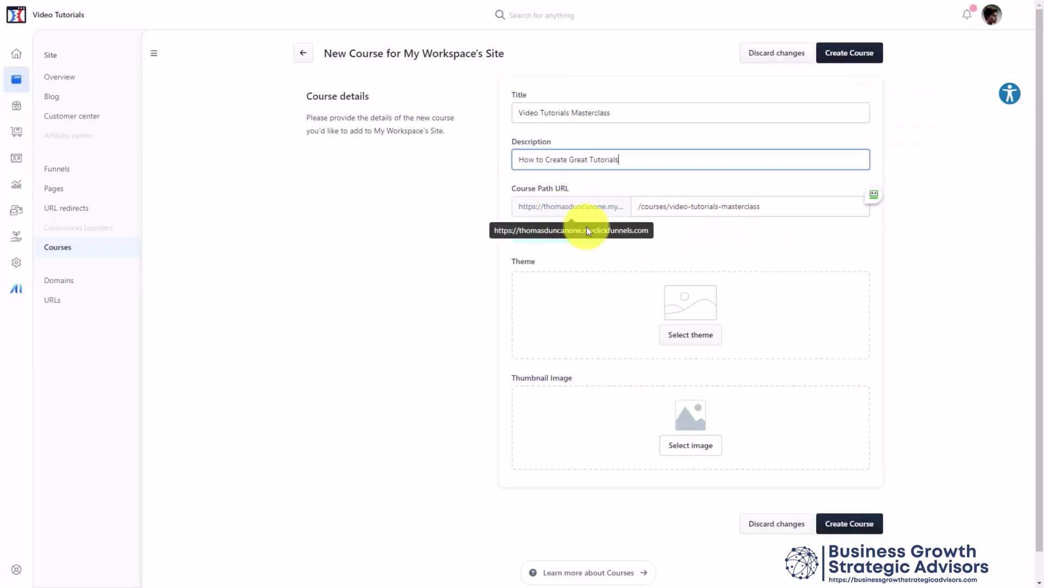
{"action": "scroll", "coordinate": [654, 236], "scroll_direction": "down", "scroll_amount": 1}
{"action": "scroll", "coordinate": [654, 233], "scroll_direction": "up", "scroll_amount": 1}
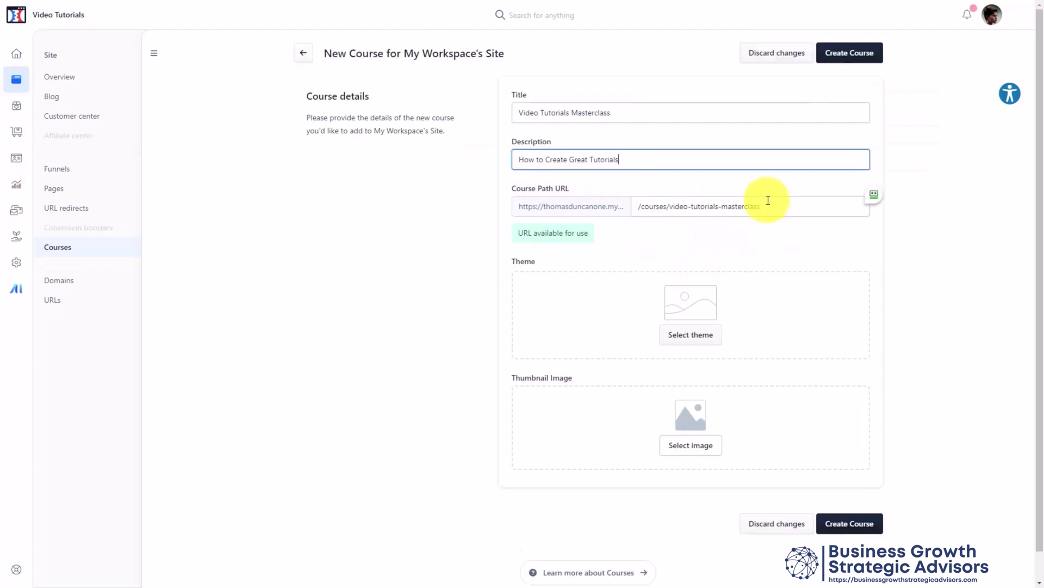
Assign the CF2.0 - Dark Course Theme to the new course
{"action": "scroll", "coordinate": [767, 200], "scroll_direction": "down", "scroll_amount": 1}
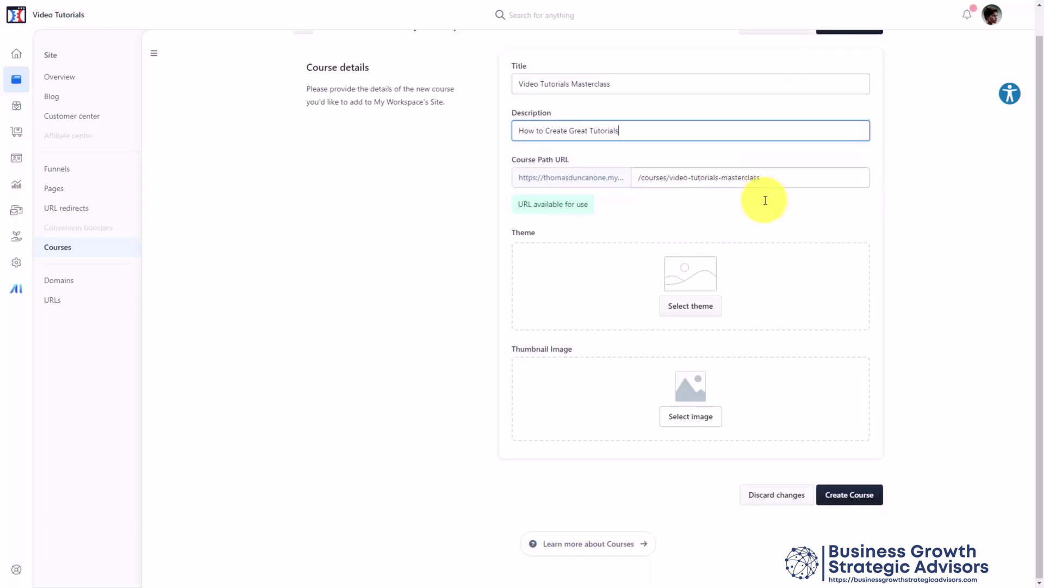
{"action": "left_click", "coordinate": [683, 305]}
{"action": "left_click", "coordinate": [303, 305]}
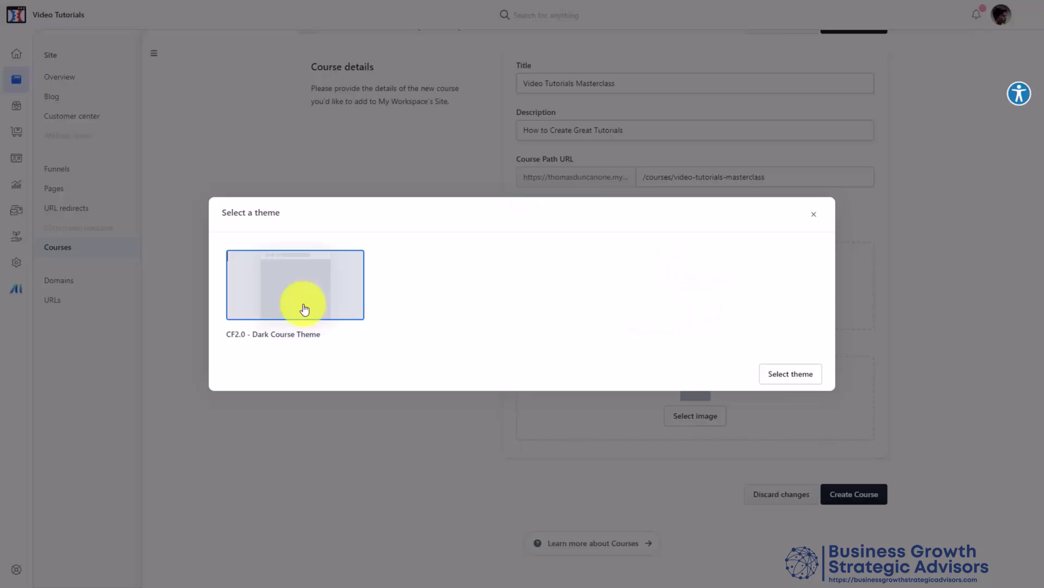
{"action": "left_click", "coordinate": [804, 387]}
{"action": "scroll", "coordinate": [806, 388], "scroll_direction": "down", "scroll_amount": 1}
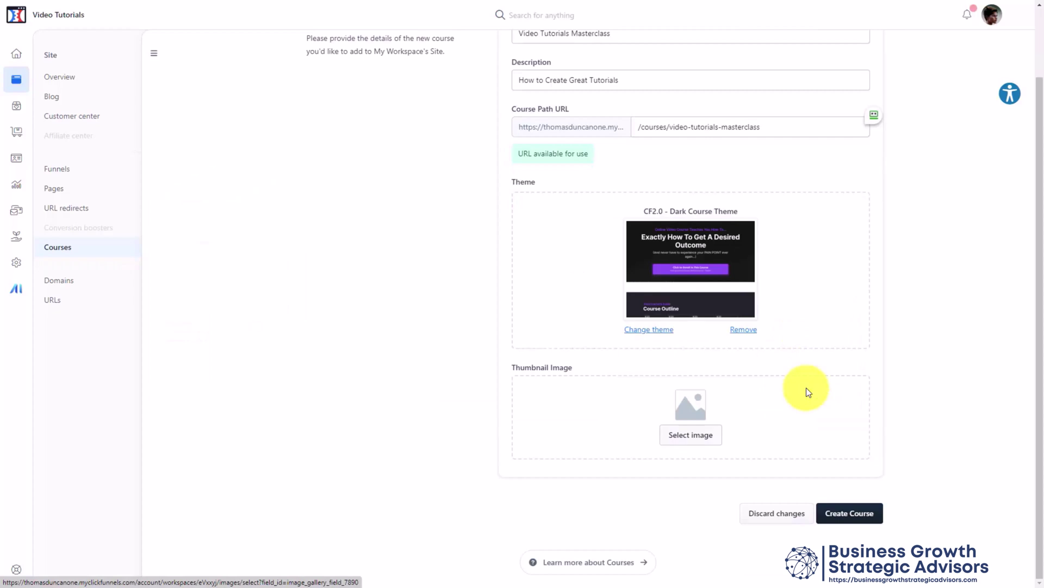
Finish creating the Video Tutorials Masterclass course and add a module titled "Live Masterclass" with the description "Video Lessons"
{"action": "left_click", "coordinate": [806, 387]}
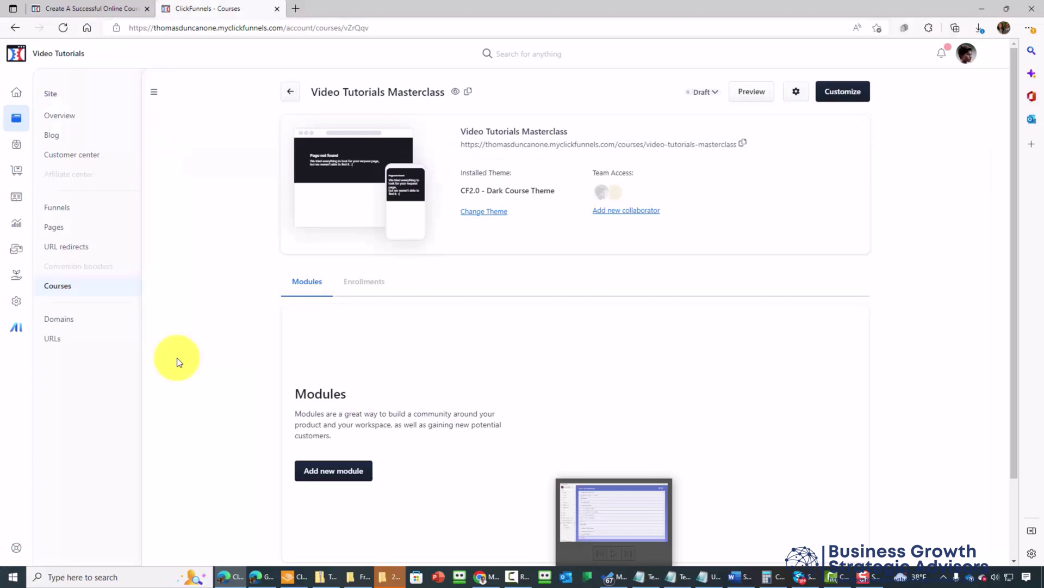
{"action": "scroll", "coordinate": [218, 381], "scroll_direction": "down", "scroll_amount": 4}
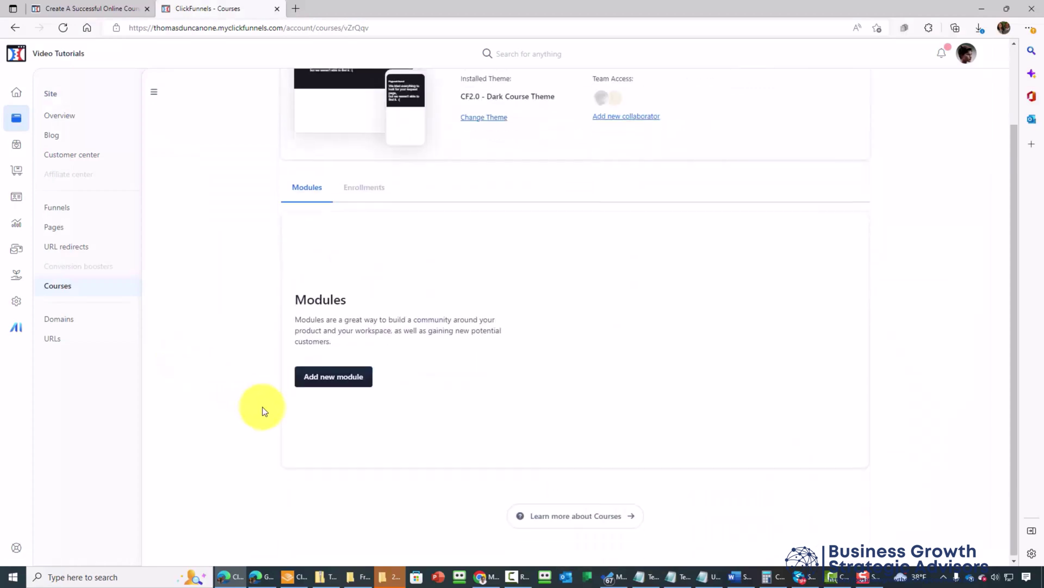
{"action": "left_click", "coordinate": [338, 376]}
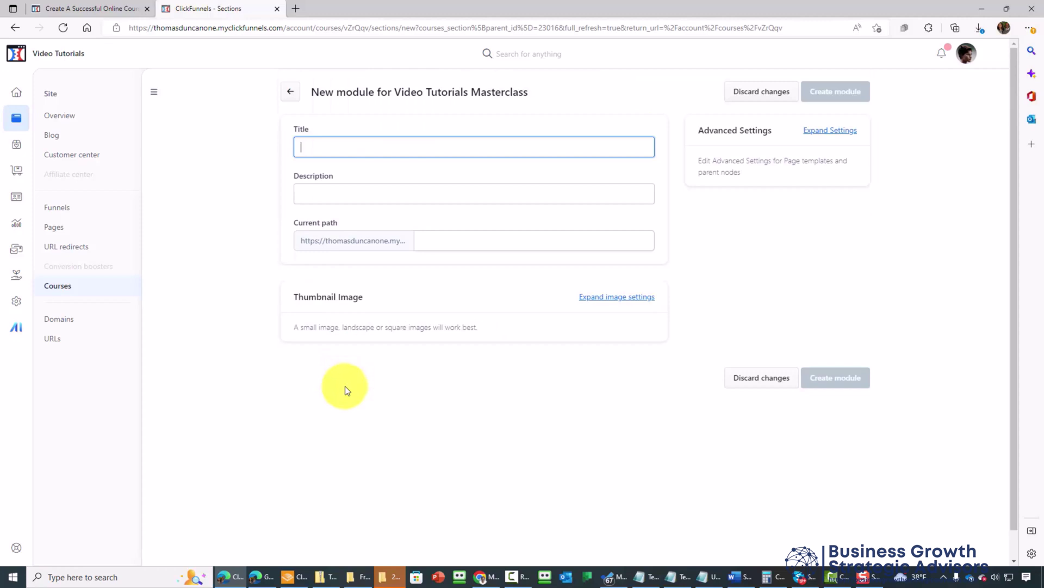
{"action": "type", "text": "Live Masterclass"}
{"action": "left_click", "coordinate": [350, 194]}
{"action": "type", "text": "Video Lessons"}
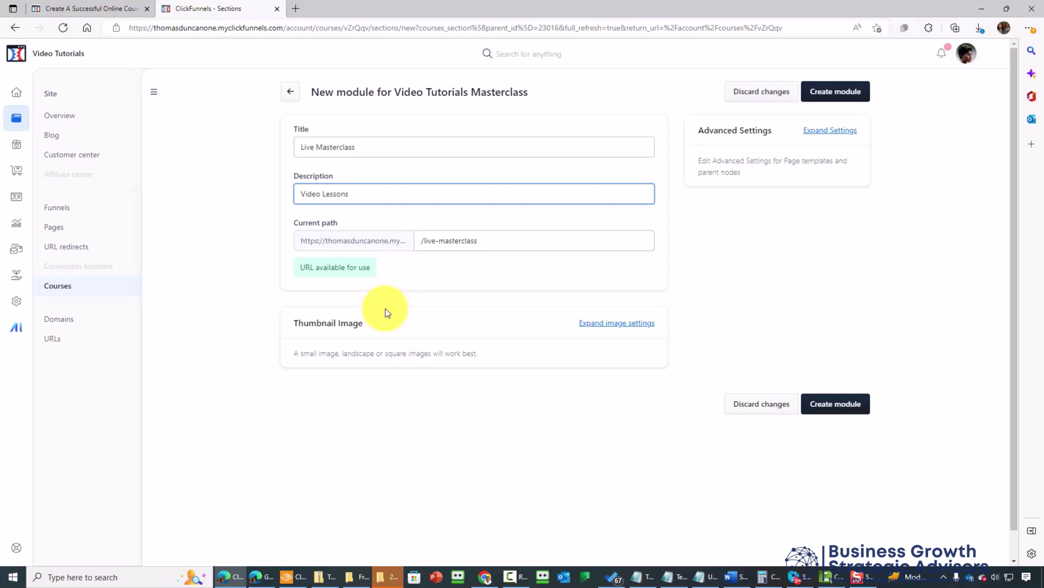
{"action": "left_click", "coordinate": [652, 330]}
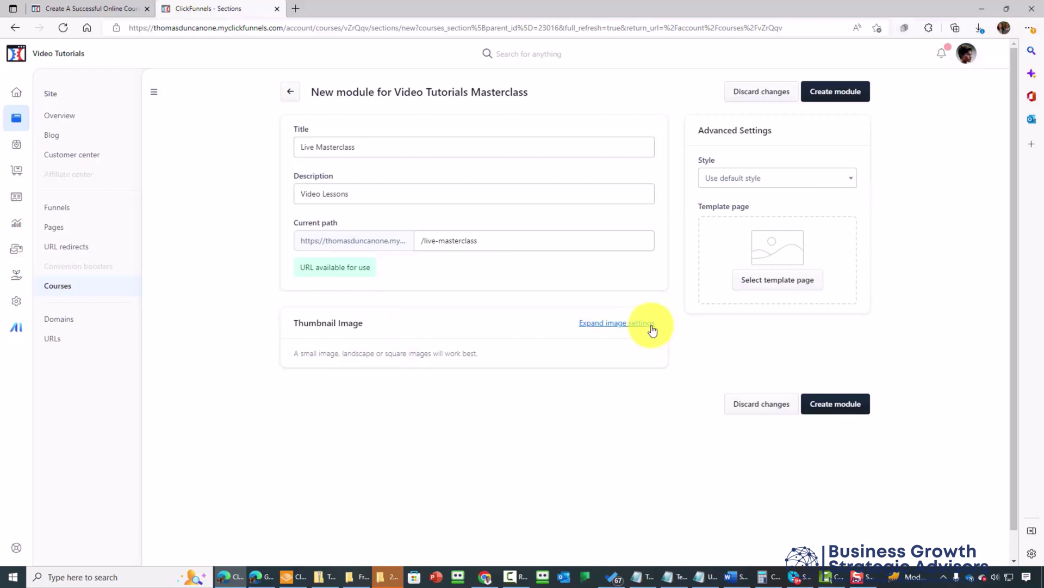
{"action": "key", "text": "Return"}
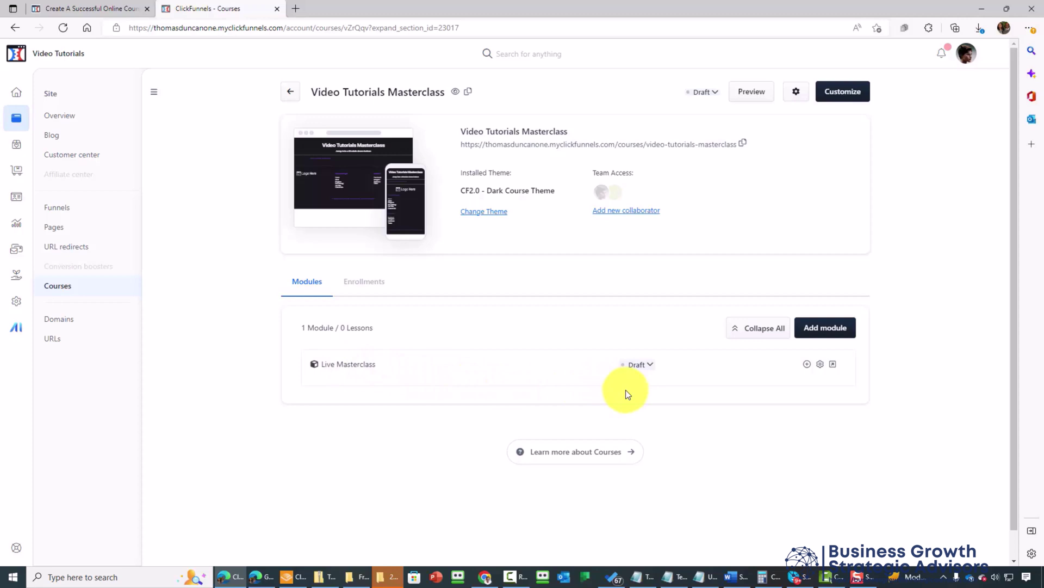
Start a lesson titled "How to Create Great Tutorials" in the Live Masterclass module and look at its audio file setting
{"action": "left_click", "coordinate": [807, 364]}
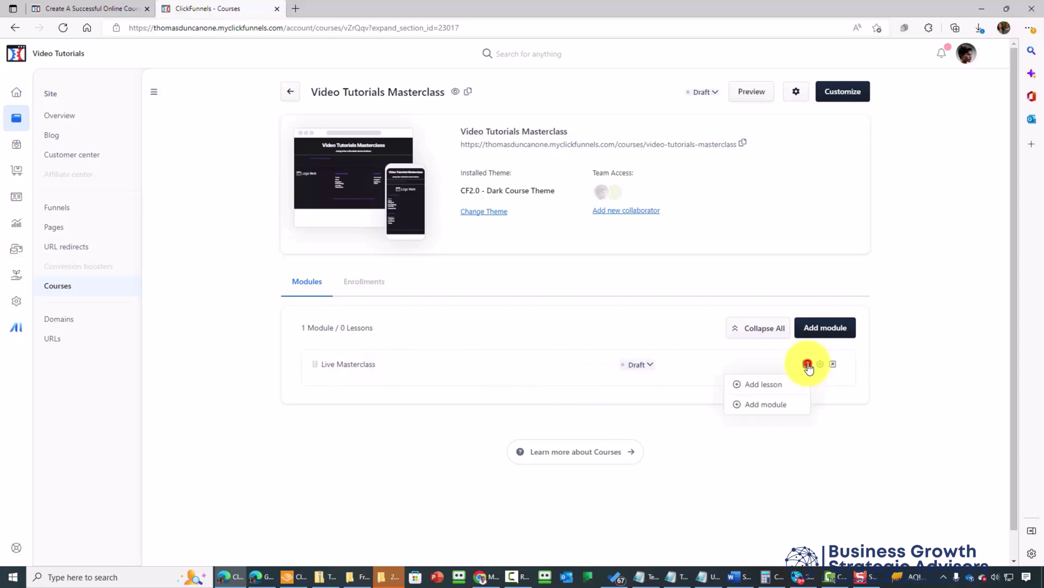
{"action": "left_click", "coordinate": [761, 387]}
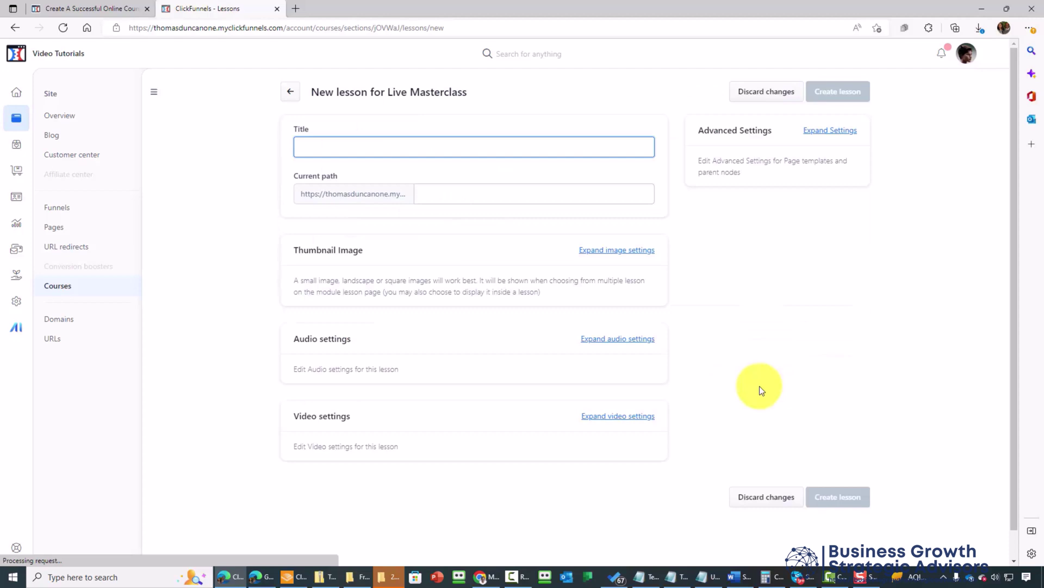
{"action": "type", "text": "How to Create Great Tutorials"}
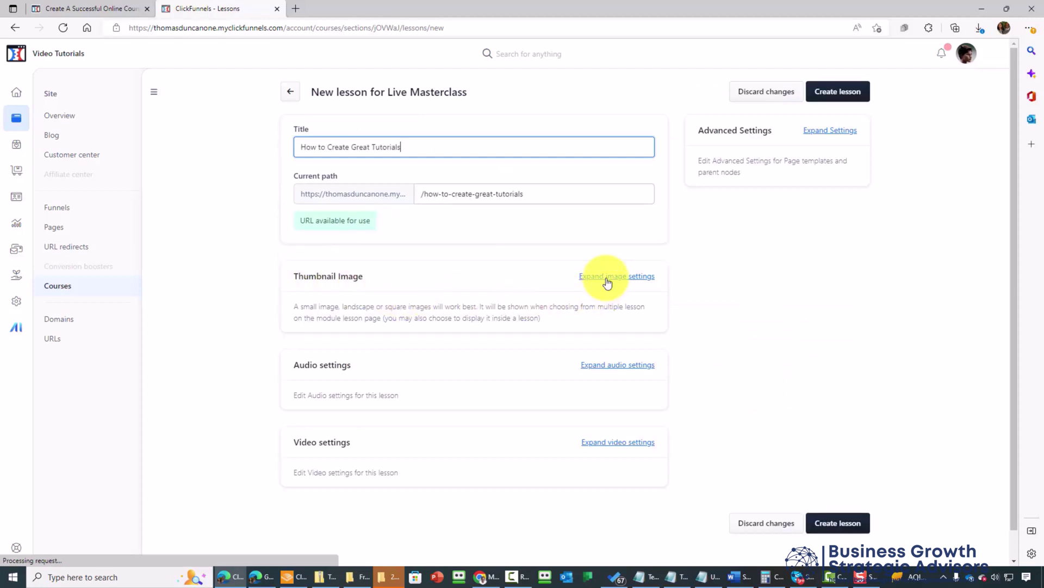
{"action": "left_click", "coordinate": [626, 369]}
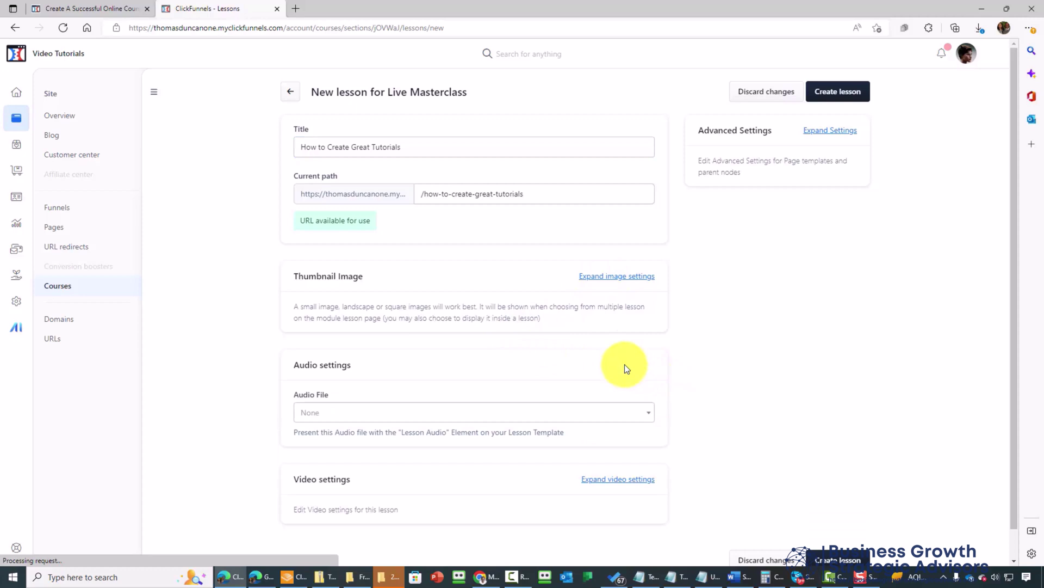
{"action": "left_click", "coordinate": [631, 414]}
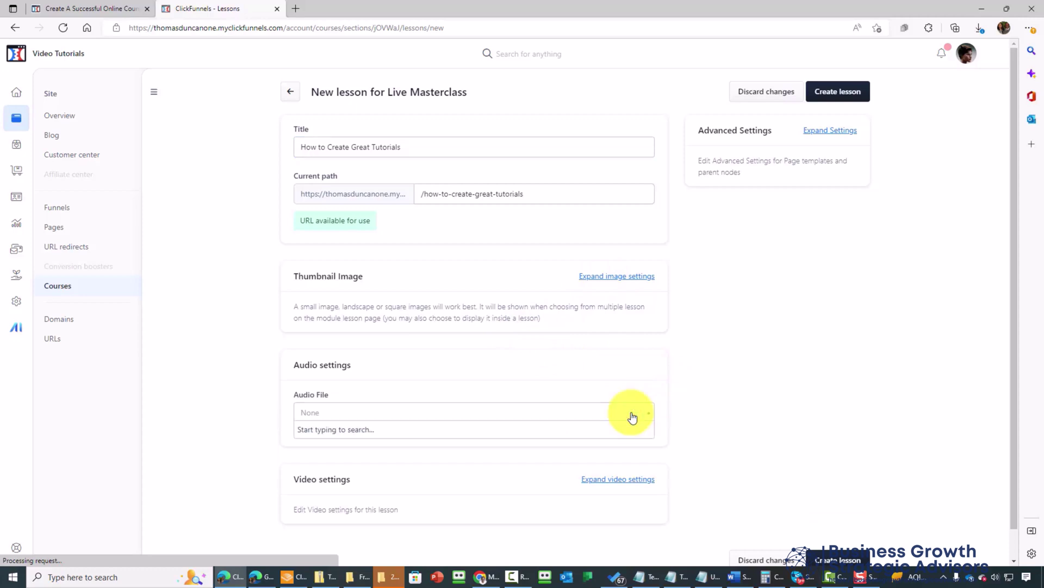
{"action": "left_click", "coordinate": [633, 416]}
{"action": "scroll", "coordinate": [626, 435], "scroll_direction": "down", "scroll_amount": 1}
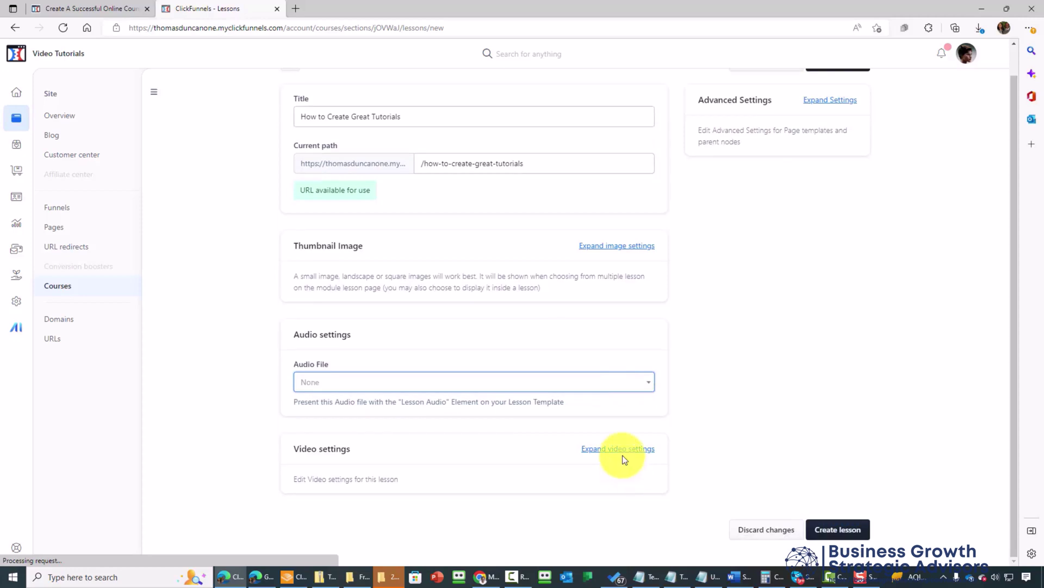
Upload the Sign Up and Basic Settings video, set it as the lesson's video, and create the lesson
{"action": "left_click", "coordinate": [621, 447]}
{"action": "scroll", "coordinate": [619, 441], "scroll_direction": "down", "scroll_amount": 2}
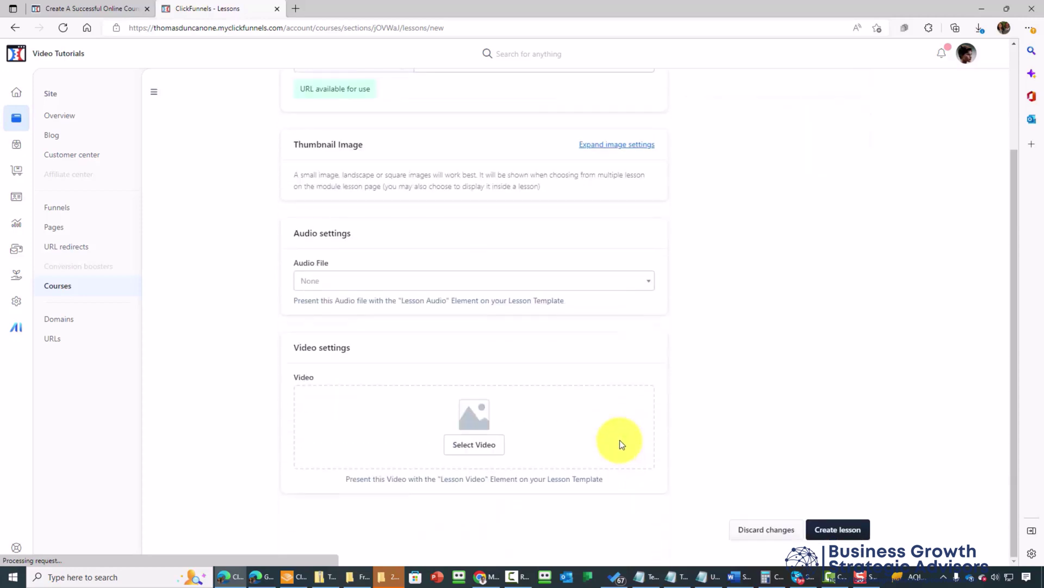
{"action": "left_click", "coordinate": [475, 445]}
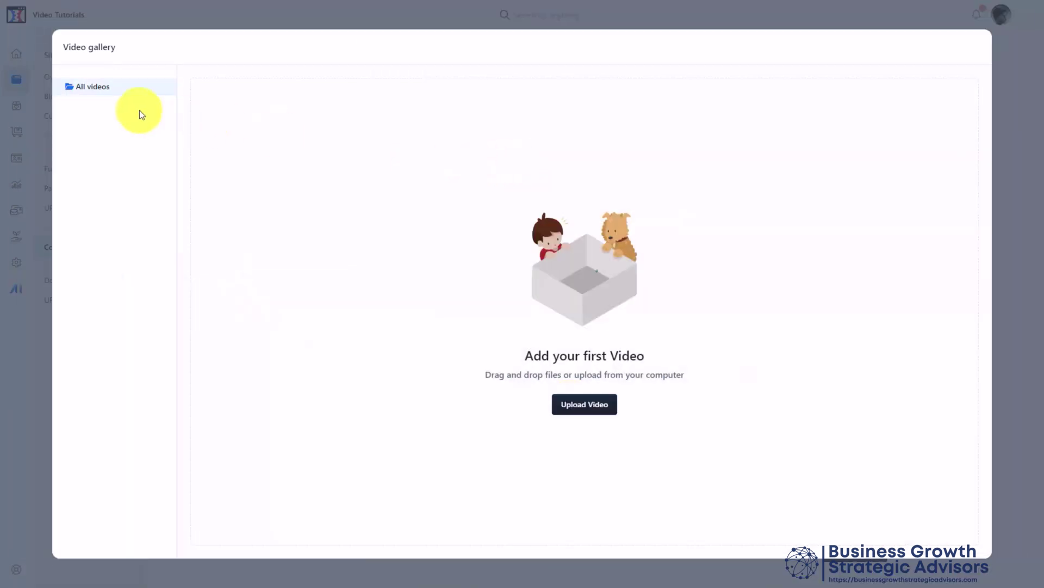
{"action": "left_click", "coordinate": [96, 89]}
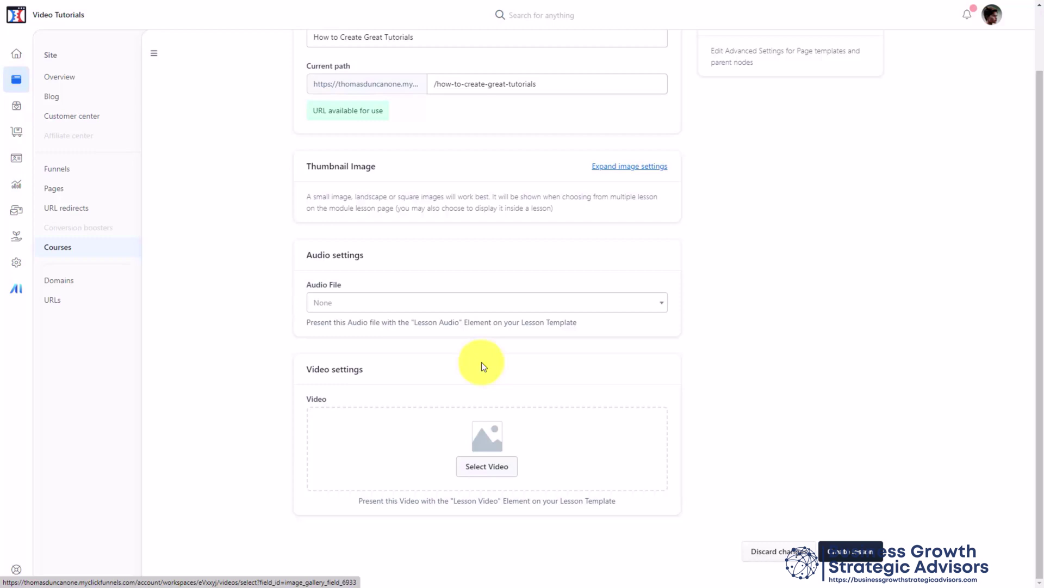
{"action": "key", "text": "Return"}
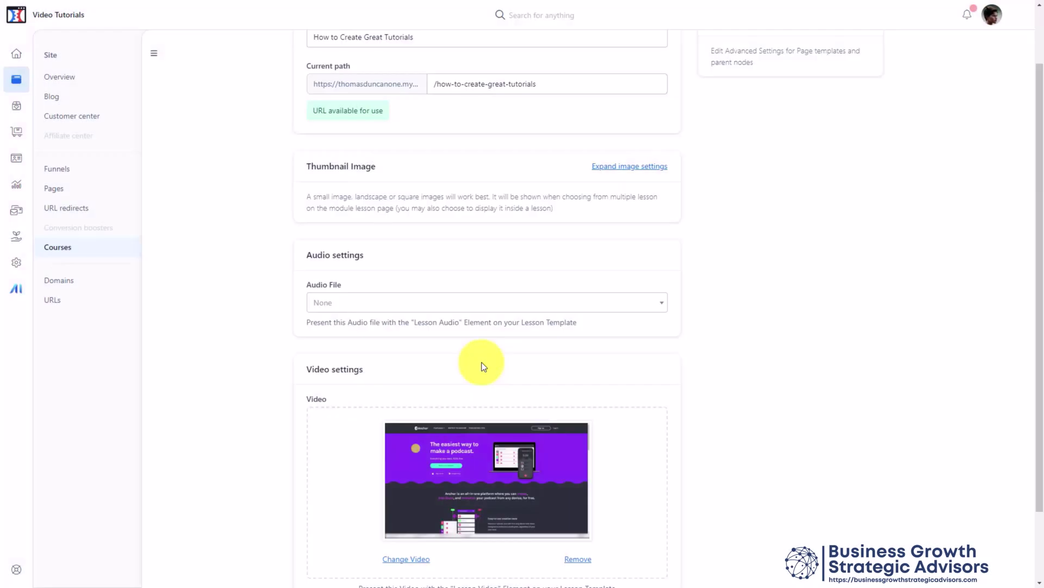
{"action": "scroll", "coordinate": [482, 361], "scroll_direction": "down", "scroll_amount": 2}
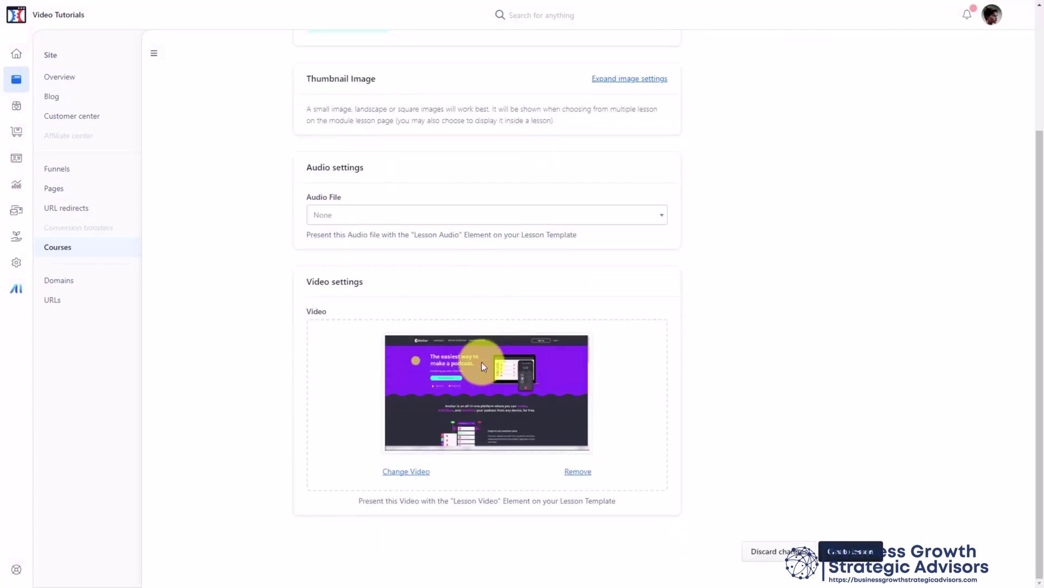
{"action": "scroll", "coordinate": [482, 361], "scroll_direction": "up", "scroll_amount": 3}
{"action": "scroll", "coordinate": [481, 361], "scroll_direction": "down", "scroll_amount": 3}
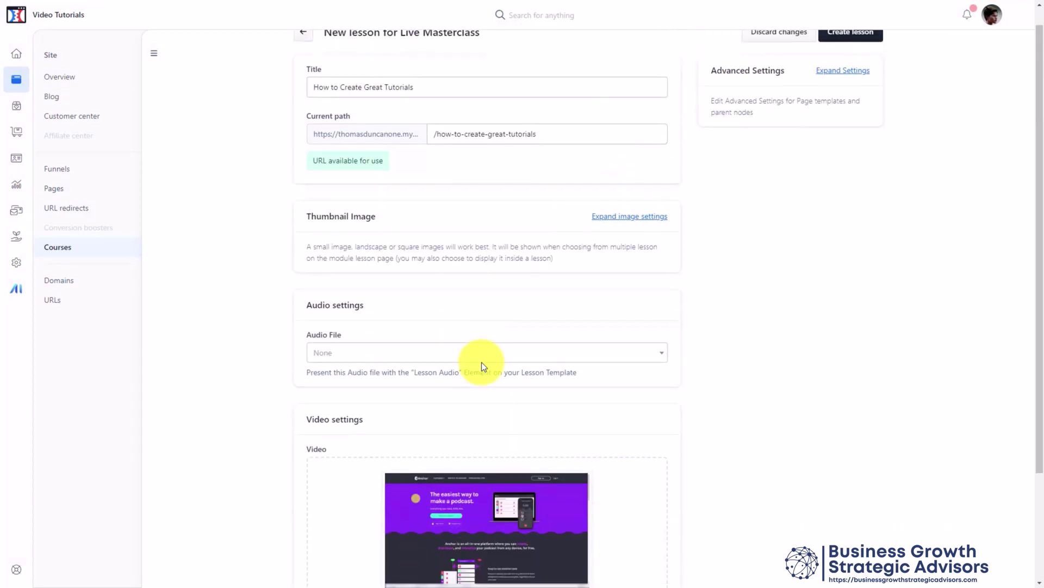
{"action": "scroll", "coordinate": [601, 388], "scroll_direction": "up", "scroll_amount": 3}
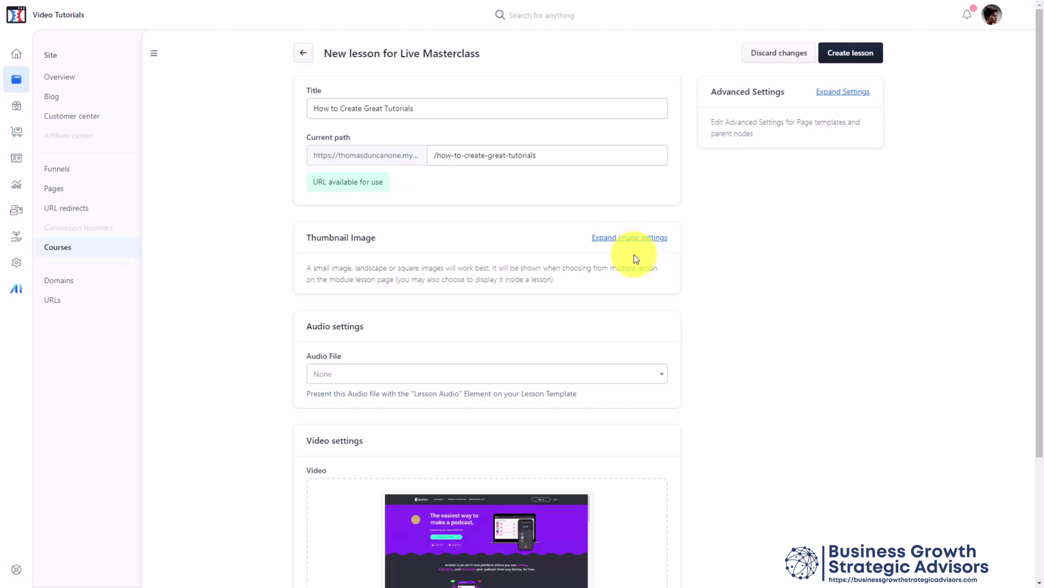
{"action": "scroll", "coordinate": [634, 253], "scroll_direction": "down", "scroll_amount": 3}
{"action": "left_click", "coordinate": [837, 554]}
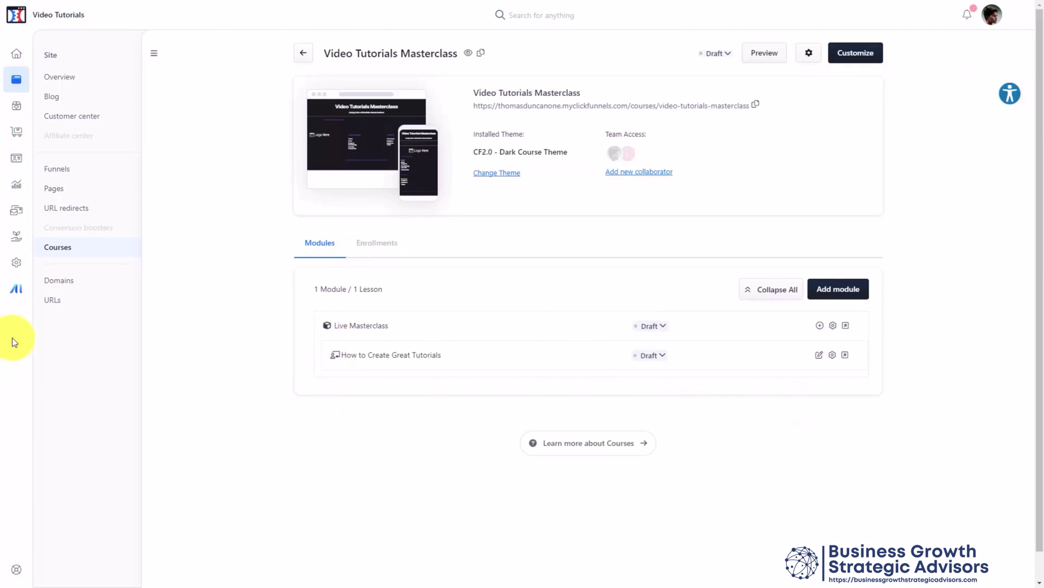
Start a new video named "More Tutorial Content" in the workspace's assets and upload the 0009 segment recording MP4 file
{"action": "left_click", "coordinate": [17, 266]}
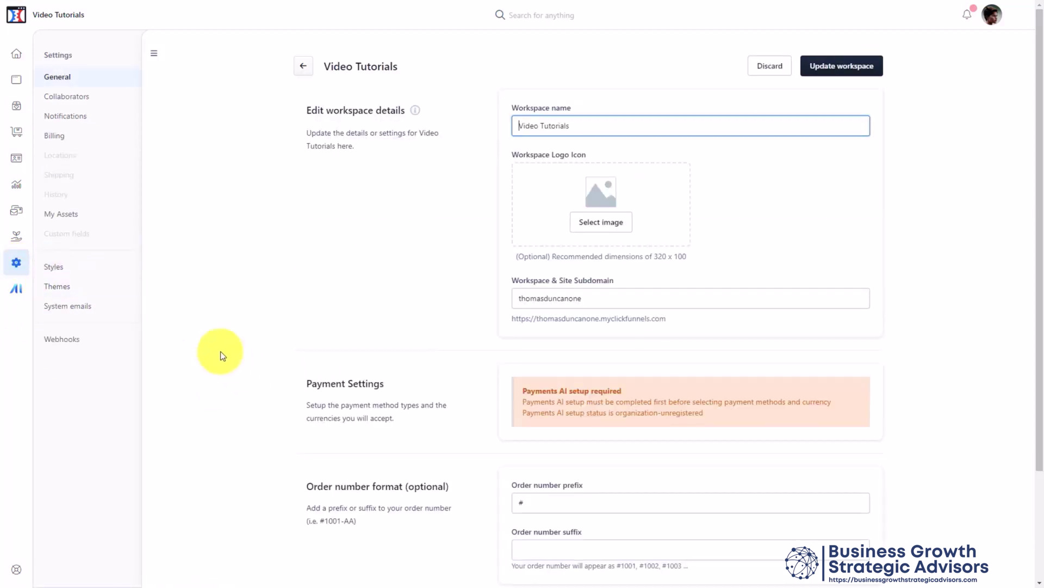
{"action": "left_click", "coordinate": [68, 216]}
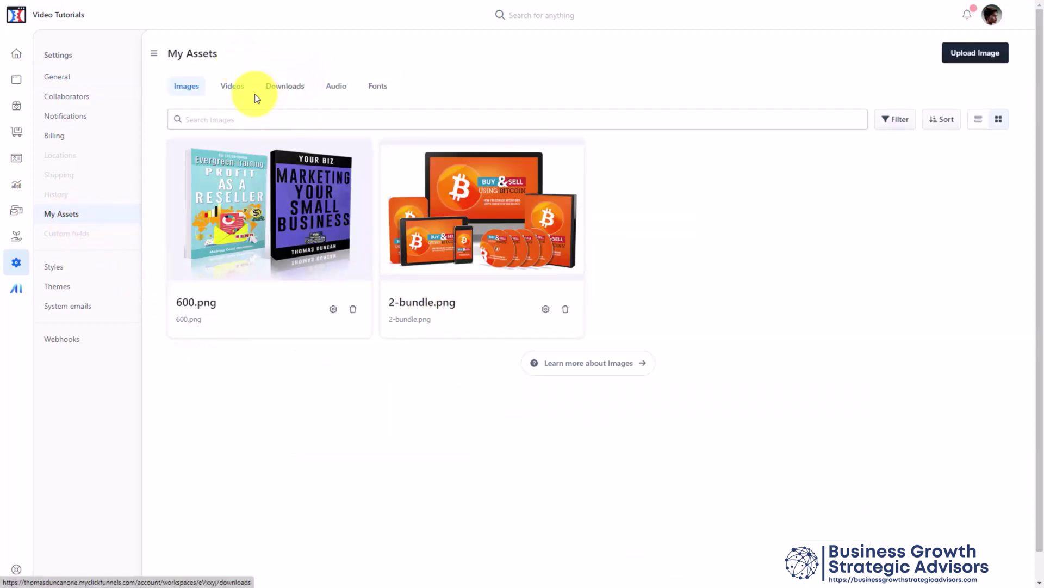
{"action": "left_click", "coordinate": [235, 86]}
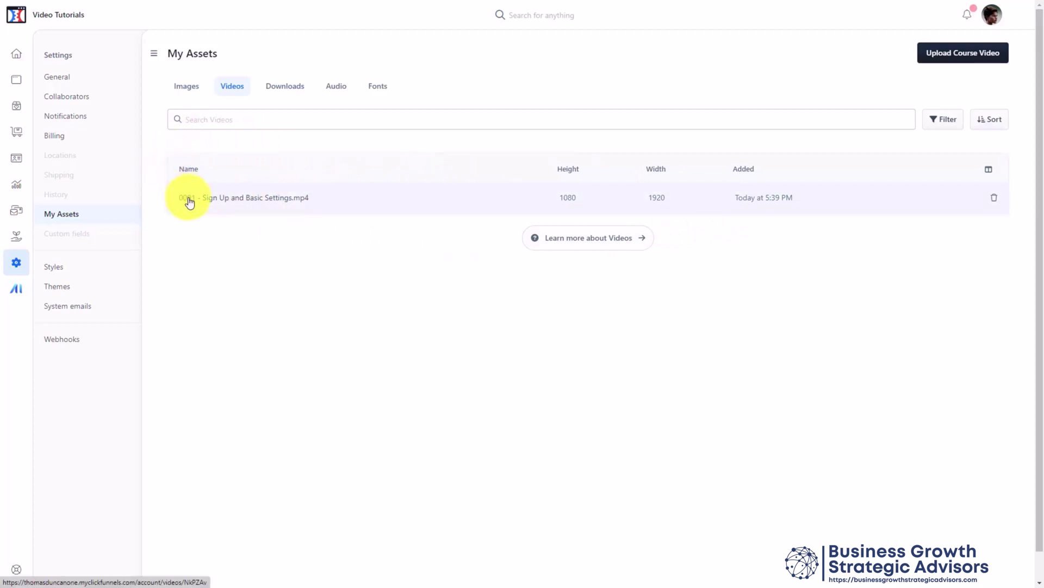
{"action": "left_click", "coordinate": [958, 58]}
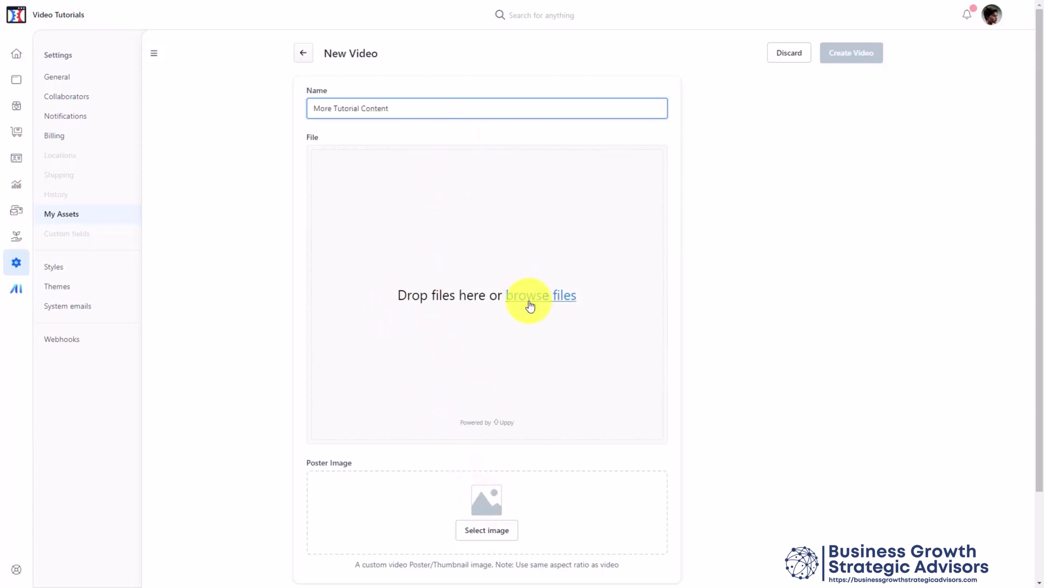
{"action": "left_click", "coordinate": [529, 306]}
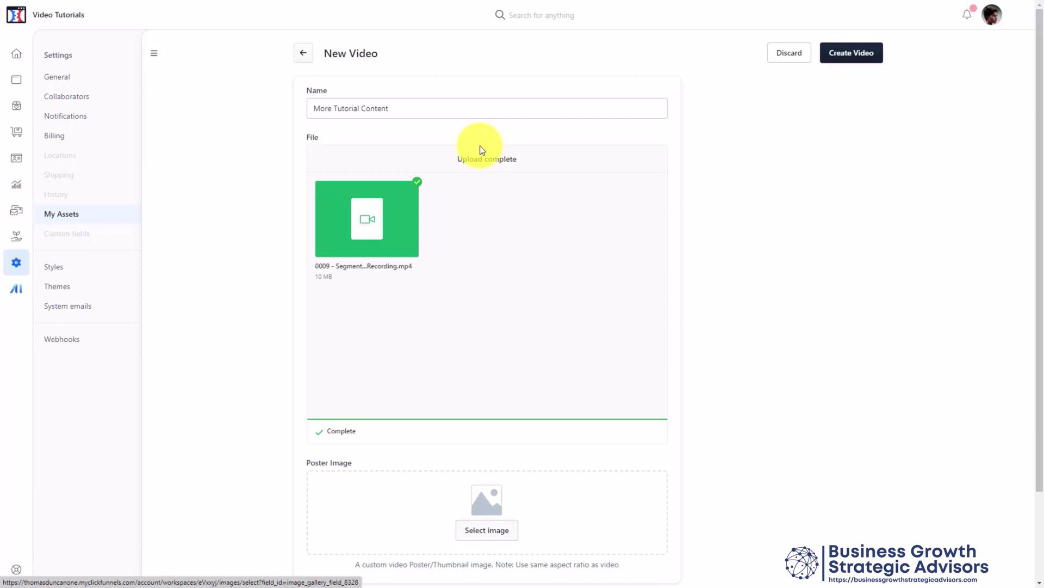
Upload a QR code image as the new video's poster image and return to the Video Tutorials Masterclass course
{"action": "left_click", "coordinate": [487, 530]}
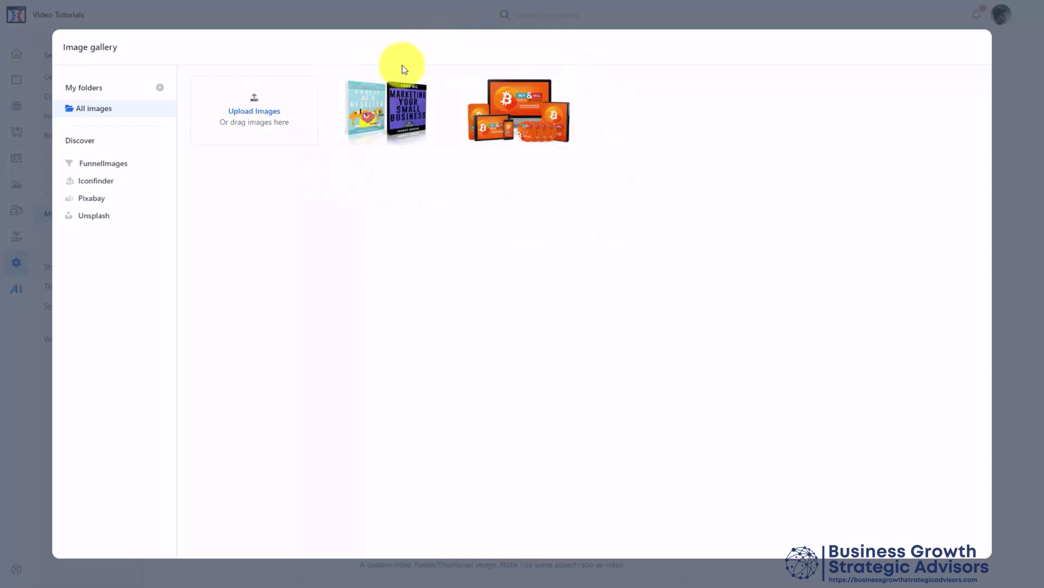
{"action": "left_click", "coordinate": [256, 112]}
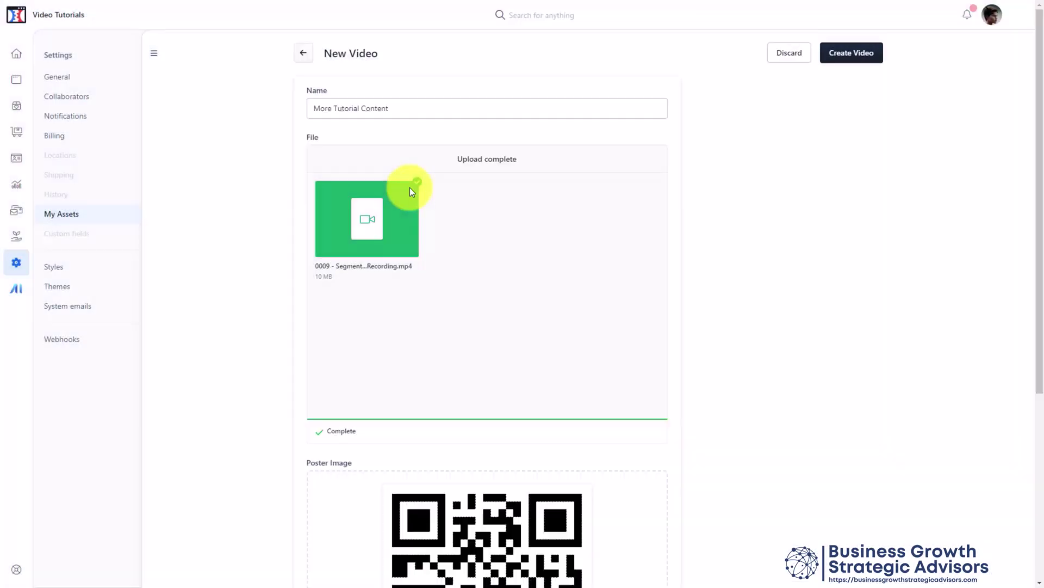
{"action": "scroll", "coordinate": [409, 188], "scroll_direction": "down", "scroll_amount": 5}
{"action": "scroll", "coordinate": [409, 188], "scroll_direction": "up", "scroll_amount": 5}
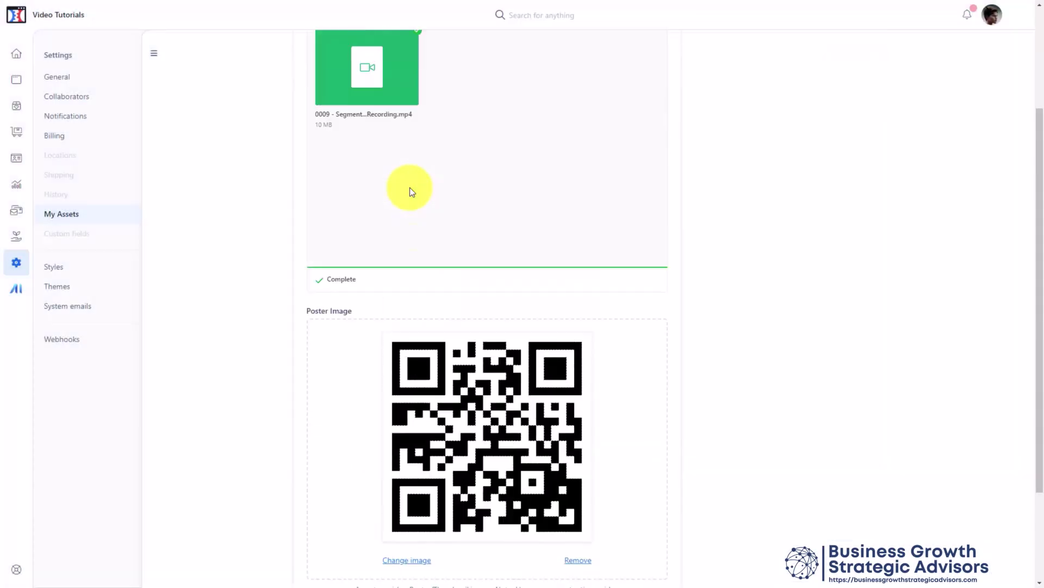
{"action": "scroll", "coordinate": [410, 187], "scroll_direction": "down", "scroll_amount": 3}
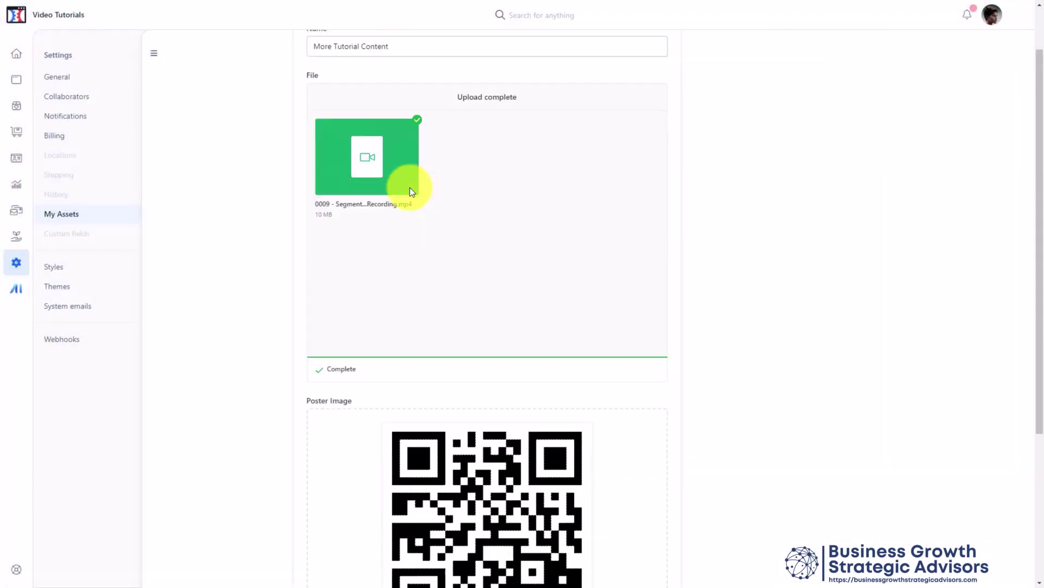
{"action": "scroll", "coordinate": [409, 187], "scroll_direction": "up", "scroll_amount": 3}
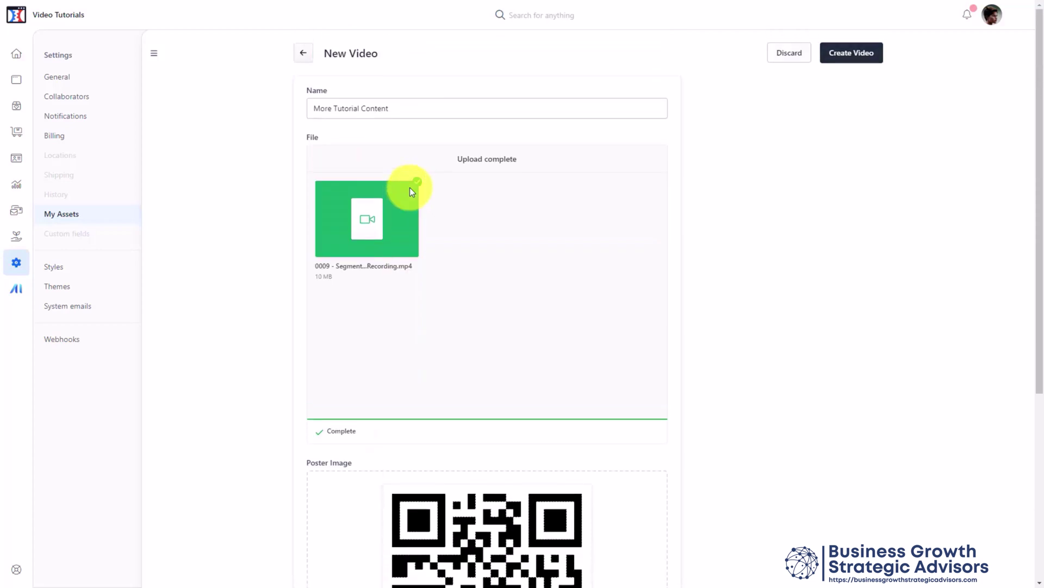
{"action": "key", "text": "Return"}
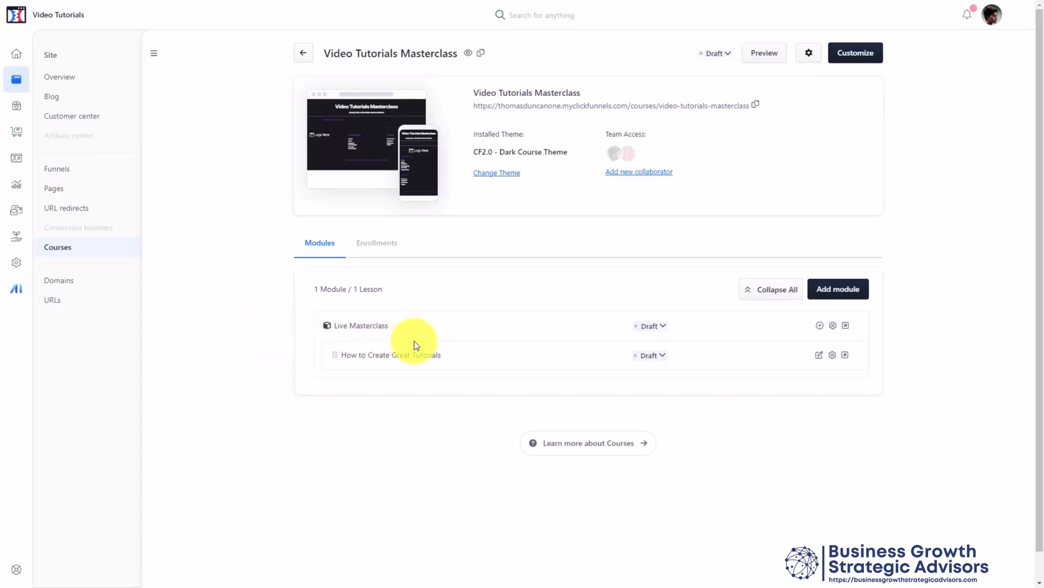
Publish the How to Create Great Tutorials lesson and the Live Masterclass module immediately, with auto-enrollment and its email notification set to No
{"action": "left_click", "coordinate": [656, 355]}
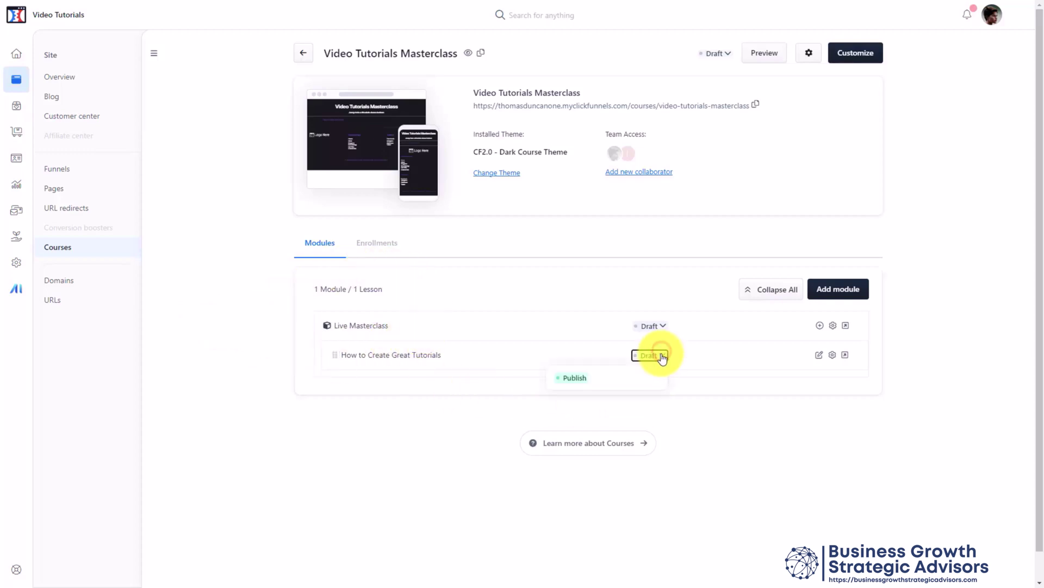
{"action": "left_click", "coordinate": [576, 377]}
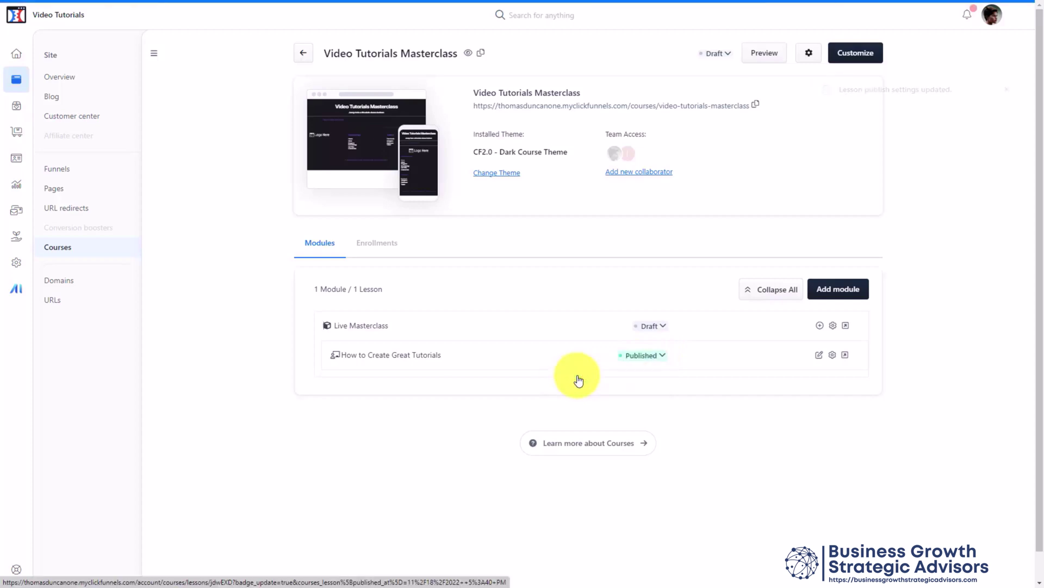
{"action": "left_click", "coordinate": [664, 325]}
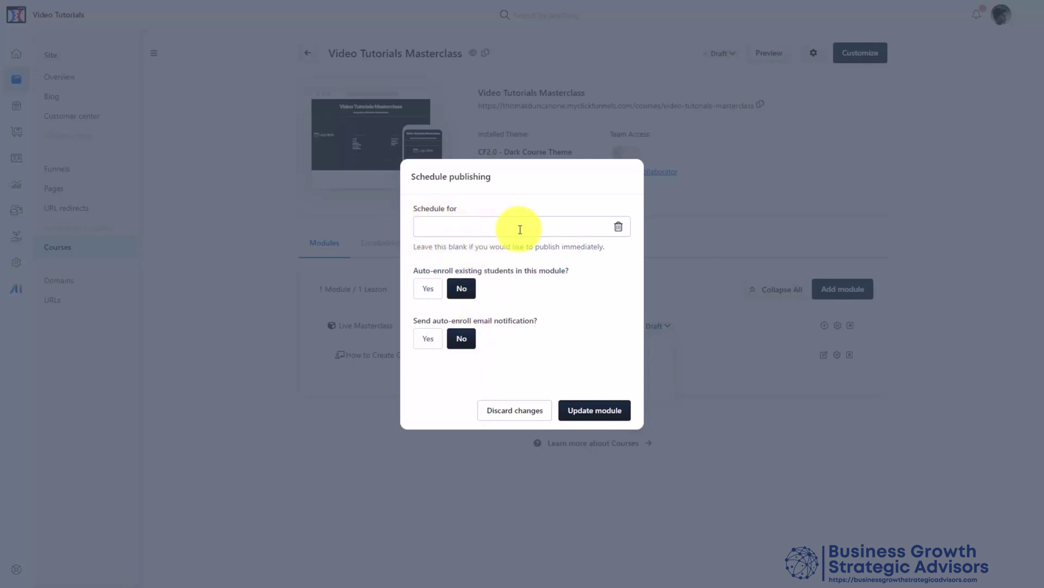
{"action": "left_click", "coordinate": [579, 411]}
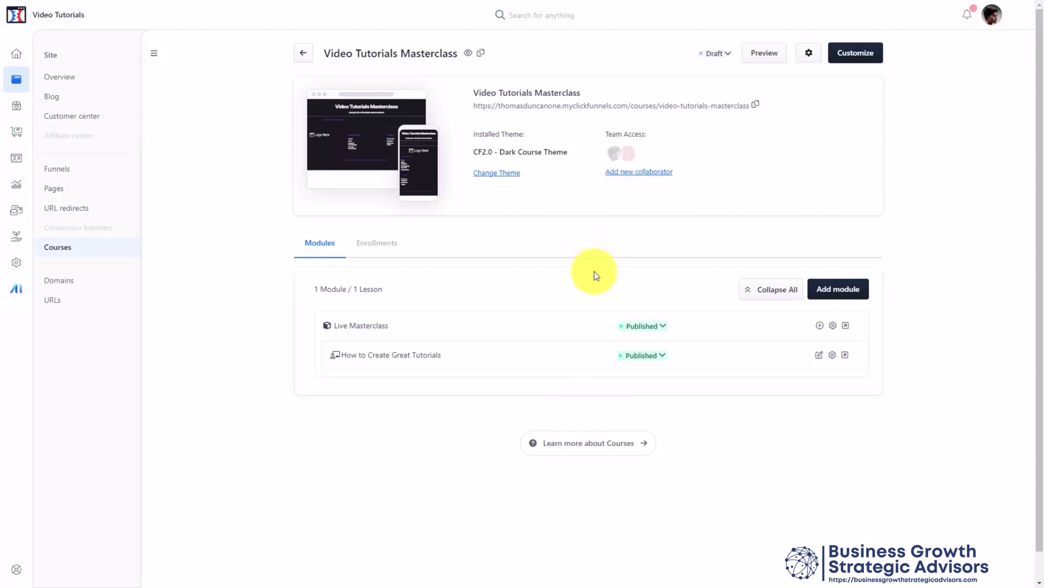
Preview the Video Tutorials Masterclass course and examine its page template, layout sections, assets, popups and settings in the page editor
{"action": "left_click", "coordinate": [761, 54]}
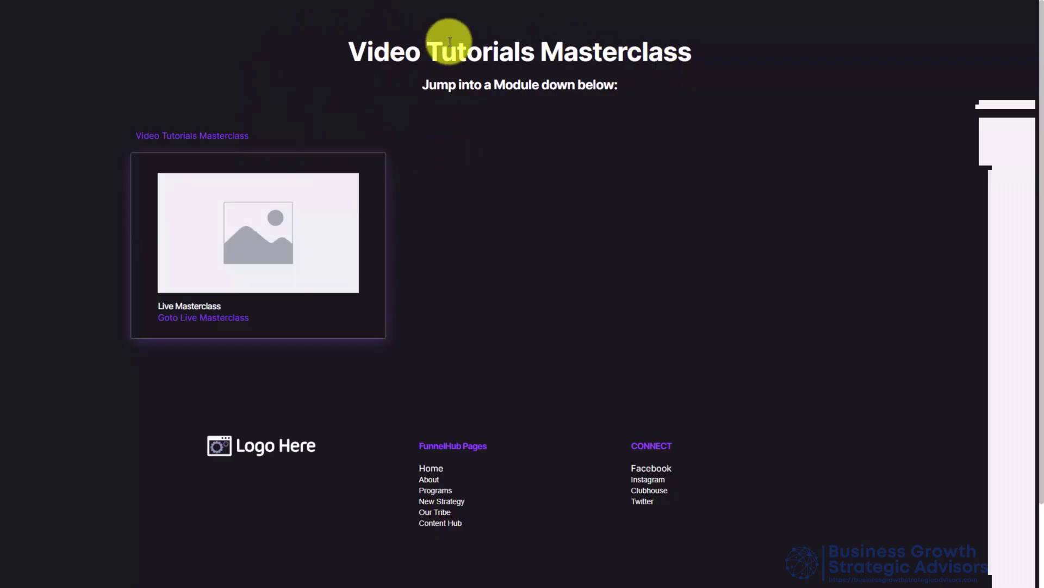
{"action": "left_click", "coordinate": [404, 1]}
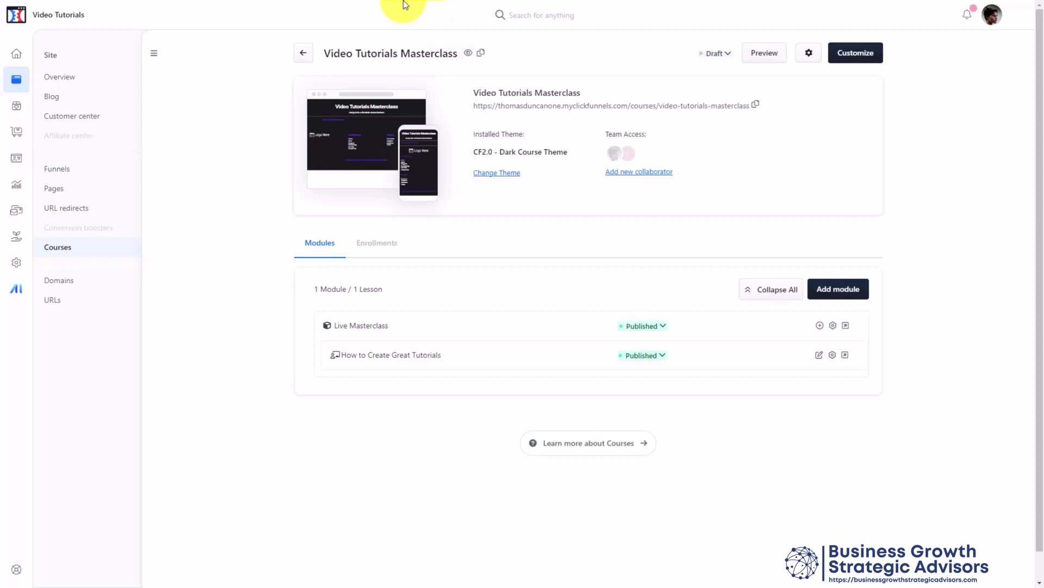
{"action": "left_click", "coordinate": [847, 59]}
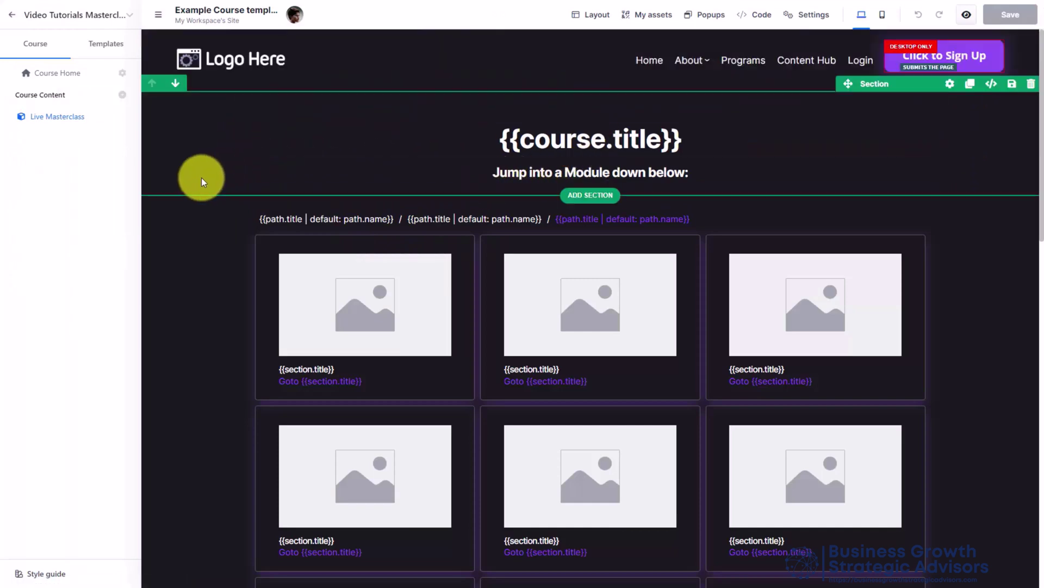
{"action": "scroll", "coordinate": [212, 213], "scroll_direction": "down", "scroll_amount": 3}
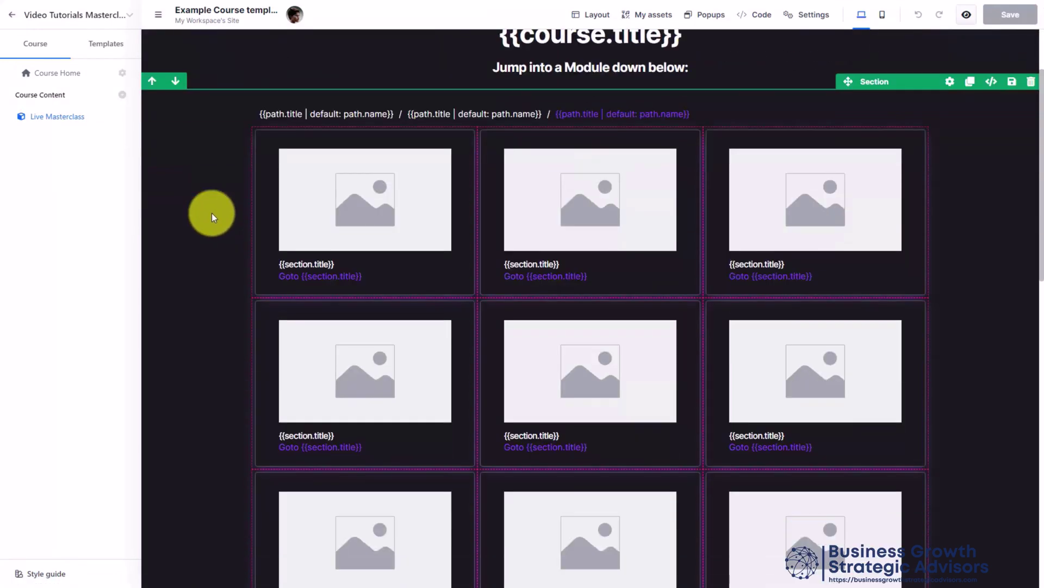
{"action": "scroll", "coordinate": [211, 214], "scroll_direction": "up", "scroll_amount": 3}
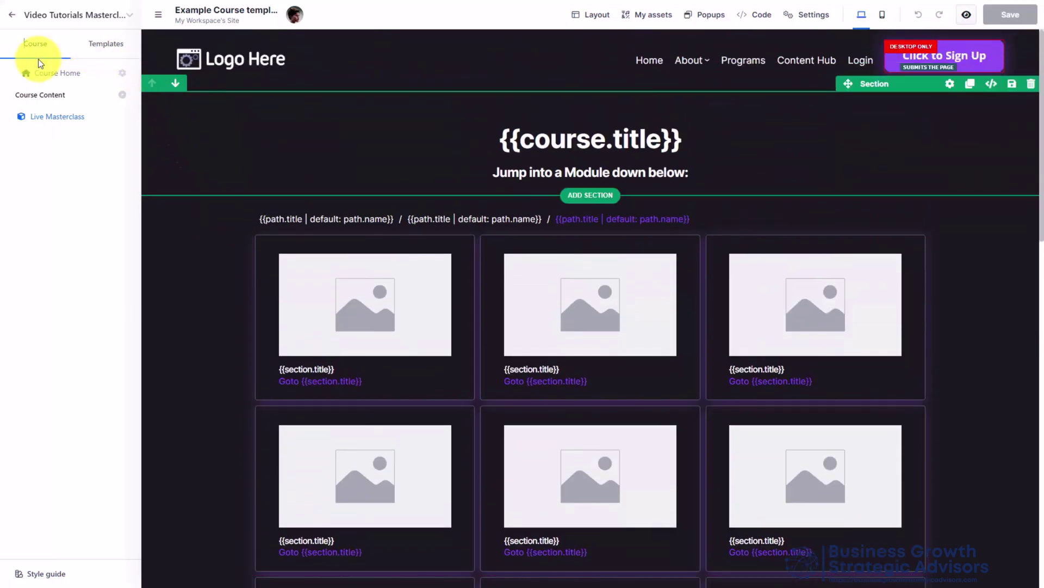
{"action": "left_click", "coordinate": [599, 17]}
{"action": "left_click", "coordinate": [653, 20]}
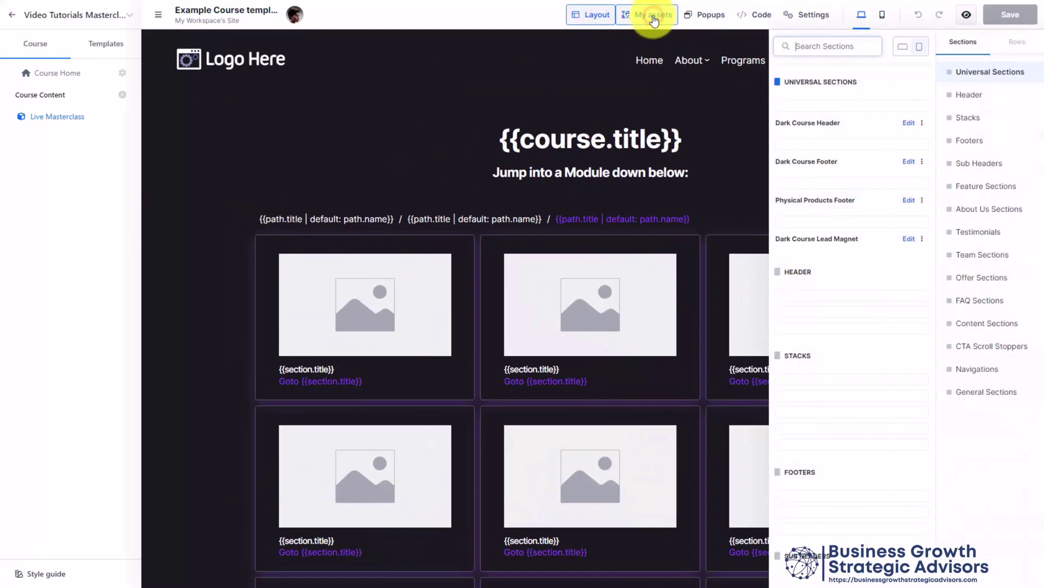
{"action": "left_click", "coordinate": [707, 16]}
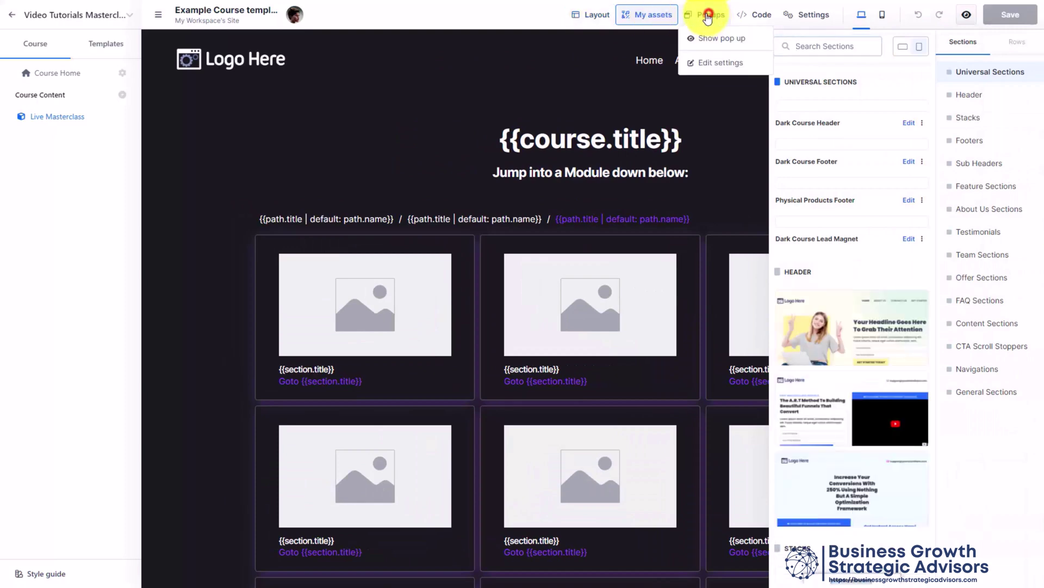
{"action": "left_click", "coordinate": [801, 16]}
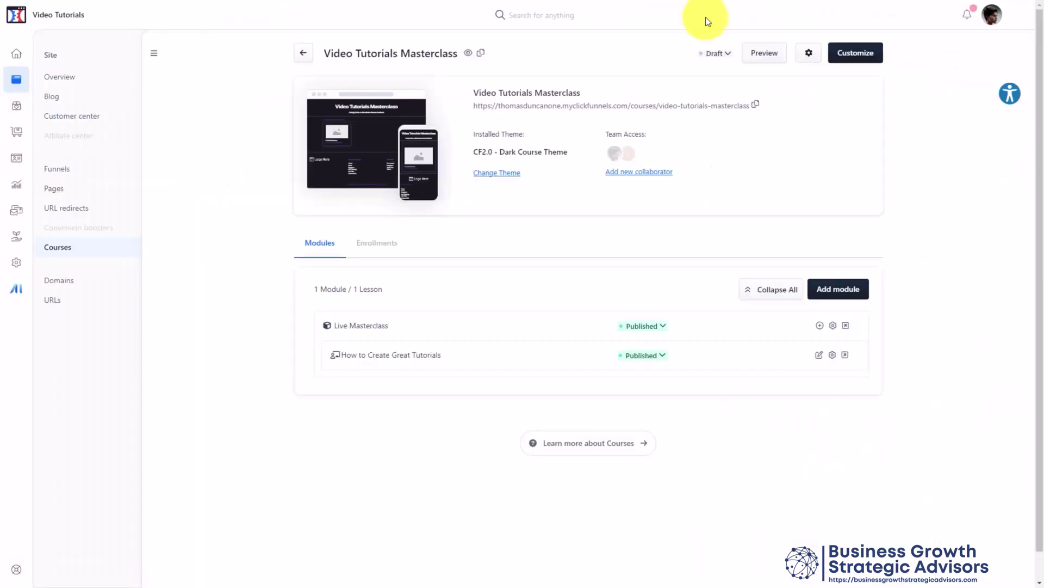
Publish the Video Tutorials Masterclass course immediately, leaving its availability date blank
{"action": "key", "text": "Return"}
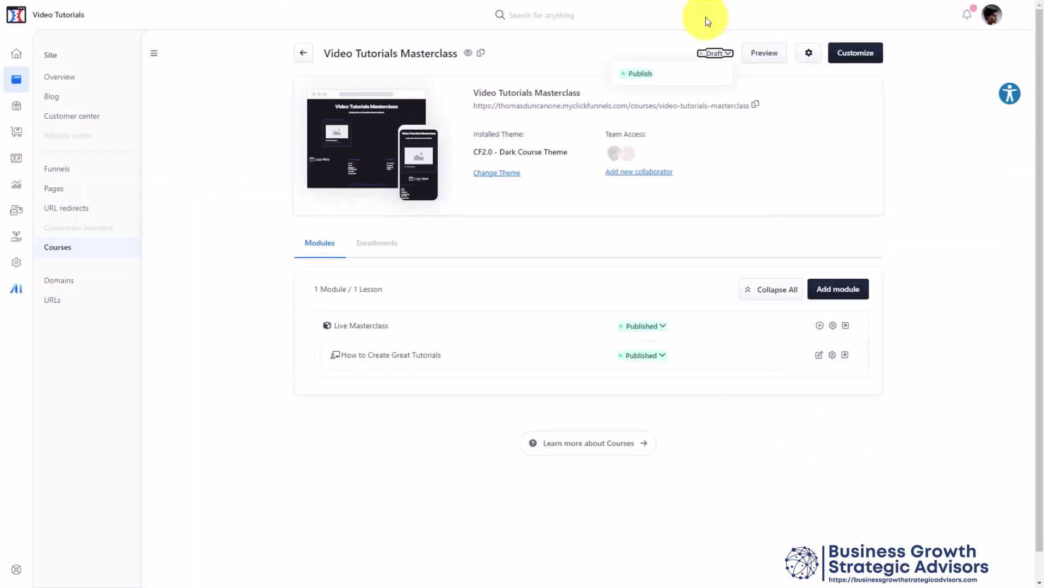
{"action": "key", "text": "Down"}
{"action": "key", "text": "Return"}
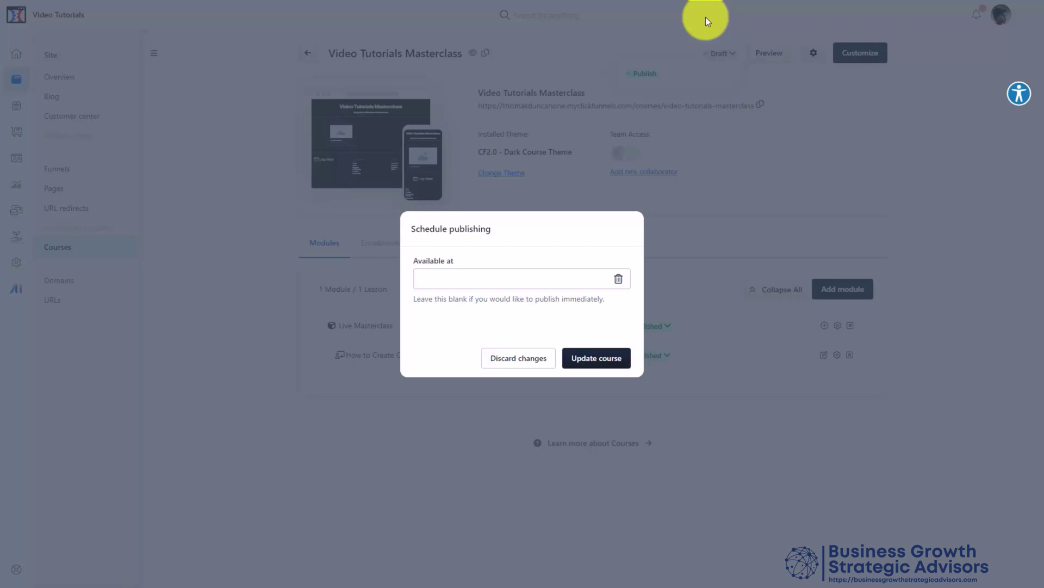
{"action": "key", "text": "Return"}
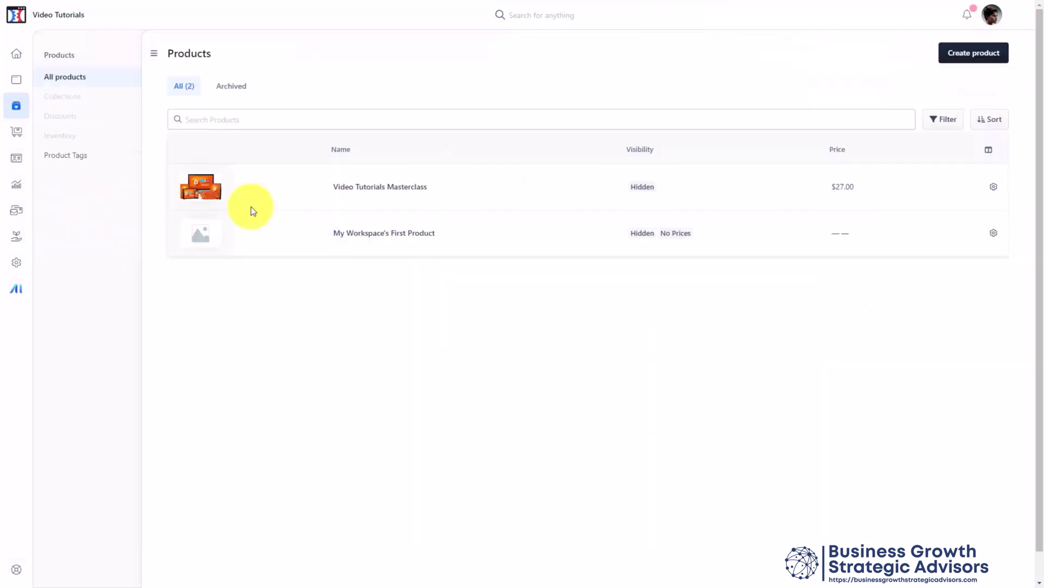
Add access to the Video Tutorials Masterclass course to the purchase actions of the product with the same name
{"action": "left_click", "coordinate": [368, 189]}
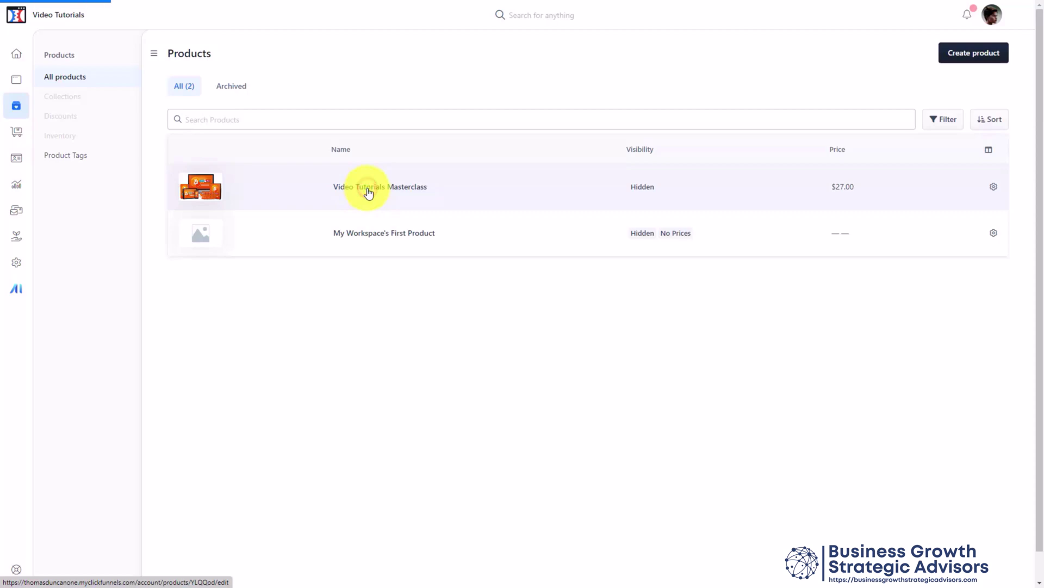
{"action": "scroll", "coordinate": [276, 167], "scroll_direction": "down", "scroll_amount": 10}
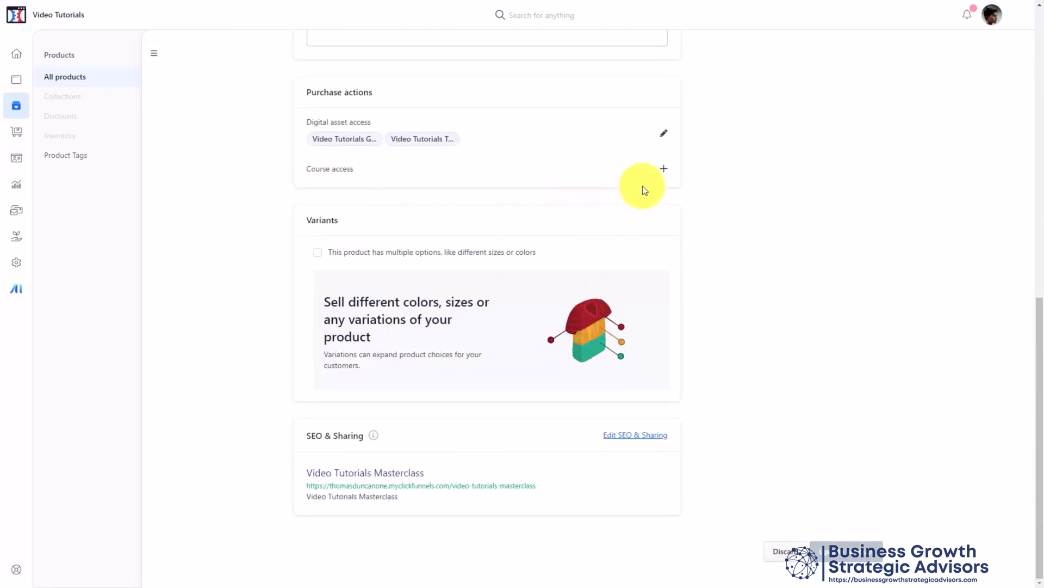
{"action": "left_click", "coordinate": [664, 169]}
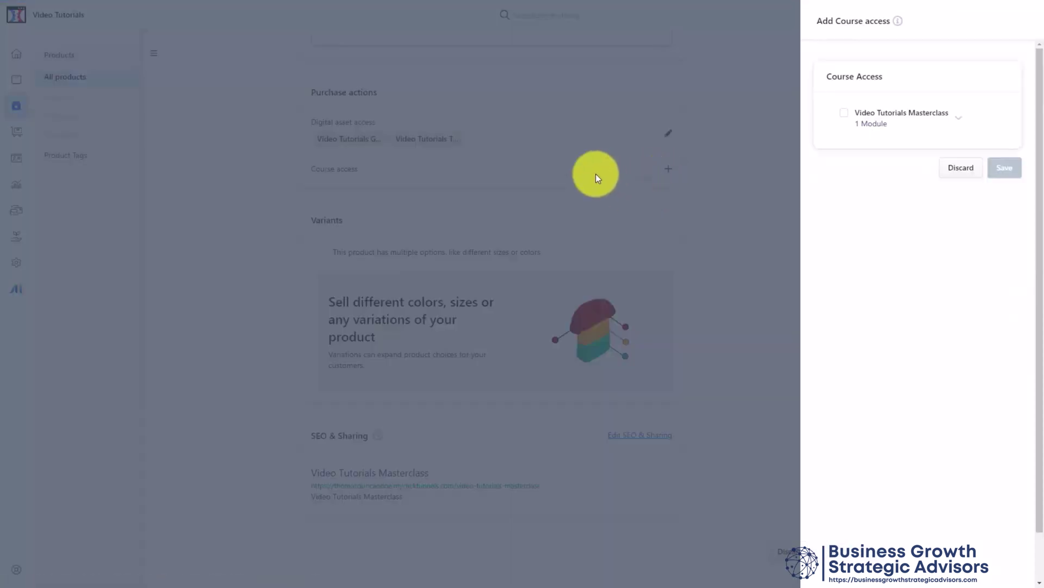
{"action": "left_click", "coordinate": [844, 113]}
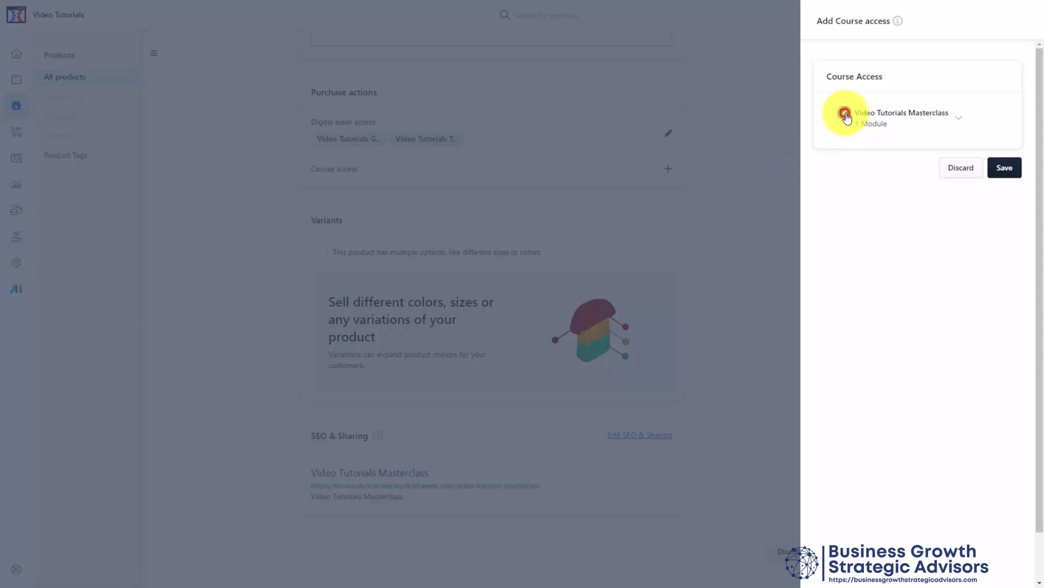
{"action": "left_click", "coordinate": [1004, 168]}
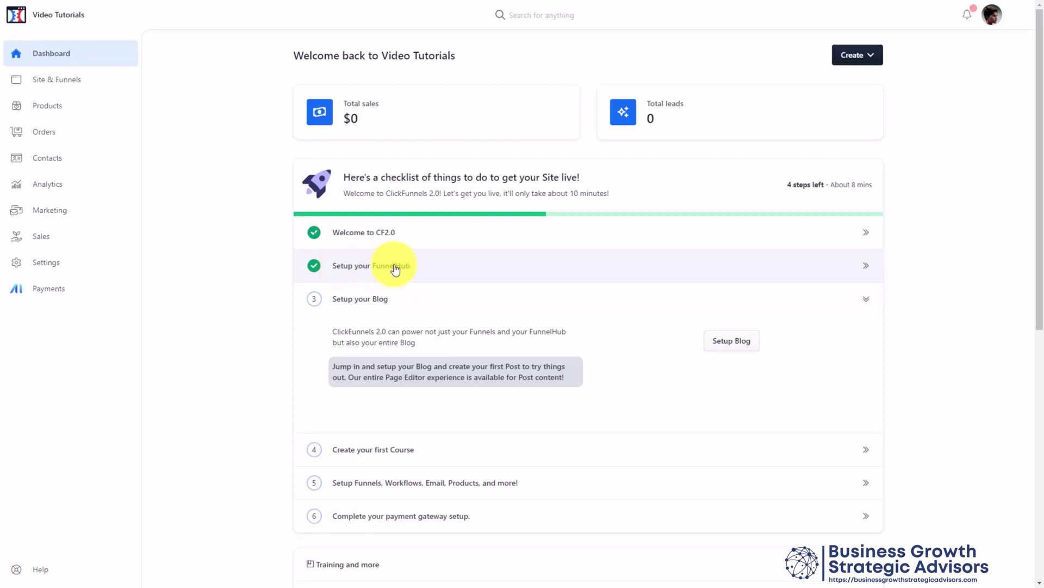
Preview the CF2.0 - Dark Course Theme site and open its site settings, checking the available domains
{"action": "left_click", "coordinate": [67, 82]}
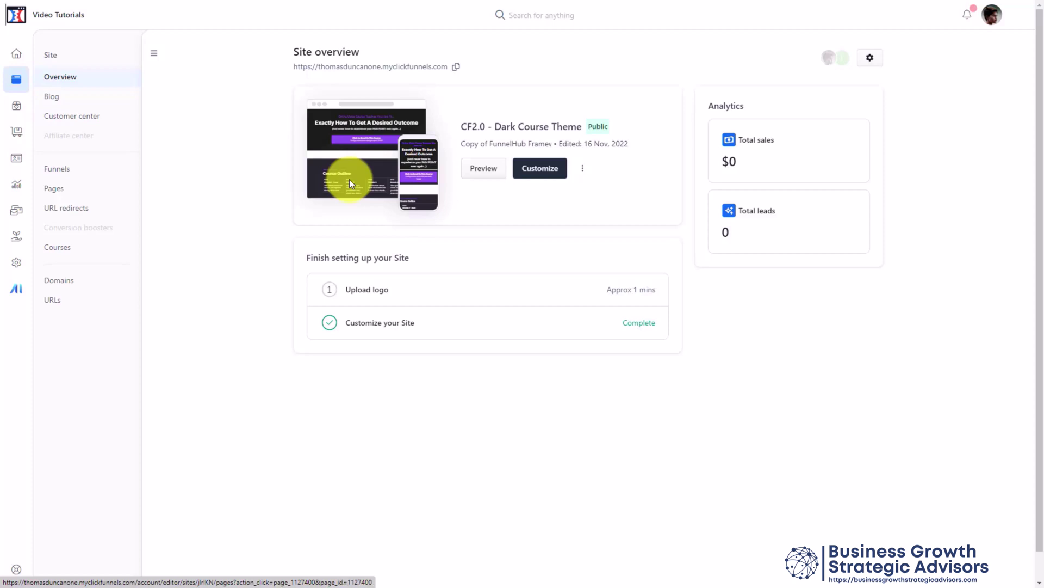
{"action": "left_click", "coordinate": [485, 174]}
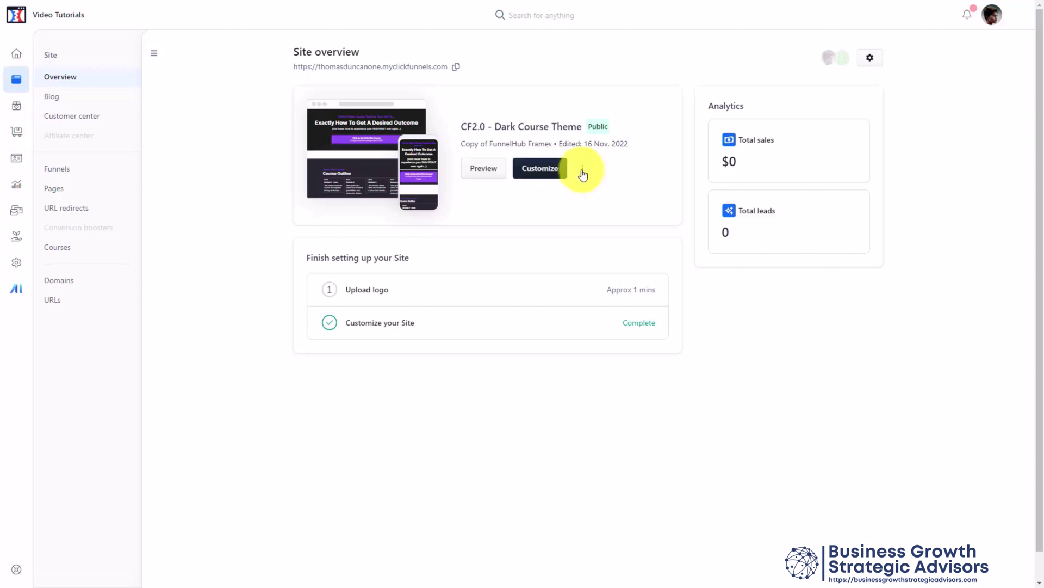
{"action": "left_click", "coordinate": [582, 170]}
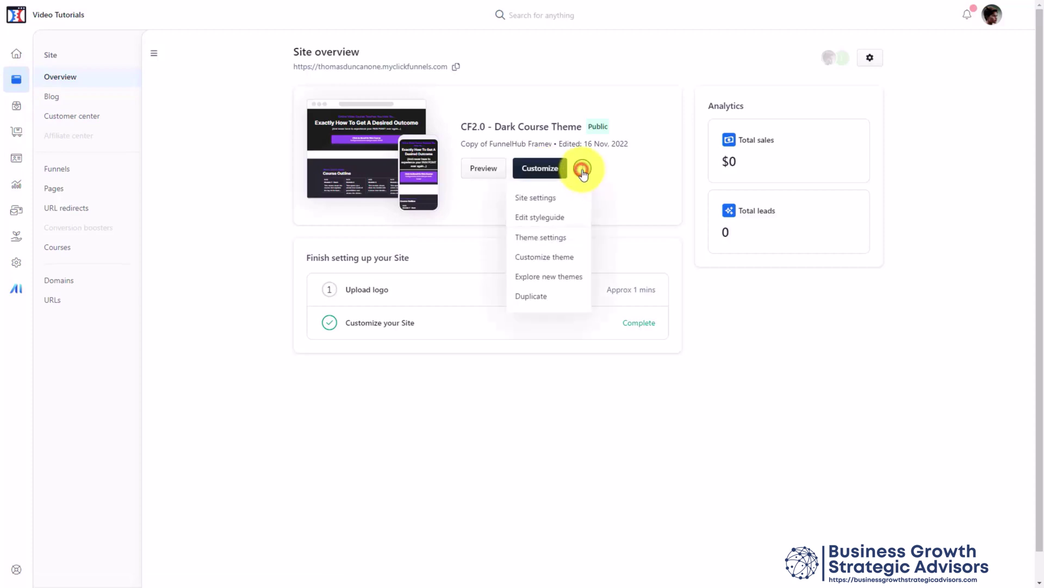
{"action": "left_click", "coordinate": [531, 202]}
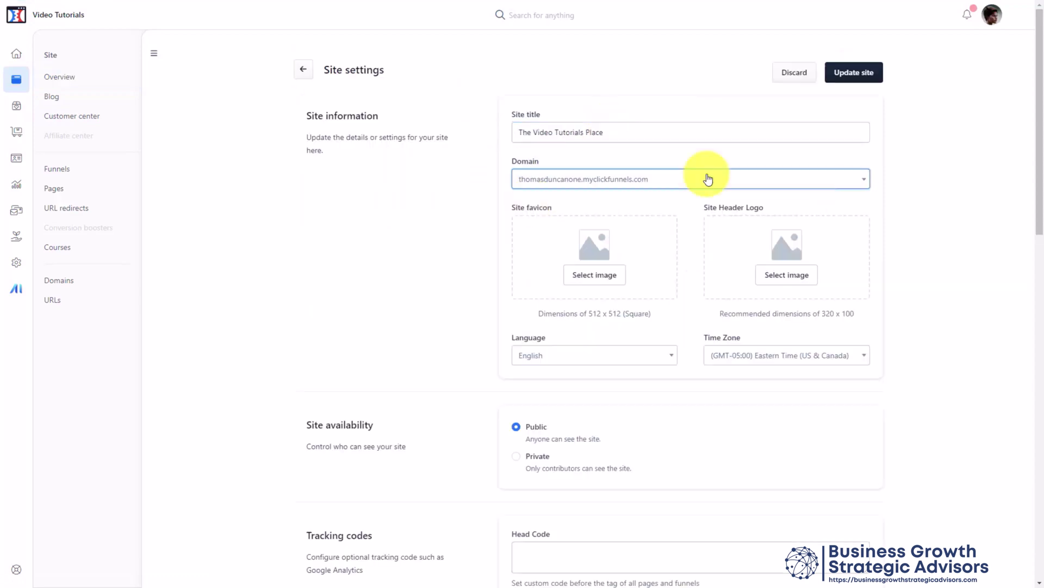
{"action": "left_click", "coordinate": [706, 175]}
{"action": "left_click", "coordinate": [706, 175]}
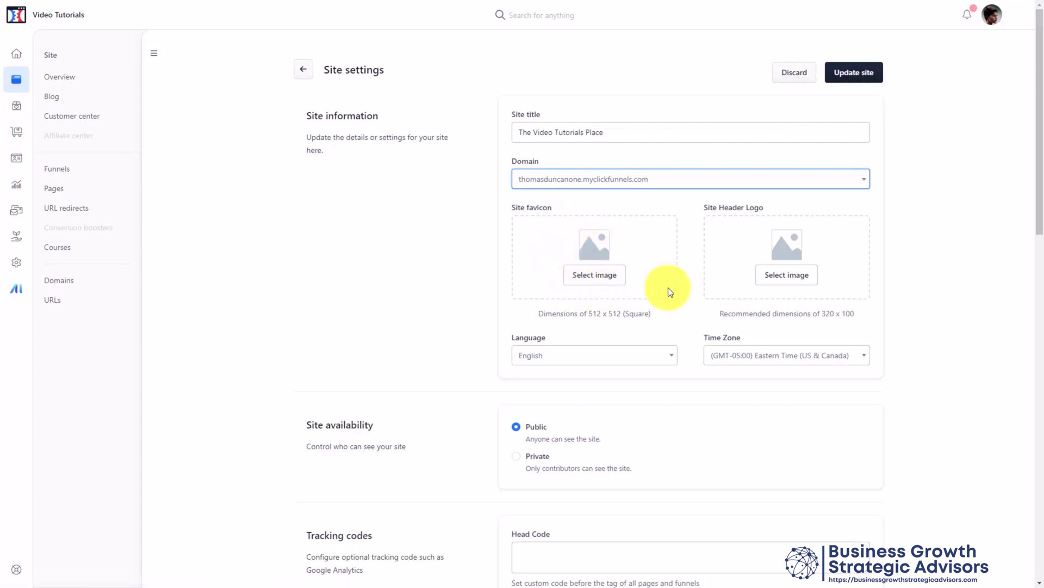
Set the QR code image as the site favicon and the product cover image as the header logo, and update the site
{"action": "left_click", "coordinate": [602, 283]}
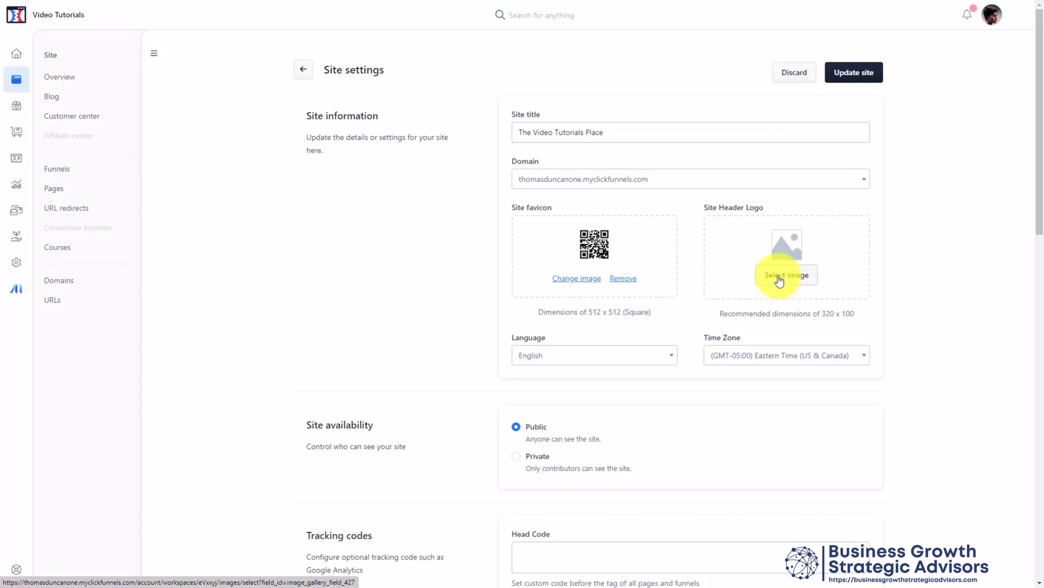
{"action": "left_click", "coordinate": [779, 280]}
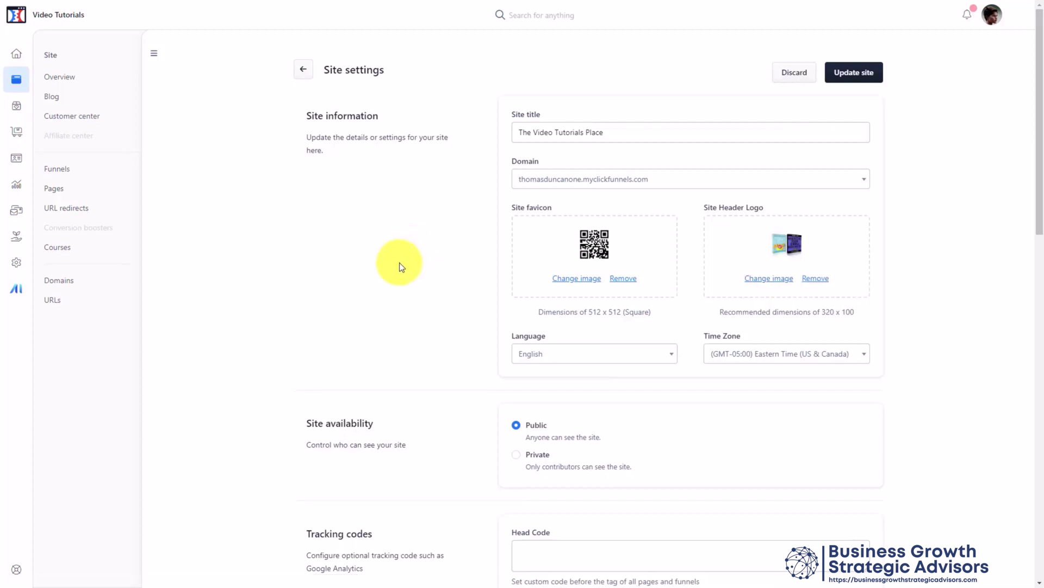
{"action": "left_click", "coordinate": [851, 79]}
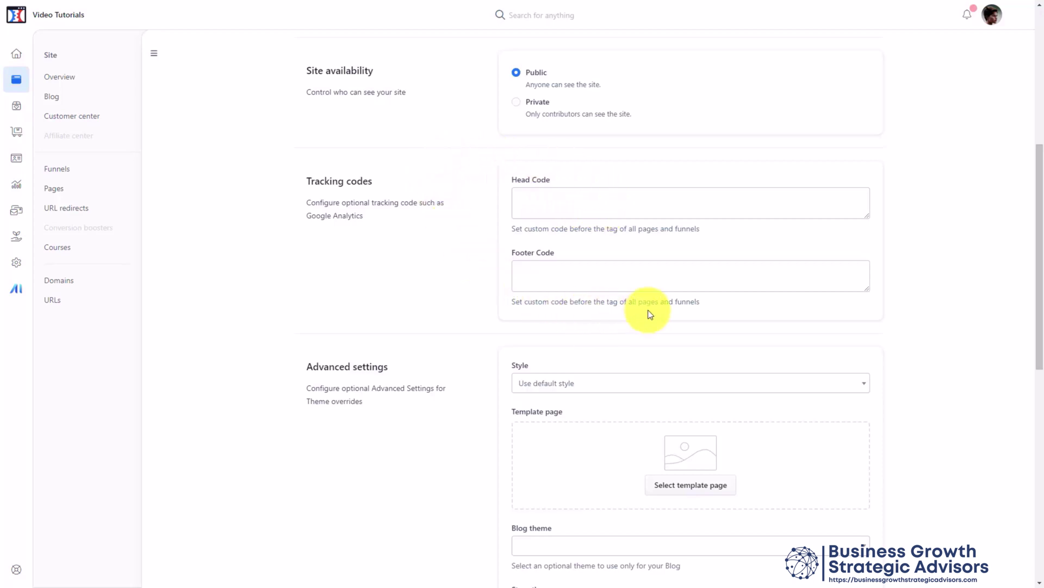
Set the site's style to Dark Course Style in the advanced settings
{"action": "scroll", "coordinate": [620, 272], "scroll_direction": "down", "scroll_amount": 4}
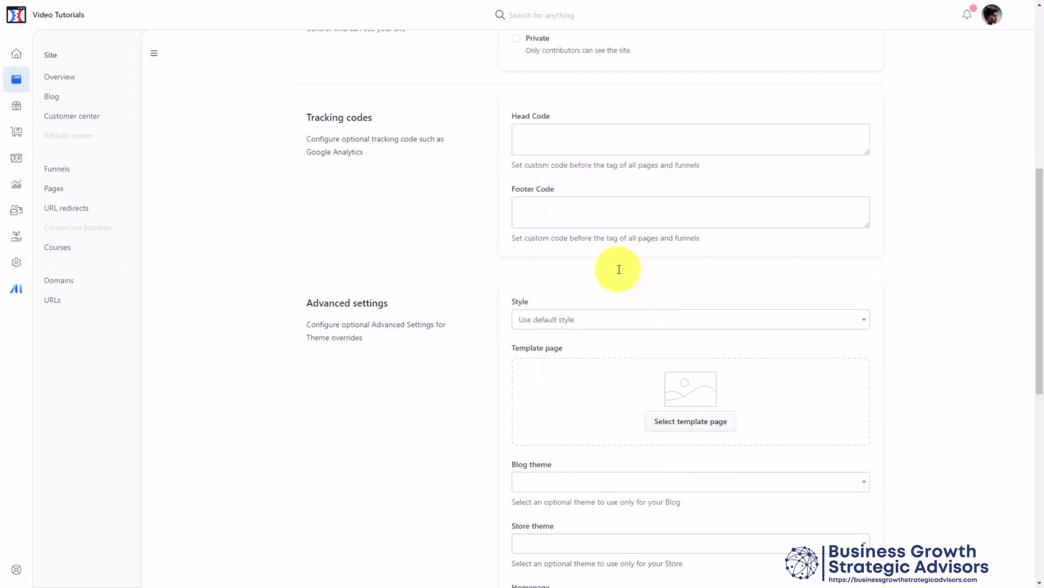
{"action": "scroll", "coordinate": [619, 269], "scroll_direction": "up", "scroll_amount": 1}
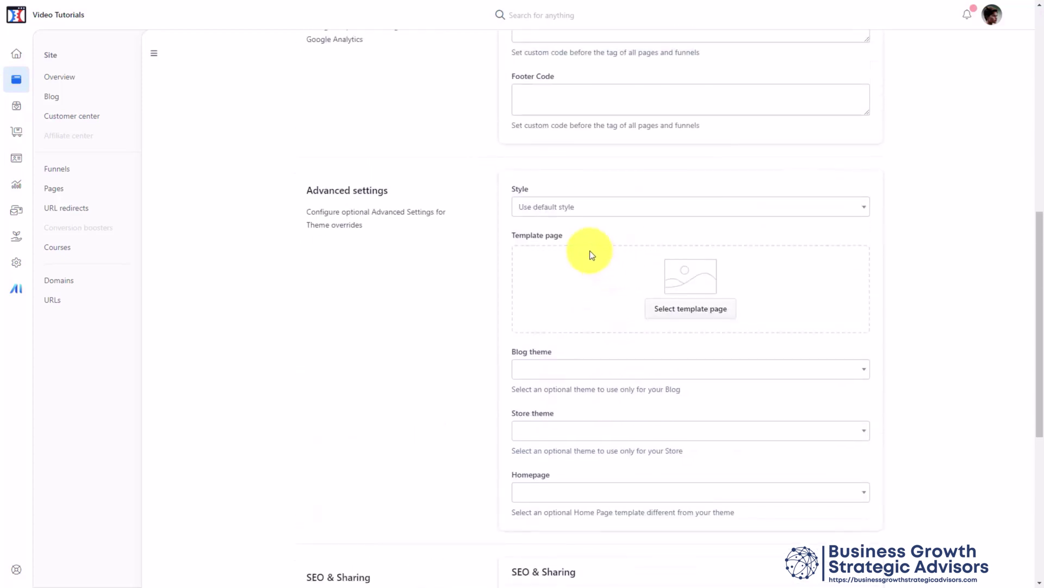
{"action": "scroll", "coordinate": [468, 423], "scroll_direction": "down", "scroll_amount": 1}
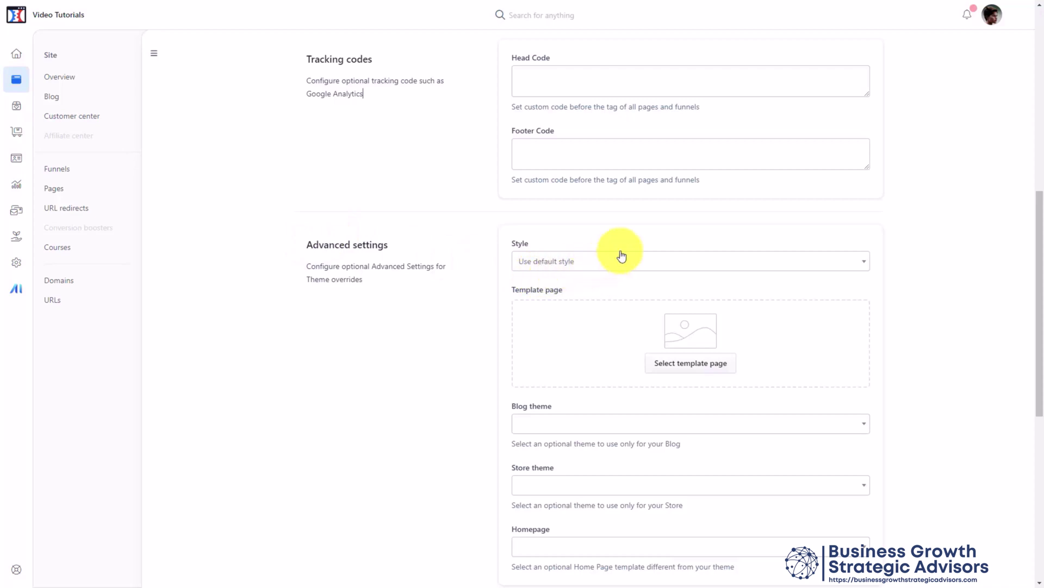
{"action": "left_click", "coordinate": [579, 267]}
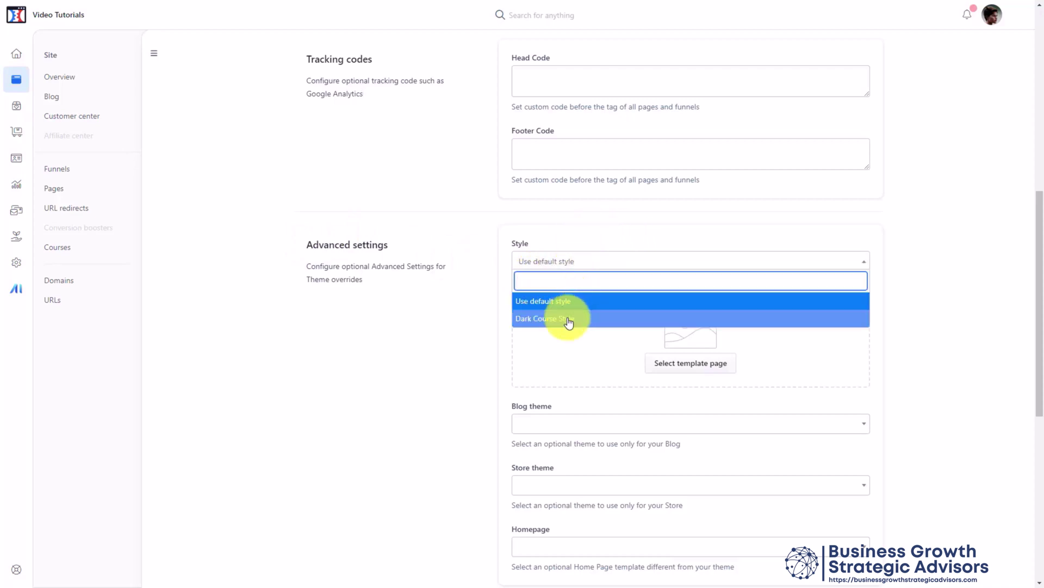
{"action": "left_click", "coordinate": [569, 320]}
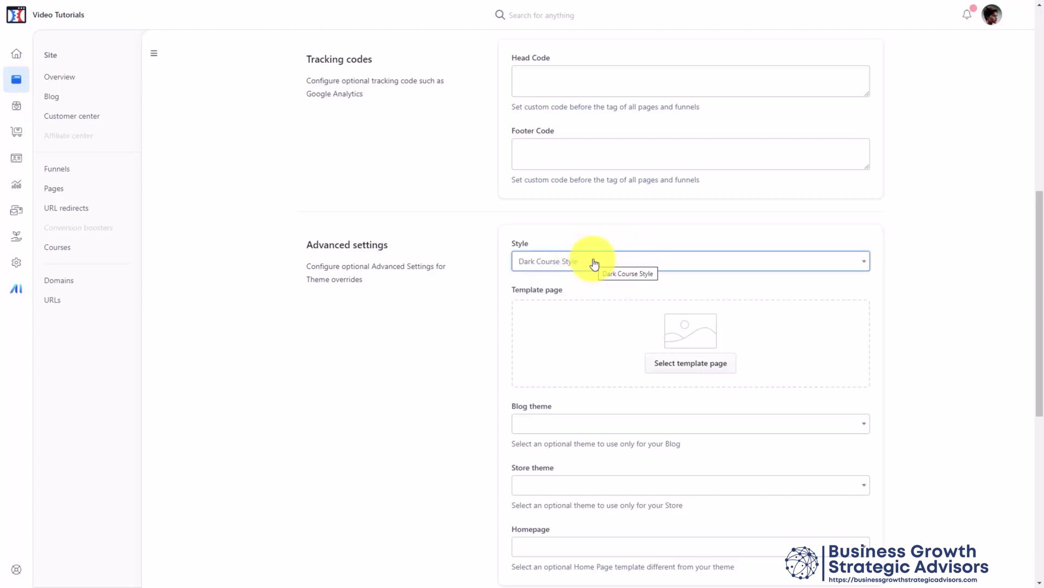
Set both the blog theme and the store theme to Copy of FunnelHub Framework - Anchor Wave
{"action": "scroll", "coordinate": [653, 272], "scroll_direction": "down", "scroll_amount": 3}
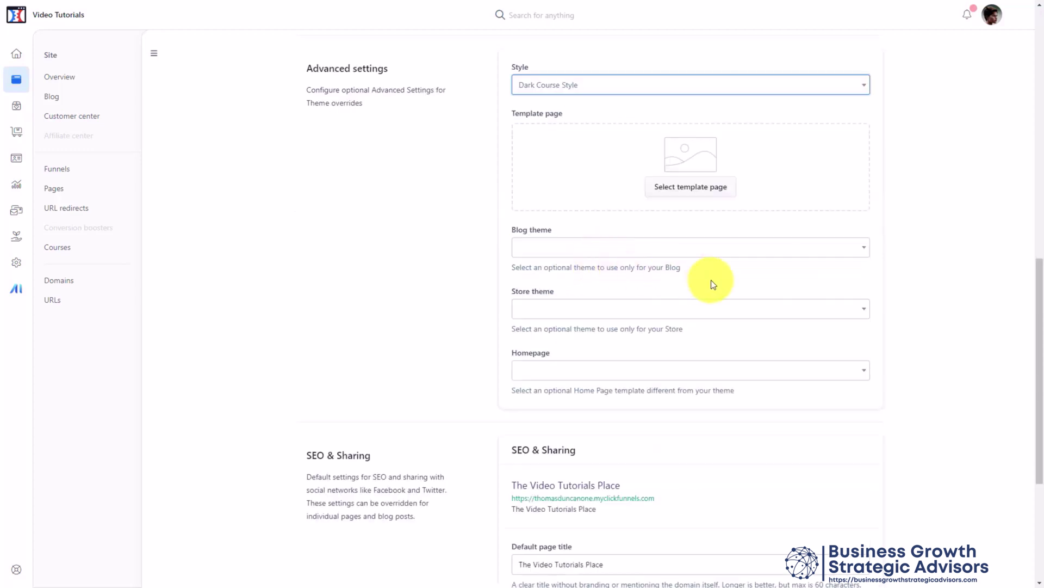
{"action": "left_click", "coordinate": [683, 251]}
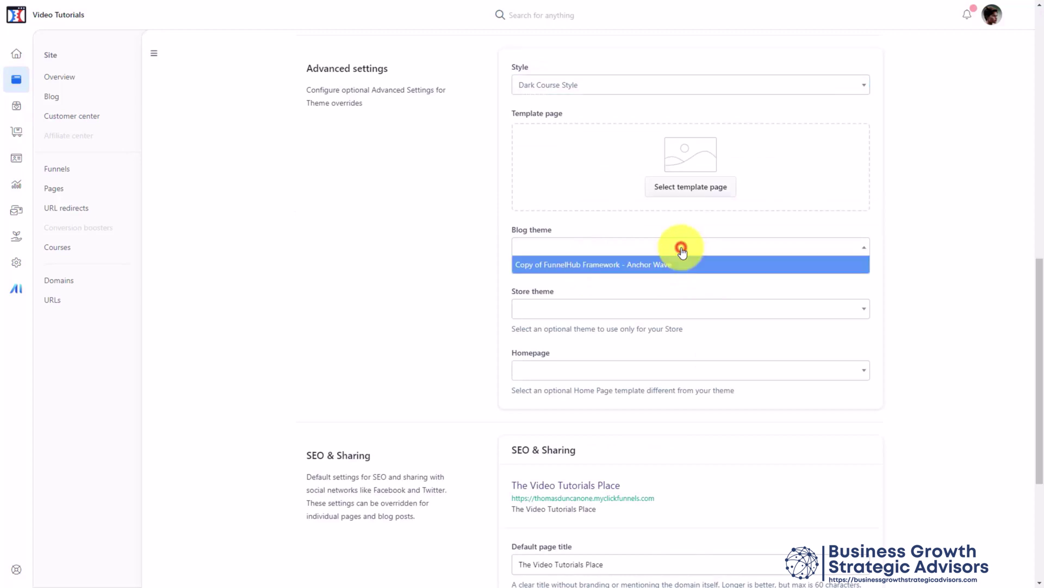
{"action": "left_click", "coordinate": [596, 267]}
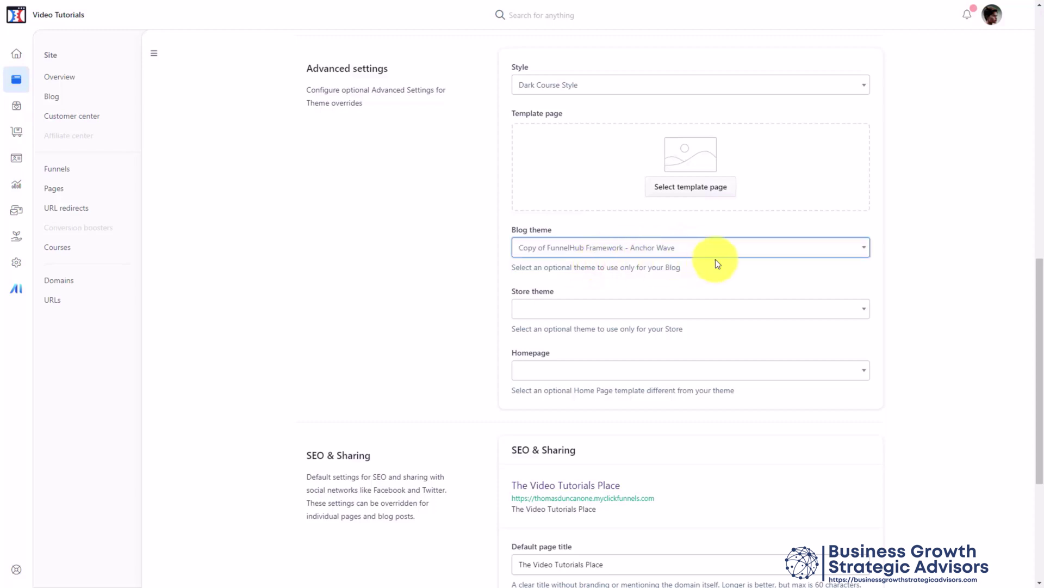
{"action": "scroll", "coordinate": [628, 263], "scroll_direction": "down", "scroll_amount": 3}
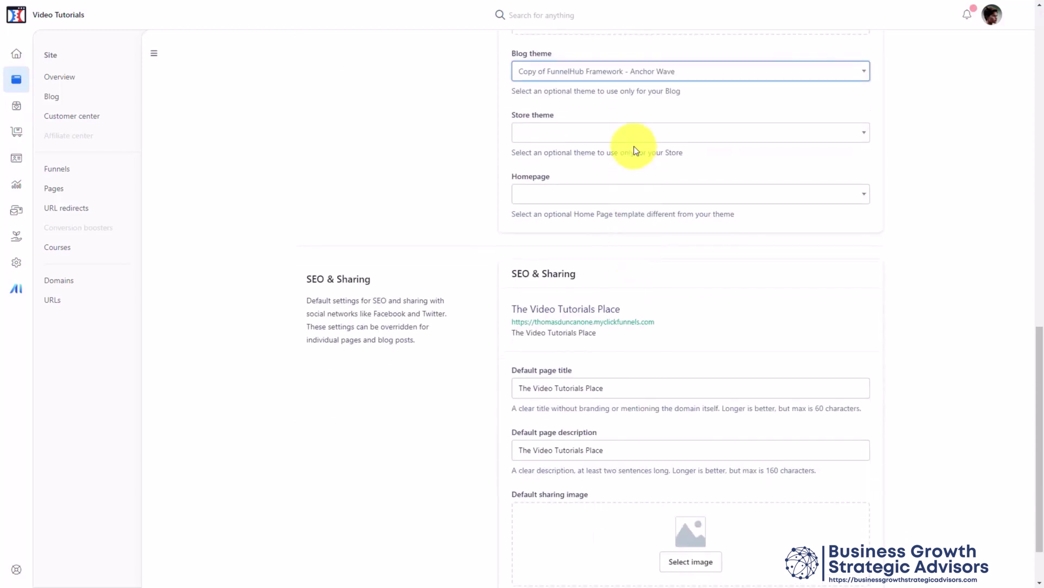
{"action": "left_click", "coordinate": [628, 138]}
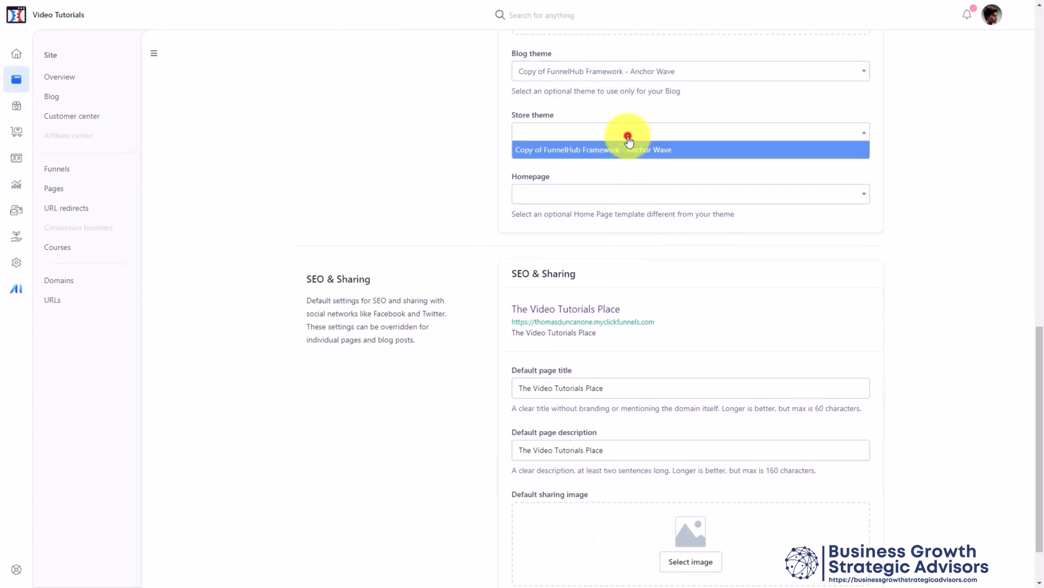
{"action": "left_click", "coordinate": [610, 149]}
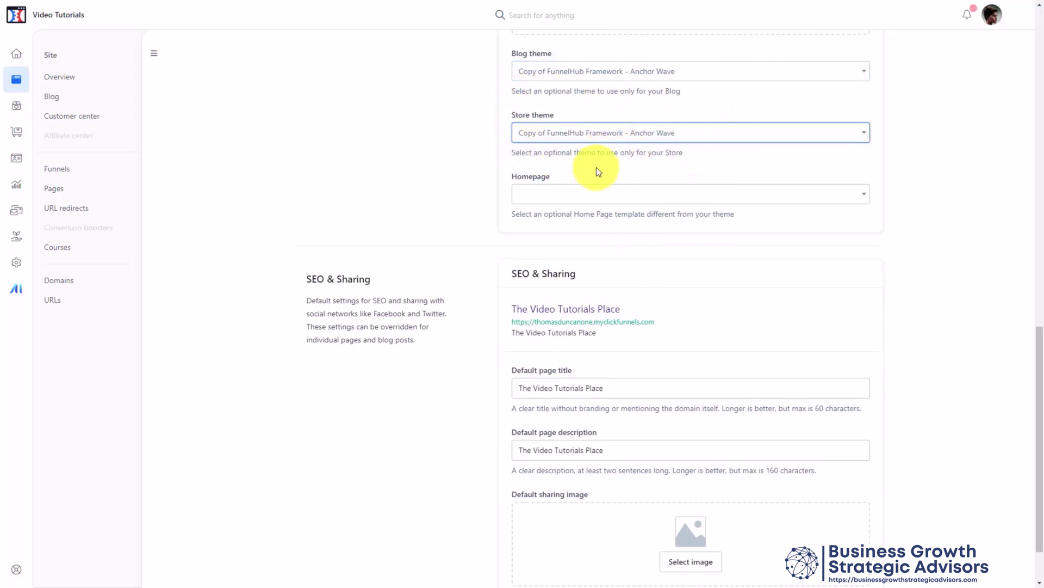
Look through the optional homepage templates and review the site's tracking code, theme and SEO settings
{"action": "scroll", "coordinate": [608, 170], "scroll_direction": "down", "scroll_amount": 1}
{"action": "left_click", "coordinate": [612, 124]}
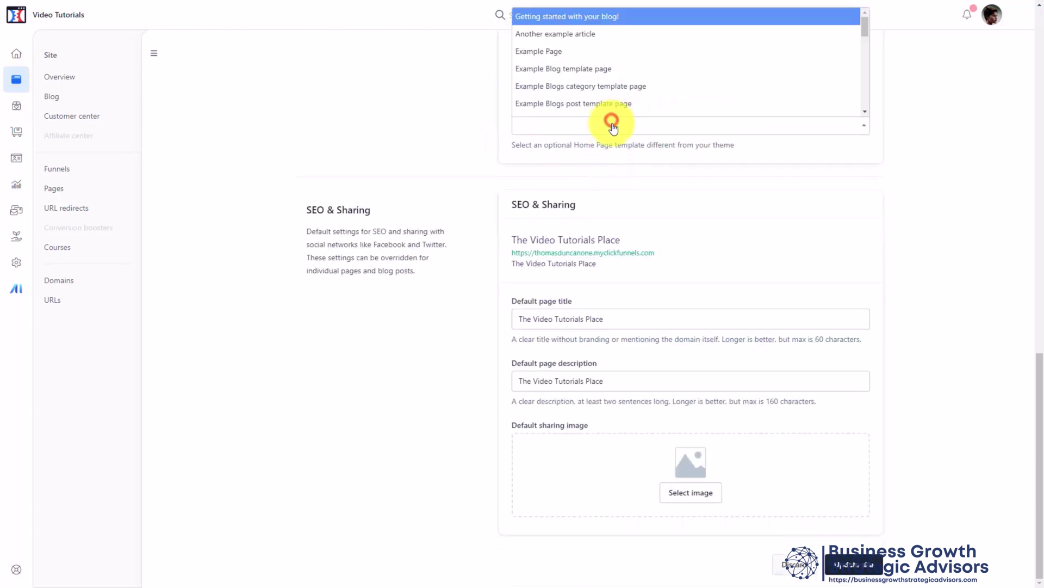
{"action": "scroll", "coordinate": [622, 210], "scroll_direction": "up", "scroll_amount": 3}
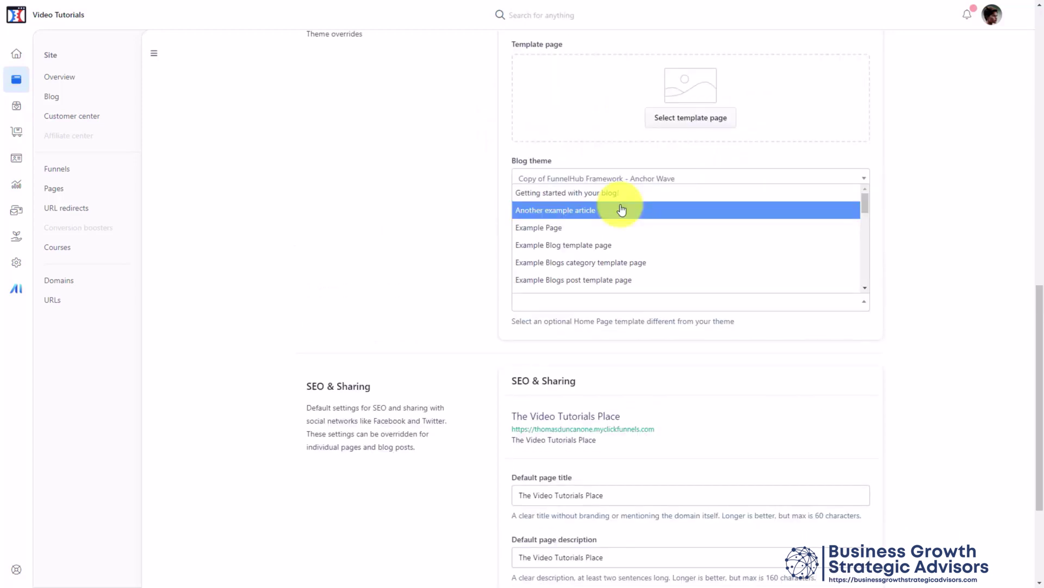
{"action": "left_click", "coordinate": [401, 198]}
{"action": "scroll", "coordinate": [829, 242], "scroll_direction": "up", "scroll_amount": 3}
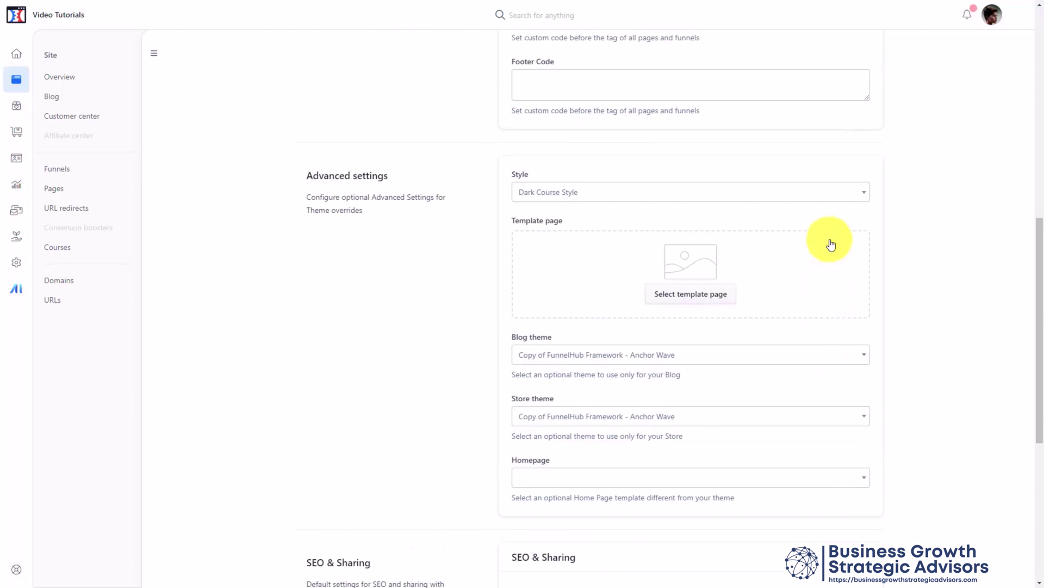
{"action": "scroll", "coordinate": [831, 245], "scroll_direction": "down", "scroll_amount": 3}
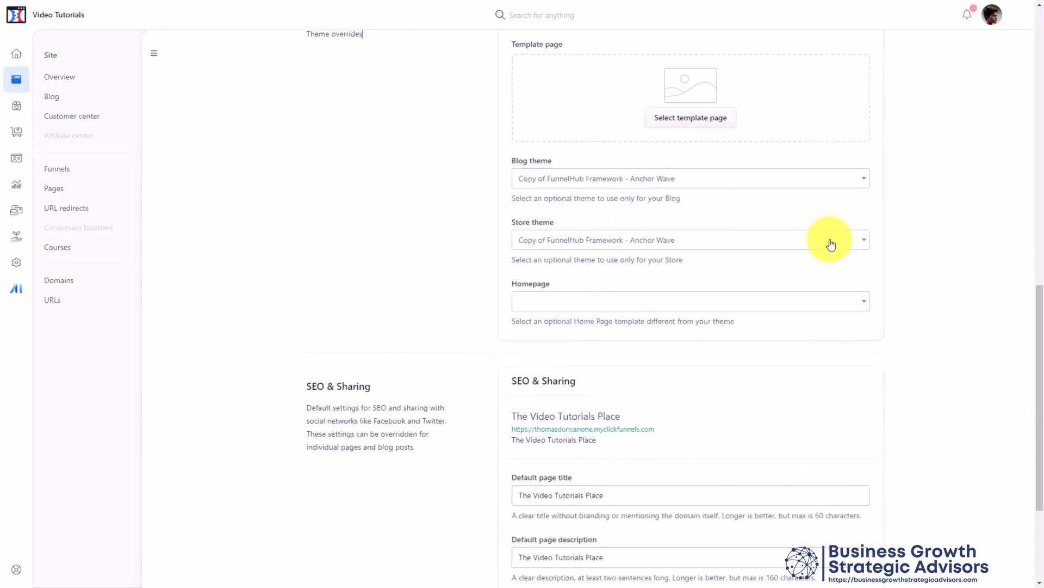
{"action": "scroll", "coordinate": [831, 245], "scroll_direction": "up", "scroll_amount": 9}
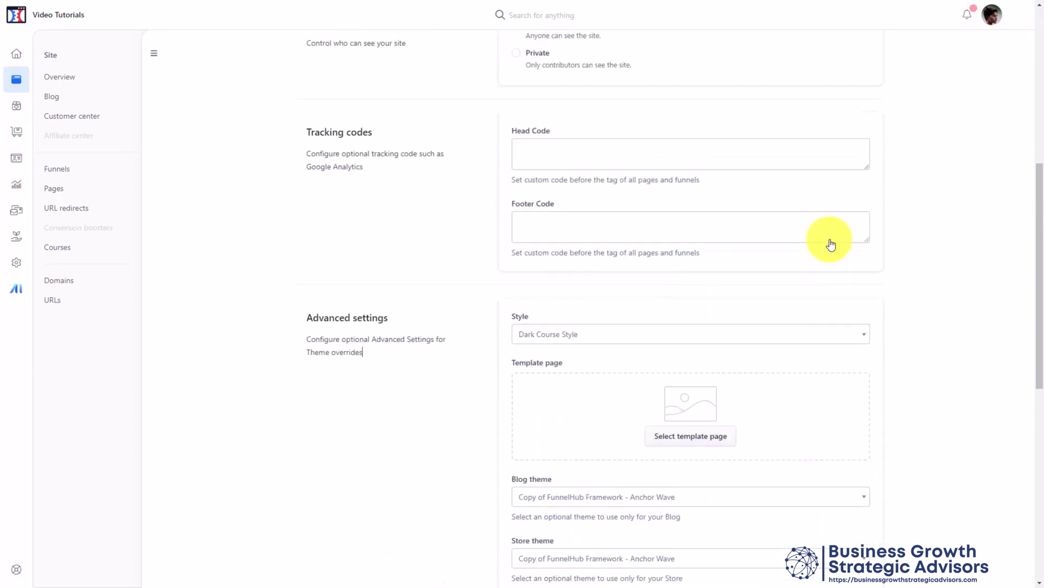
{"action": "scroll", "coordinate": [831, 245], "scroll_direction": "up", "scroll_amount": 3}
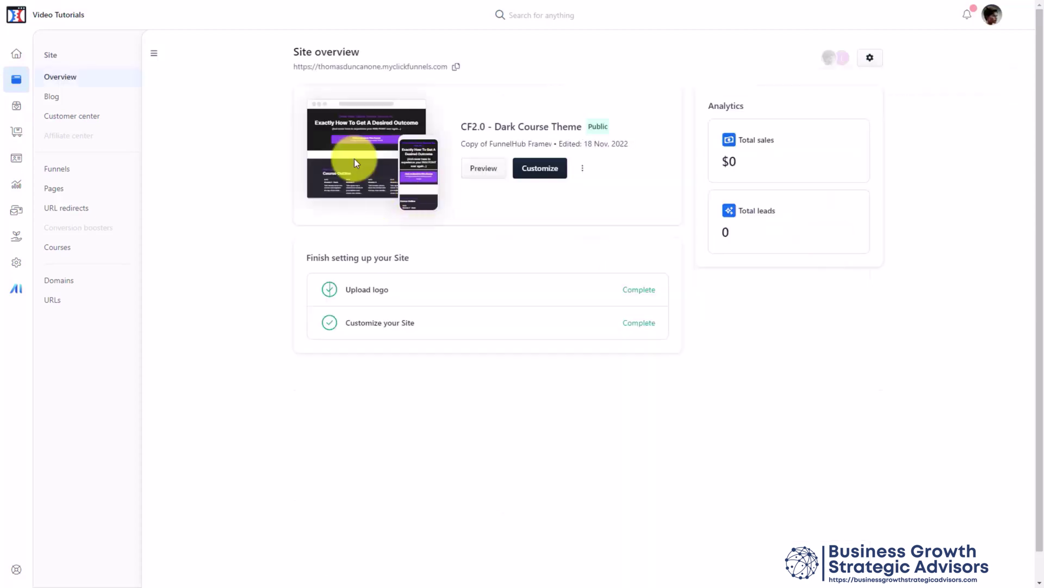
Install the LaunchBoss Theme from the theme marketplace in the workspace settings and promote it to the site's live theme
{"action": "left_click", "coordinate": [16, 263]}
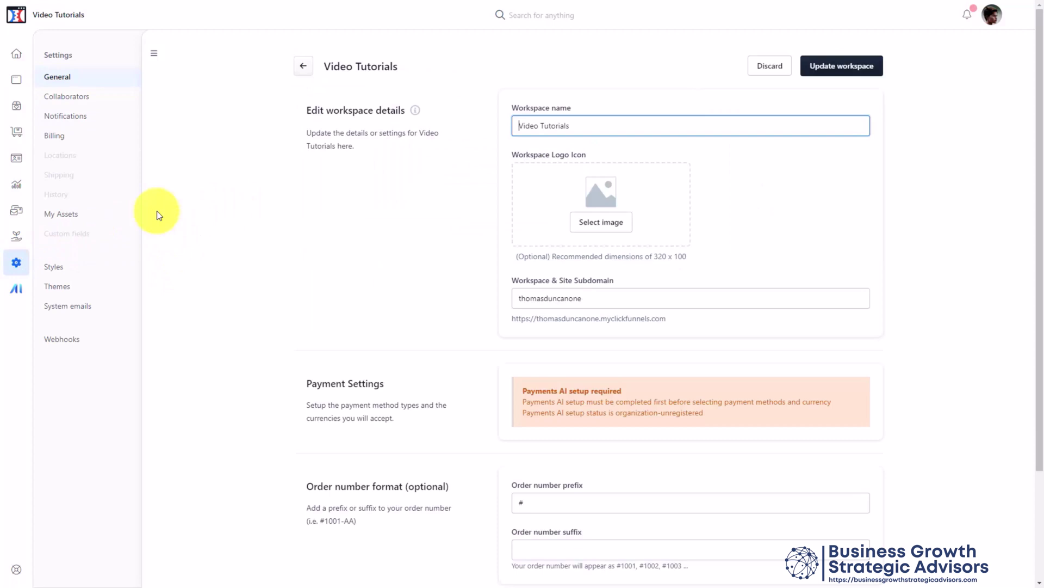
{"action": "left_click", "coordinate": [56, 288]}
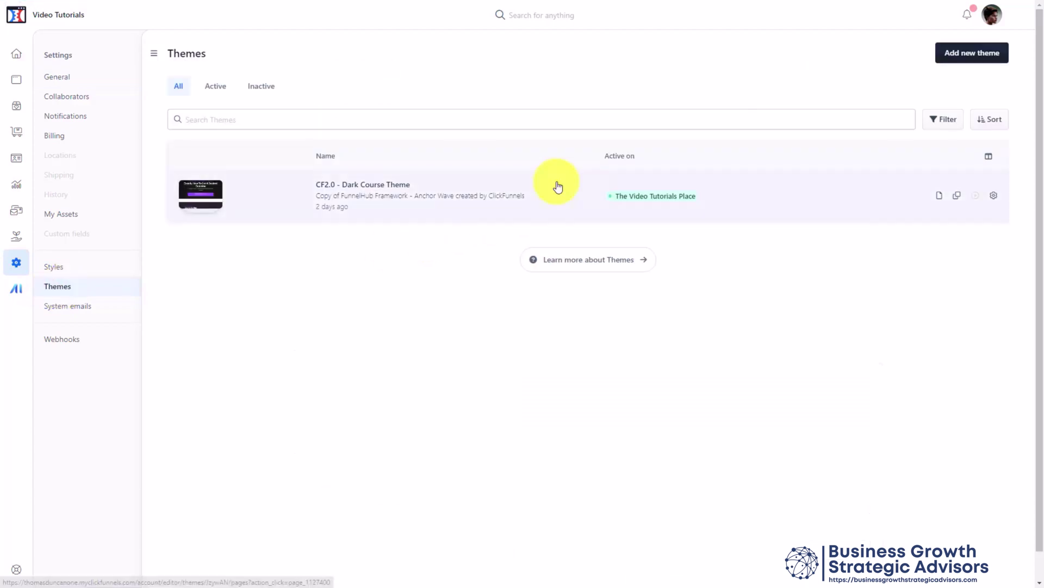
{"action": "left_click", "coordinate": [956, 53]}
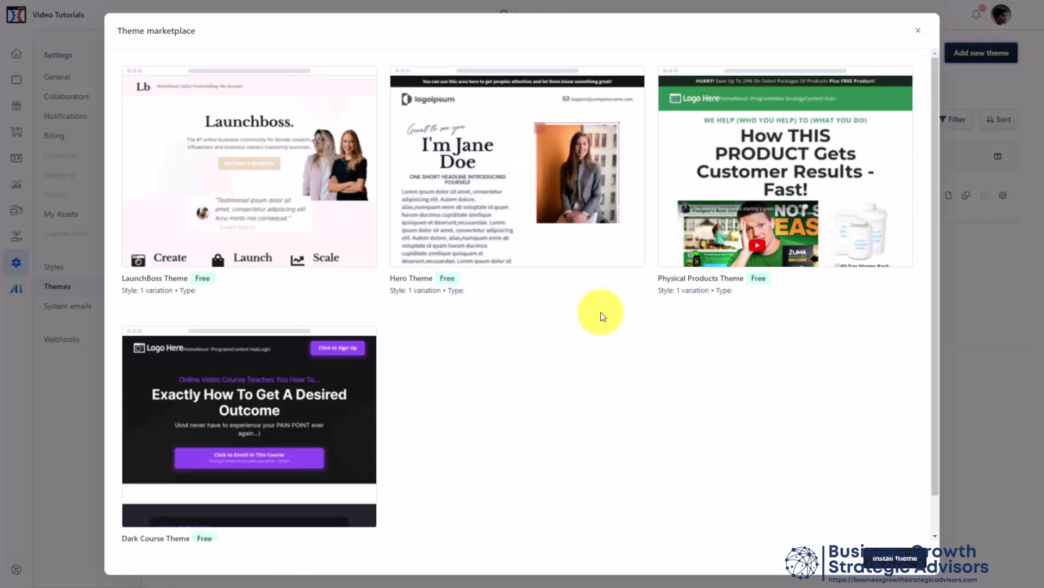
{"action": "left_click", "coordinate": [278, 171]}
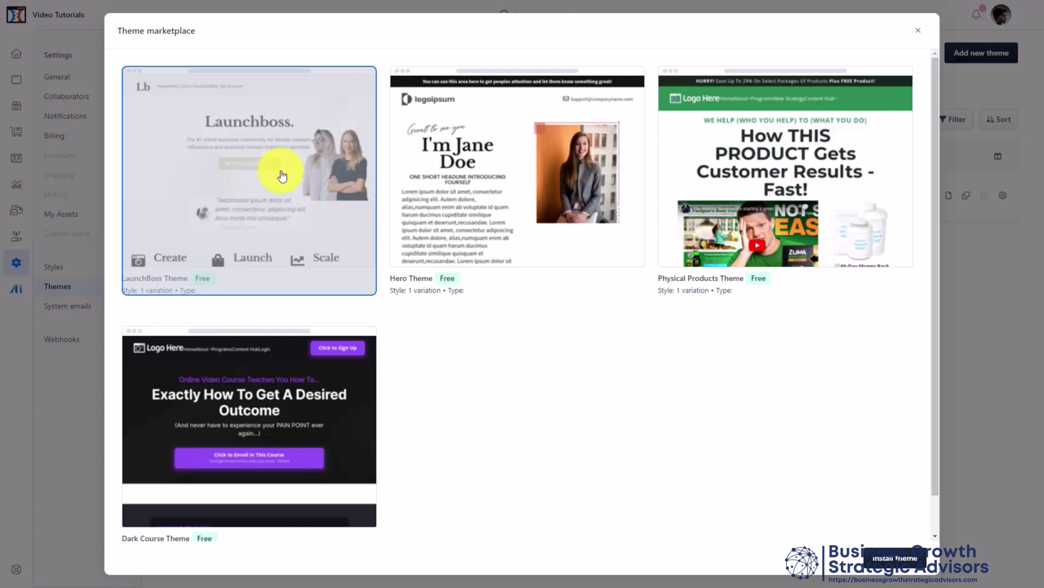
{"action": "left_click", "coordinate": [887, 557]}
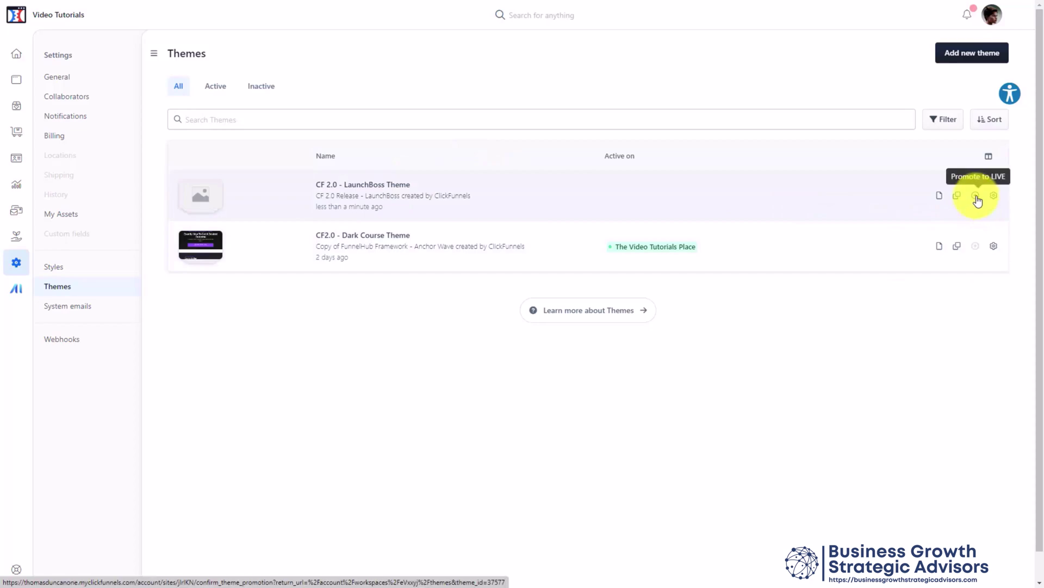
{"action": "left_click", "coordinate": [976, 197]}
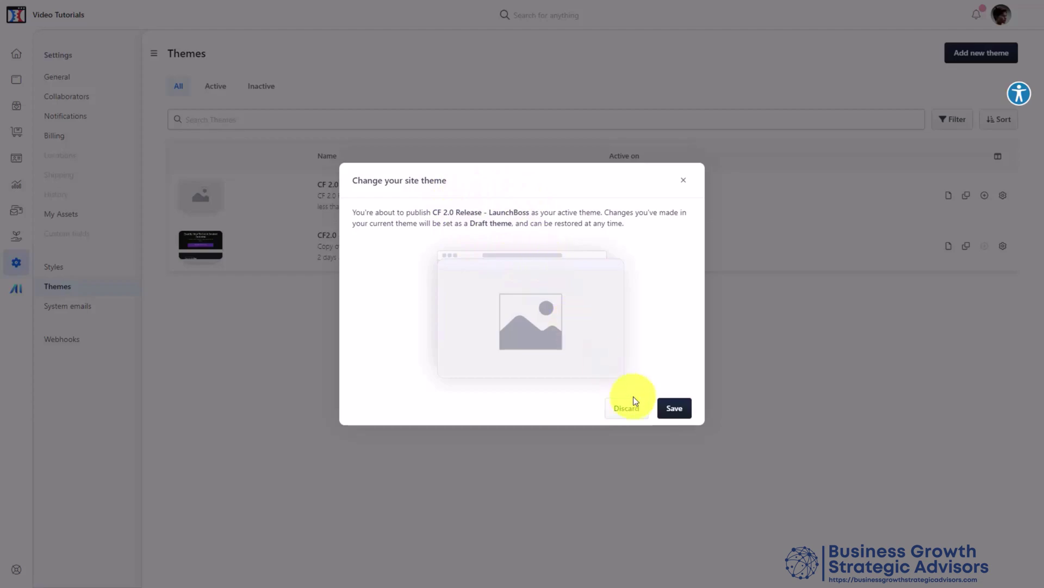
{"action": "left_click", "coordinate": [674, 409]}
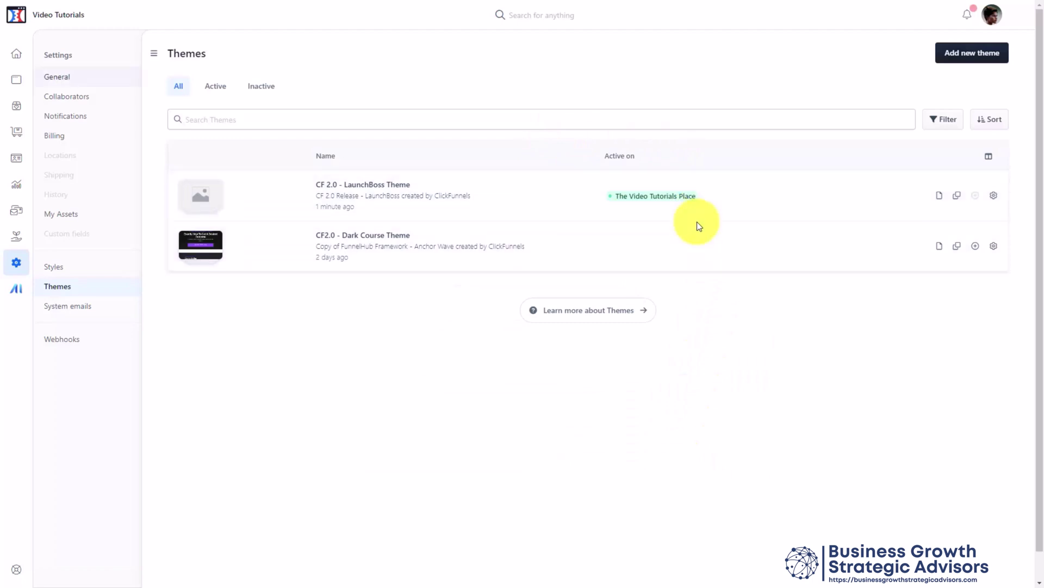
Go back to the site overview and open the settings of the site's Primary Blog
{"action": "left_click", "coordinate": [7, 54]}
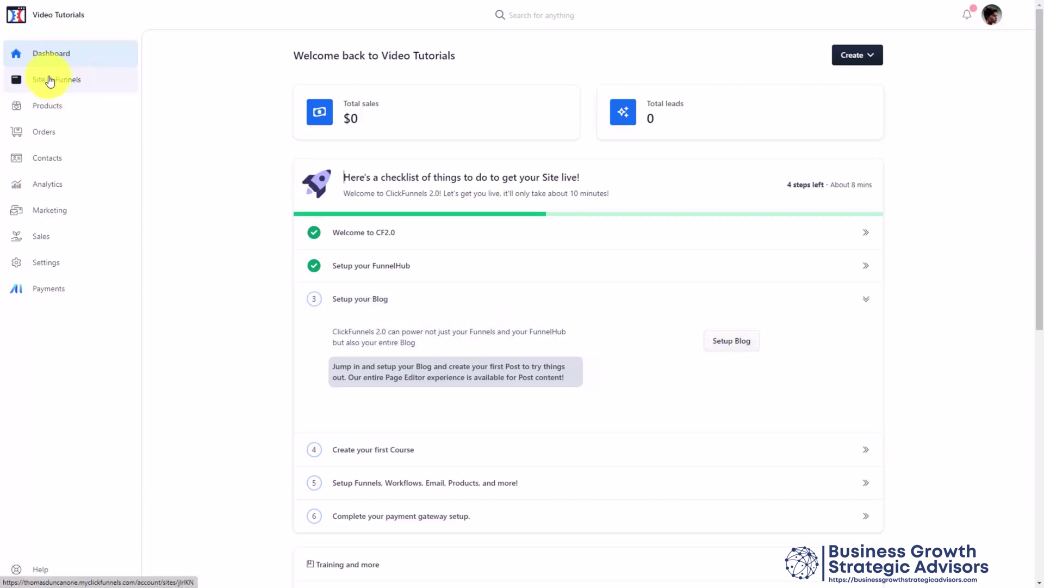
{"action": "left_click", "coordinate": [53, 80]}
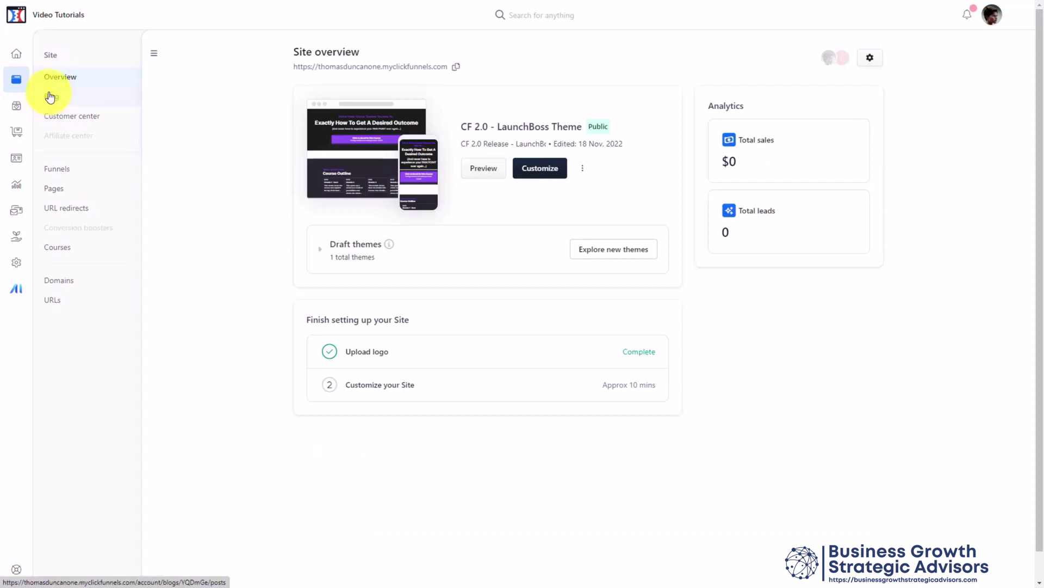
{"action": "left_click", "coordinate": [50, 98]}
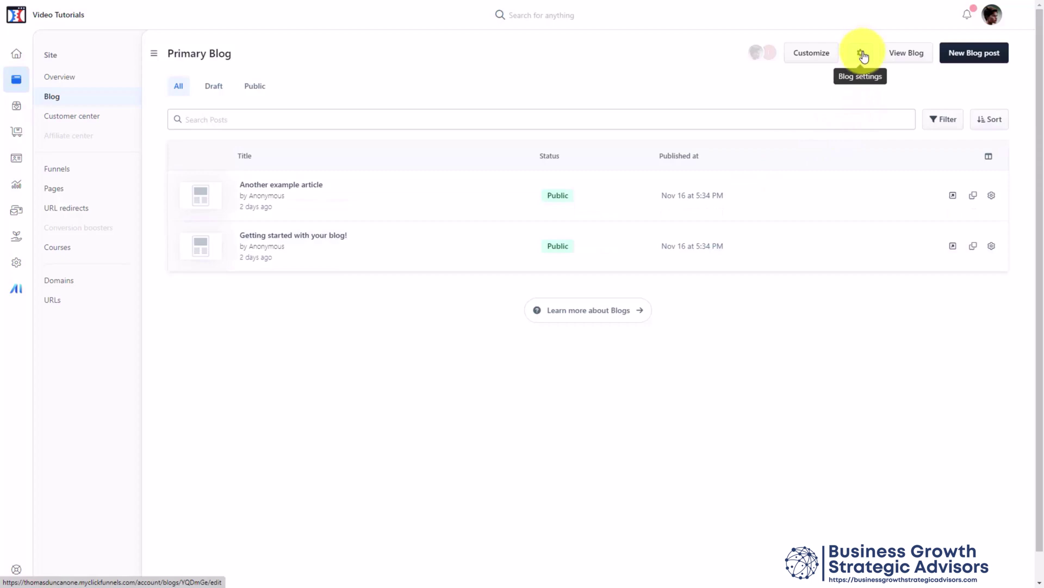
{"action": "left_click", "coordinate": [862, 55]}
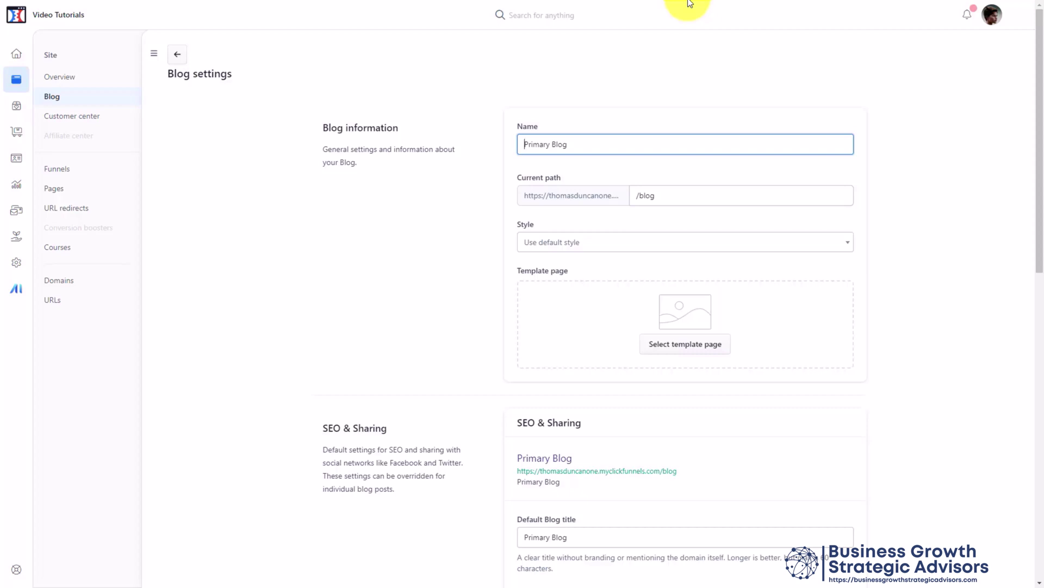
Name the blog Video Tutorials Blog, set its style to Dark Course Style and look at the template page choices
{"action": "key", "text": "ctrl+a"}
{"action": "type", "text": "Video Tutorials Blog"}
{"action": "left_click", "coordinate": [631, 245]}
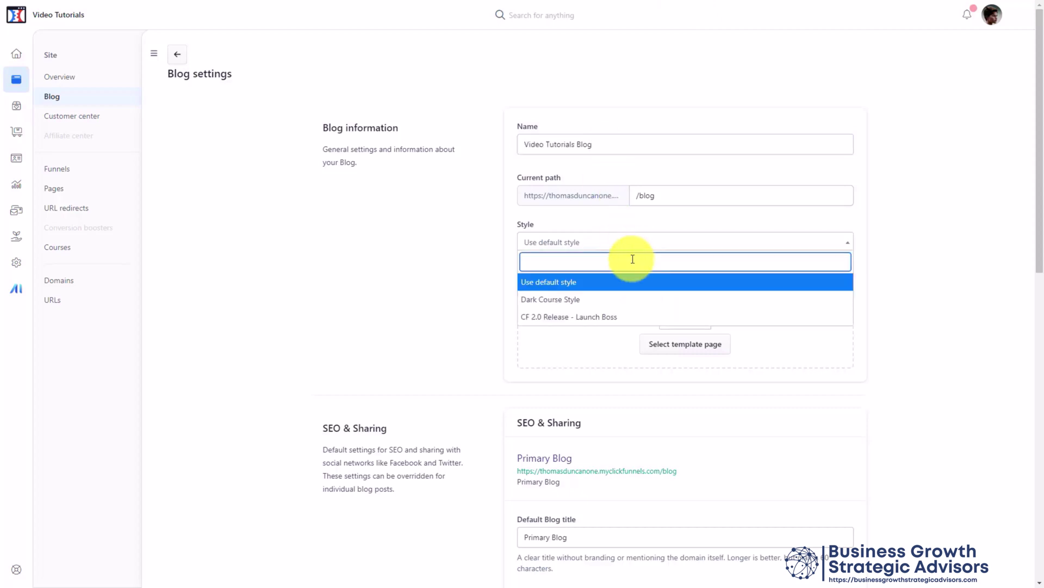
{"action": "left_click", "coordinate": [630, 298]}
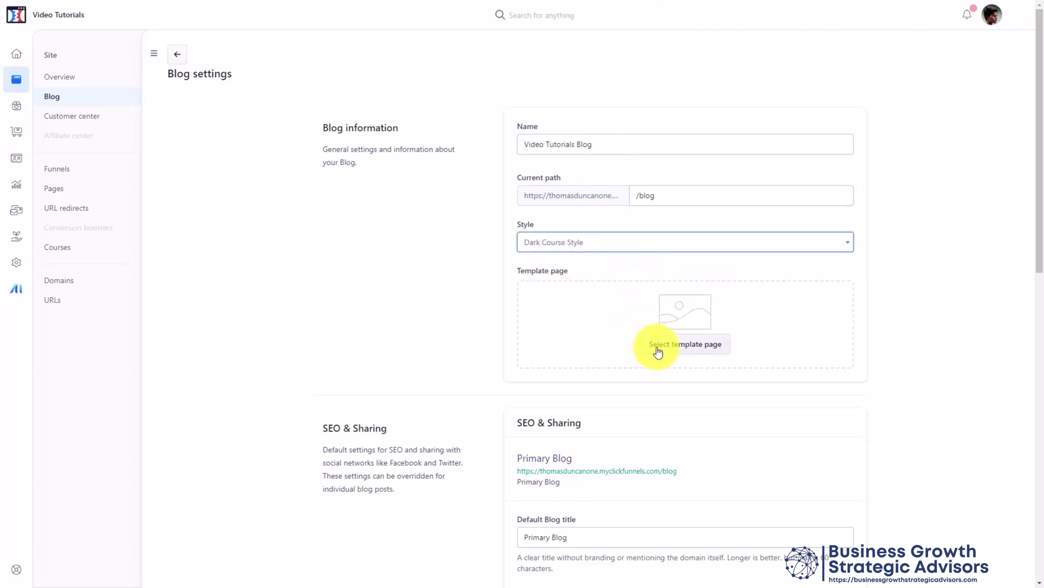
{"action": "left_click", "coordinate": [689, 348]}
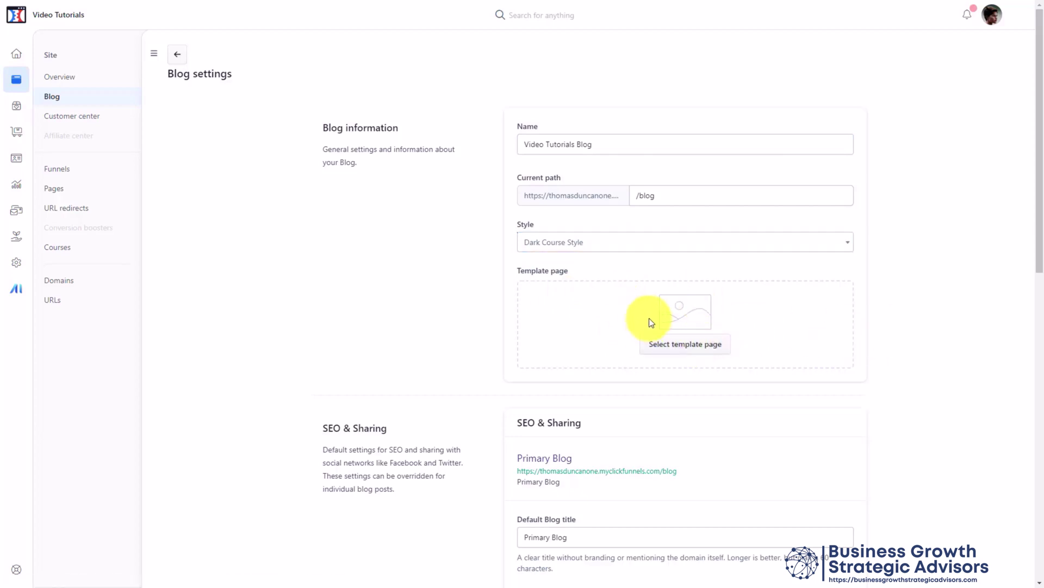
Add a Live Tutorials blog category and rename the Uncategorized category as Over the Shoulder Tutorials
{"action": "scroll", "coordinate": [649, 318], "scroll_direction": "down", "scroll_amount": 6}
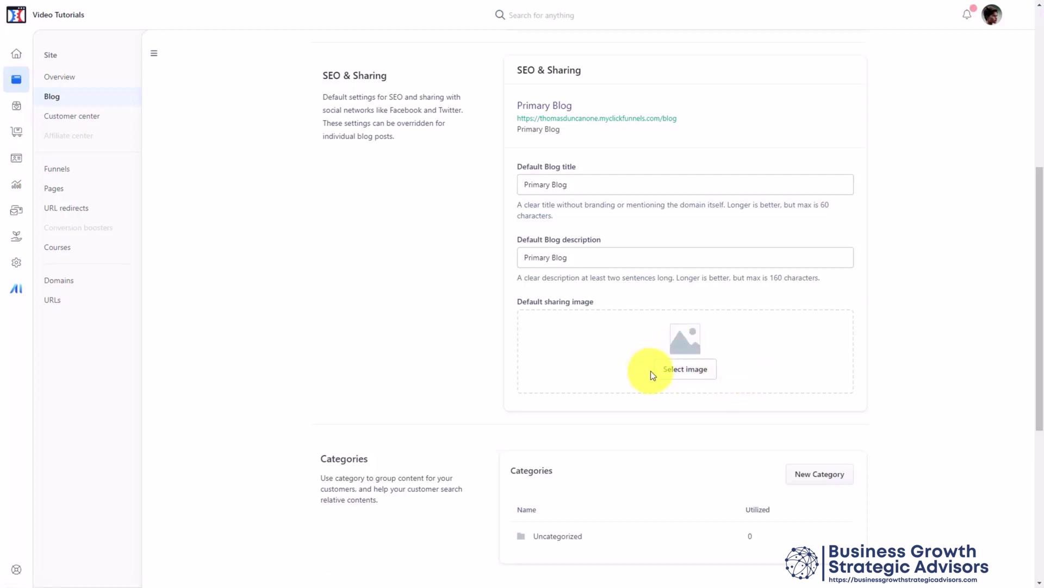
{"action": "scroll", "coordinate": [855, 394], "scroll_direction": "down", "scroll_amount": 5}
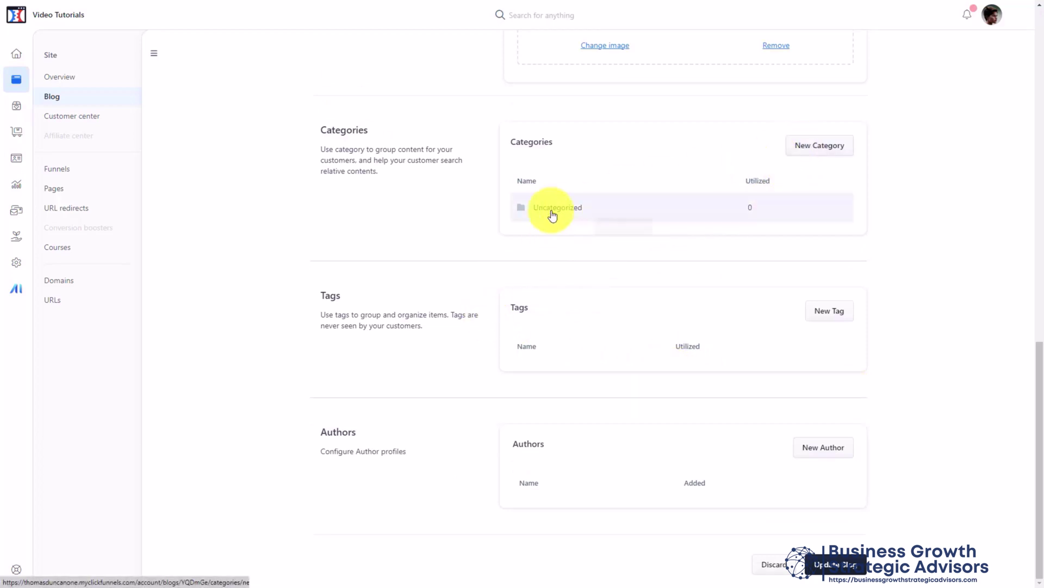
{"action": "left_click", "coordinate": [808, 146]}
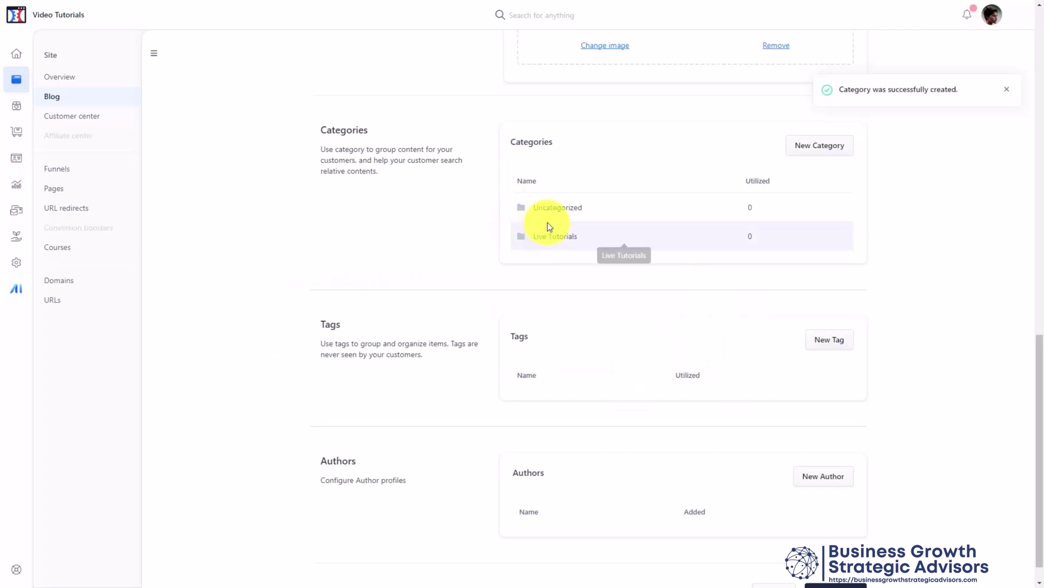
{"action": "left_click", "coordinate": [552, 213]}
{"action": "triple_click", "coordinate": [432, 300]}
{"action": "type", "text": "Over the Shoulder Tutorials"}
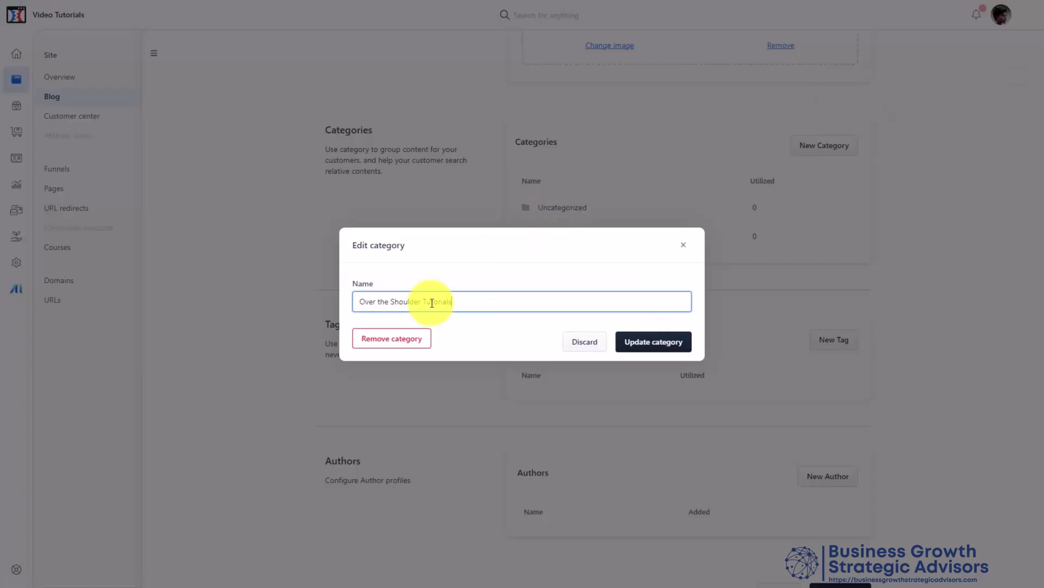
{"action": "left_click", "coordinate": [652, 342]}
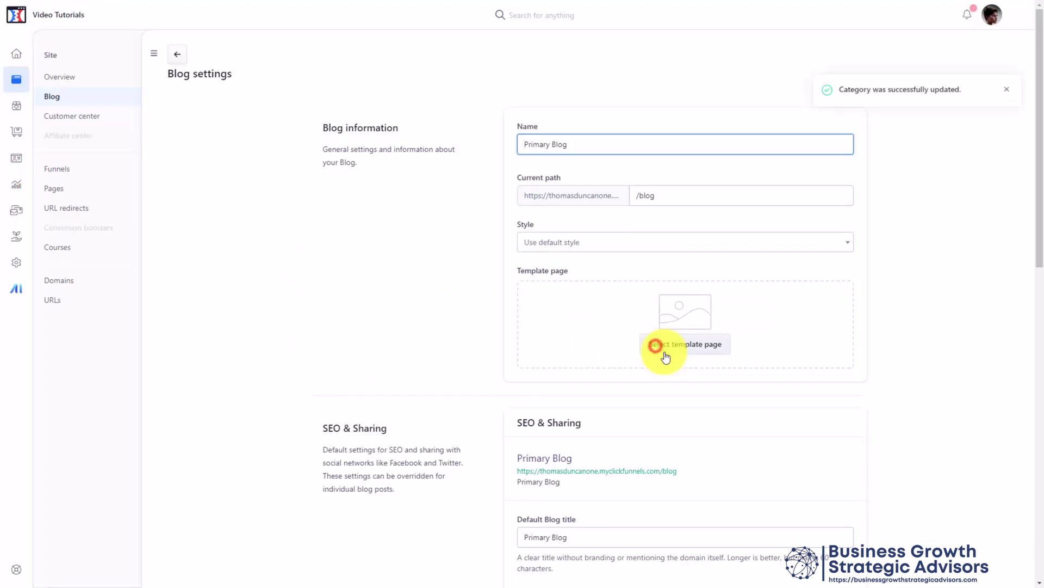
Add the blog tags Live Tutorials and Over the Shoulder Tutorials
{"action": "scroll", "coordinate": [673, 346], "scroll_direction": "down", "scroll_amount": 4}
{"action": "scroll", "coordinate": [673, 347], "scroll_direction": "down", "scroll_amount": 10}
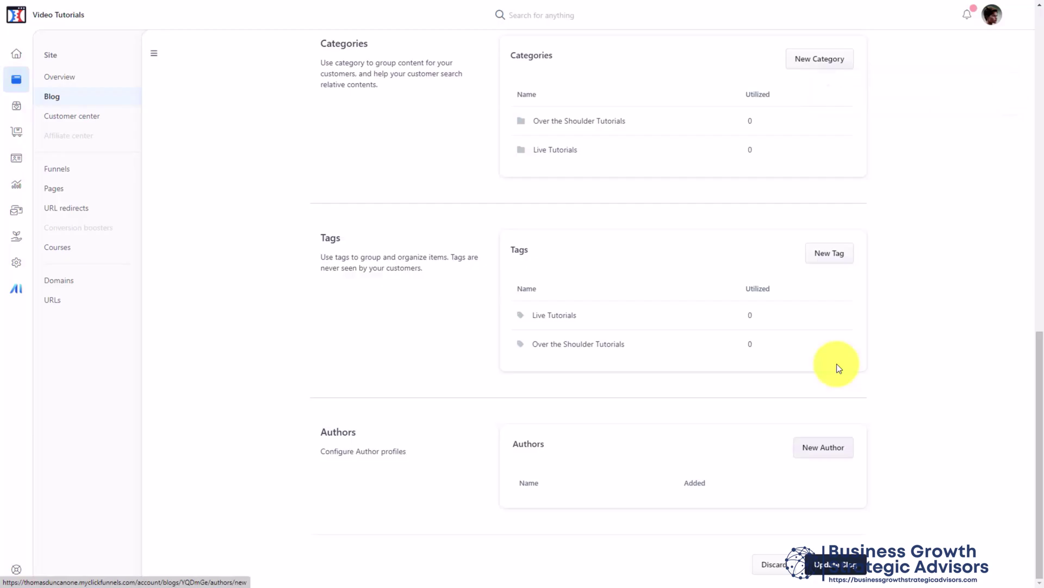
{"action": "left_click", "coordinate": [817, 449]}
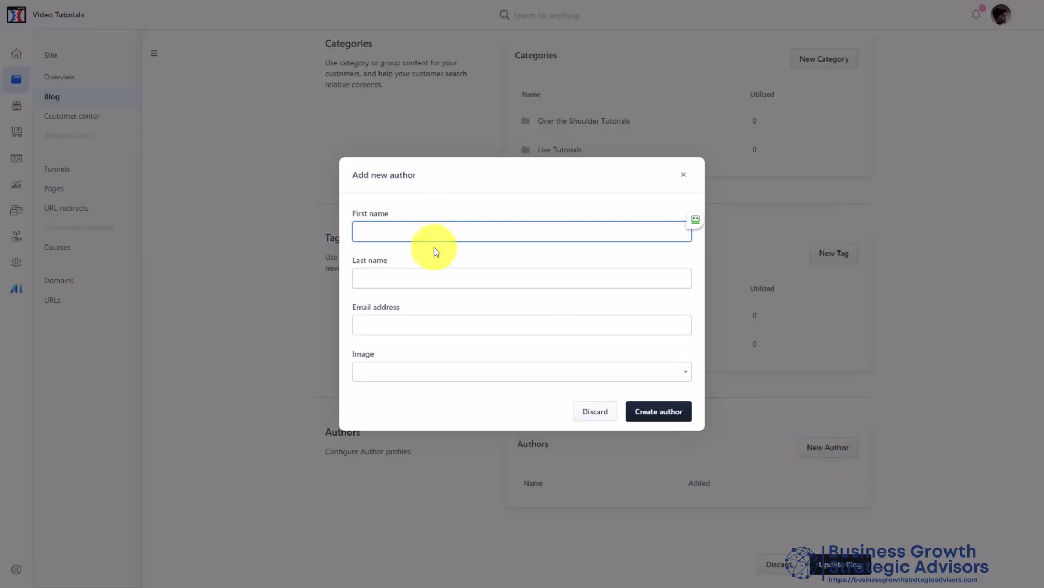
{"action": "type", "text": "Thomas"}
{"action": "key", "text": "Tab"}
{"action": "type", "text": "Duncan"}
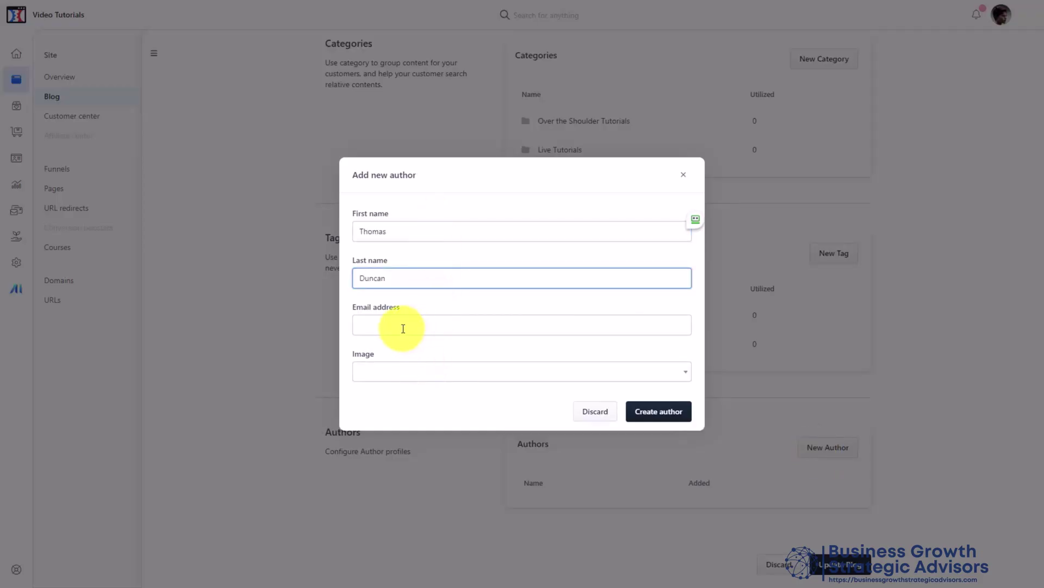
{"action": "left_click", "coordinate": [479, 372]}
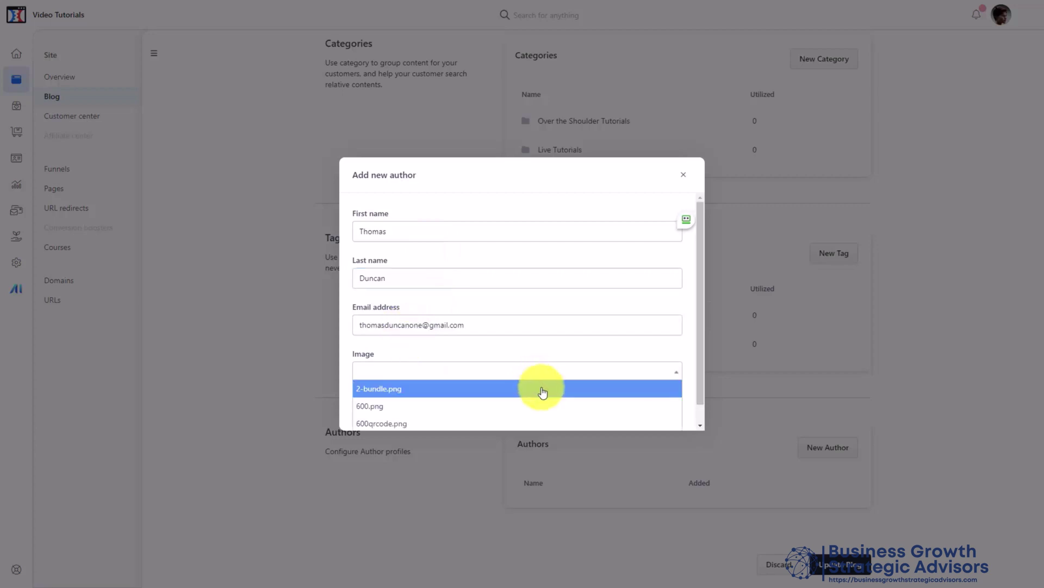
{"action": "scroll", "coordinate": [538, 389], "scroll_direction": "down", "scroll_amount": 1}
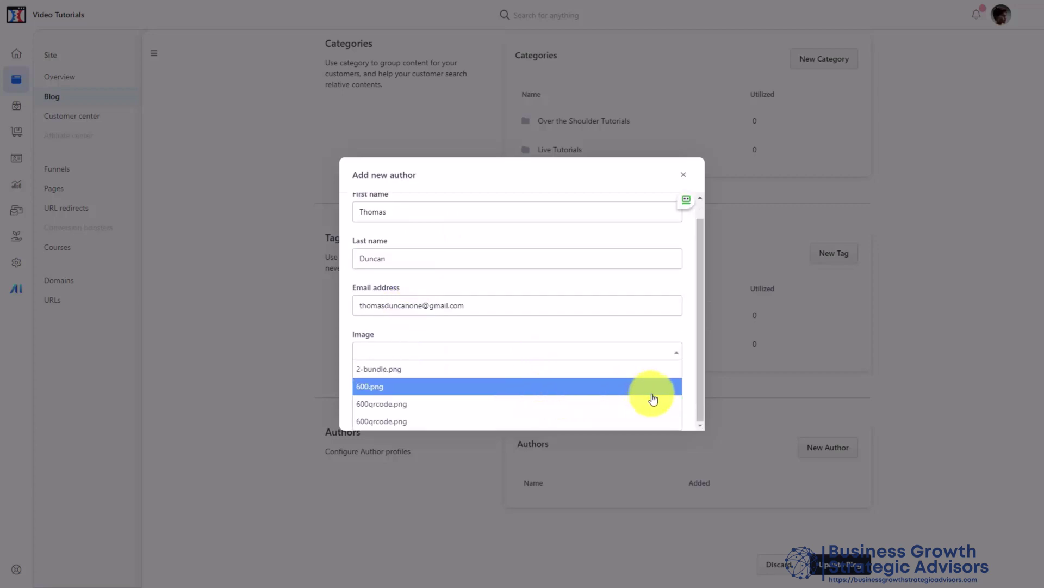
{"action": "left_click", "coordinate": [540, 327]}
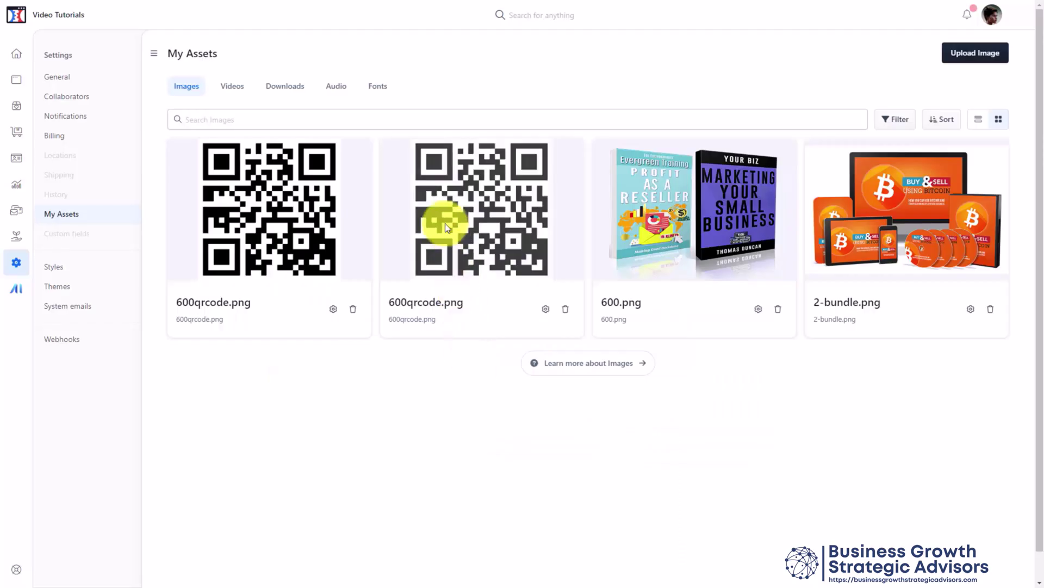
Upload an author photo to the image assets and create a blog author with first name, last name, email address and that photo
{"action": "left_click", "coordinate": [958, 55]}
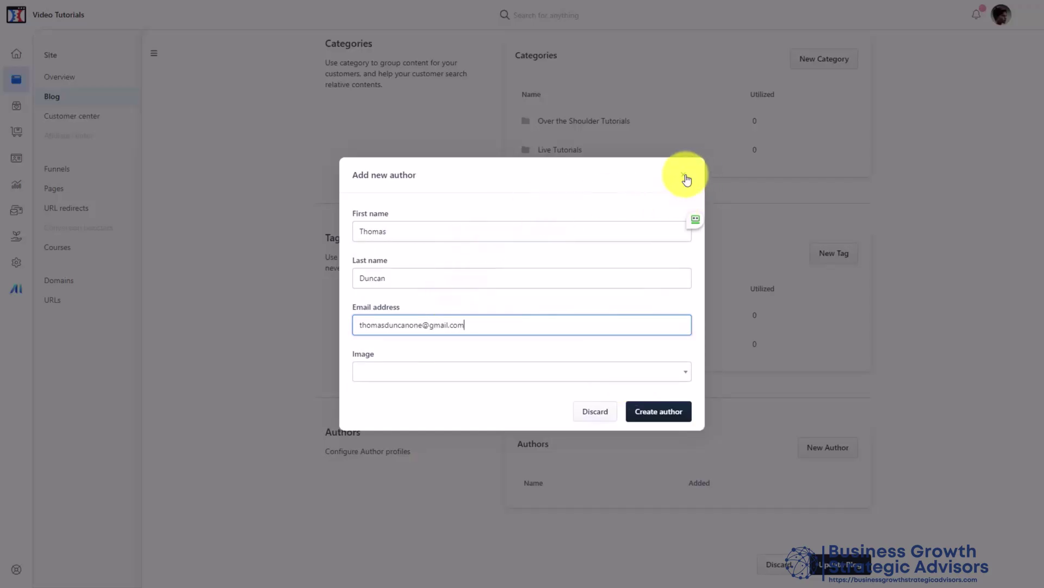
{"action": "left_click", "coordinate": [685, 176]}
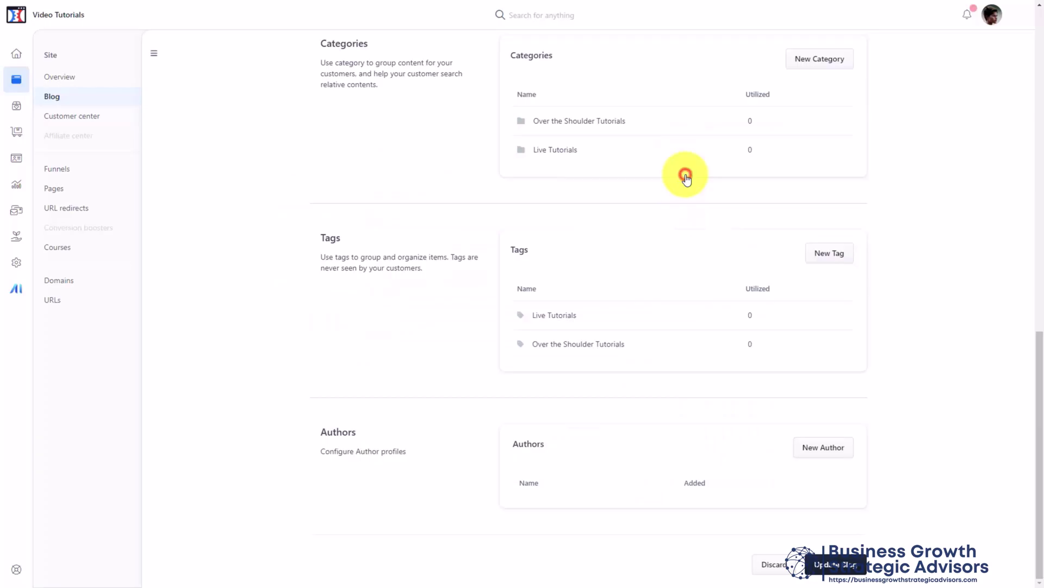
{"action": "left_click", "coordinate": [802, 447]}
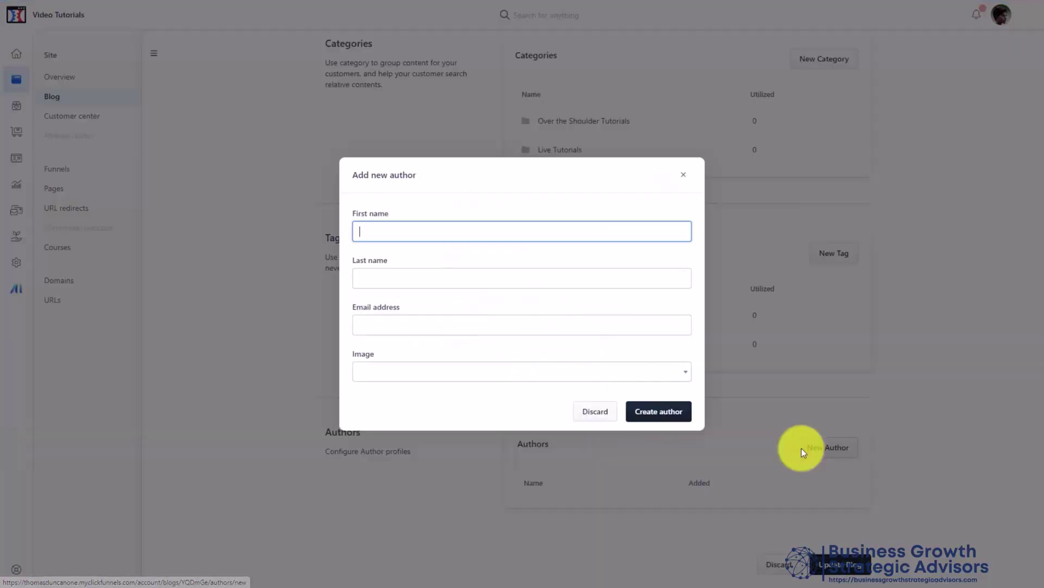
{"action": "left_click", "coordinate": [526, 375]}
{"action": "key", "text": "Escape"}
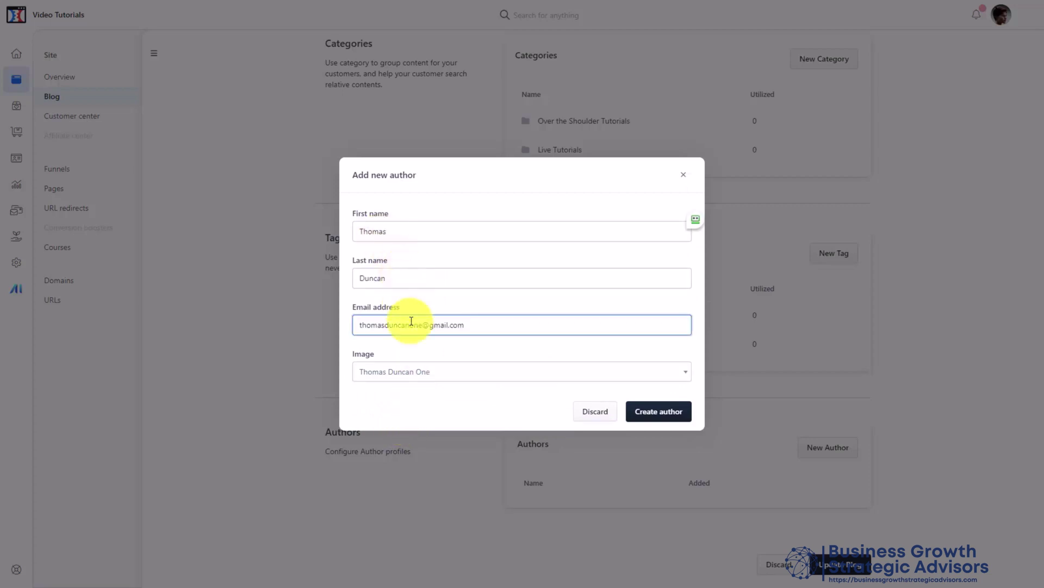
{"action": "left_click", "coordinate": [653, 414]}
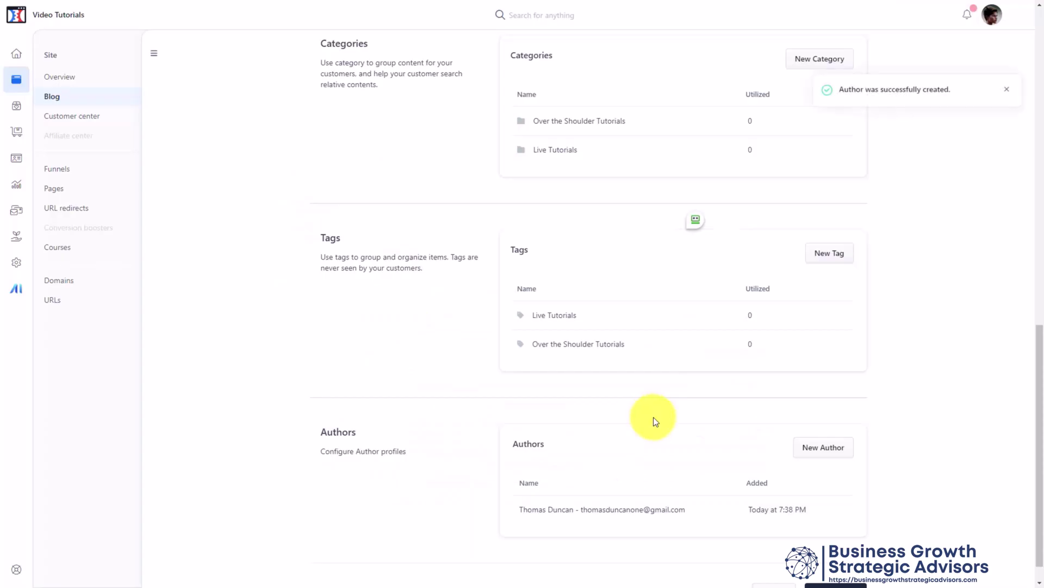
{"action": "scroll", "coordinate": [655, 415], "scroll_direction": "up", "scroll_amount": 6}
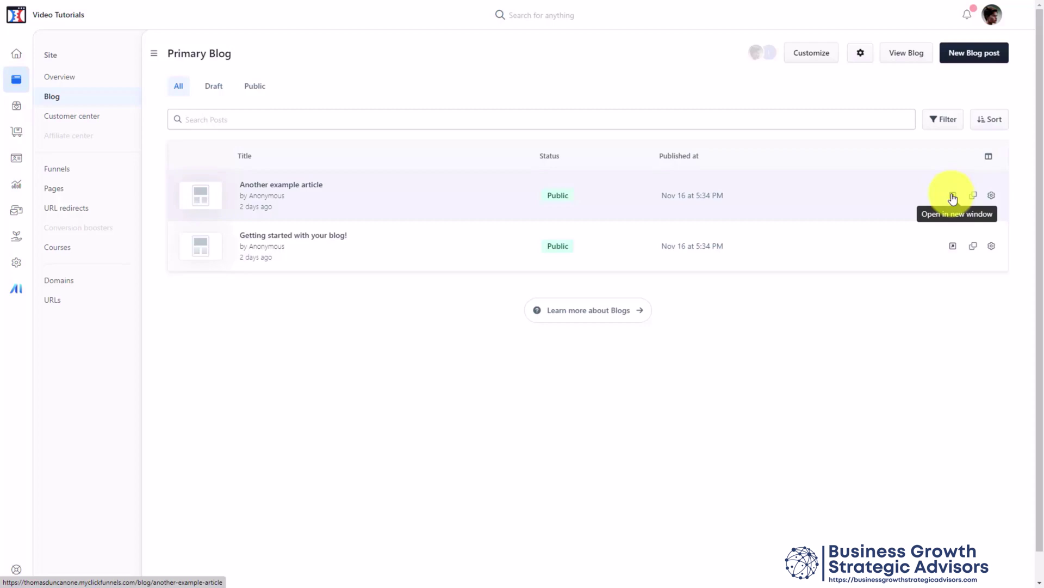
Preview the Another example article post in a new window and look through its page
{"action": "left_click", "coordinate": [953, 197]}
{"action": "scroll", "coordinate": [953, 197], "scroll_direction": "down", "scroll_amount": 10}
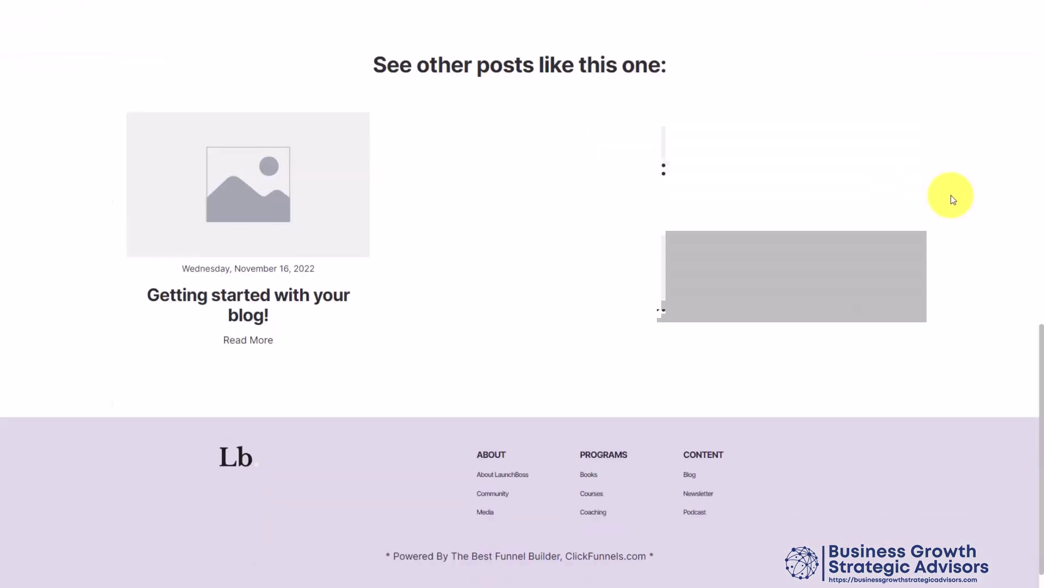
{"action": "scroll", "coordinate": [952, 197], "scroll_direction": "up", "scroll_amount": 7}
{"action": "scroll", "coordinate": [953, 201], "scroll_direction": "up", "scroll_amount": 2}
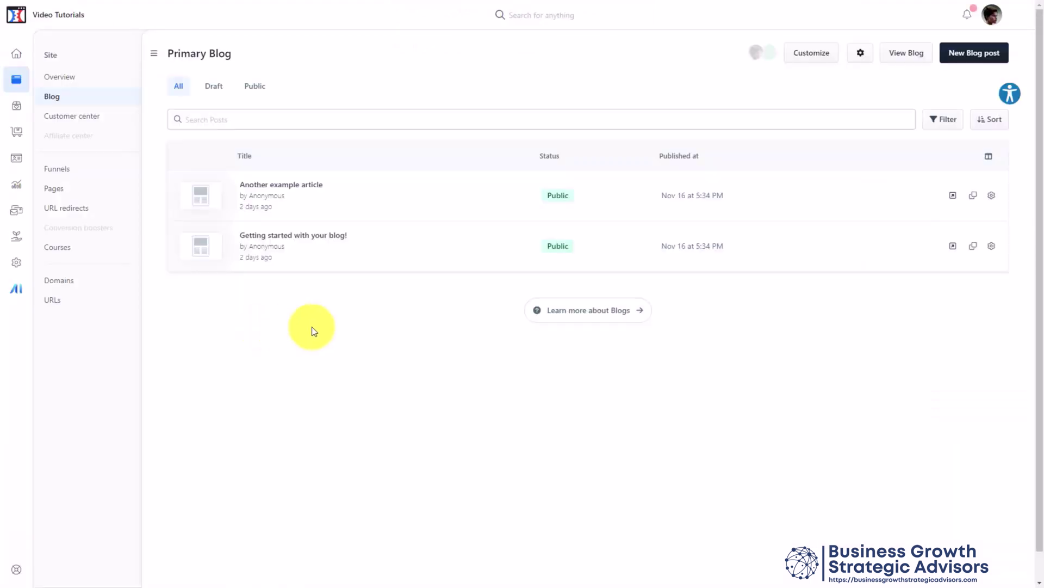
Retitle the Another example article post as Video Tutorials Masterclass and fill in its summary text
{"action": "left_click", "coordinate": [991, 199]}
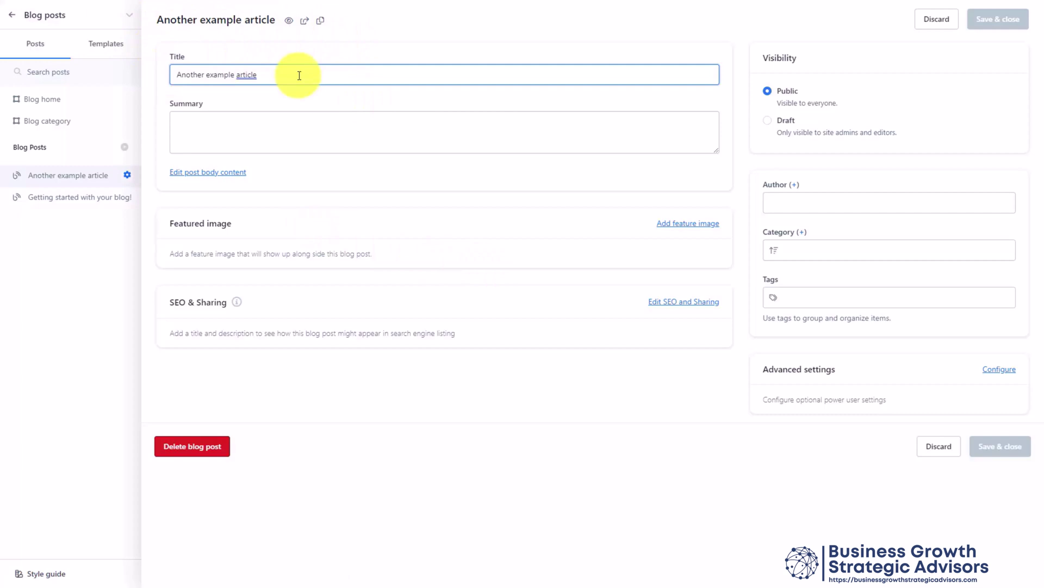
{"action": "key", "text": "ctrl+a"}
{"action": "type", "text": "The Video Tutorials Masterclass"}
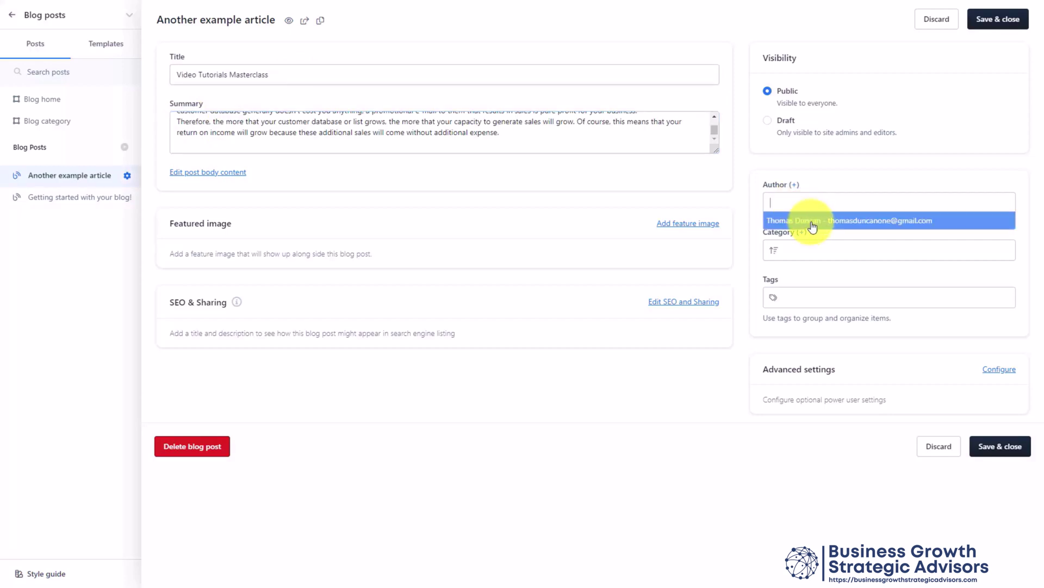
Assign the blog author to the post and set both its category and its tag to Over the Shoulder Tutorials
{"action": "left_click", "coordinate": [812, 223]}
{"action": "left_click", "coordinate": [807, 249]}
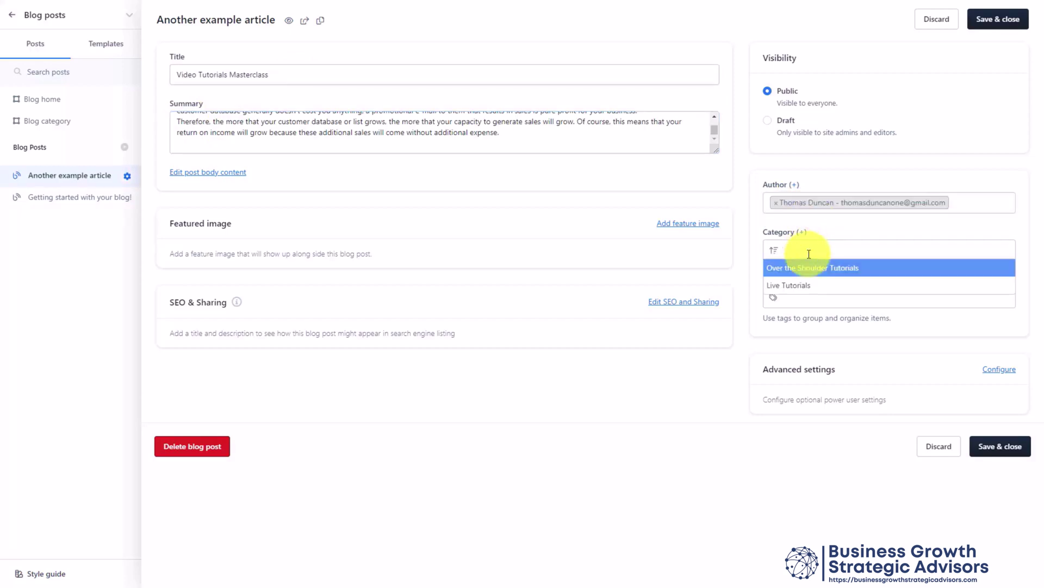
{"action": "left_click", "coordinate": [812, 269]}
{"action": "left_click", "coordinate": [799, 297]}
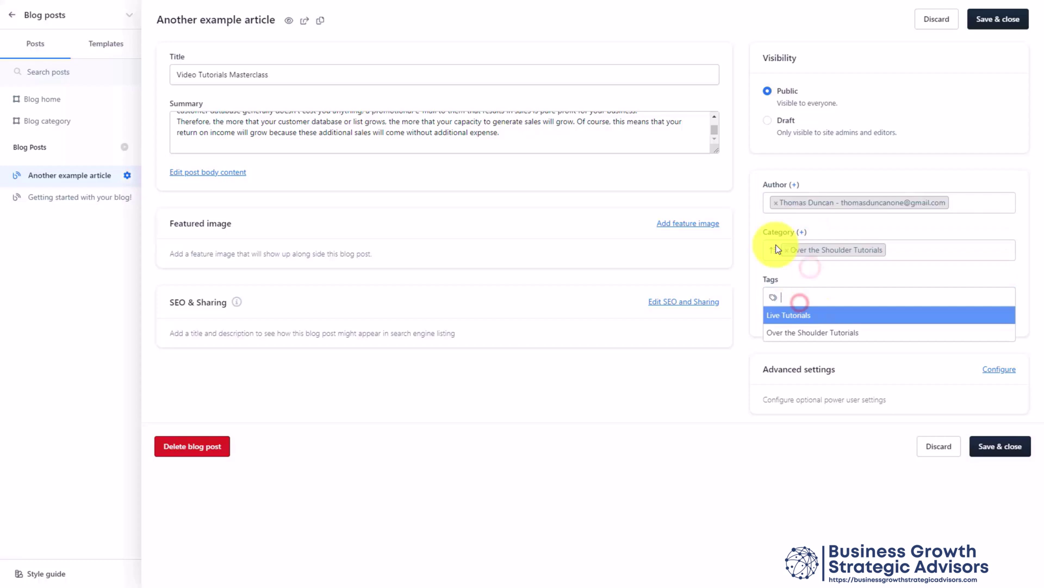
{"action": "left_click", "coordinate": [798, 334]}
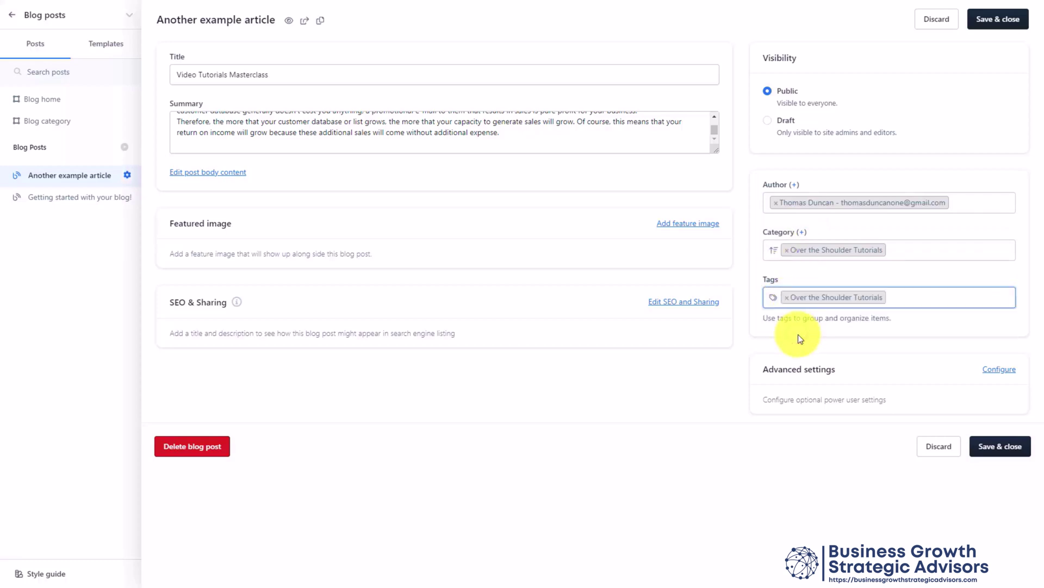
Give the post the two-book cover picture as featured image and try to delete the Another example article post
{"action": "left_click", "coordinate": [680, 228]}
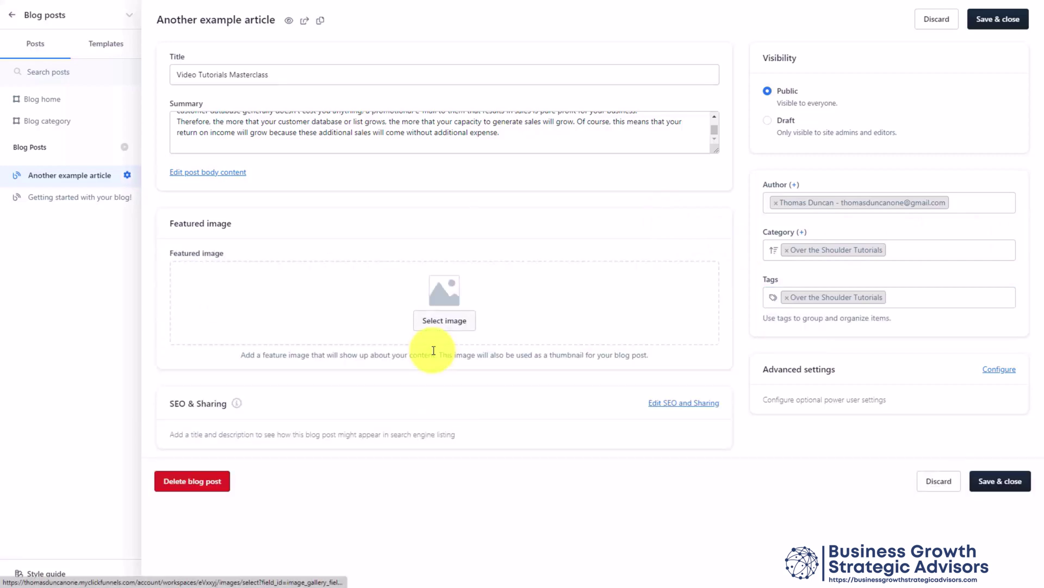
{"action": "left_click", "coordinate": [444, 320]}
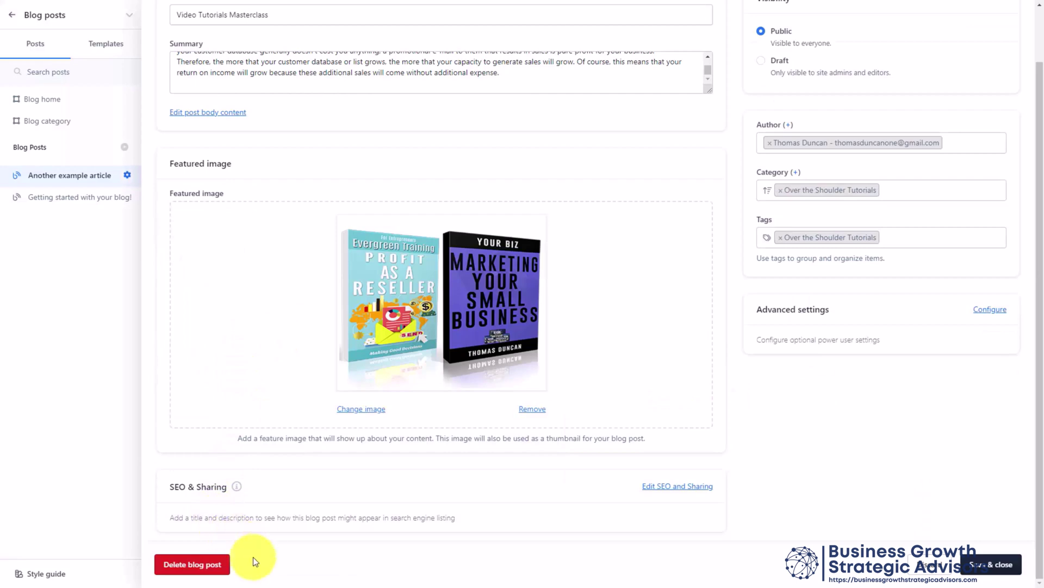
{"action": "left_click", "coordinate": [205, 568]}
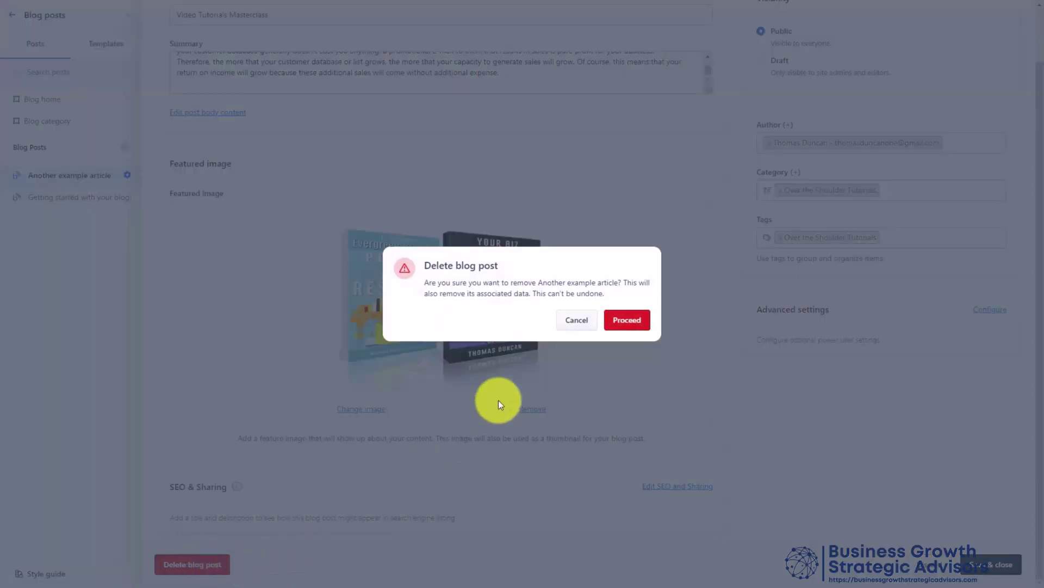
{"action": "left_click", "coordinate": [629, 324]}
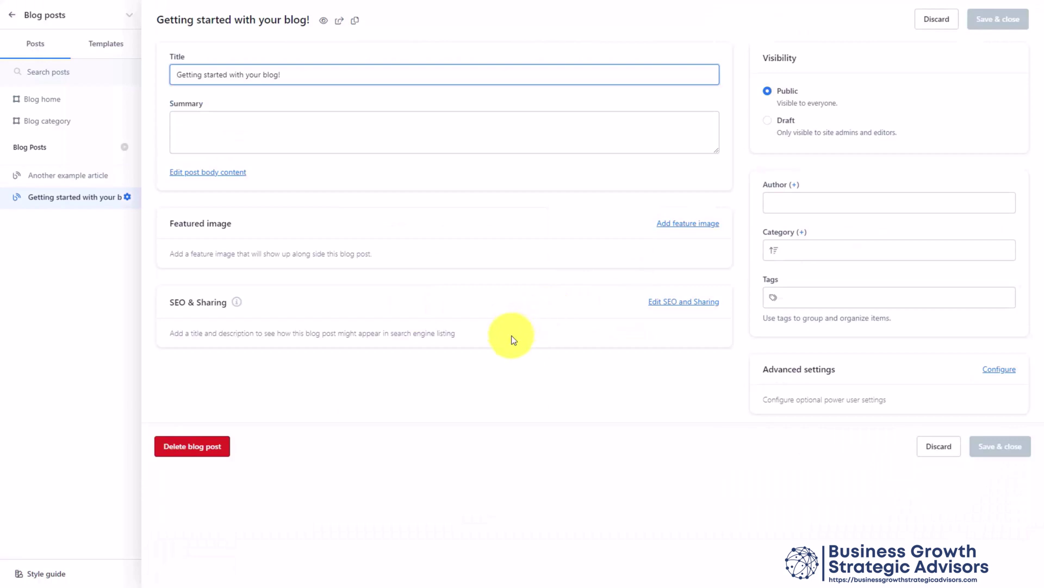
Set the visibility of the posts Getting started with your blog! and Another example article to Draft and save both
{"action": "left_click", "coordinate": [769, 131]}
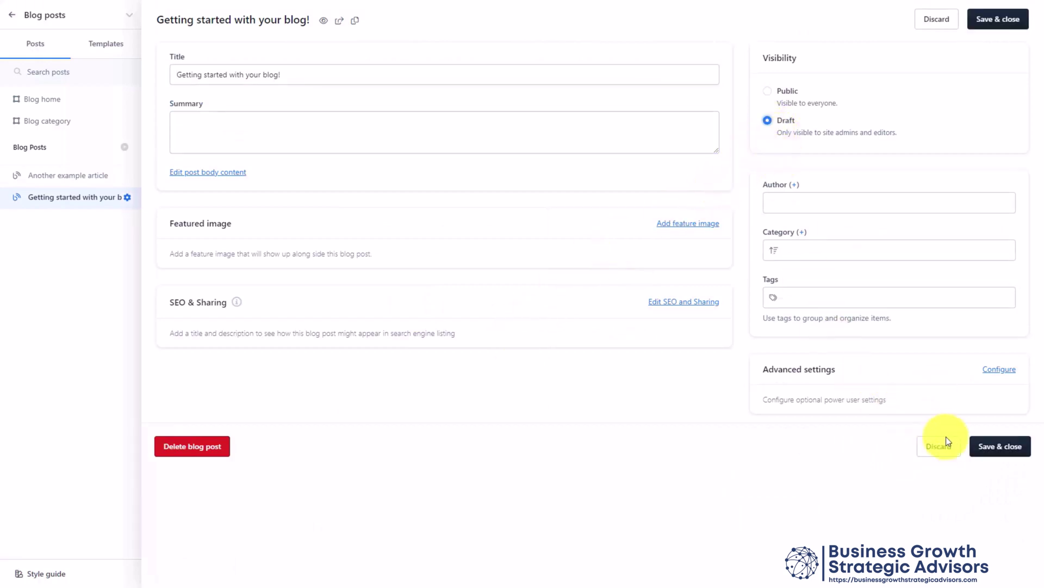
{"action": "left_click", "coordinate": [991, 446]}
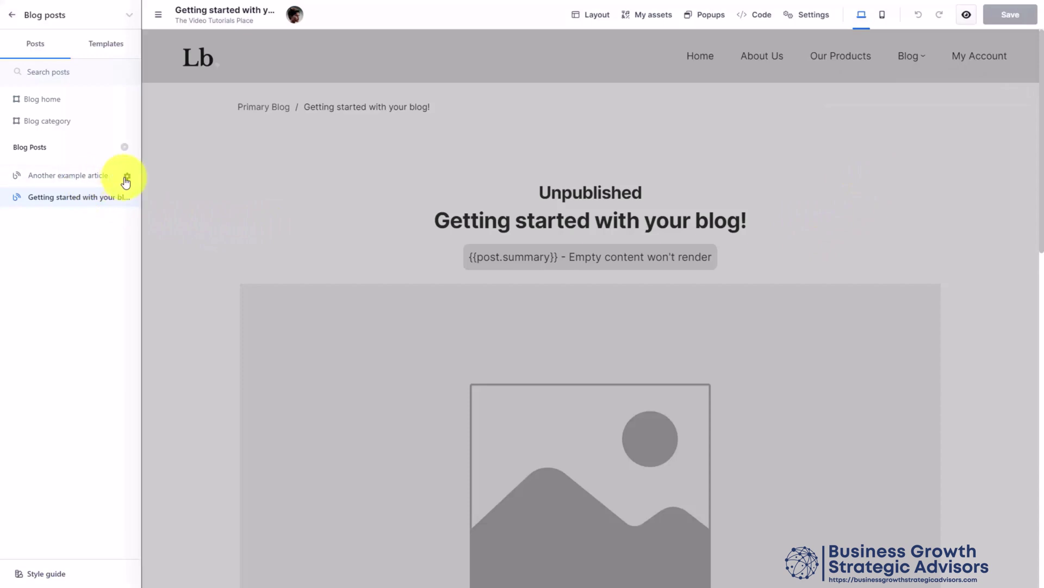
{"action": "left_click", "coordinate": [128, 178]}
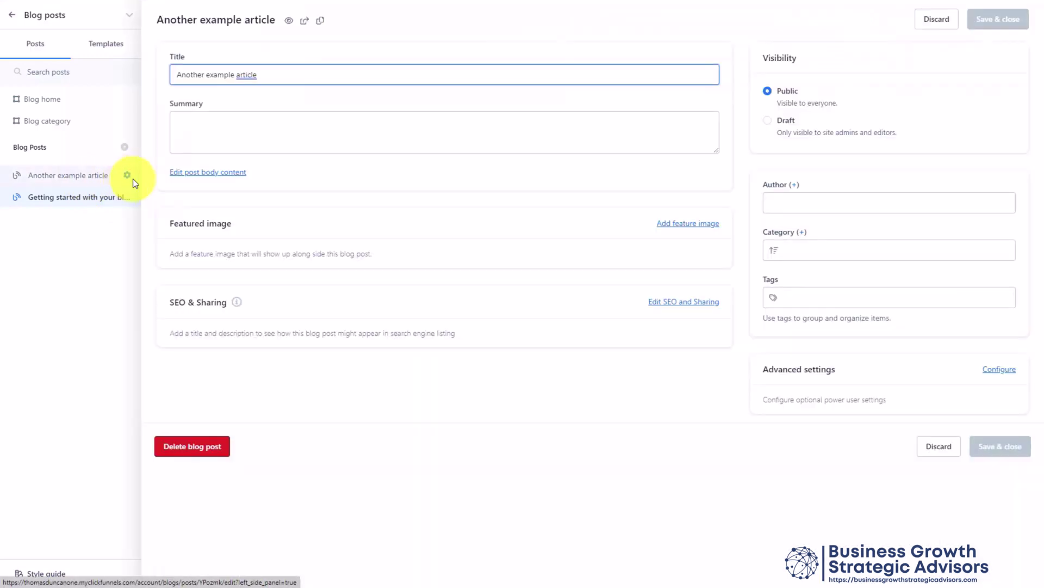
{"action": "left_click", "coordinate": [767, 121]}
{"action": "left_click", "coordinate": [987, 446]}
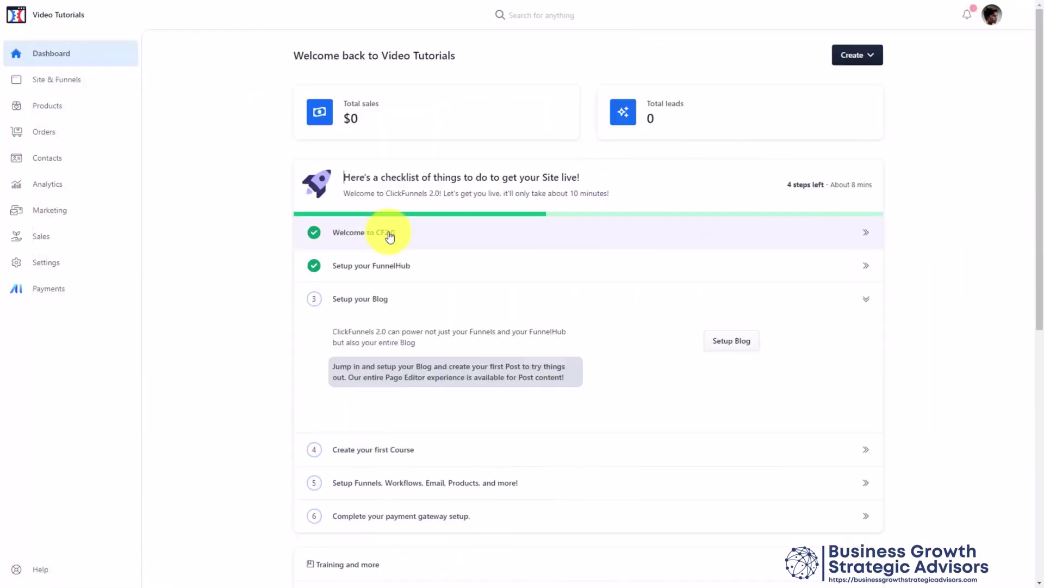
Start the Payments.ai gateway setup from the site checklist with United States as business country and the privacy policy and terms accepted
{"action": "scroll", "coordinate": [390, 235], "scroll_direction": "down", "scroll_amount": 3}
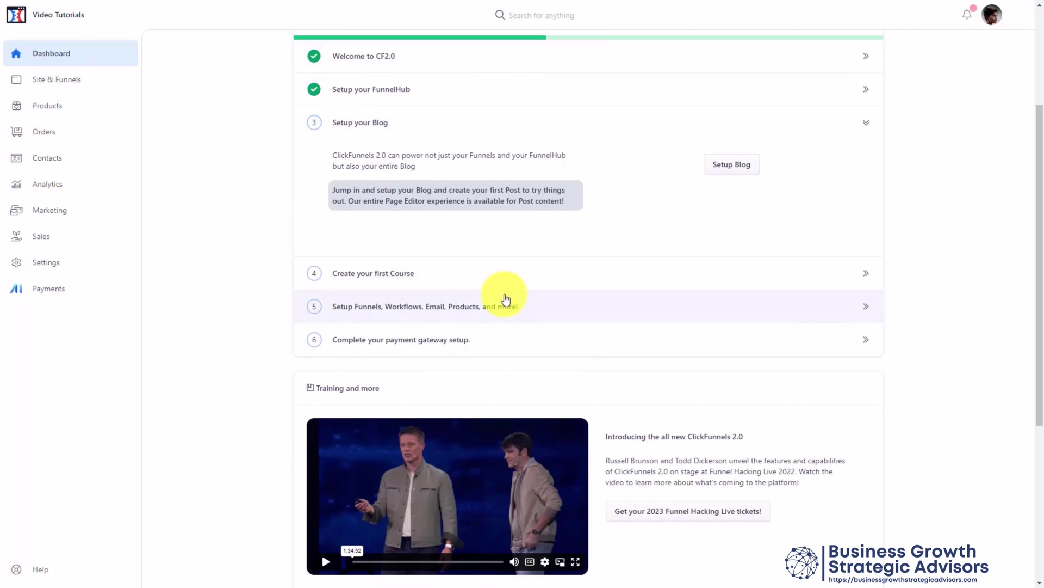
{"action": "scroll", "coordinate": [505, 298], "scroll_direction": "down", "scroll_amount": 3}
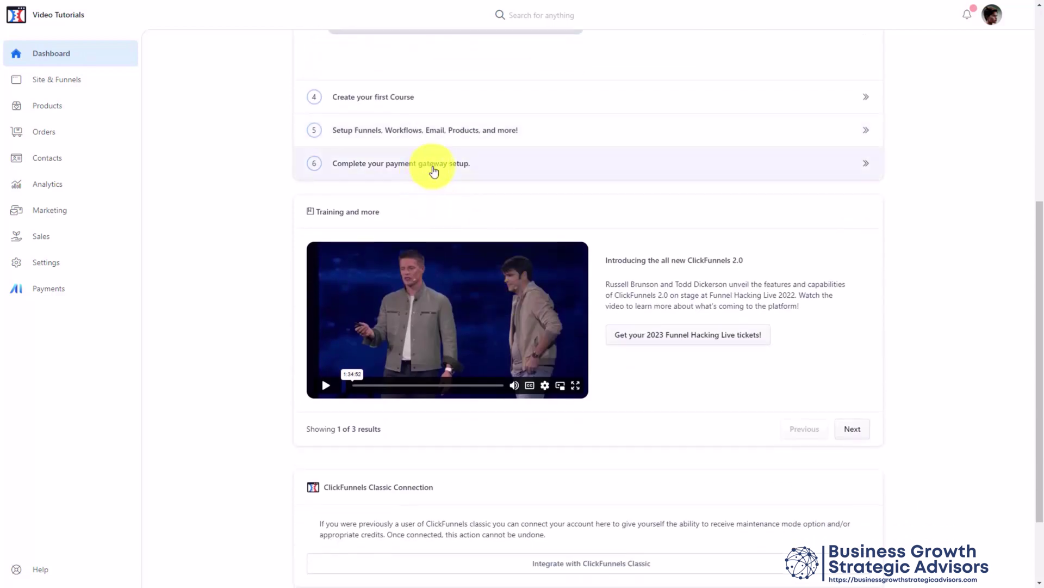
{"action": "left_click", "coordinate": [433, 171]}
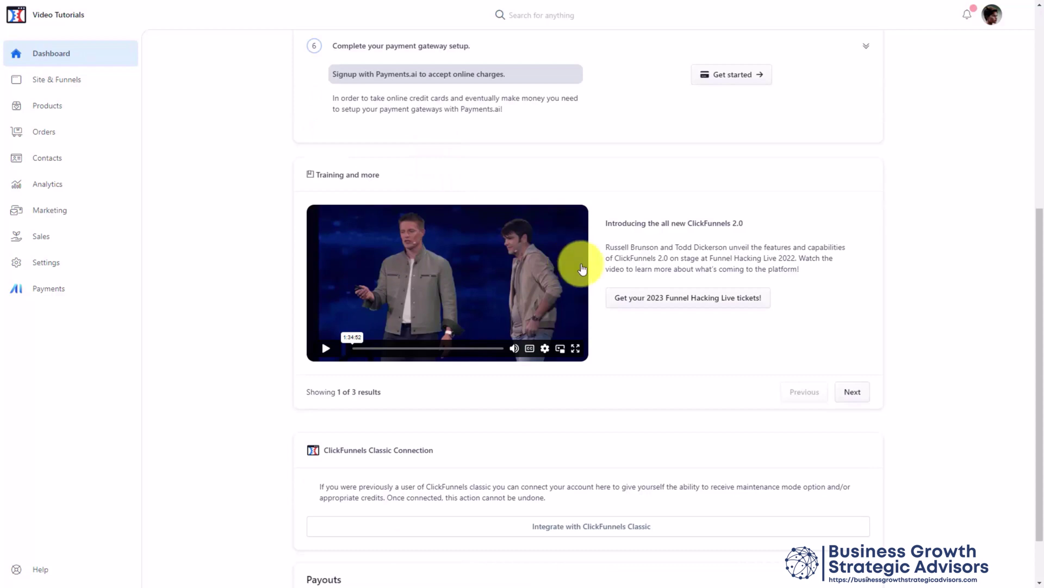
{"action": "scroll", "coordinate": [583, 257], "scroll_direction": "up", "scroll_amount": 3}
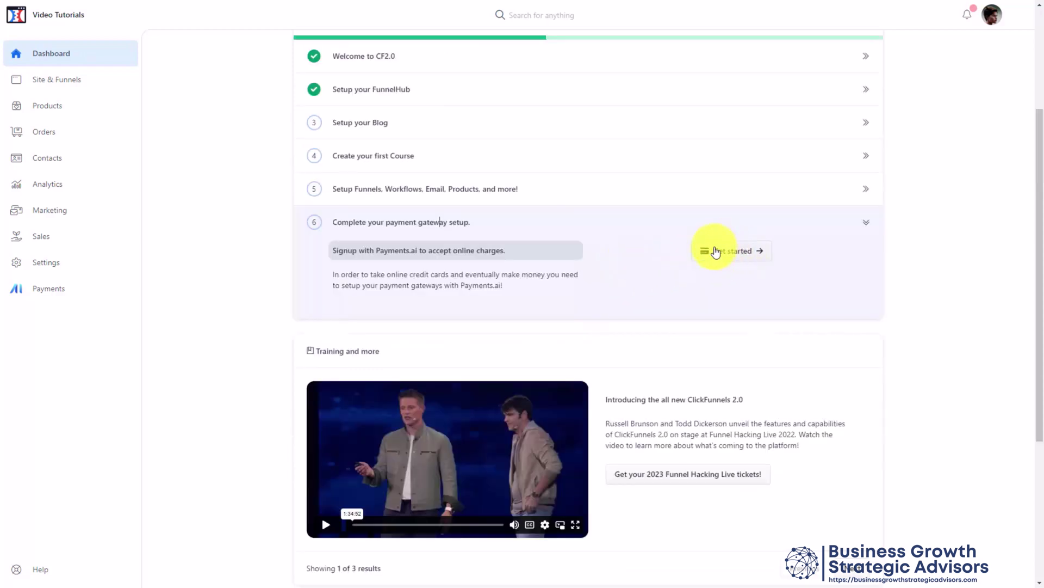
{"action": "left_click", "coordinate": [714, 252]}
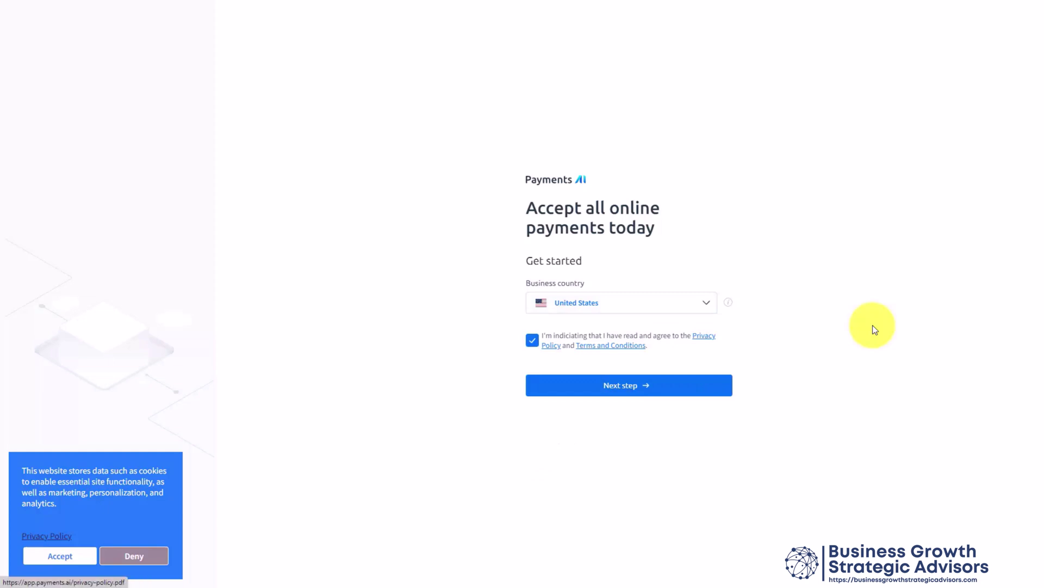
{"action": "key", "text": "Tab"}
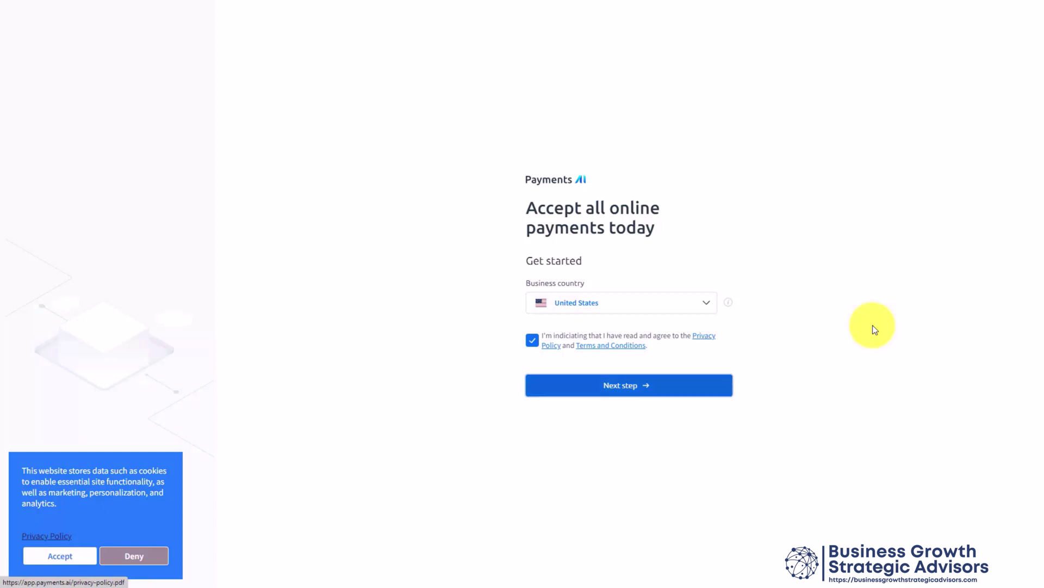
{"action": "key", "text": "Return"}
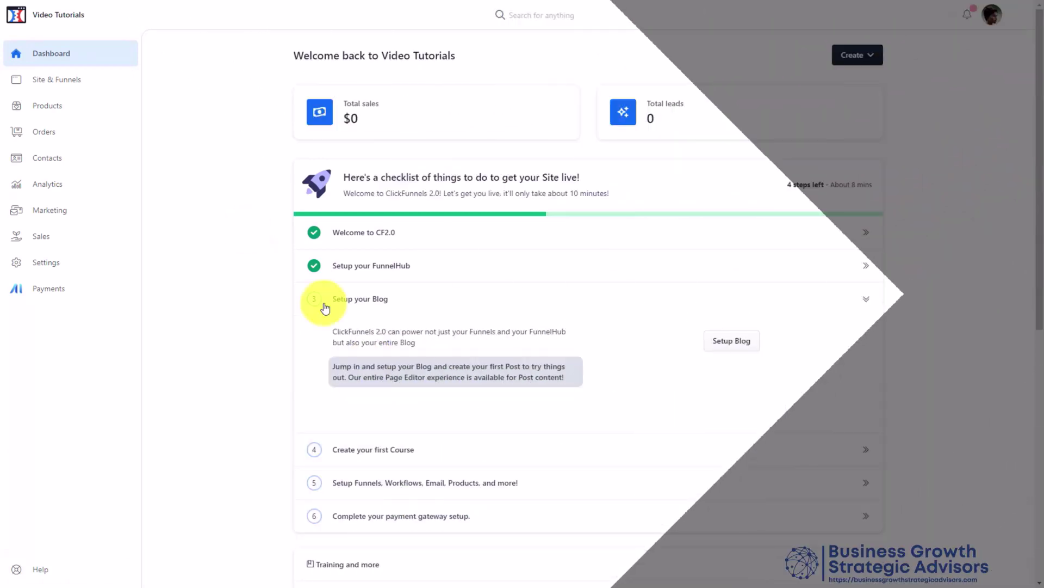
Open the marketing settings and fill in the marketing contact address, including country, city, state and postal code
{"action": "scroll", "coordinate": [359, 312], "scroll_direction": "down", "scroll_amount": 3}
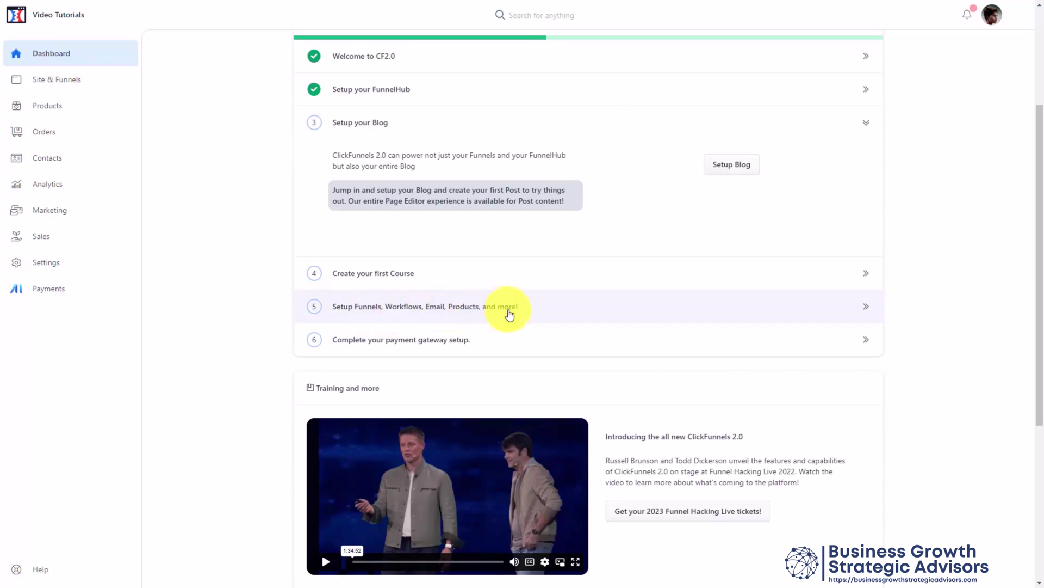
{"action": "scroll", "coordinate": [506, 316], "scroll_direction": "up", "scroll_amount": 3}
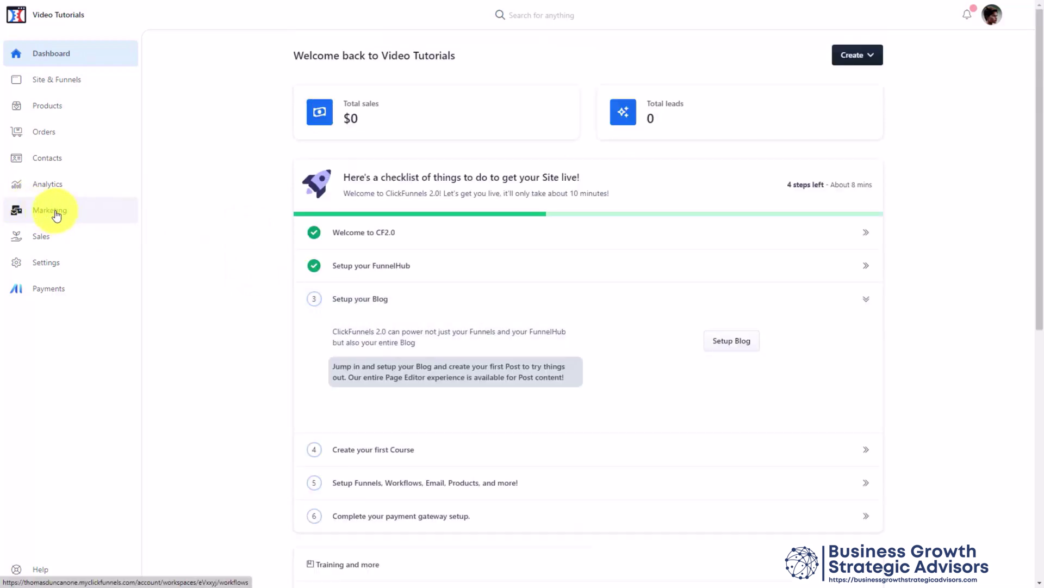
{"action": "left_click", "coordinate": [55, 214]}
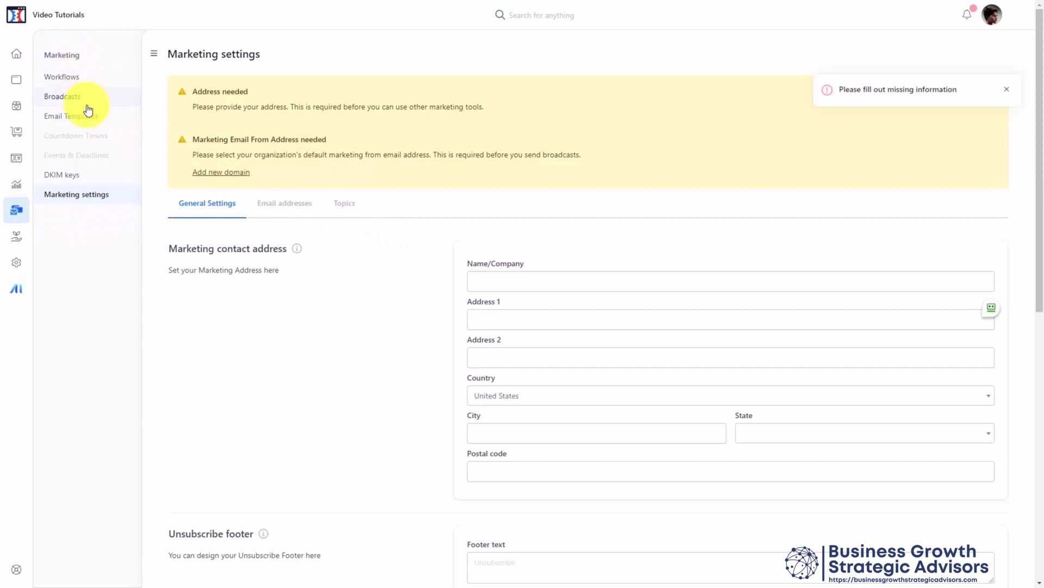
{"action": "scroll", "coordinate": [179, 153], "scroll_direction": "down", "scroll_amount": 3}
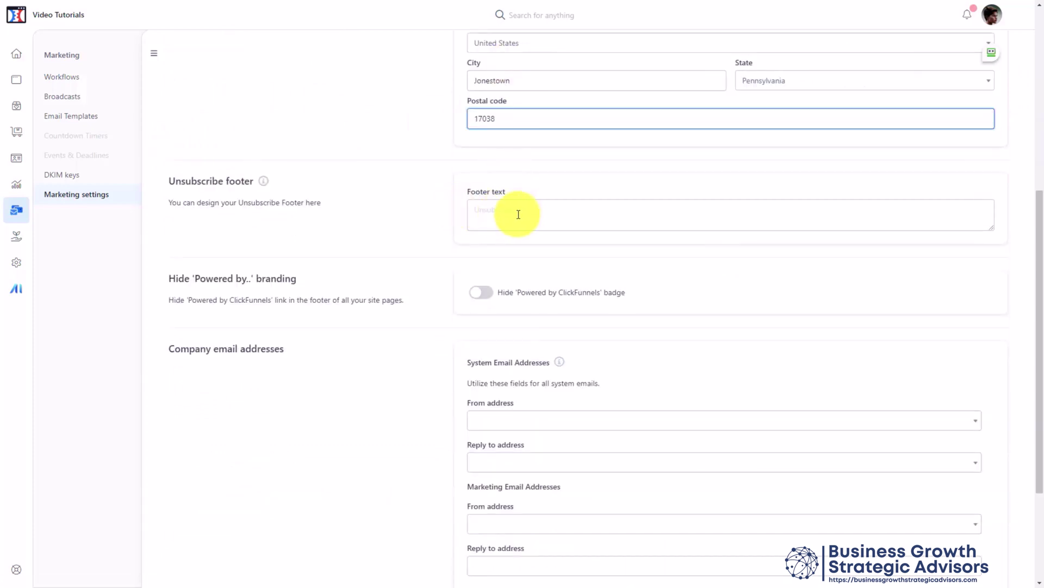
Set the unsubscribe footer text to Unsubscribe Here and turn on hiding of the 'Powered by ClickFunnels' badge
{"action": "left_click", "coordinate": [507, 210]}
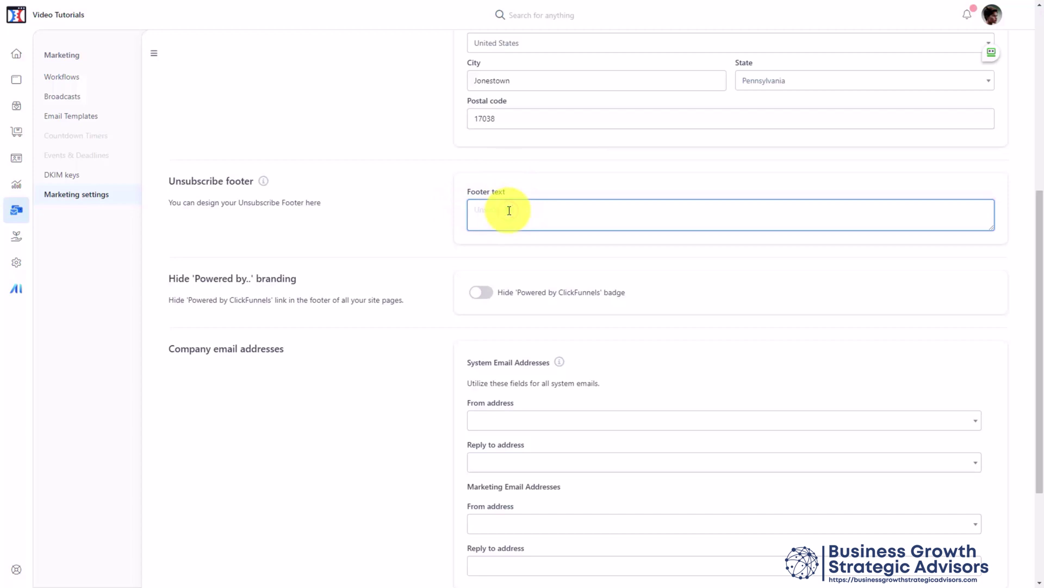
{"action": "type", "text": "Unsubscribe Here"}
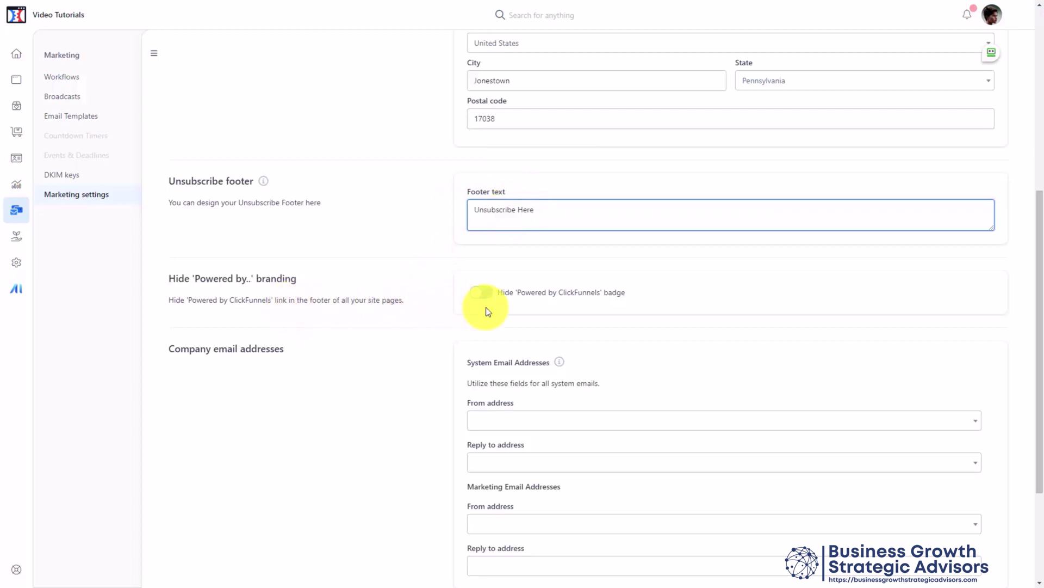
{"action": "left_click", "coordinate": [482, 292]}
{"action": "scroll", "coordinate": [519, 289], "scroll_direction": "down", "scroll_amount": 3}
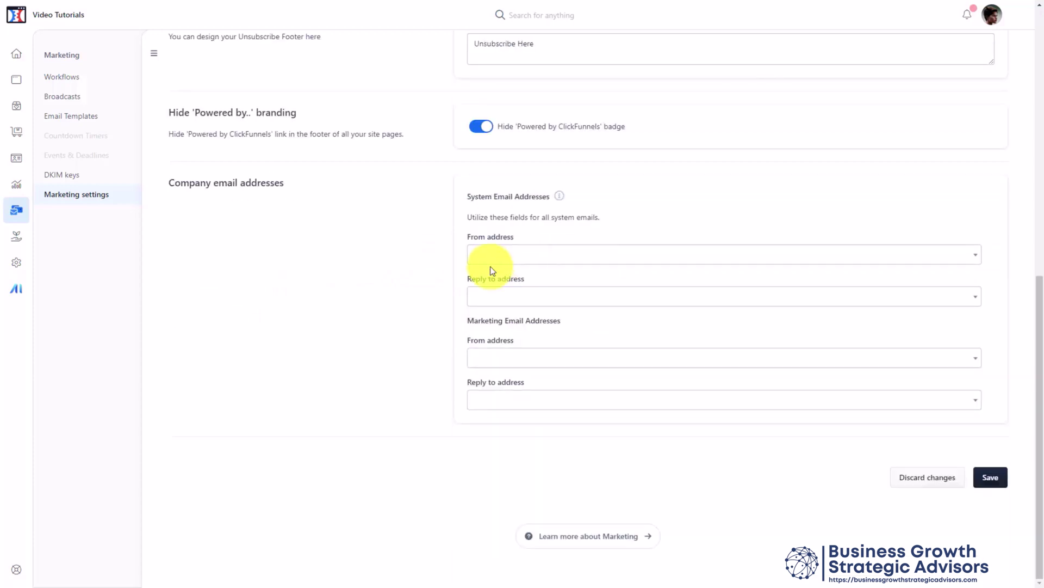
Open the From address choices for the system emails in the marketing settings
{"action": "left_click", "coordinate": [581, 258]}
{"action": "left_click", "coordinate": [581, 259]}
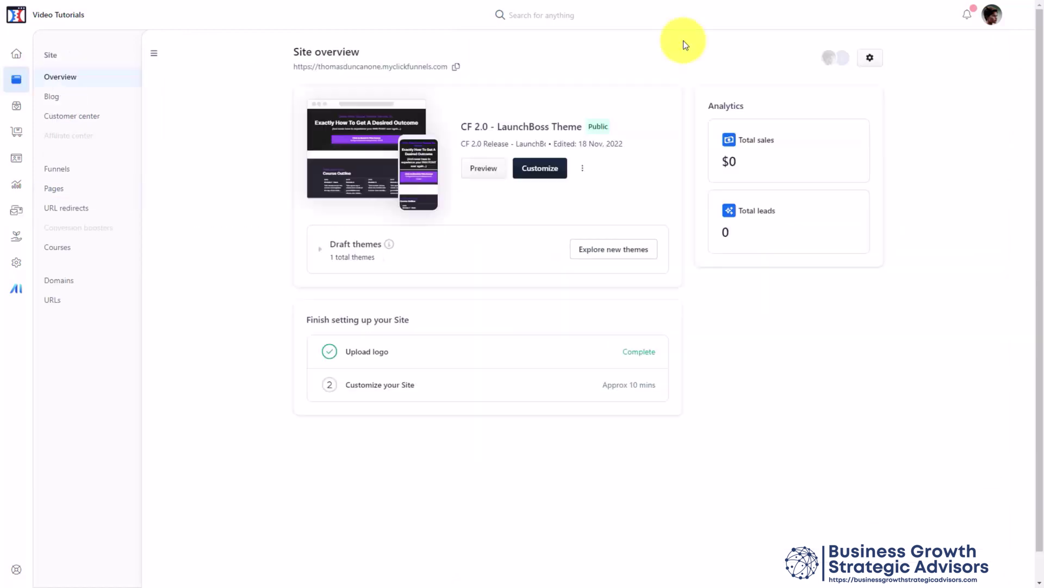
Connect an existing domain to the site by entering the tutorialvideos subdomain and adding it
{"action": "left_click", "coordinate": [456, 67]}
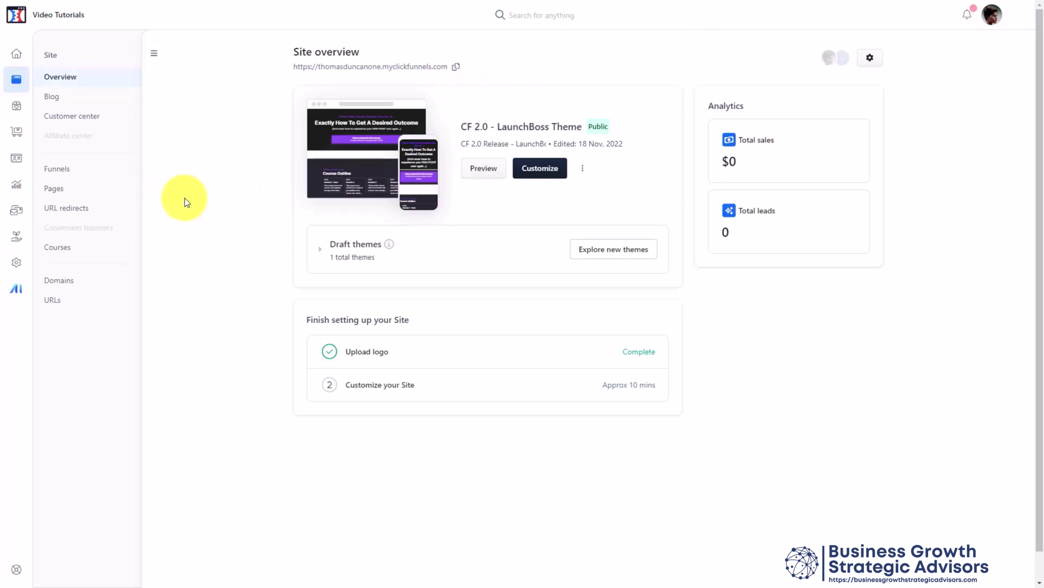
{"action": "left_click", "coordinate": [64, 286]}
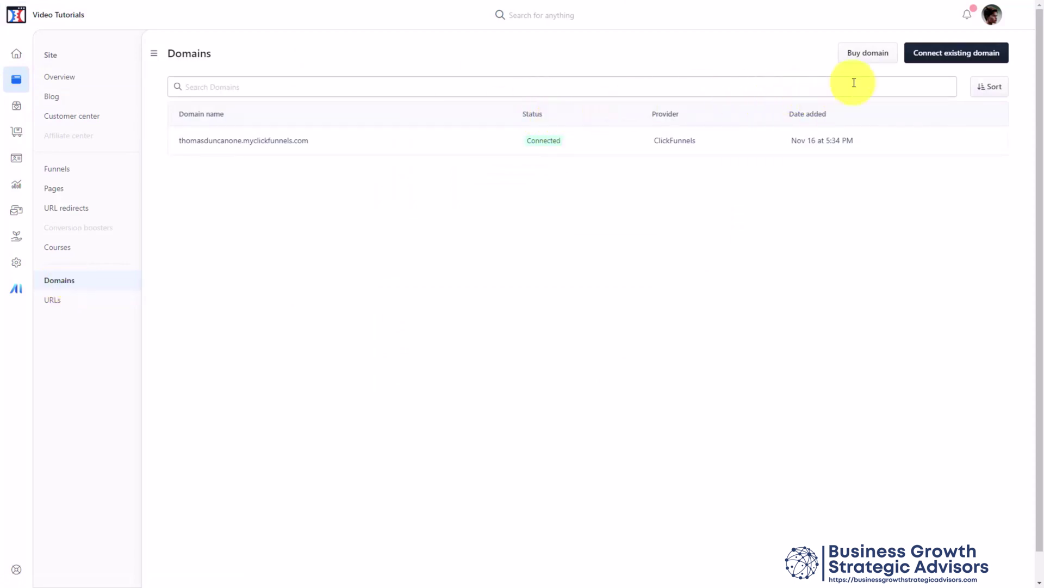
{"action": "left_click", "coordinate": [947, 55]}
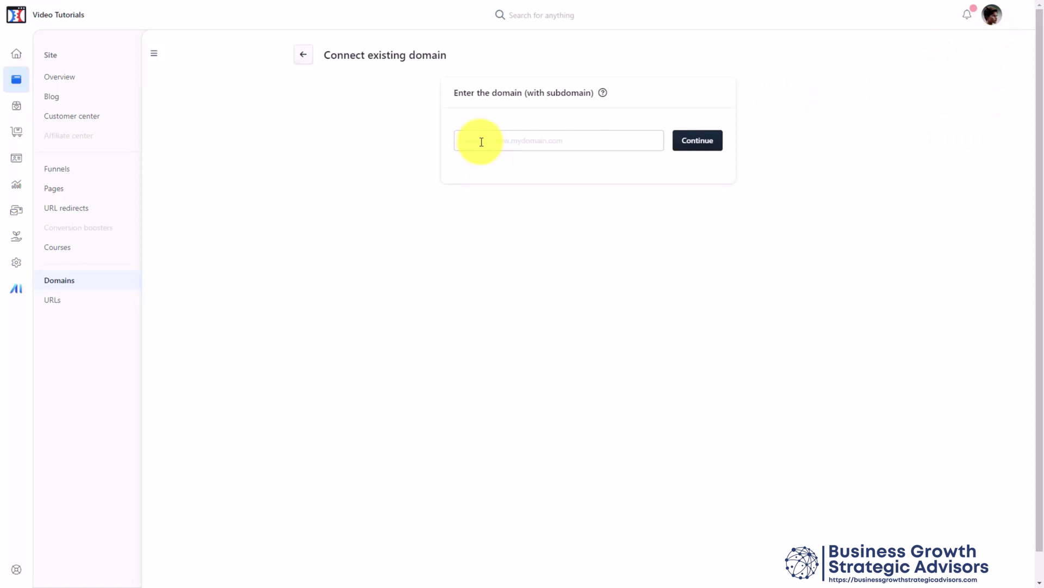
{"action": "left_click", "coordinate": [482, 142]}
{"action": "key", "text": "ctrl+v"}
{"action": "left_click", "coordinate": [685, 144]}
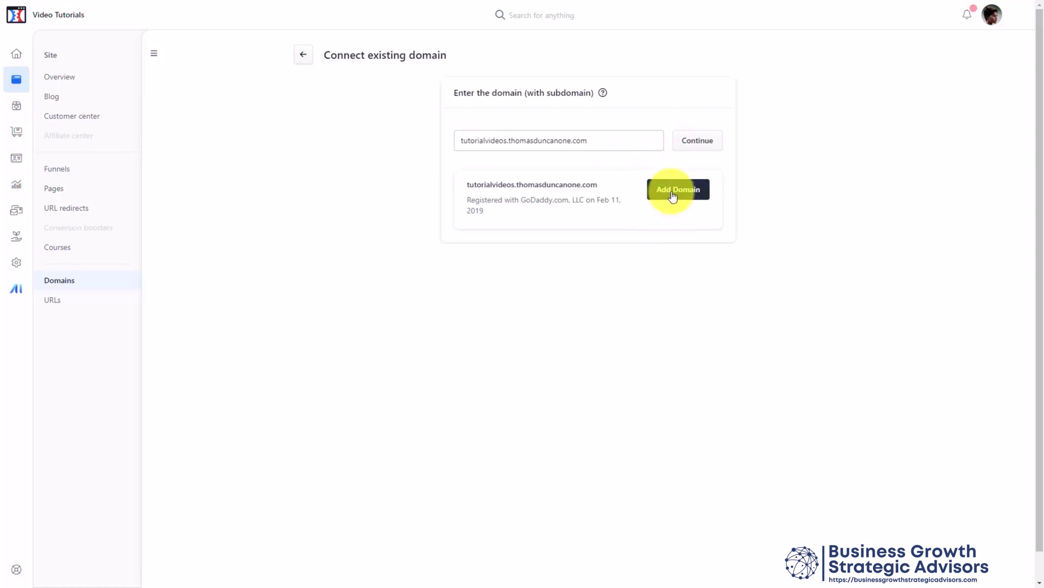
{"action": "left_click", "coordinate": [673, 195]}
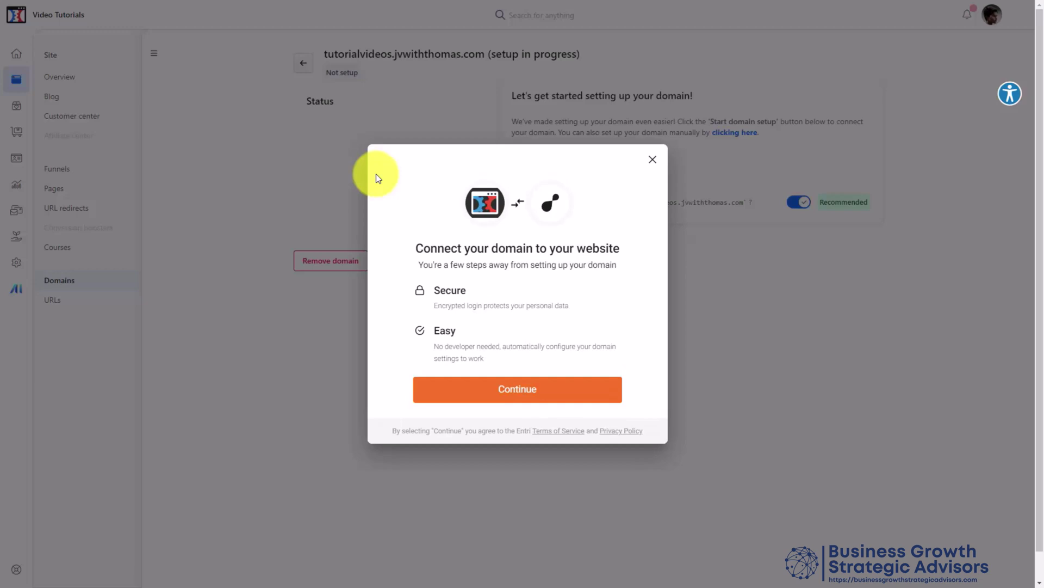
Proceed through the domain connection setup and confirm that the CNAME and TXT records have been added to the domain
{"action": "key", "text": "Return"}
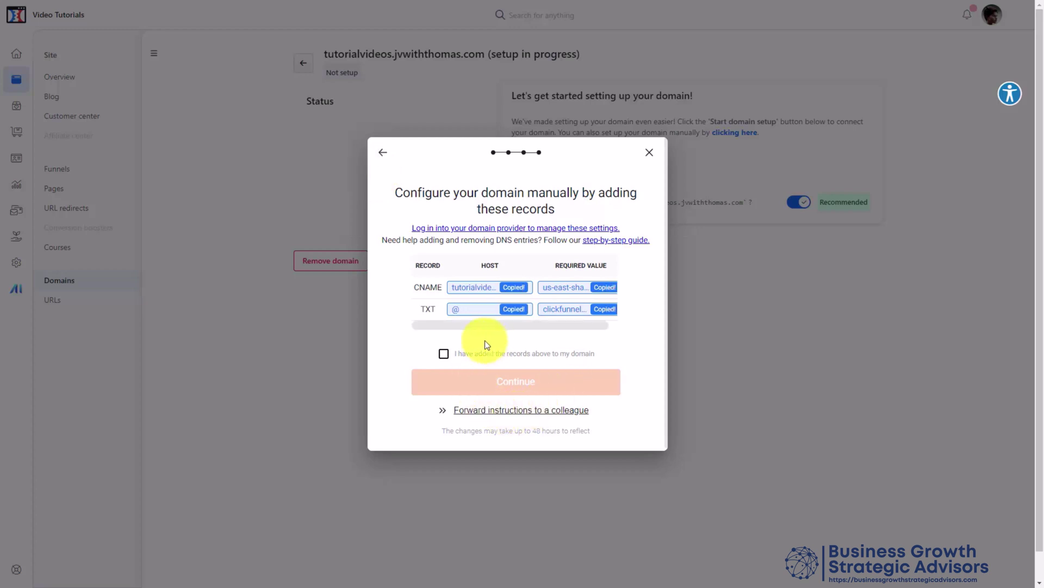
{"action": "left_click", "coordinate": [443, 355]}
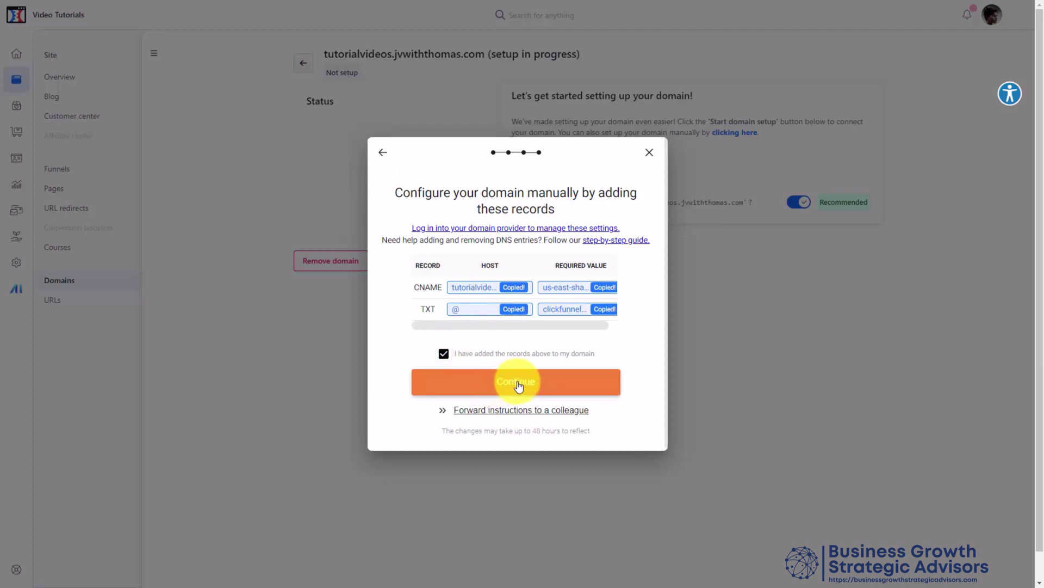
{"action": "left_click", "coordinate": [518, 384]}
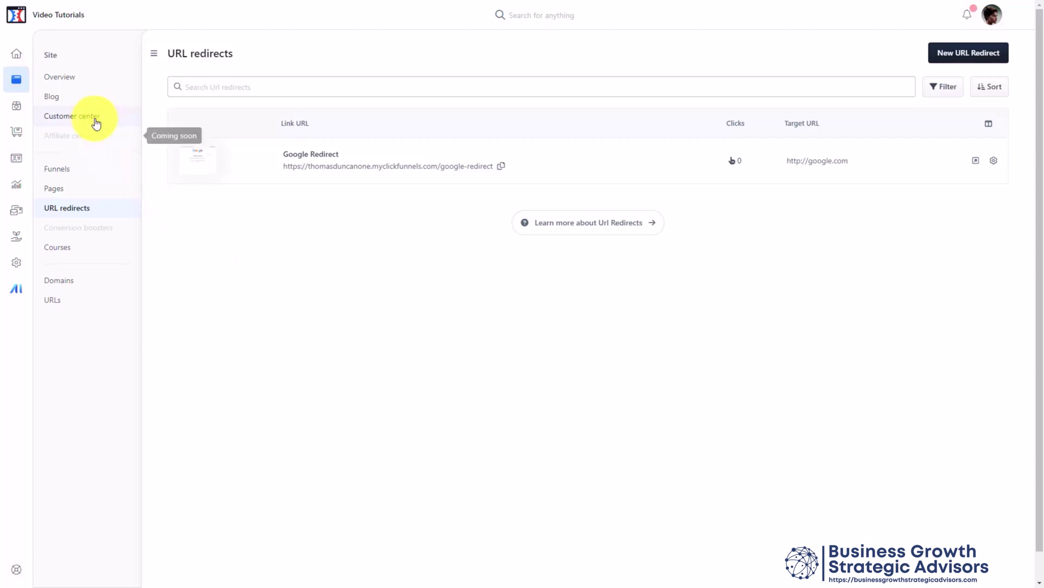
Examine the Customer Center's dashboard preview, its customization view and the customer portal including the order history
{"action": "left_click", "coordinate": [77, 116]}
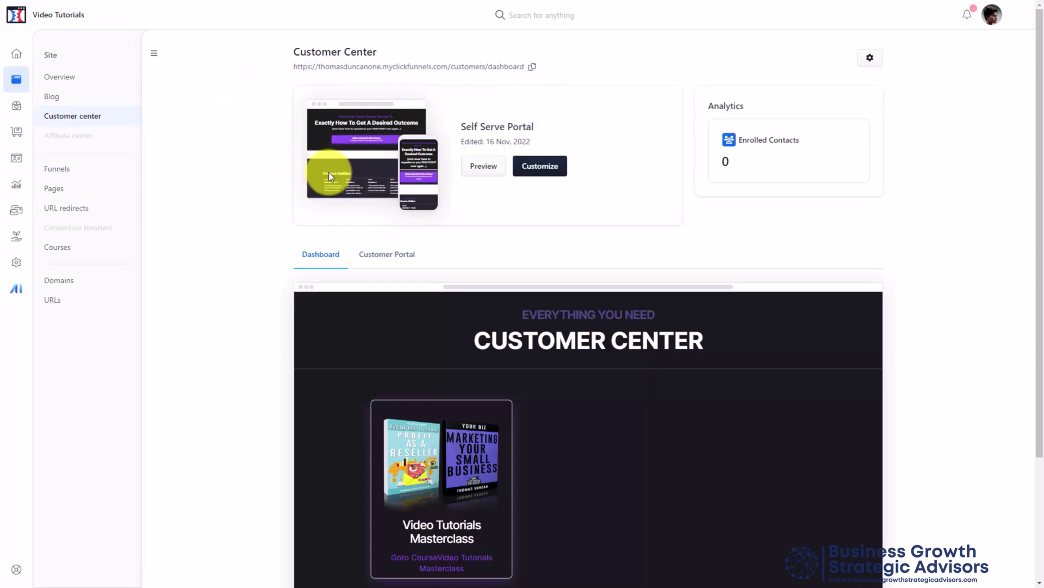
{"action": "scroll", "coordinate": [338, 185], "scroll_direction": "down", "scroll_amount": 1}
{"action": "scroll", "coordinate": [342, 195], "scroll_direction": "down", "scroll_amount": 3}
{"action": "scroll", "coordinate": [344, 194], "scroll_direction": "up", "scroll_amount": 5}
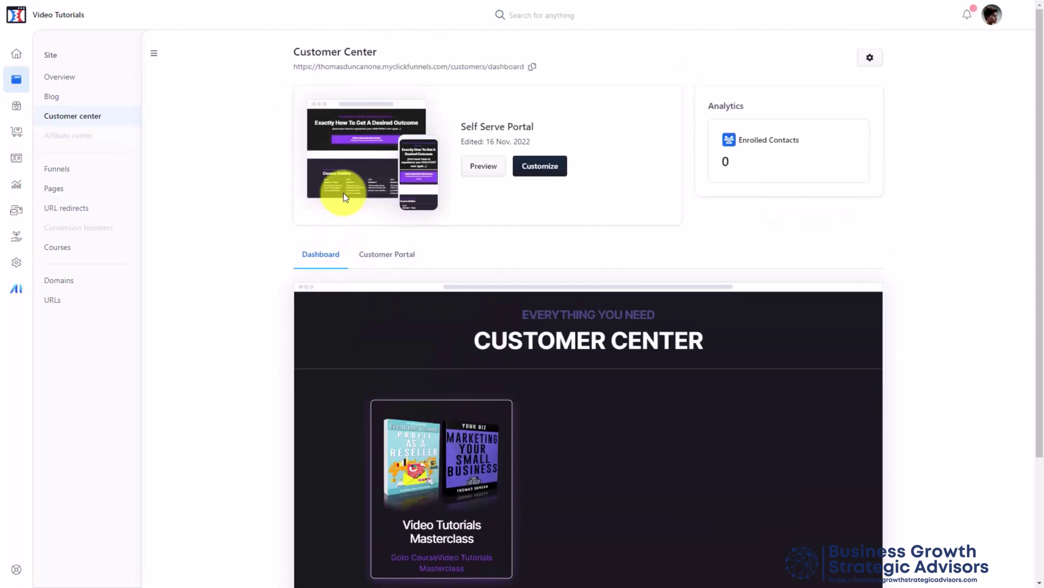
{"action": "scroll", "coordinate": [344, 193], "scroll_direction": "down", "scroll_amount": 3}
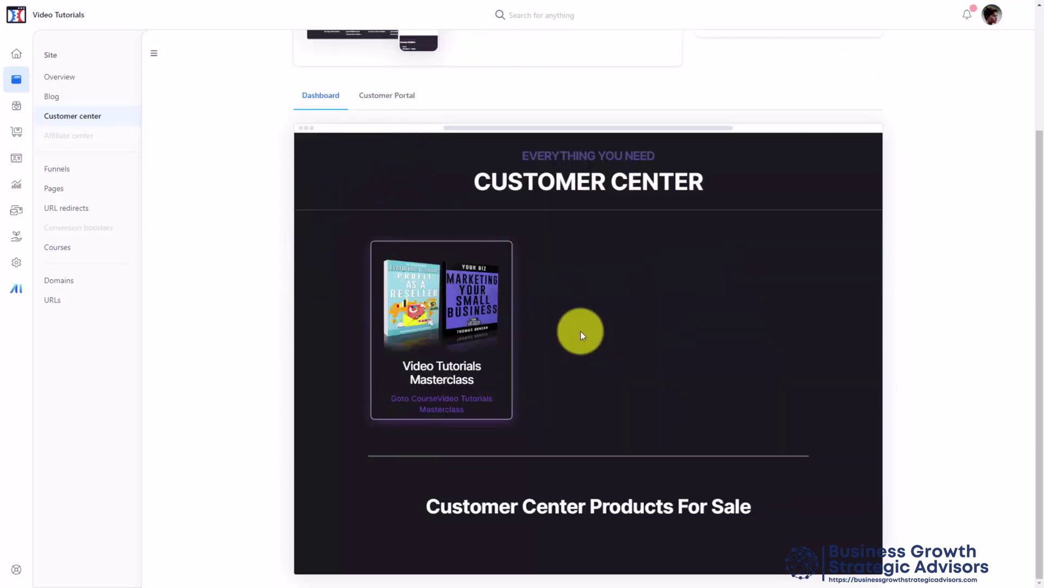
{"action": "left_click", "coordinate": [394, 96]}
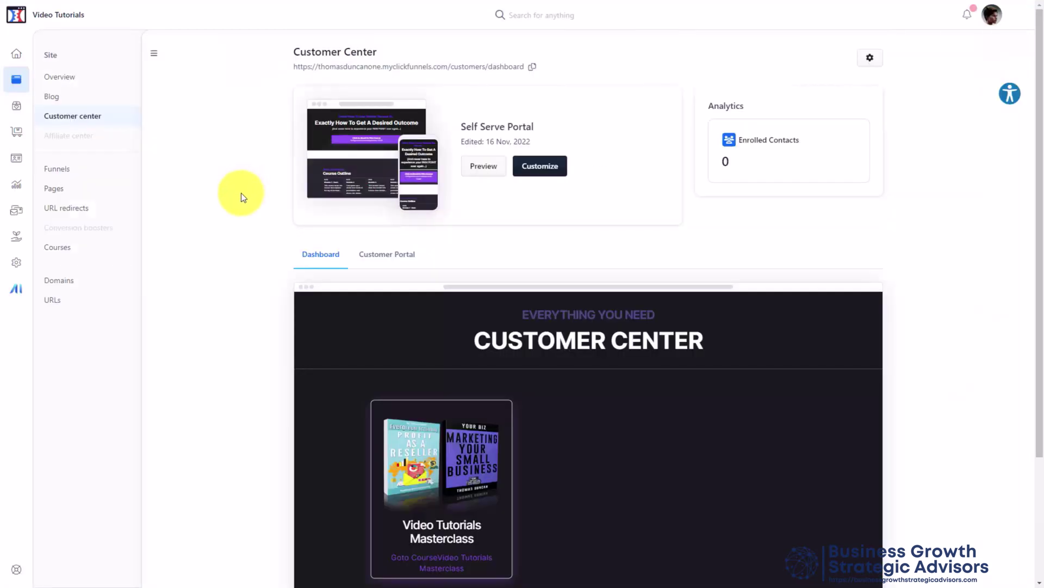
{"action": "scroll", "coordinate": [357, 256], "scroll_direction": "down", "scroll_amount": 3}
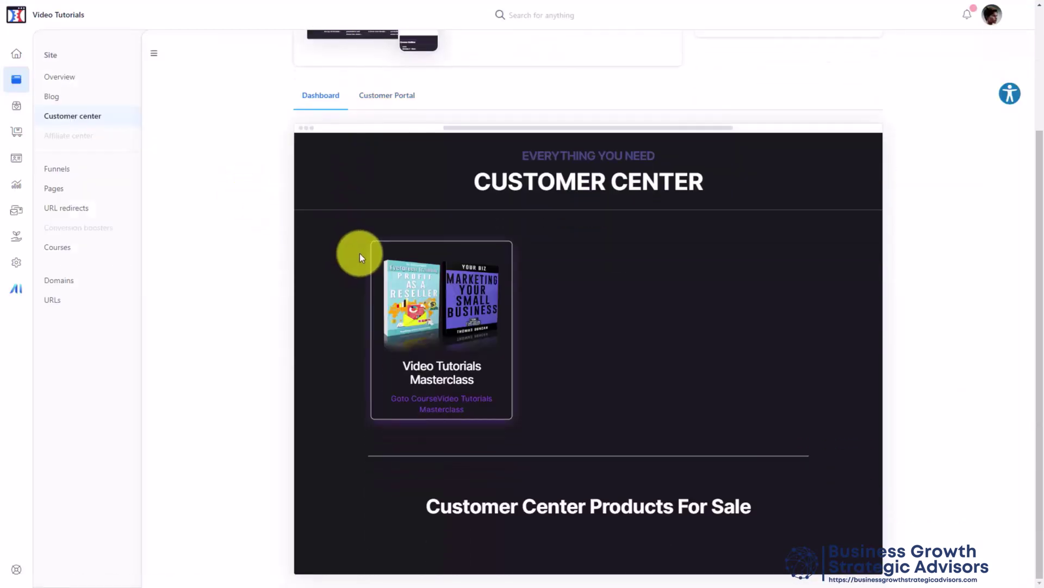
{"action": "scroll", "coordinate": [362, 253], "scroll_direction": "up", "scroll_amount": 3}
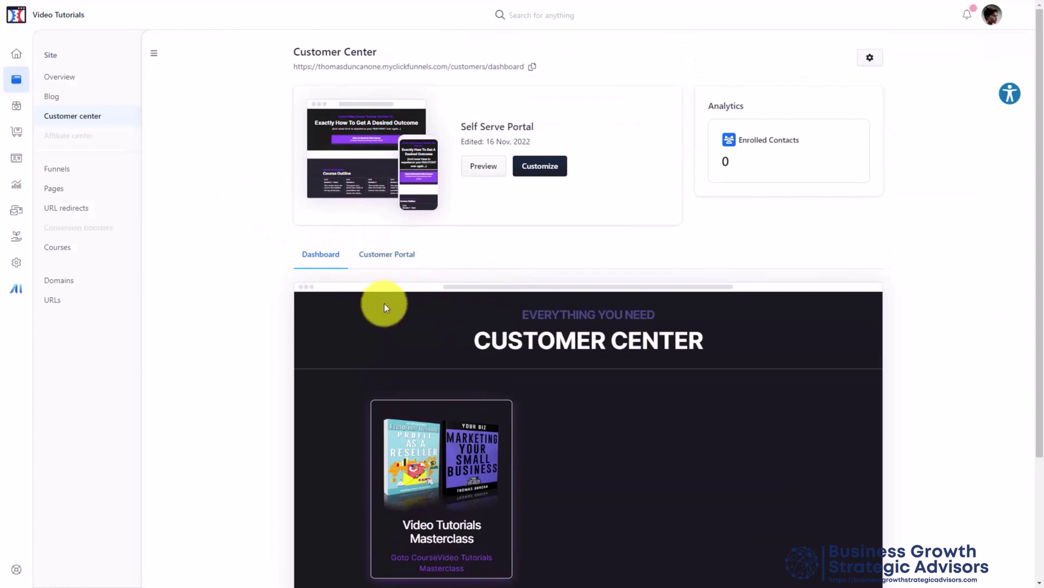
{"action": "left_click", "coordinate": [531, 167]}
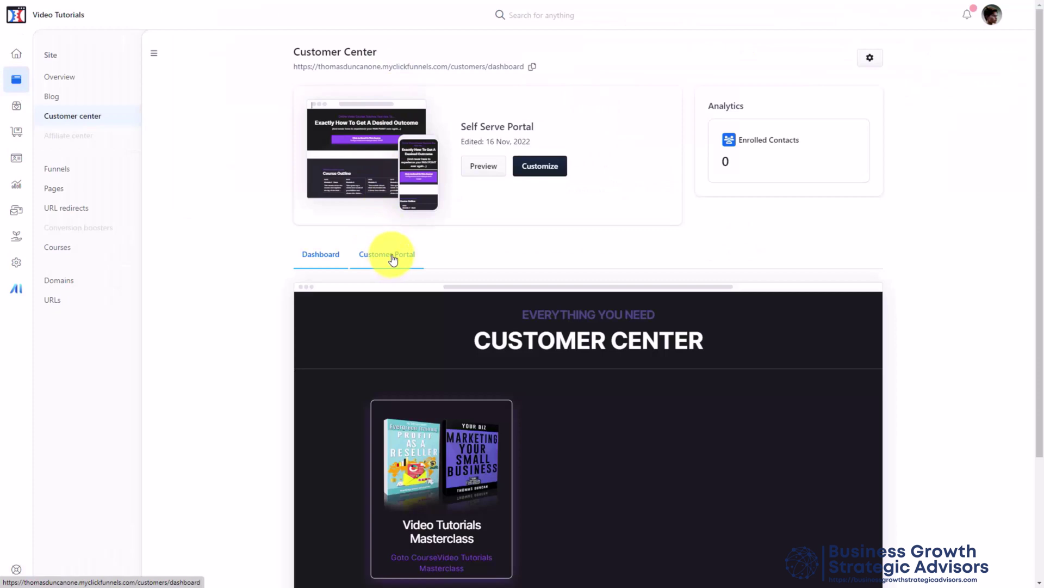
{"action": "left_click", "coordinate": [397, 257]}
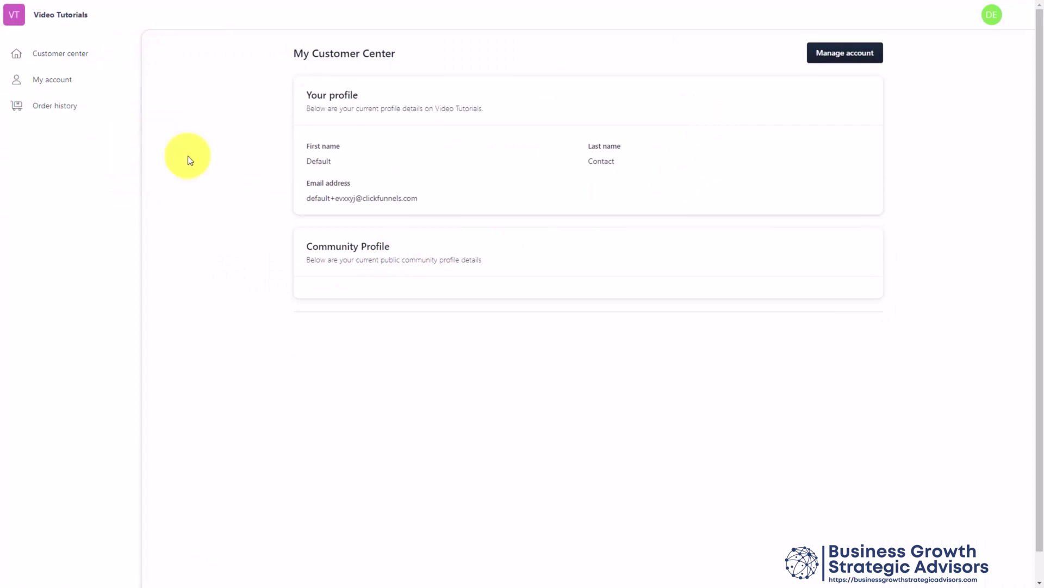
{"action": "left_click", "coordinate": [56, 108]}
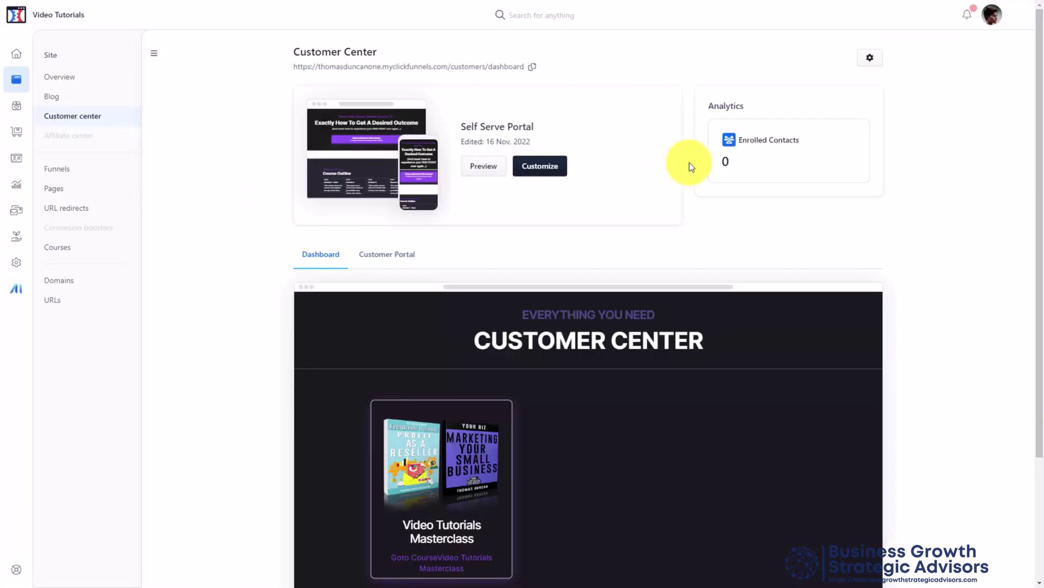
In the Customer Center settings, enable Credit Memos, Payment Method Updates, Subscription Updates, Subscription Cancel and Subscription Pause
{"action": "left_click", "coordinate": [870, 60]}
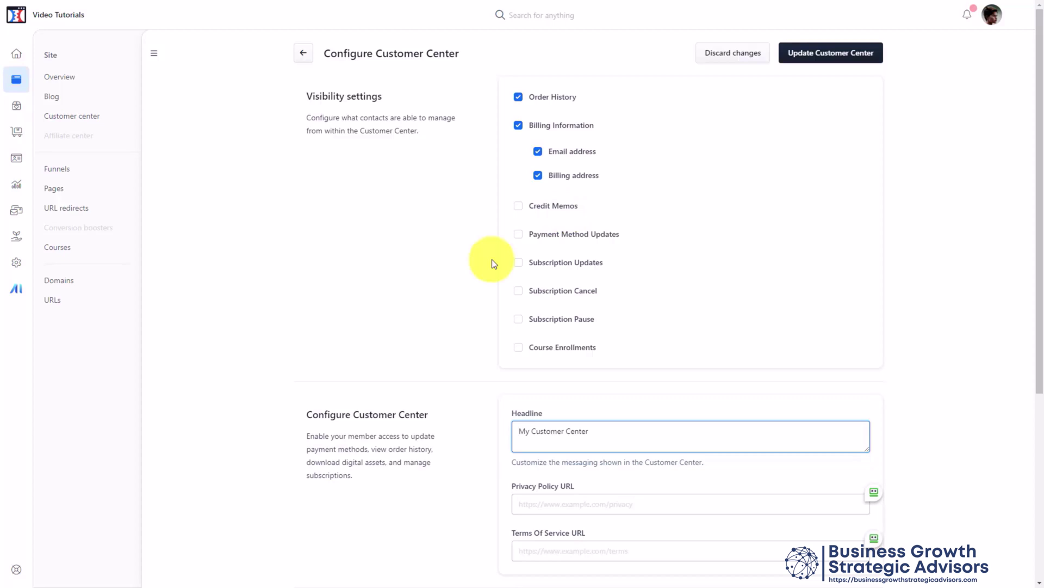
{"action": "left_click", "coordinate": [518, 206]}
{"action": "left_click", "coordinate": [518, 234]}
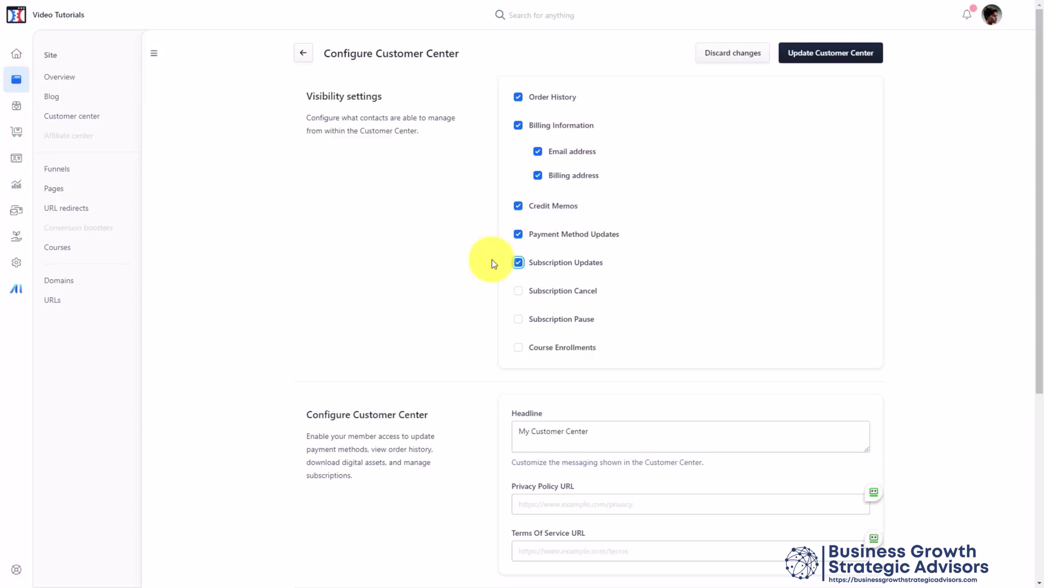
{"action": "key", "text": "Tab"}
{"action": "key", "text": "space"}
{"action": "key", "text": "Tab"}
{"action": "key", "text": "space"}
Enable Course Enrollments in the visibility settings and update the Customer Center
{"action": "scroll", "coordinate": [493, 263], "scroll_direction": "down", "scroll_amount": 2}
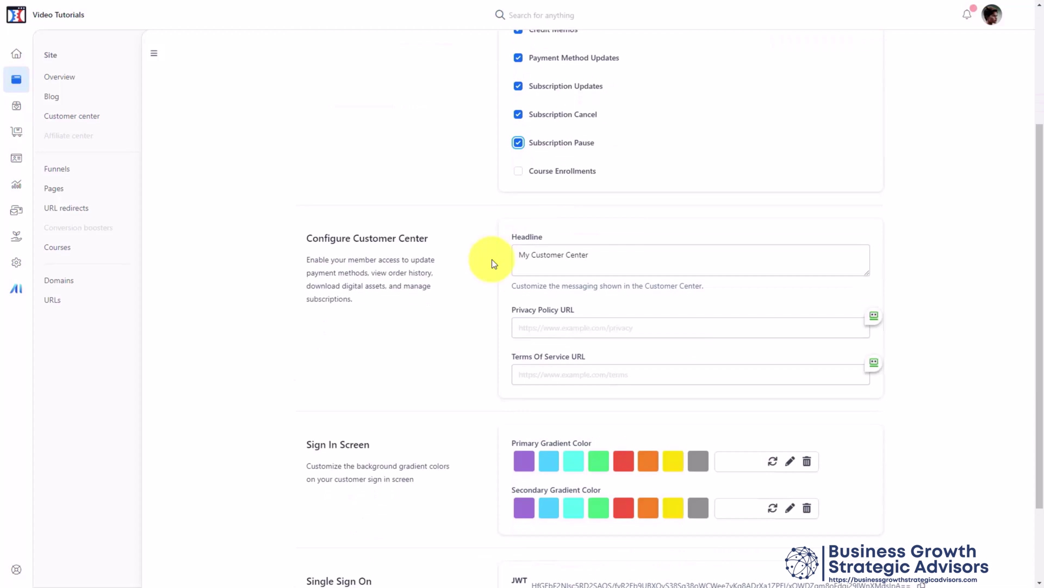
{"action": "key", "text": "Tab"}
{"action": "key", "text": "space"}
{"action": "scroll", "coordinate": [596, 271], "scroll_direction": "down", "scroll_amount": 1}
{"action": "scroll", "coordinate": [596, 271], "scroll_direction": "down", "scroll_amount": 1}
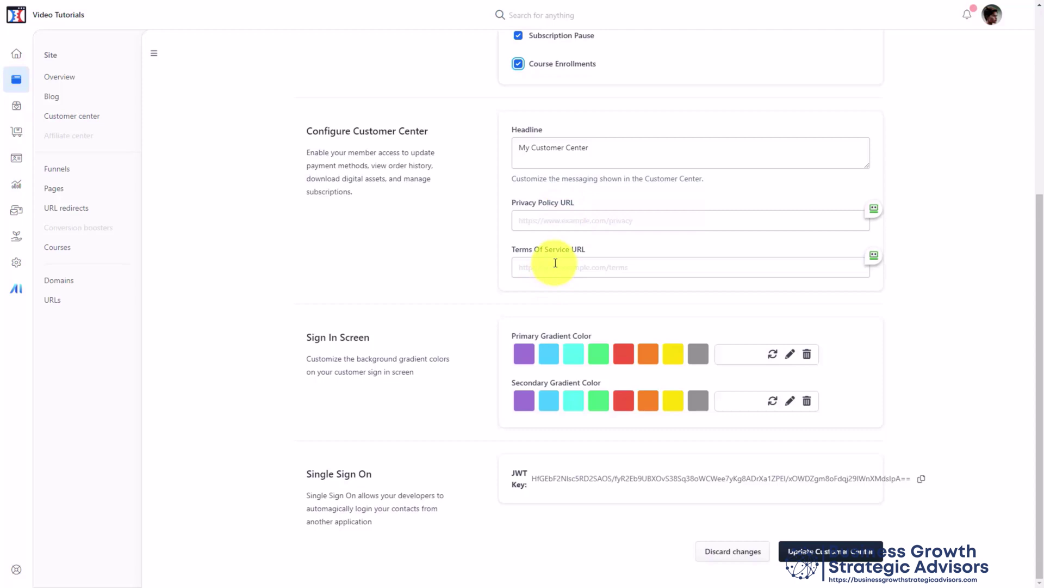
{"action": "scroll", "coordinate": [456, 152], "scroll_direction": "up", "scroll_amount": 5}
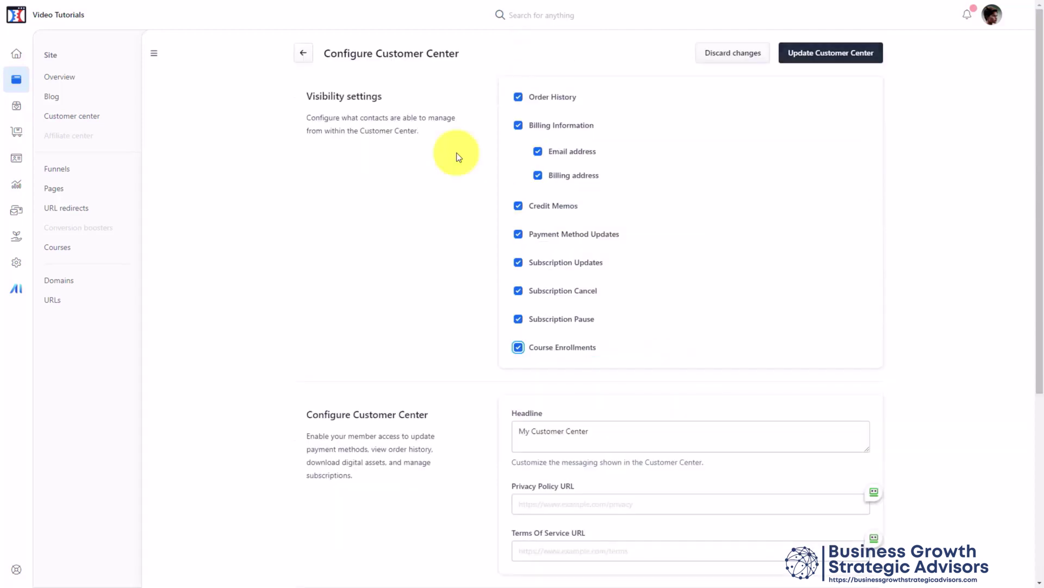
{"action": "key", "text": "Return"}
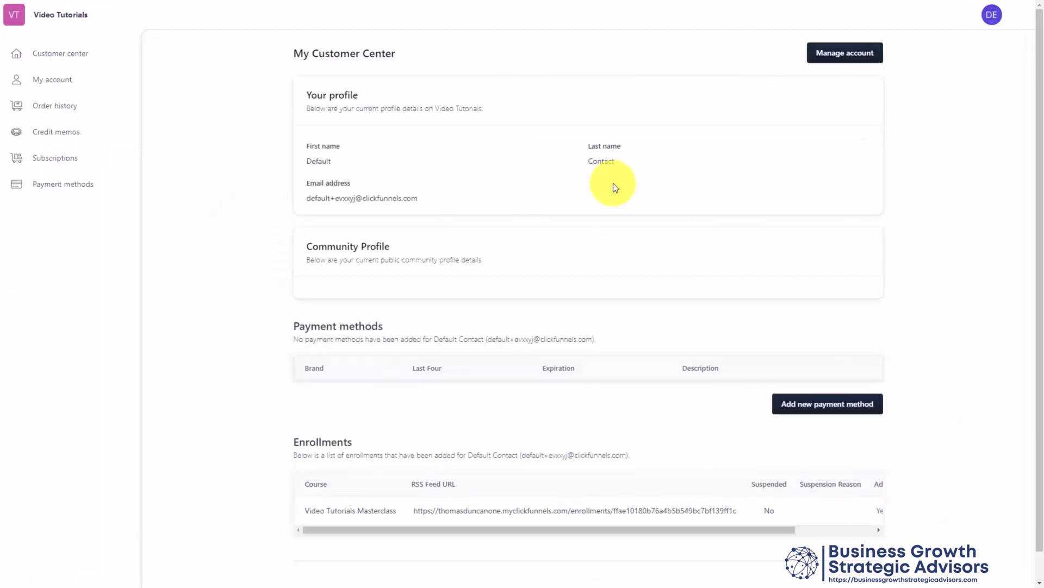
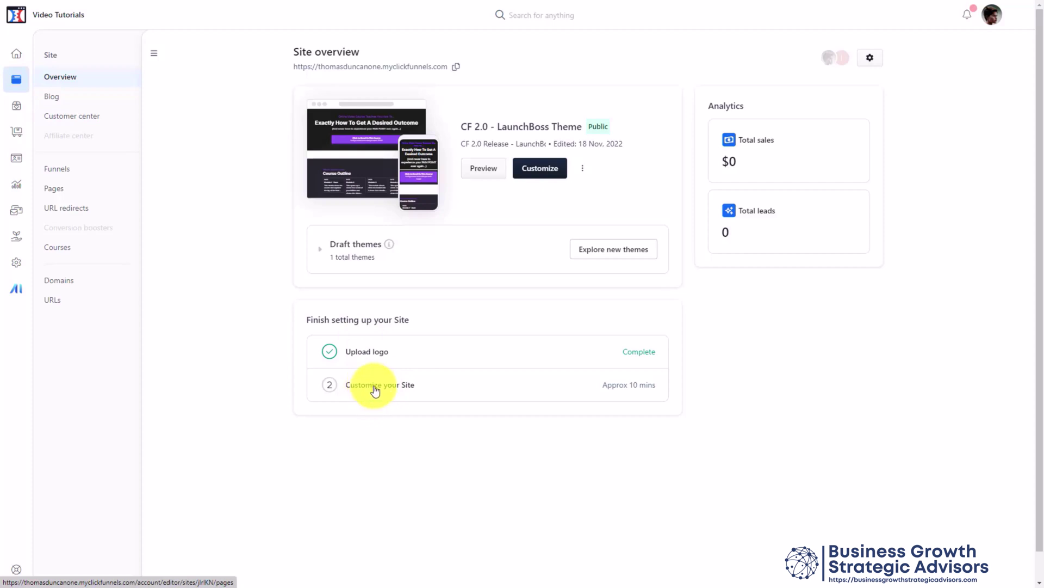
Open the site for customization and examine its theme pages, from the store front and blog templates to the Coming soon page
{"action": "left_click", "coordinate": [375, 386]}
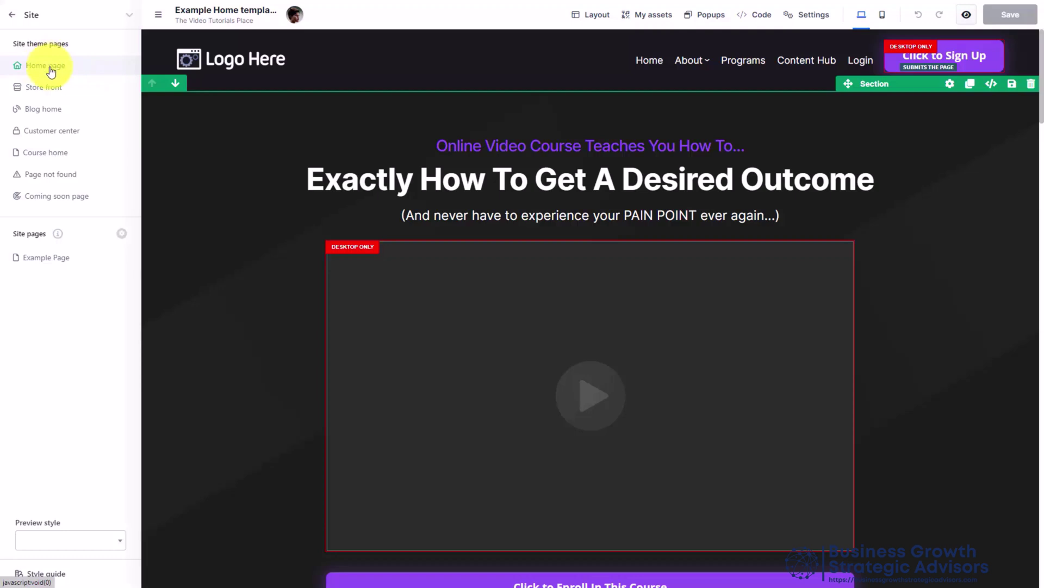
{"action": "left_click", "coordinate": [44, 90]}
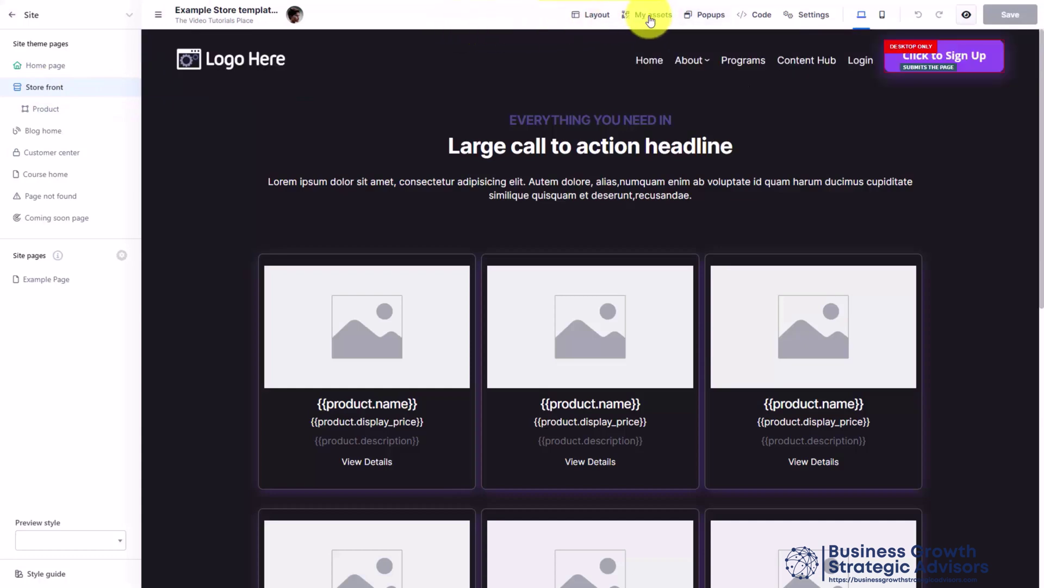
{"action": "mouse_move", "coordinate": [580, 49]}
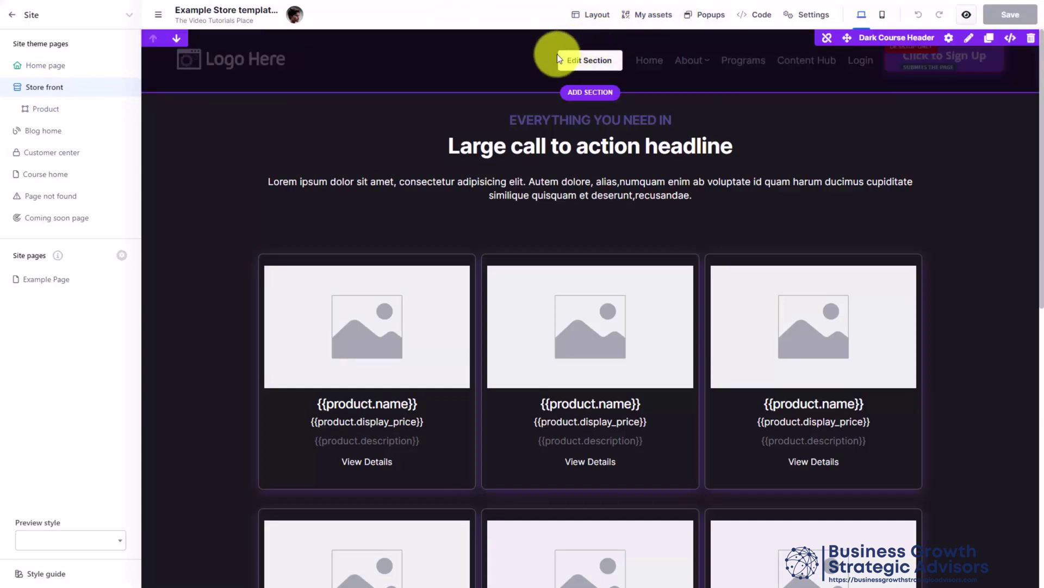
{"action": "left_click", "coordinate": [576, 146]}
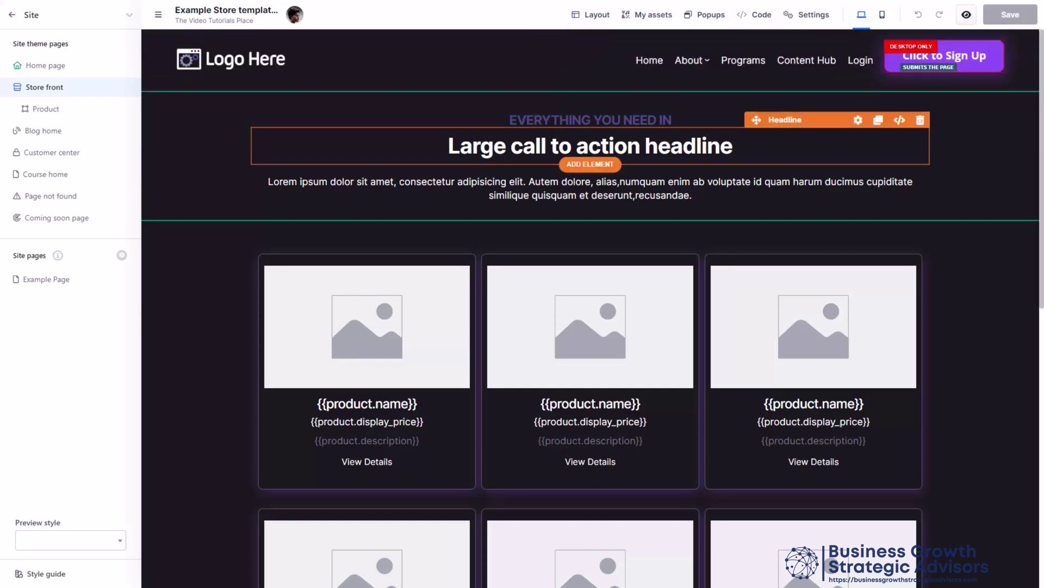
{"action": "left_click", "coordinate": [48, 133]}
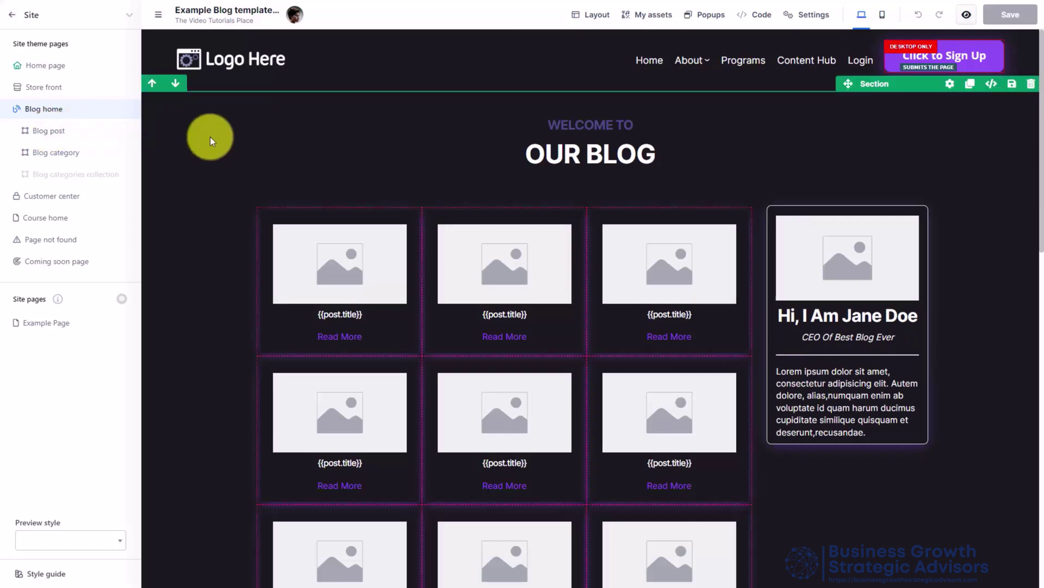
{"action": "left_click", "coordinate": [54, 134]}
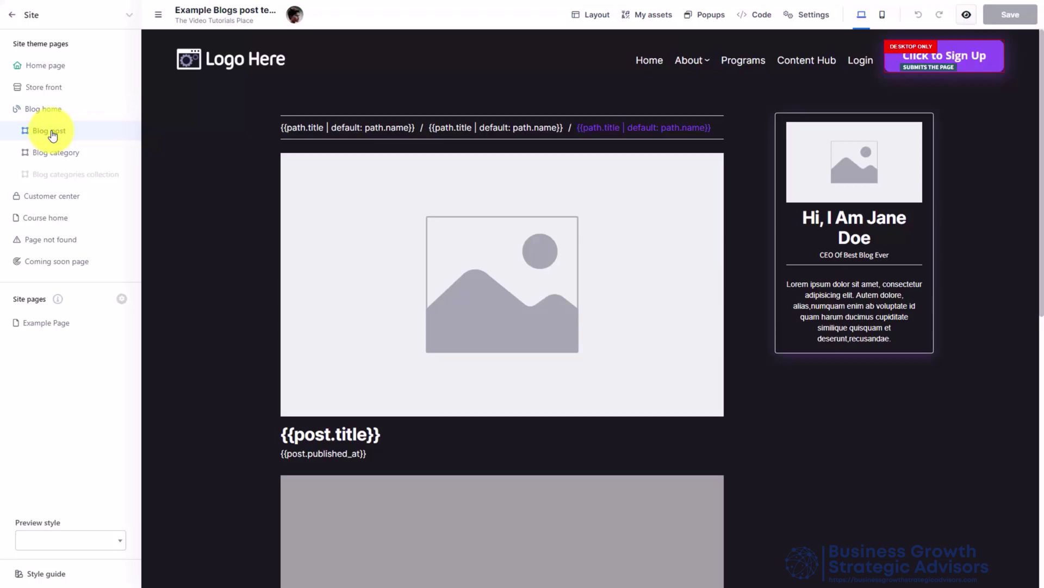
{"action": "left_click", "coordinate": [51, 157]}
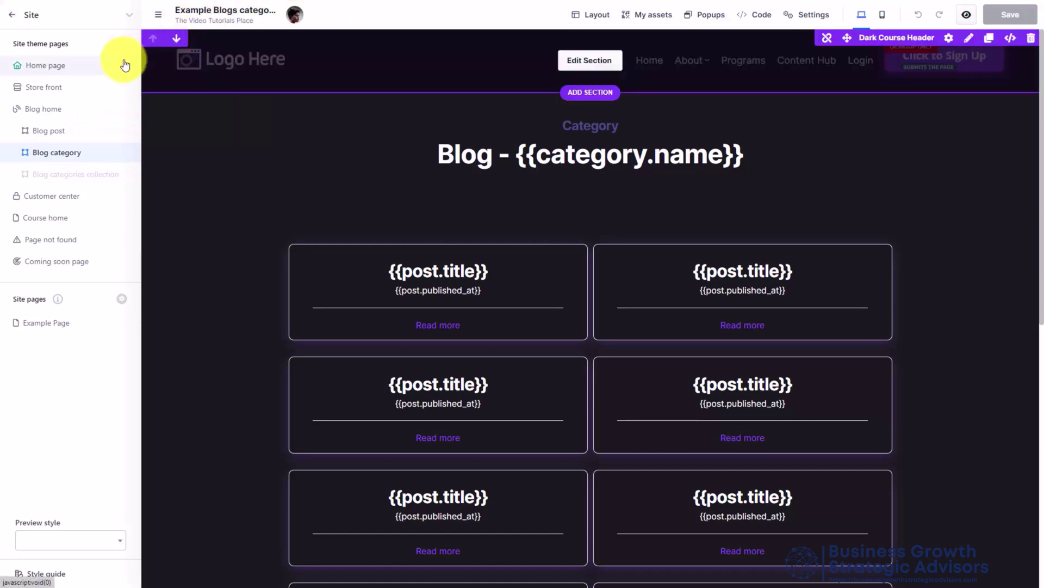
{"action": "left_click", "coordinate": [50, 199]}
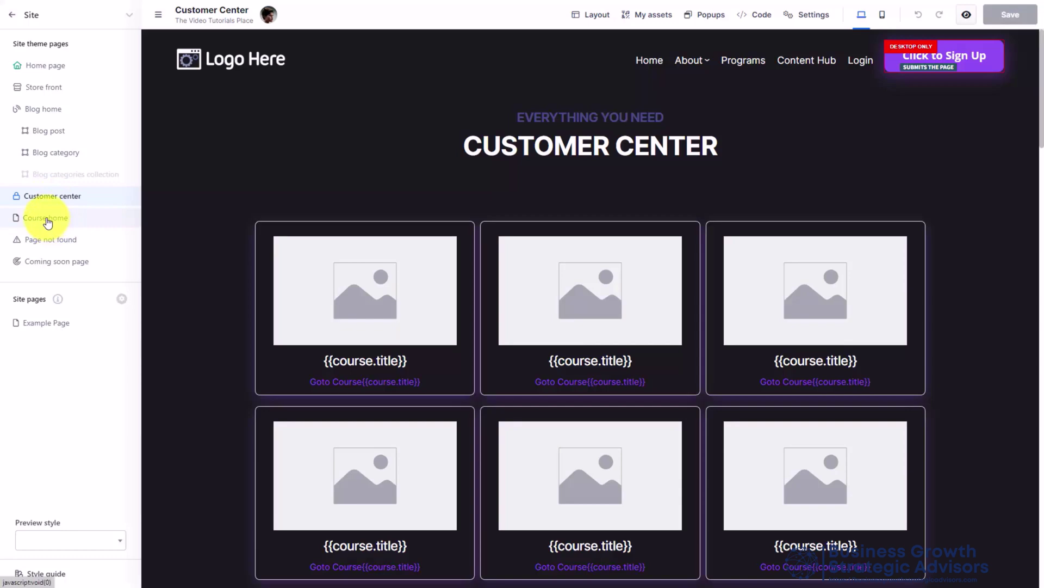
{"action": "left_click", "coordinate": [46, 218]}
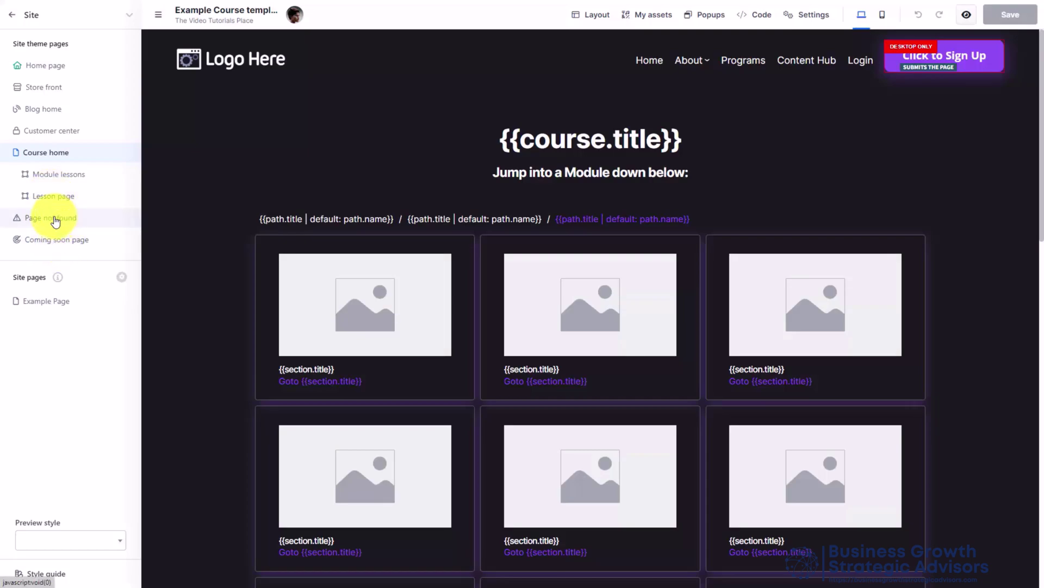
{"action": "left_click", "coordinate": [50, 220]}
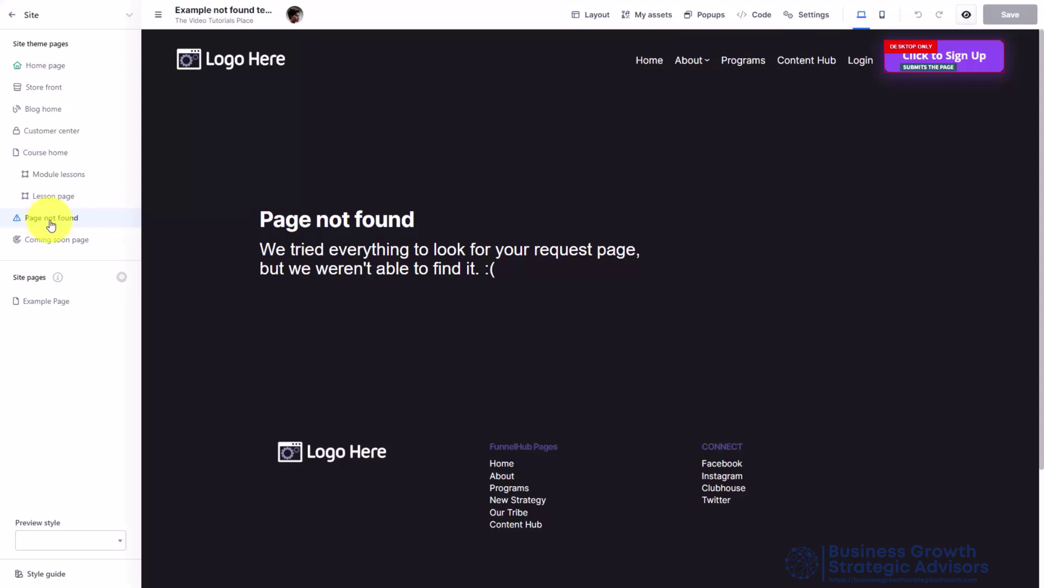
{"action": "left_click", "coordinate": [52, 242]}
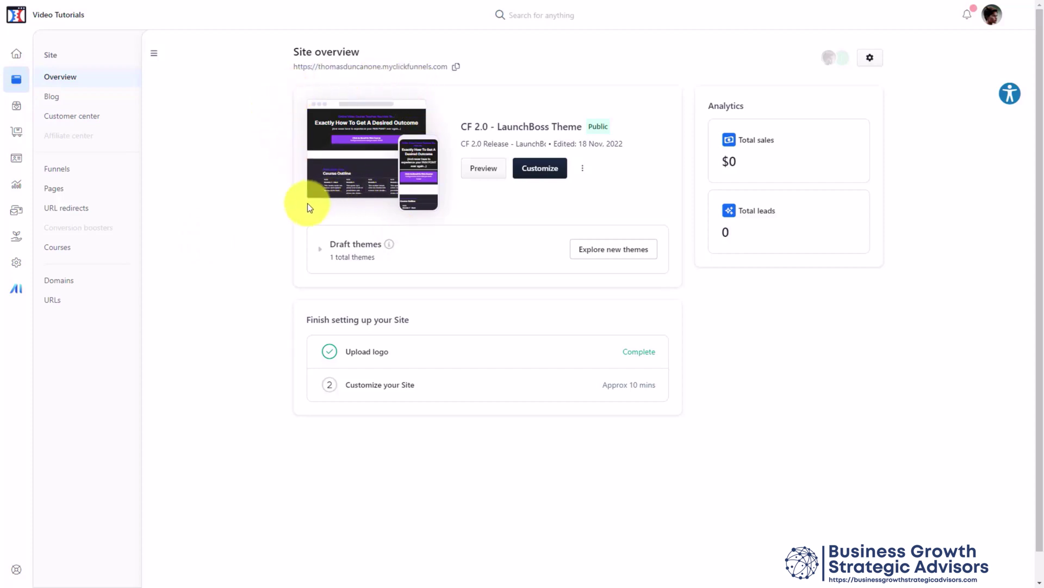
Start a new standalone page and browse the template categories from My Funnel pages through Challenge
{"action": "left_click", "coordinate": [58, 191]}
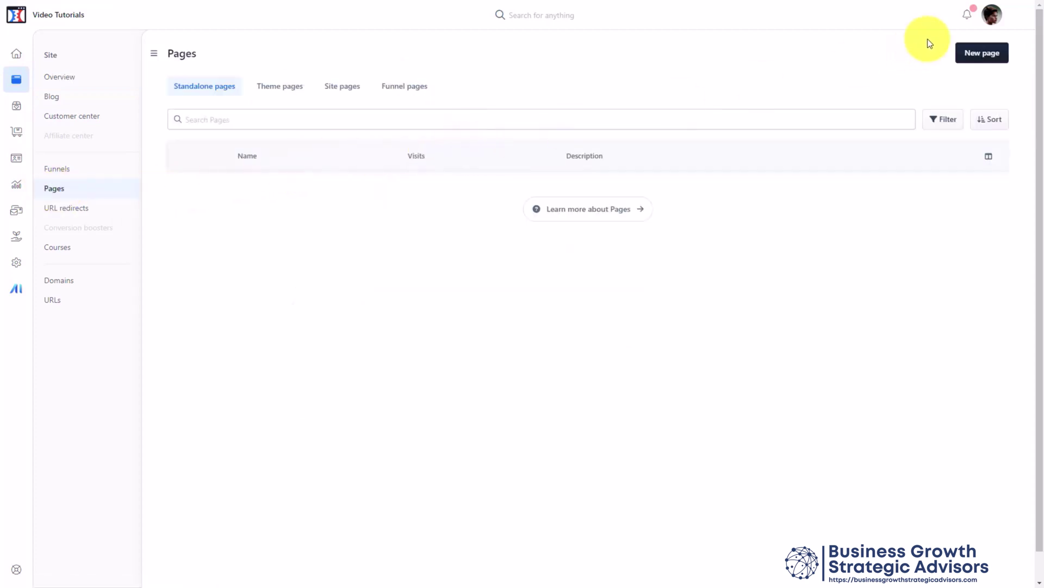
{"action": "left_click", "coordinate": [976, 53]}
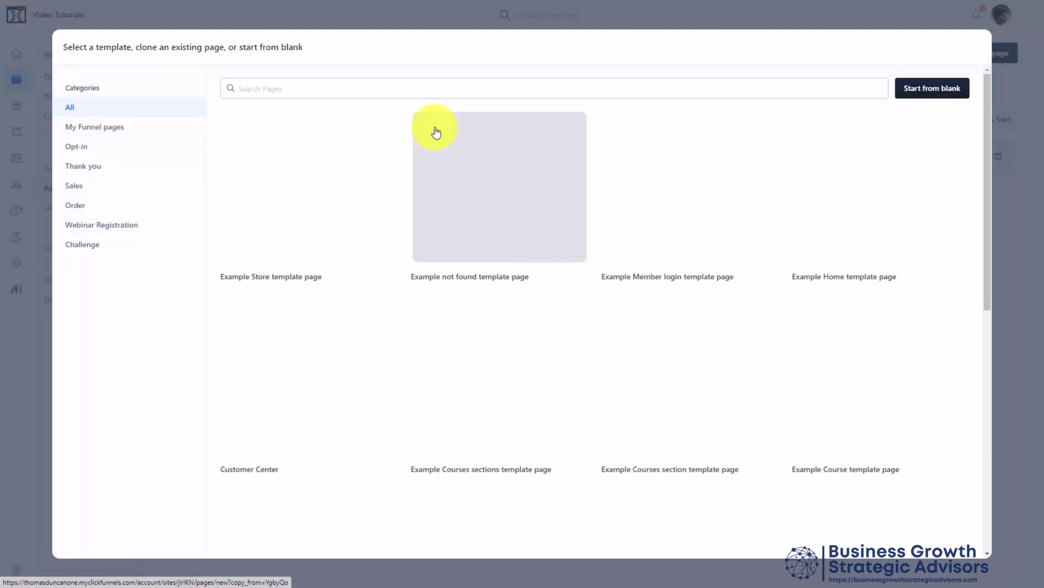
{"action": "left_click", "coordinate": [136, 130]}
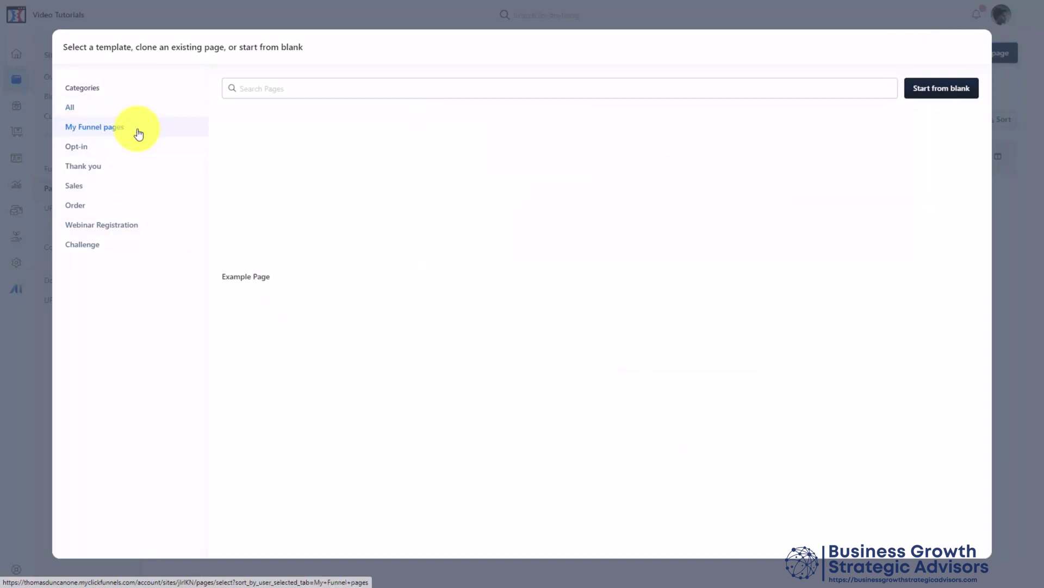
{"action": "left_click", "coordinate": [72, 148]}
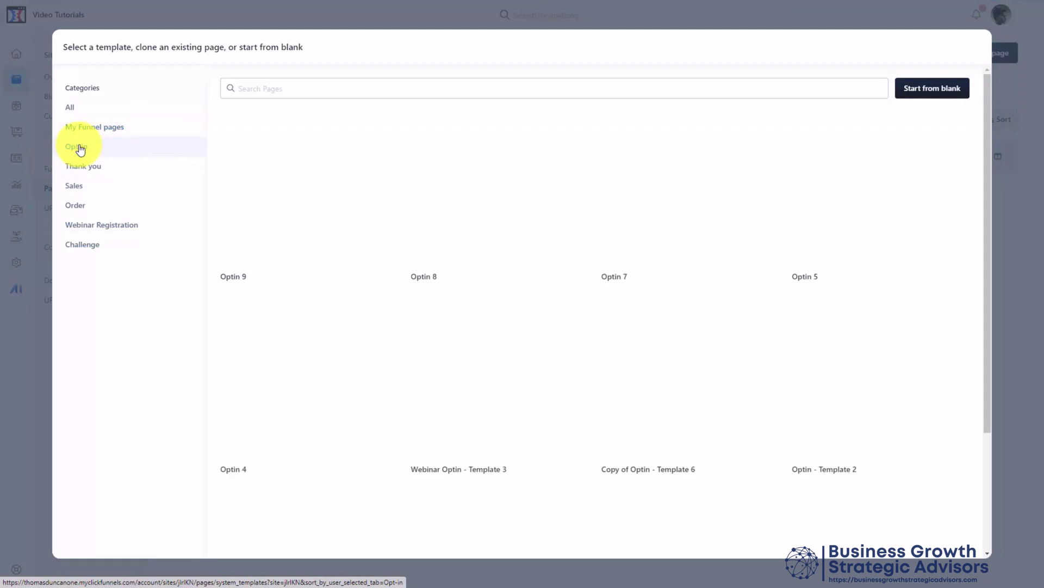
{"action": "left_click", "coordinate": [91, 167]}
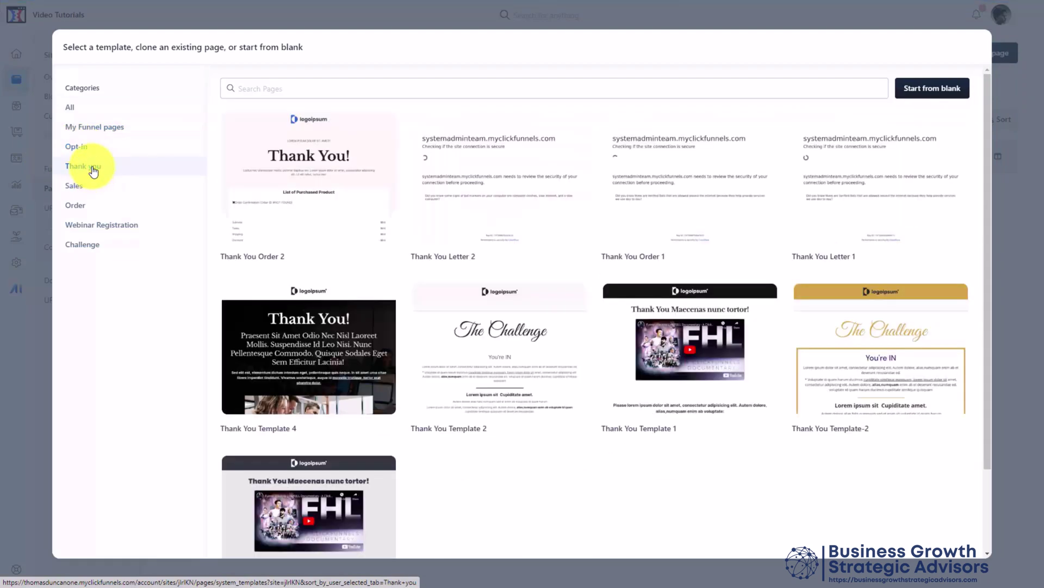
{"action": "left_click", "coordinate": [75, 188]}
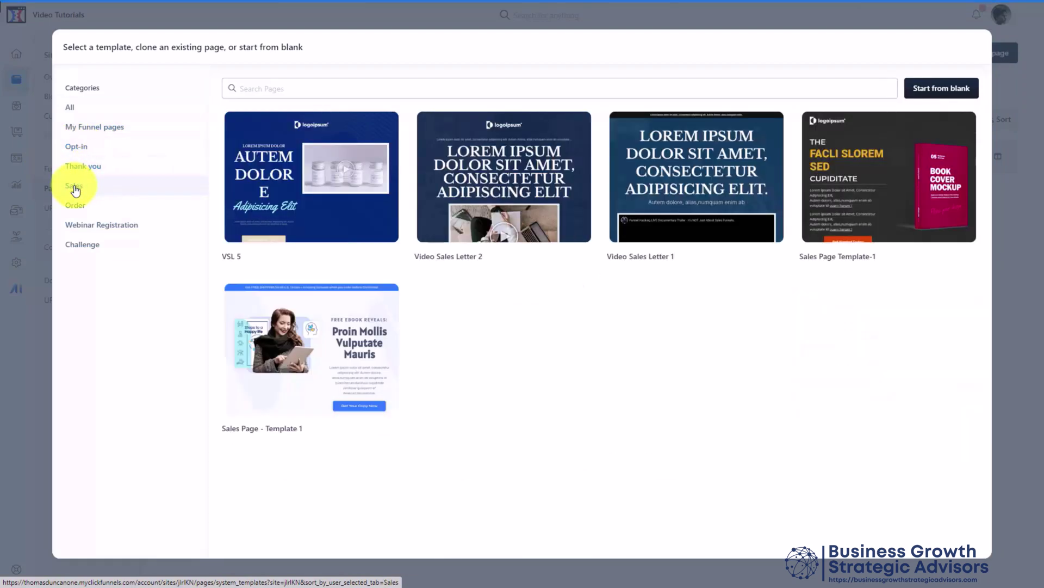
{"action": "left_click", "coordinate": [76, 206]}
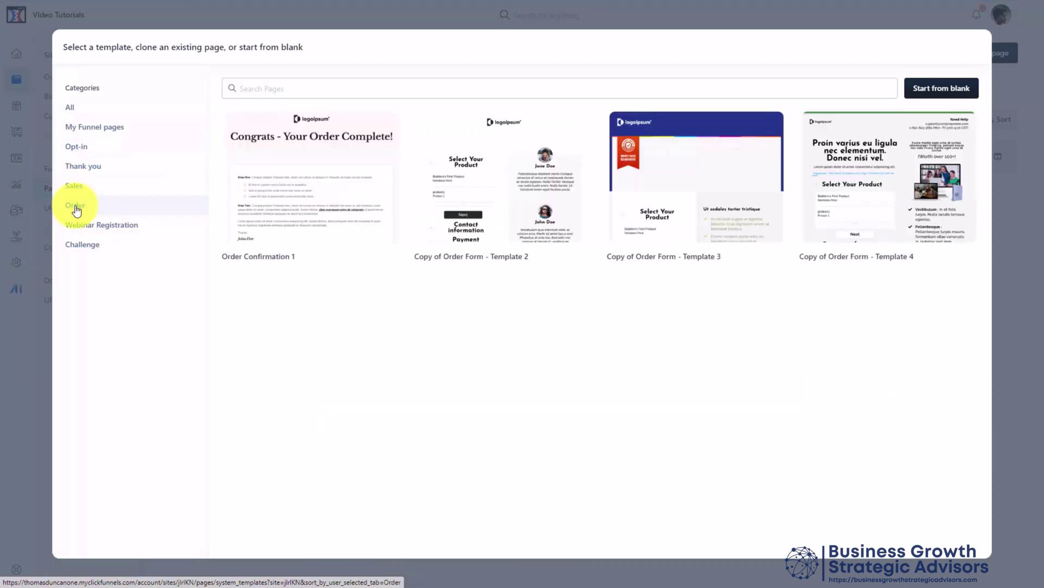
{"action": "left_click", "coordinate": [120, 231]}
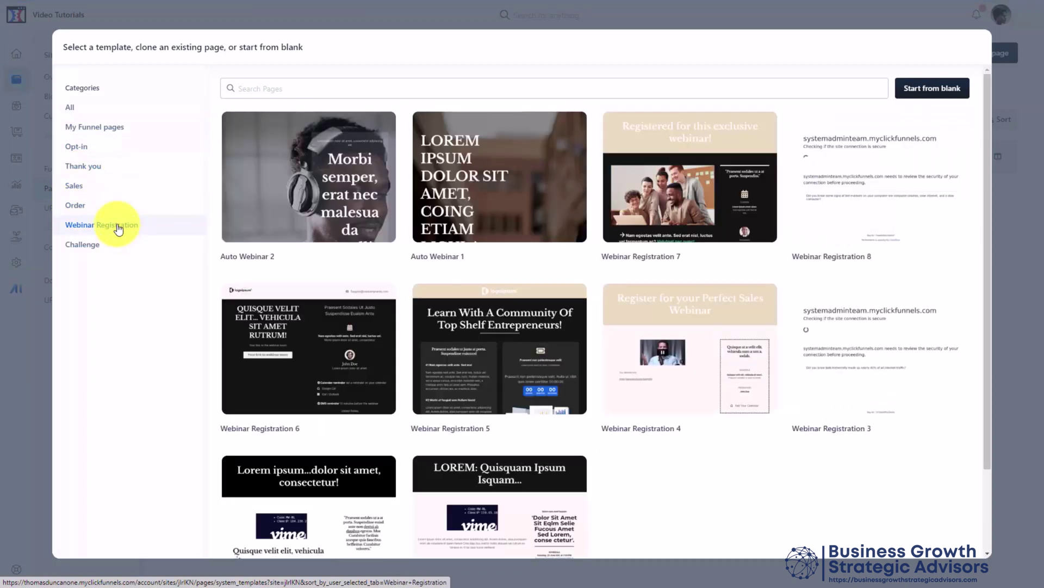
{"action": "left_click", "coordinate": [91, 245]}
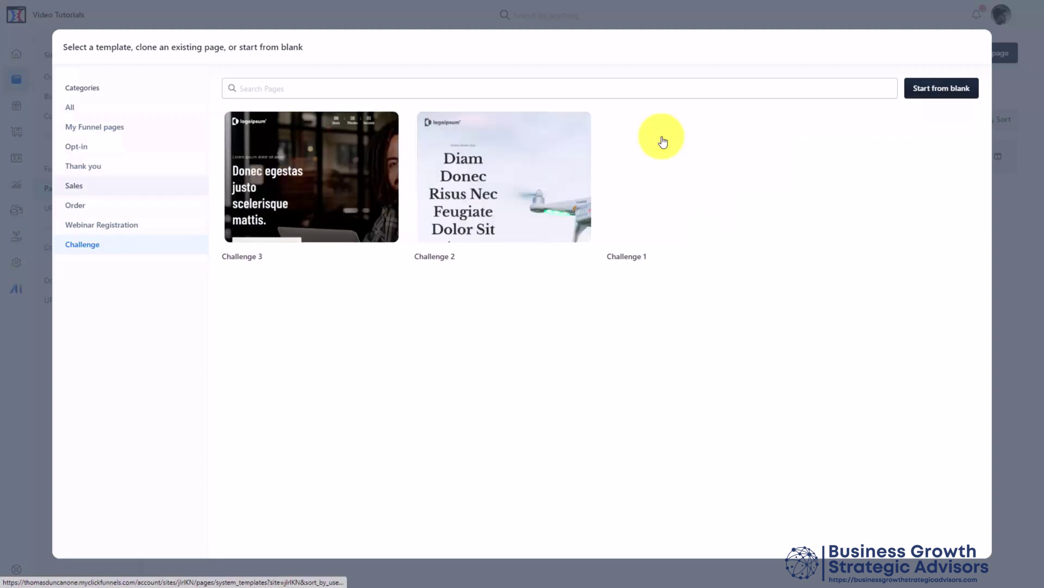
Create the page from the Video Sales Letter 2 template in the Sales category and open it for editing
{"action": "left_click", "coordinate": [74, 186]}
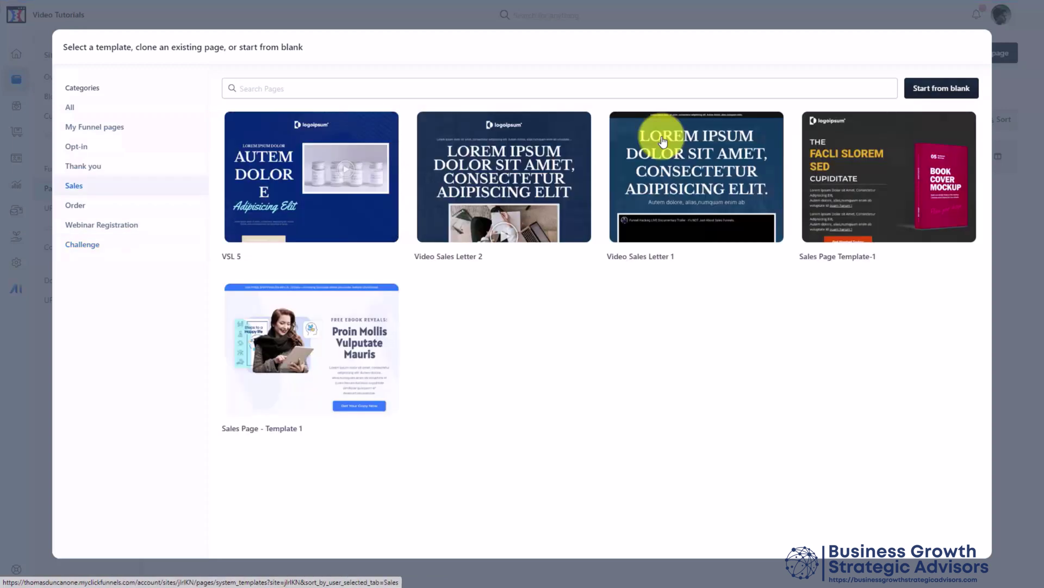
{"action": "left_click", "coordinate": [663, 141]}
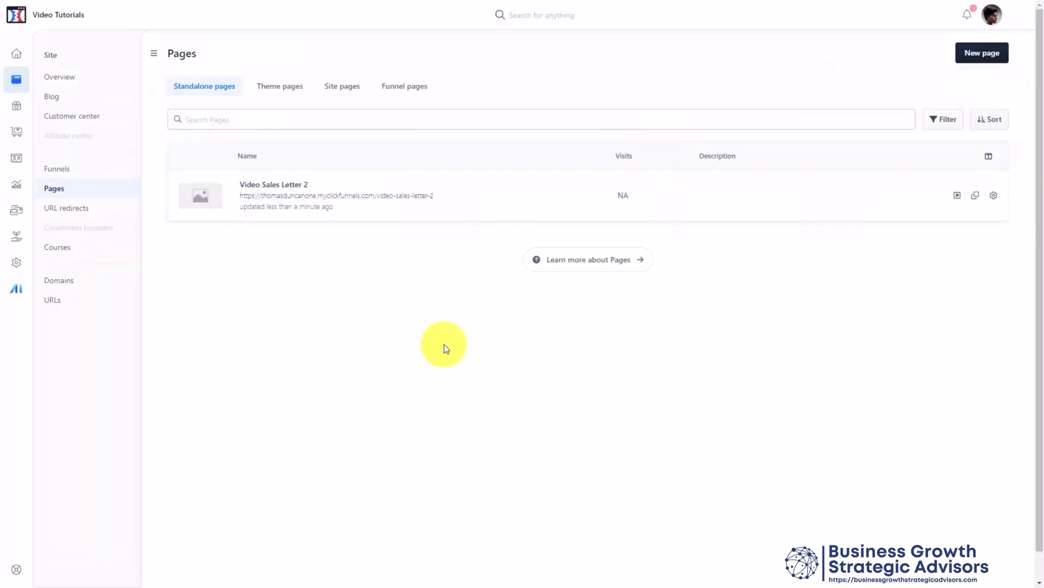
{"action": "left_click", "coordinate": [294, 222]}
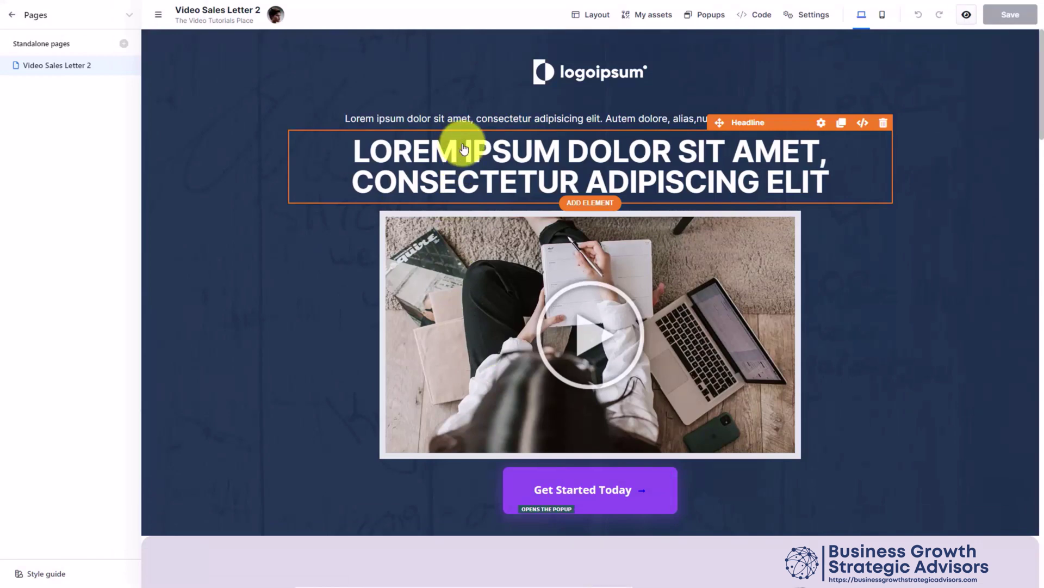
Inspect the page's headline text, the video popup's settings and the Get Started Today button's settings
{"action": "left_click", "coordinate": [462, 153]}
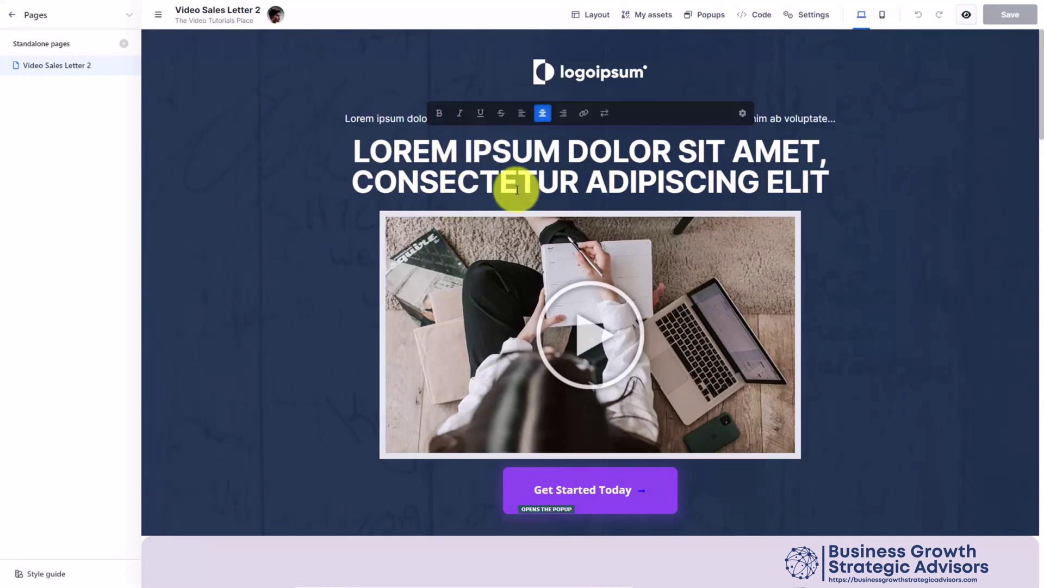
{"action": "left_click", "coordinate": [577, 261]}
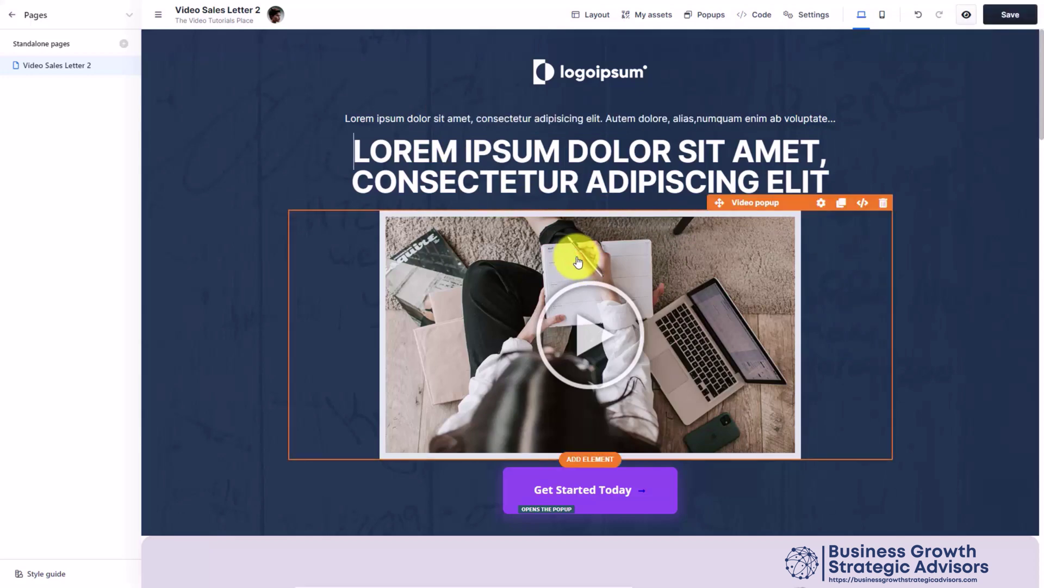
{"action": "left_click", "coordinate": [822, 203]}
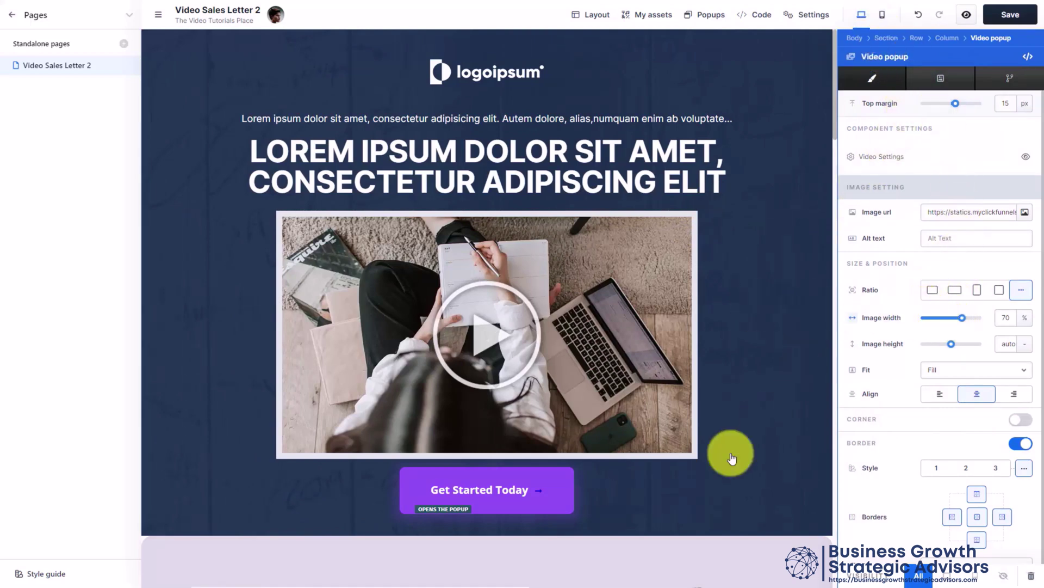
{"action": "left_click", "coordinate": [500, 492]}
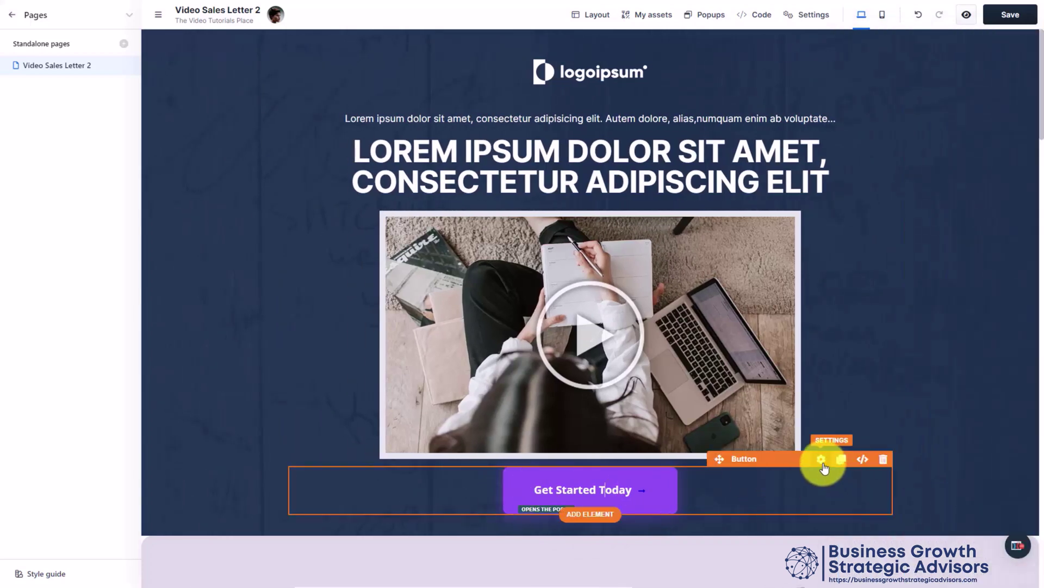
{"action": "left_click", "coordinate": [821, 459]}
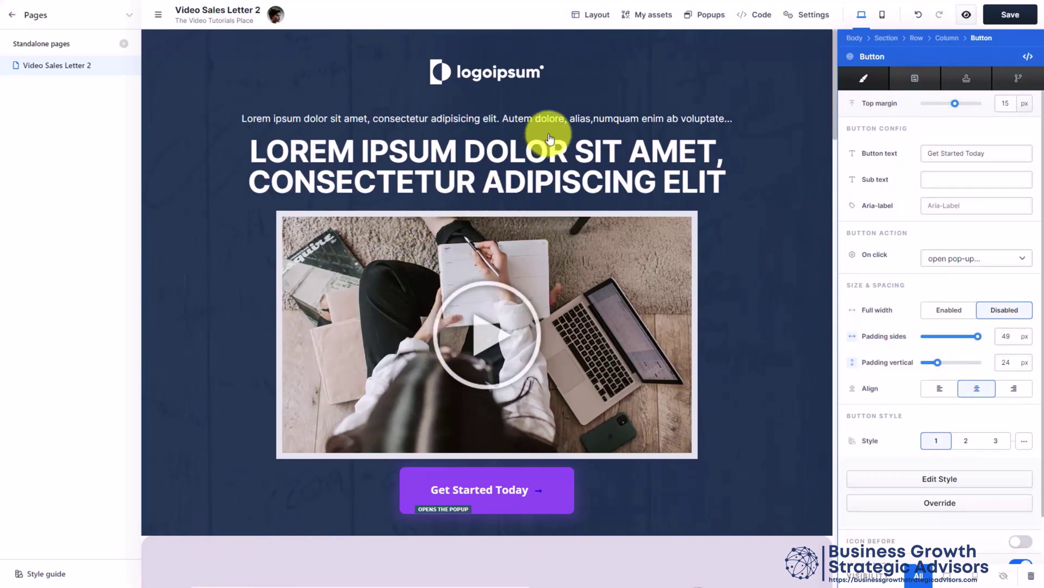
Save the Video Sales Letter 2 page and return to the list of standalone pages
{"action": "left_click", "coordinate": [1010, 14]}
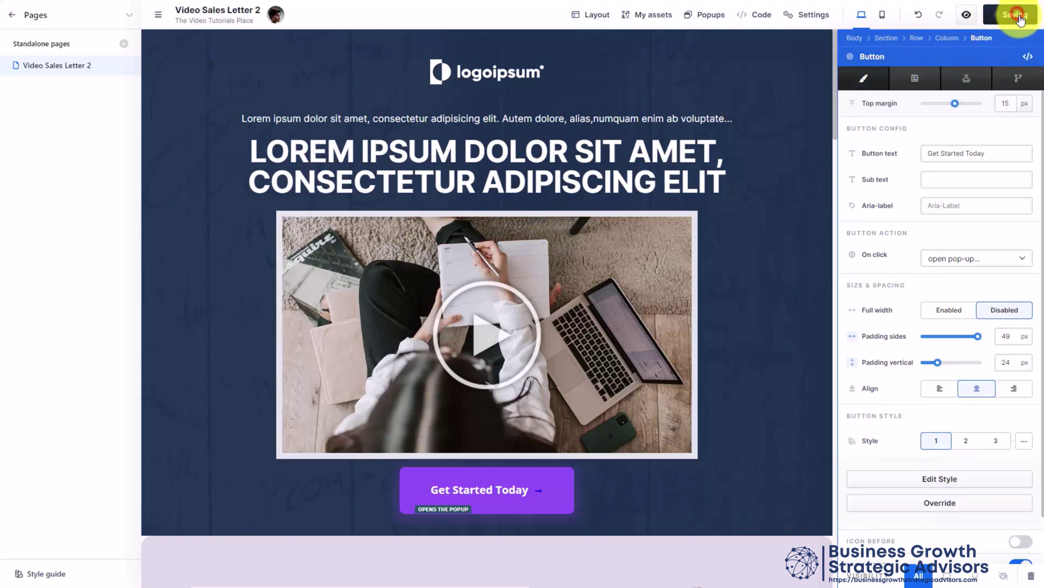
{"action": "left_click", "coordinate": [38, 15]}
{"action": "left_click", "coordinate": [11, 15]}
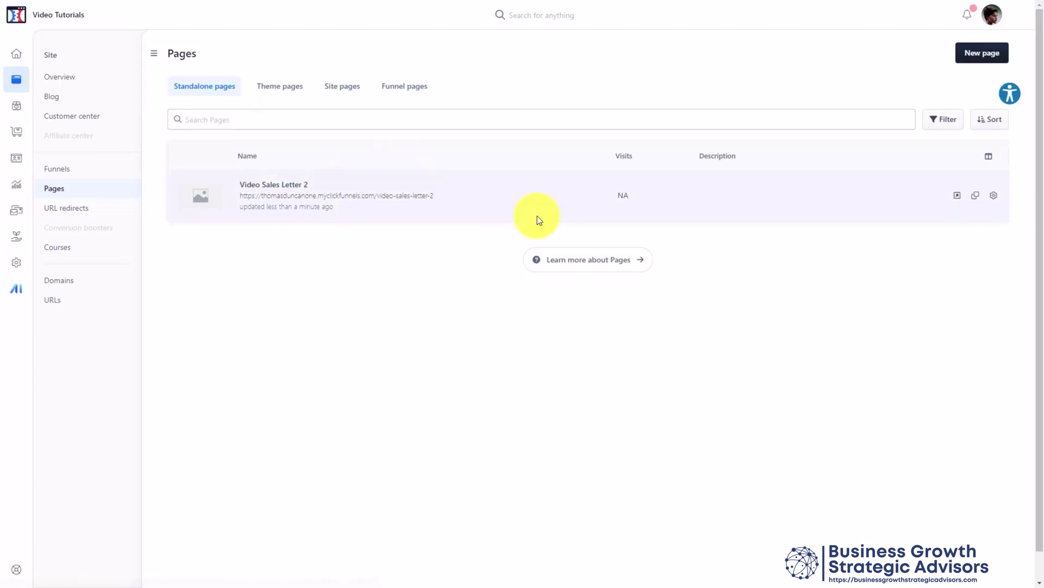
From the page's settings, view all URLs and update the path of Video Sales Letter 2 to /video-sales-tutorials
{"action": "left_click", "coordinate": [995, 196]}
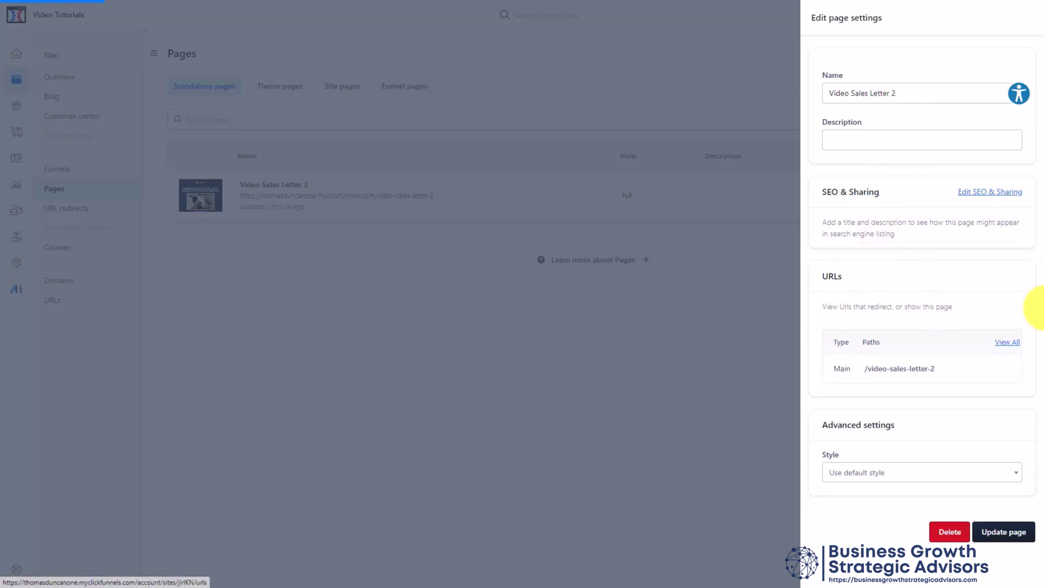
{"action": "left_click", "coordinate": [1008, 341]}
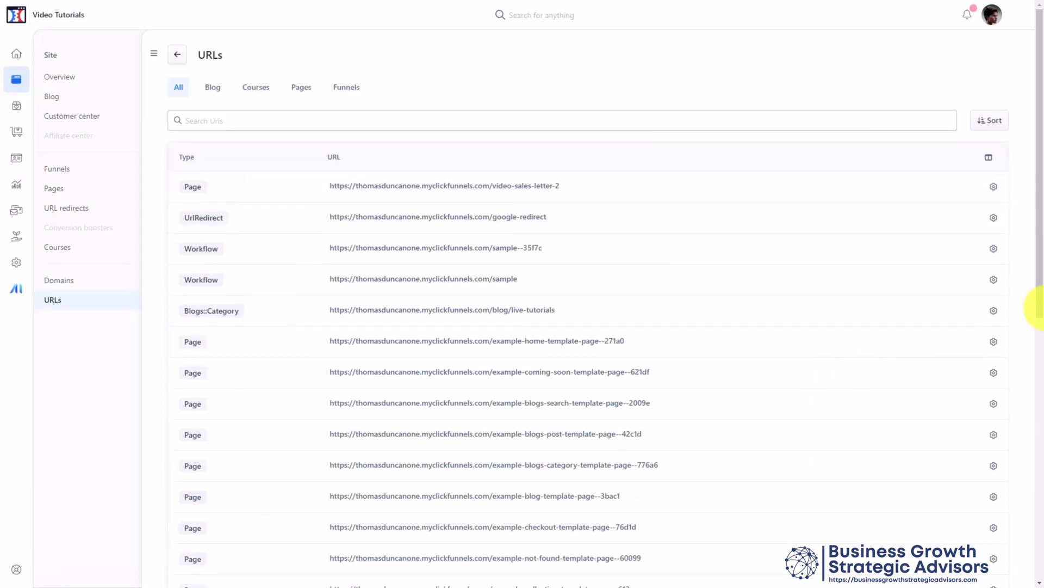
{"action": "left_click", "coordinate": [994, 186]}
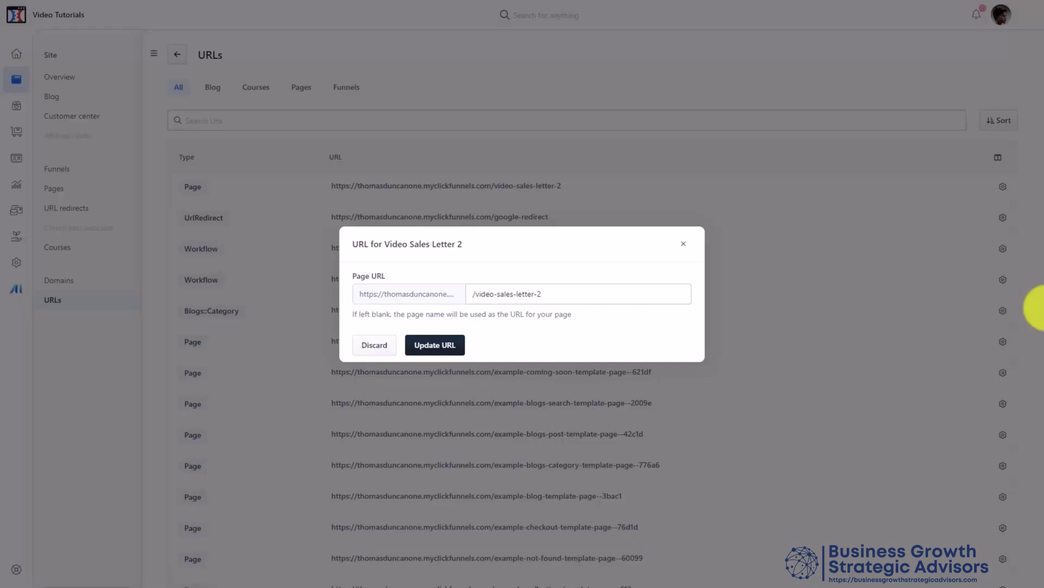
{"action": "key", "text": "BackSpace"}
{"action": "key", "text": "BackSpace"}
{"action": "key", "text": "BackSpace"}
{"action": "key", "text": "BackSpace"}
{"action": "key", "text": "BackSpace"}
{"action": "key", "text": "BackSpace"}
{"action": "key", "text": "BackSpace"}
{"action": "key", "text": "BackSpace"}
{"action": "type", "text": "tutorials"}
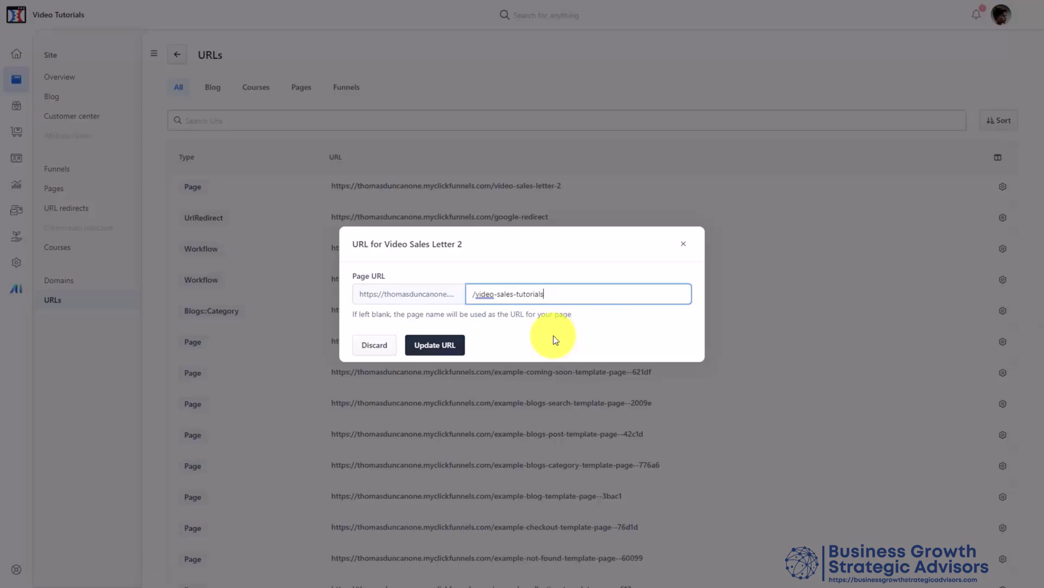
{"action": "left_click", "coordinate": [434, 345]}
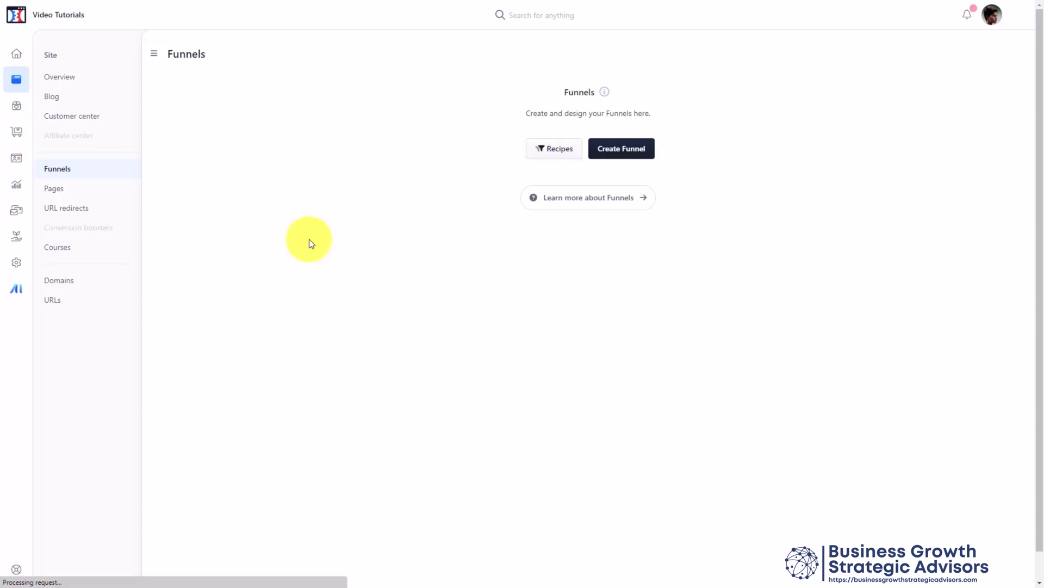
Create a new blank funnel named Video Tutorials Masterclass Funnel
{"action": "left_click", "coordinate": [611, 154]}
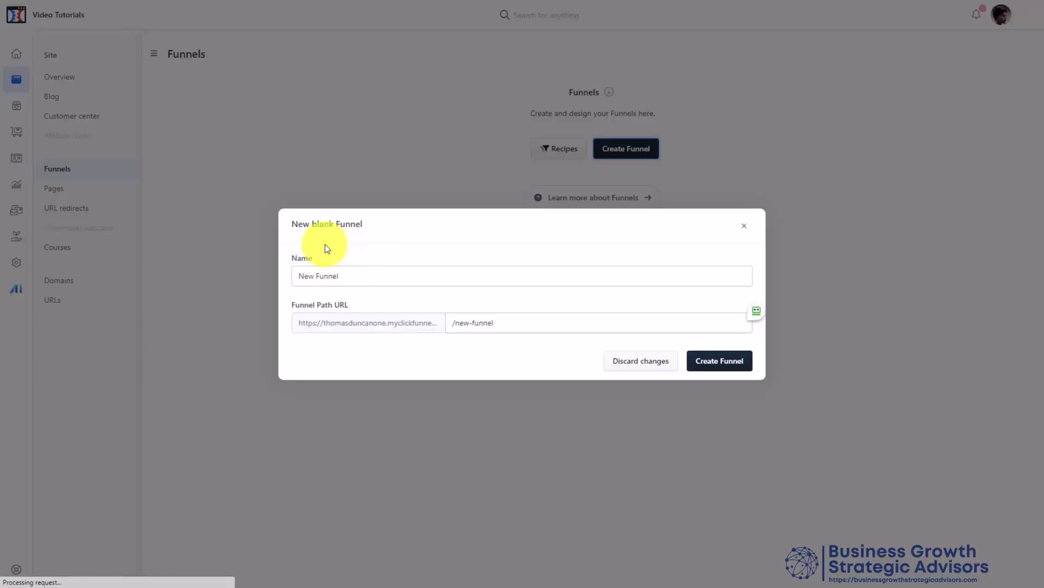
{"action": "left_click", "coordinate": [358, 276]}
{"action": "key", "text": "ctrl+a"}
{"action": "type", "text": "Video Tutorials Masterclass Funnel"}
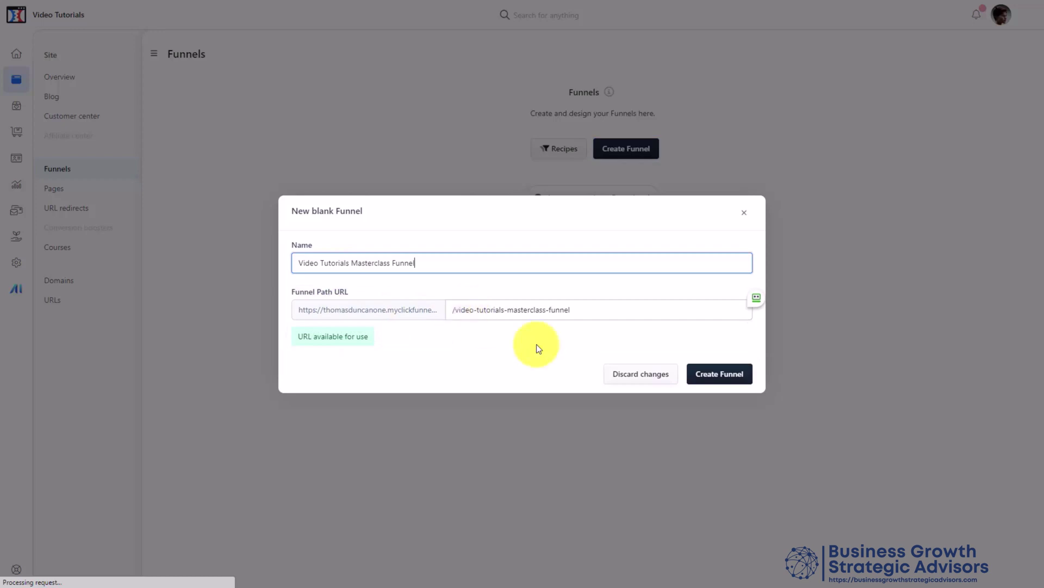
{"action": "left_click", "coordinate": [710, 375]}
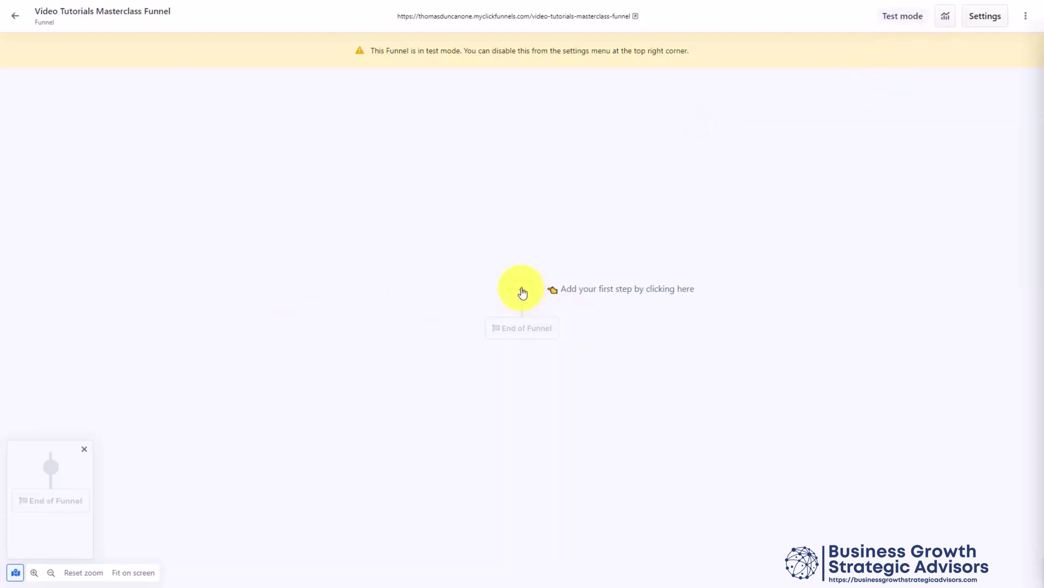
Add a page as the funnel's first step and look through the My Funnel pages, Opt-in and Sales templates
{"action": "left_click", "coordinate": [522, 292]}
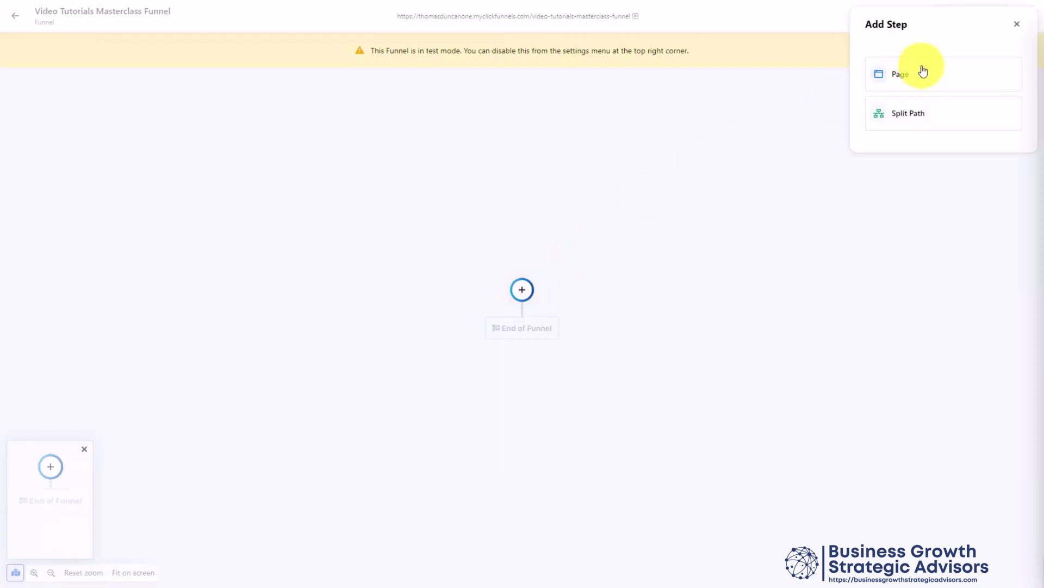
{"action": "left_click", "coordinate": [905, 79]}
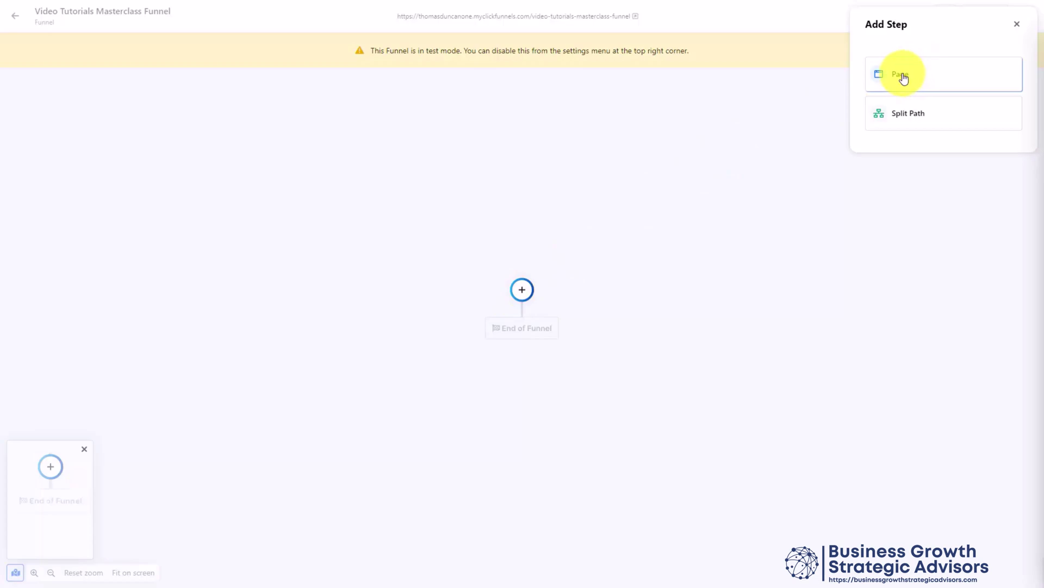
{"action": "left_click", "coordinate": [903, 77]}
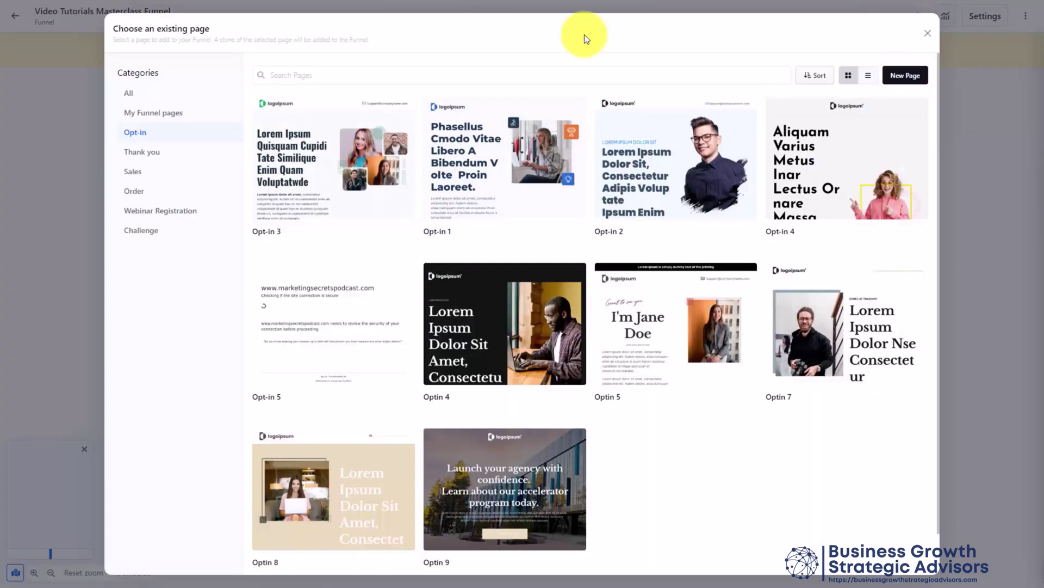
{"action": "left_click", "coordinate": [167, 113]}
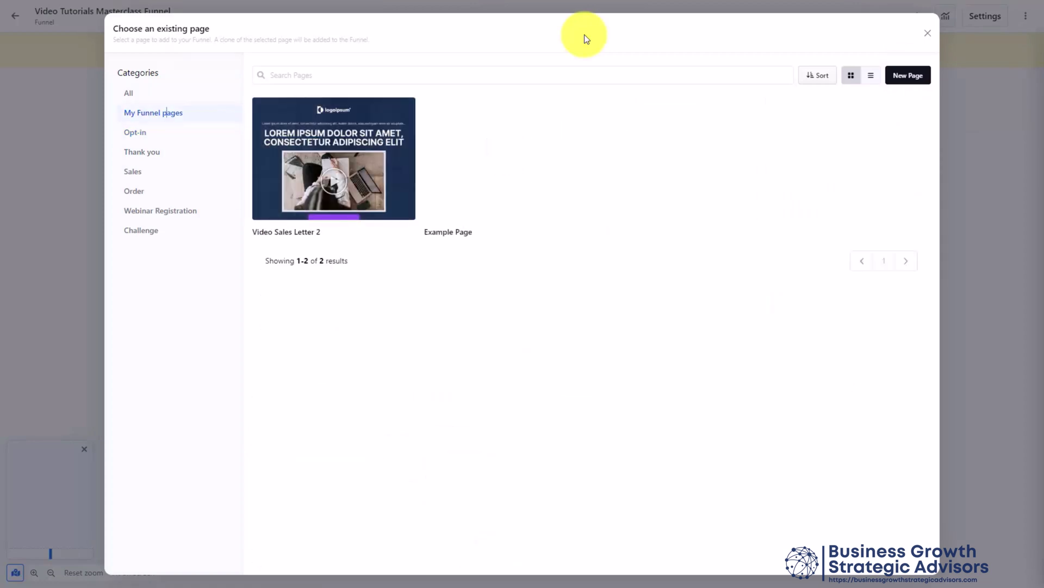
{"action": "left_click", "coordinate": [134, 132]}
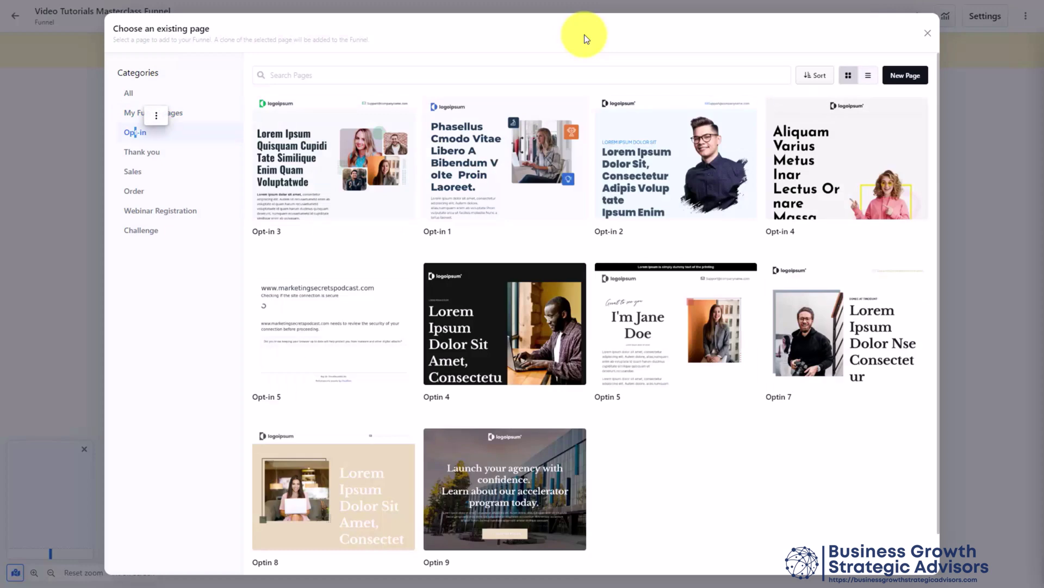
{"action": "left_click", "coordinate": [134, 172]}
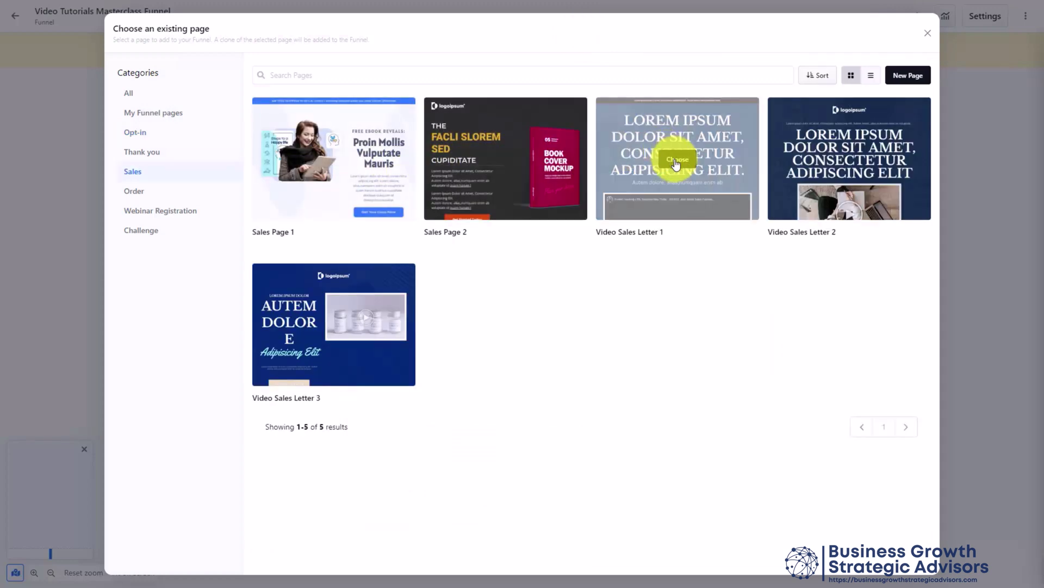
Create the page from Video Sales Letter 1, named Video Tutorials Masterclass In Person Event, description In Person Event, URL in-person-event, without search engine indexing
{"action": "left_click", "coordinate": [677, 160]}
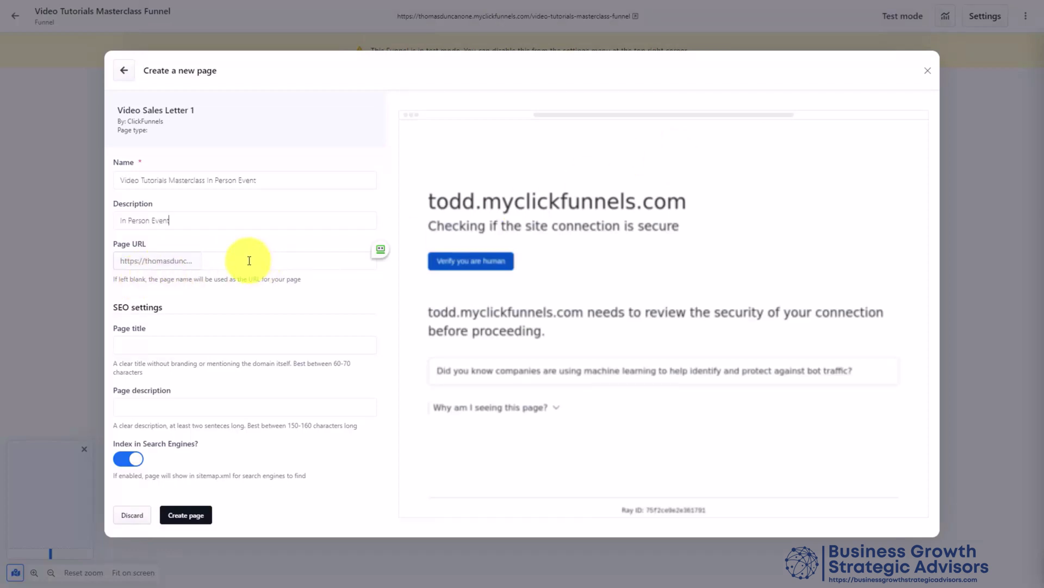
{"action": "left_click", "coordinate": [249, 260]}
{"action": "type", "text": "in-person-event"}
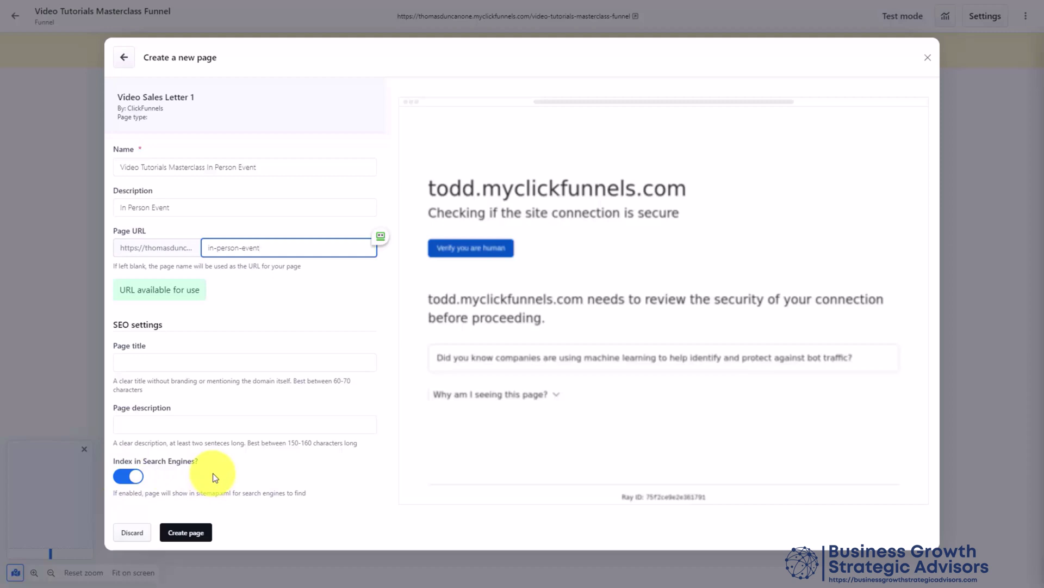
{"action": "left_click", "coordinate": [129, 479]}
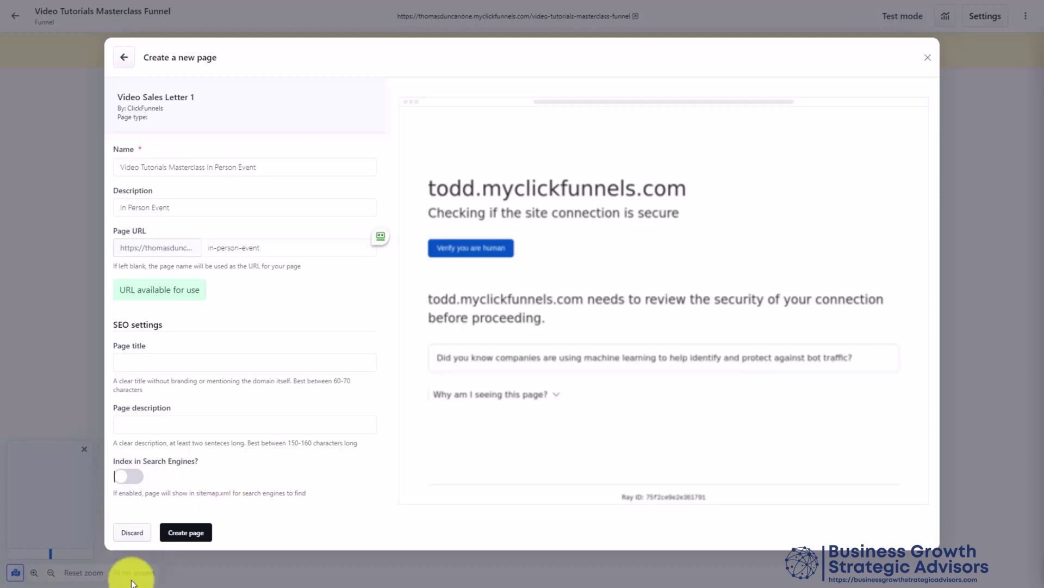
{"action": "left_click", "coordinate": [191, 533]}
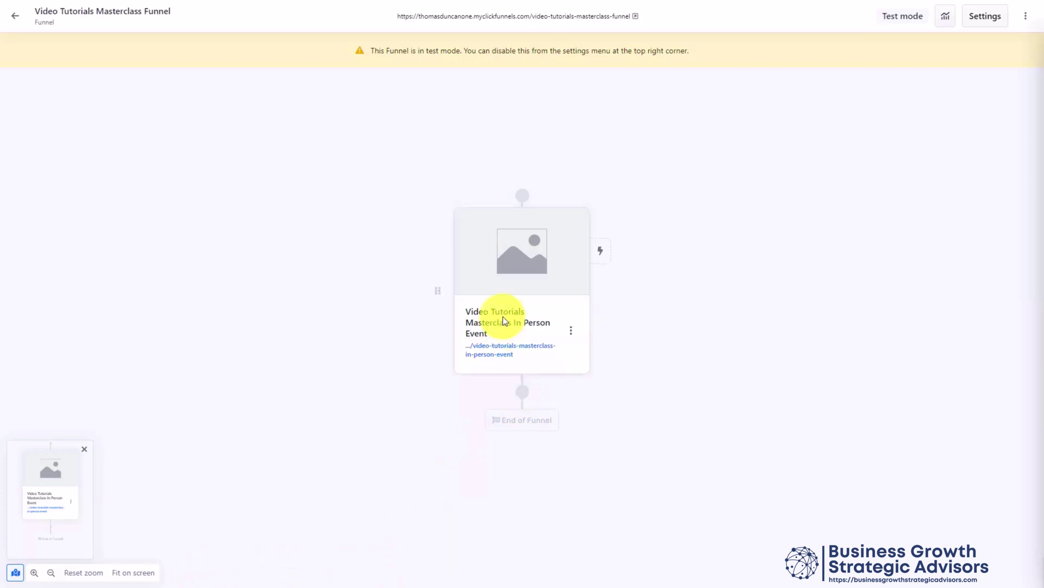
Add a second page below it from Video Sales Letter 3, named The Sales Letter, description sales, URL video-sales, without search engine indexing
{"action": "left_click", "coordinate": [522, 392]}
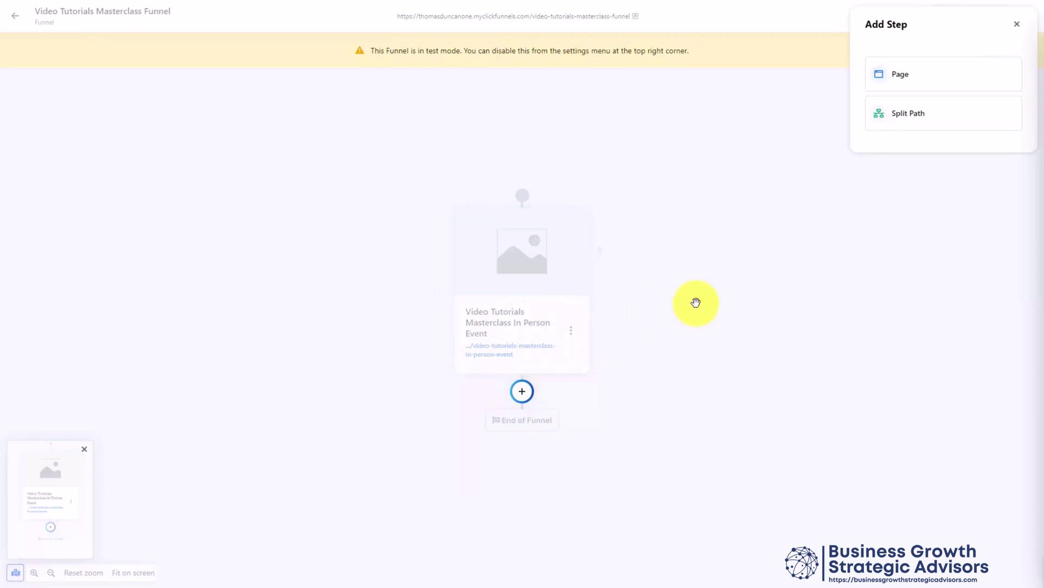
{"action": "left_click", "coordinate": [903, 75]}
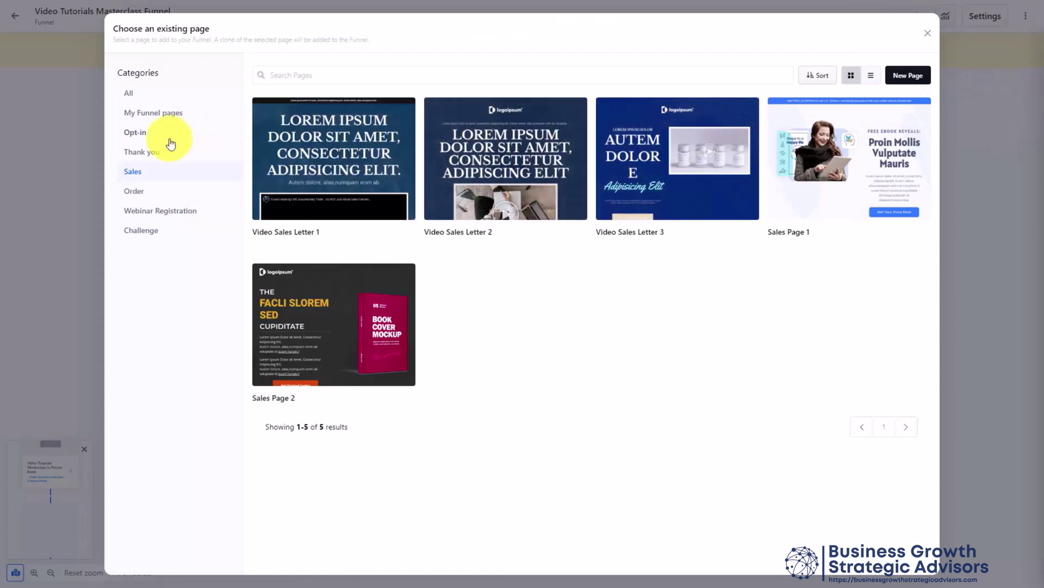
{"action": "left_click", "coordinate": [715, 171]}
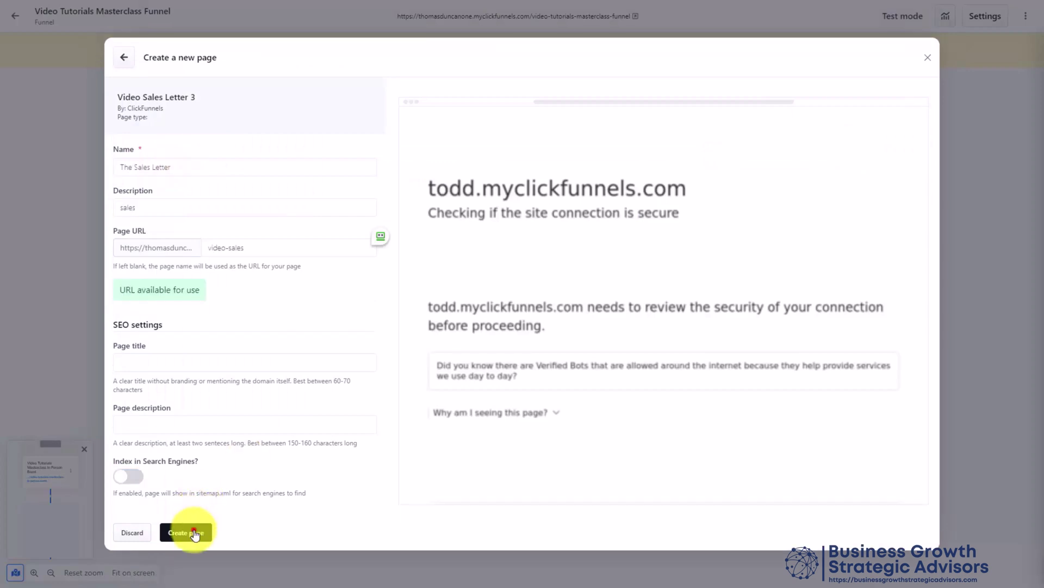
{"action": "left_click", "coordinate": [192, 532]}
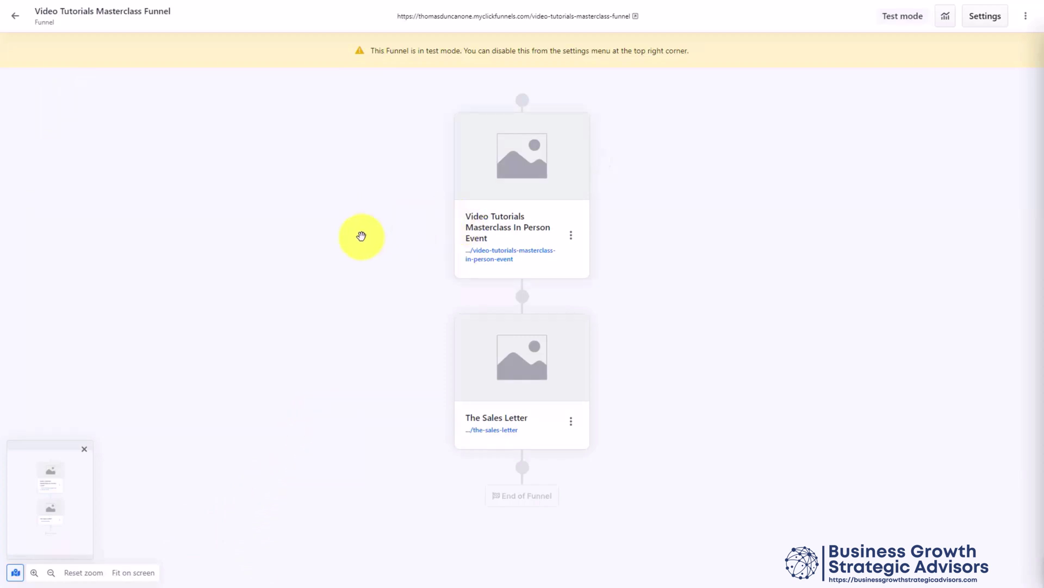
Attach the existing Video Tutorials Masterclass product to the Video Tutorials Masterclass In Person Event page
{"action": "mouse_move", "coordinate": [513, 171]}
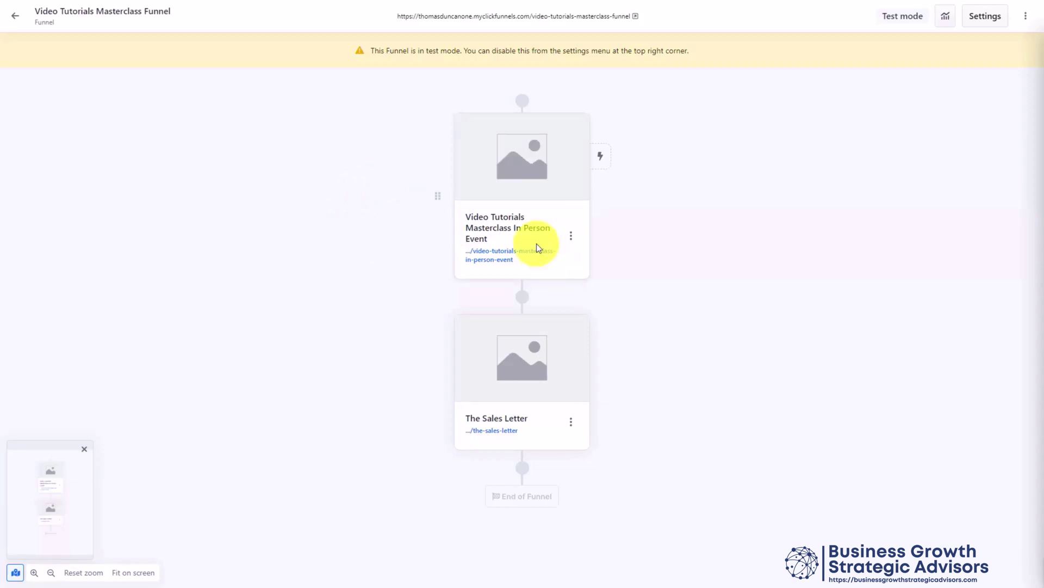
{"action": "mouse_move", "coordinate": [519, 390]}
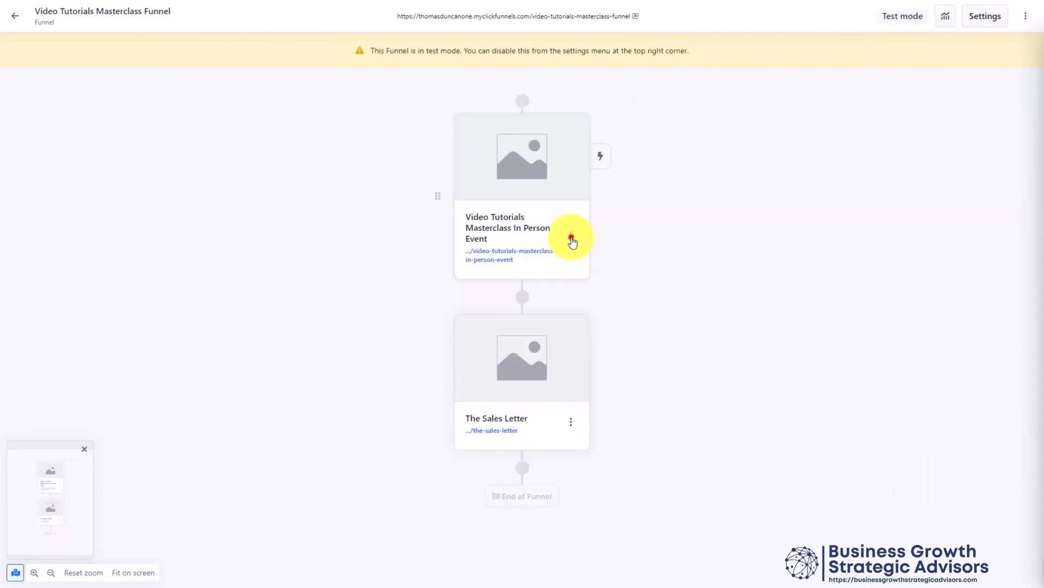
{"action": "left_click", "coordinate": [571, 237]}
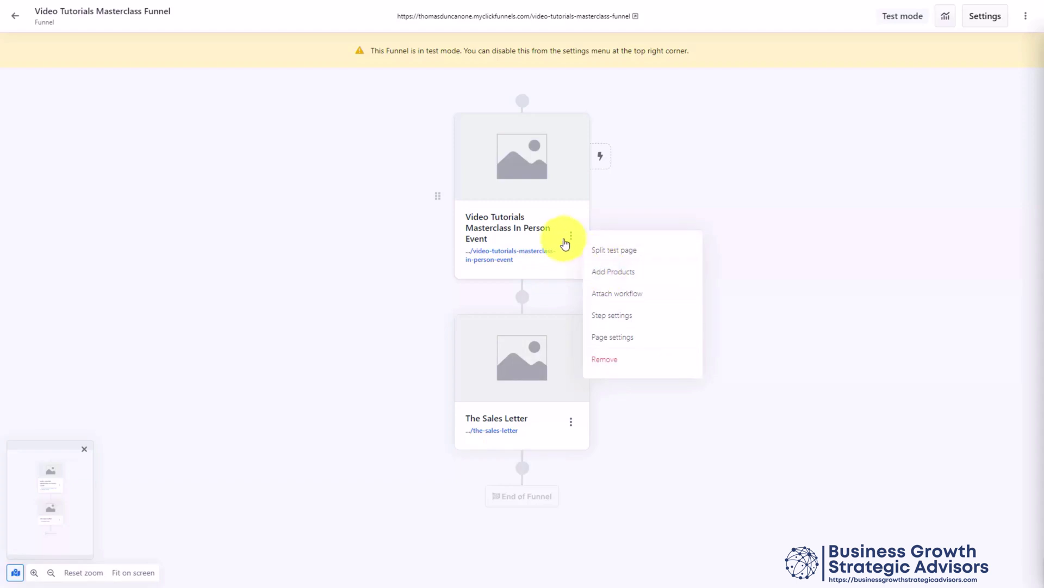
{"action": "left_click", "coordinate": [606, 274]}
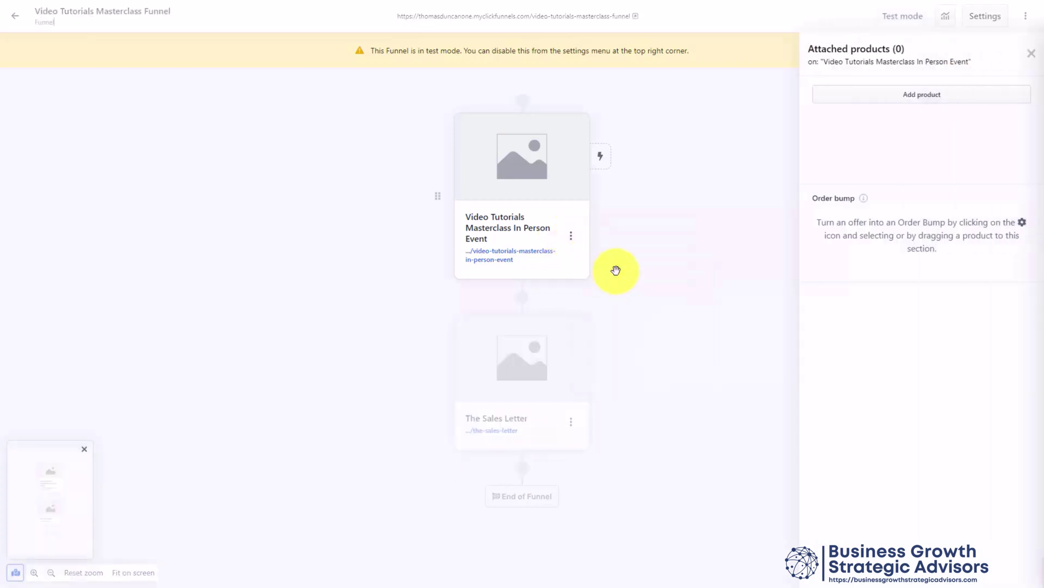
{"action": "left_click", "coordinate": [908, 95]}
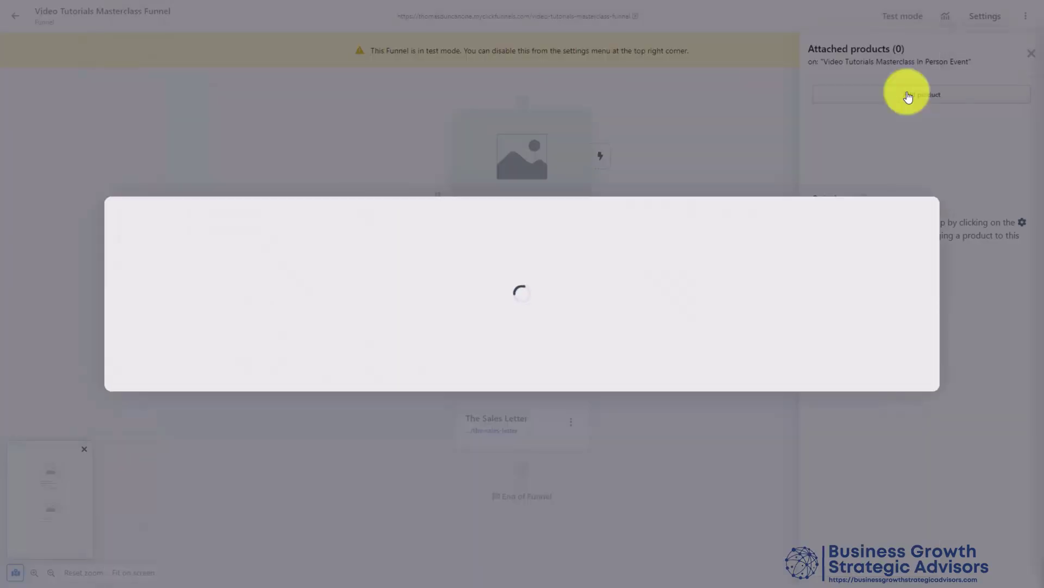
{"action": "scroll", "coordinate": [390, 336], "scroll_direction": "down", "scroll_amount": 1}
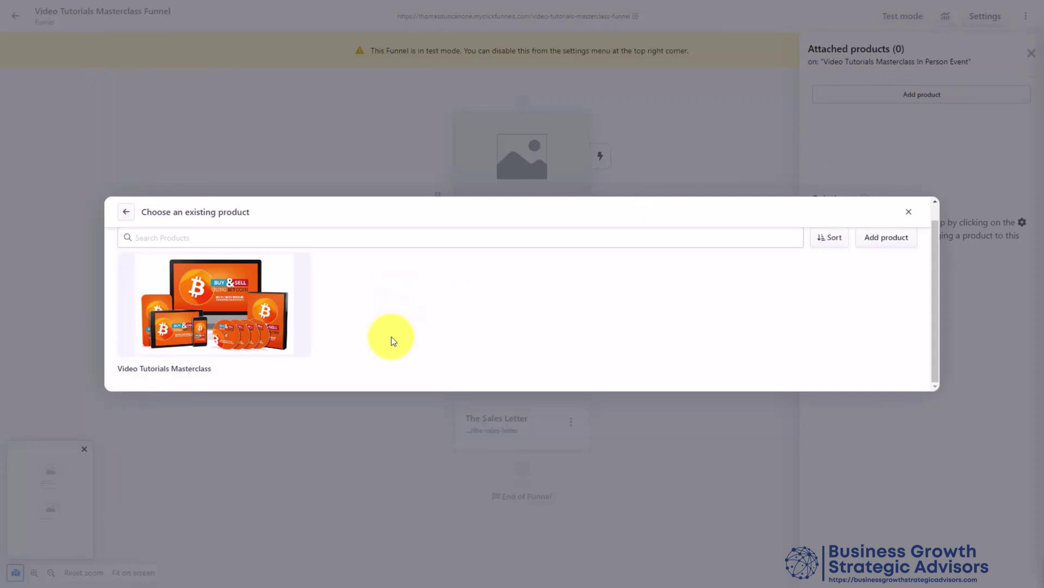
{"action": "mouse_move", "coordinate": [228, 333]}
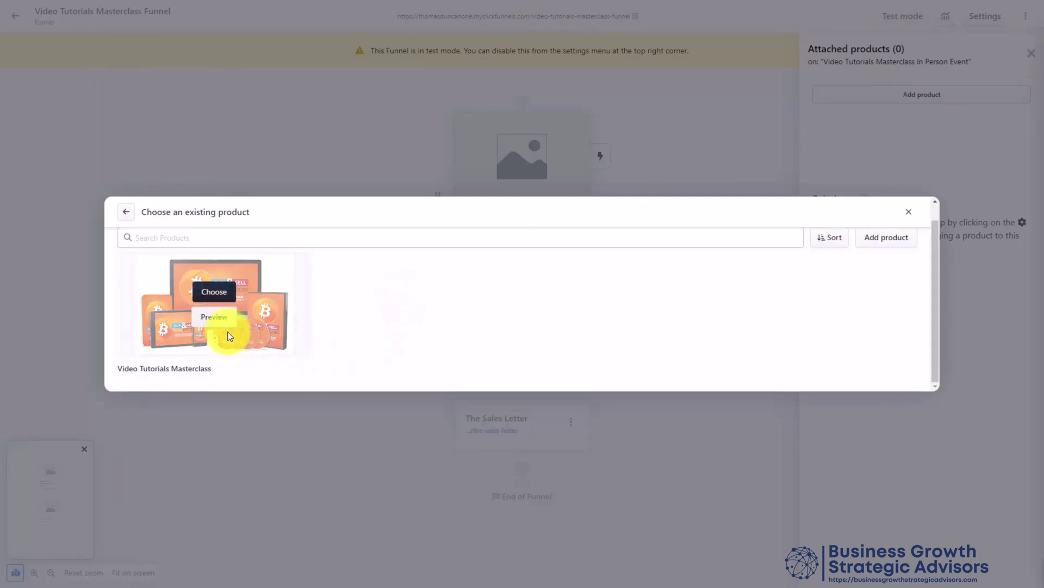
{"action": "left_click", "coordinate": [214, 292]}
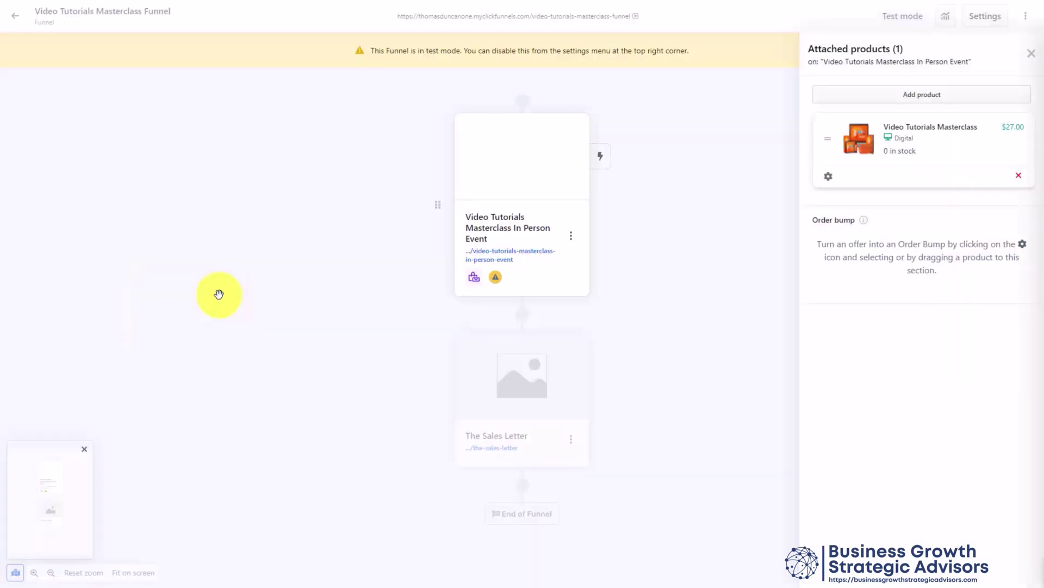
{"action": "left_click", "coordinate": [461, 273]}
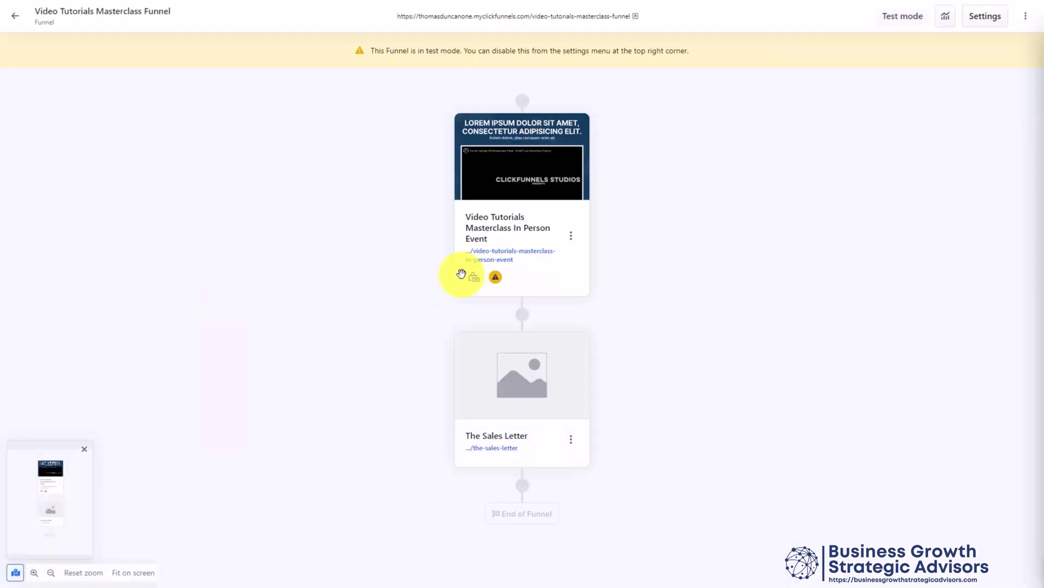
Review the step settings and page settings of the In Person Event page, leaving each without changes
{"action": "left_click", "coordinate": [571, 236]}
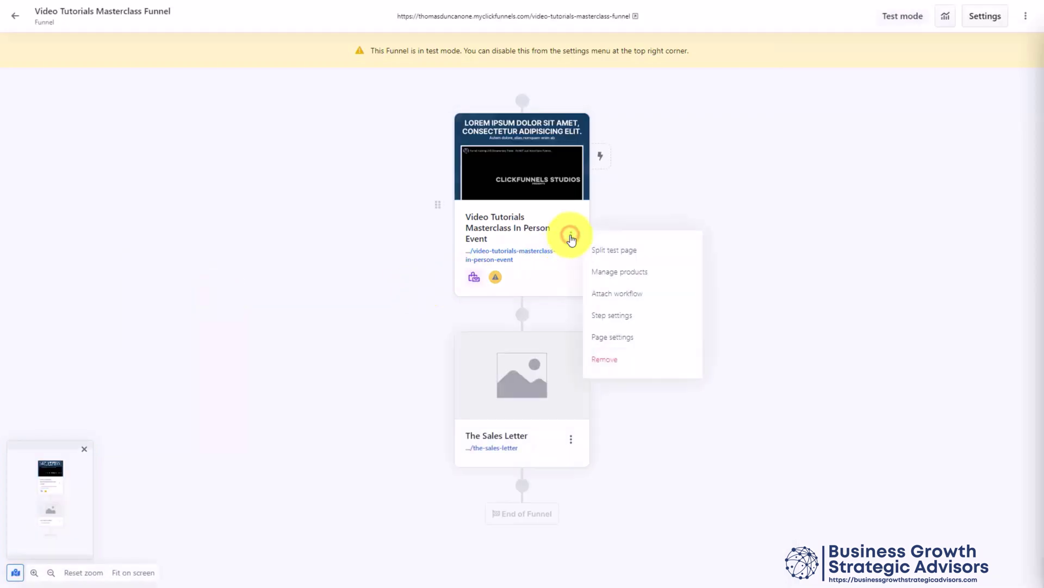
{"action": "left_click", "coordinate": [618, 316]}
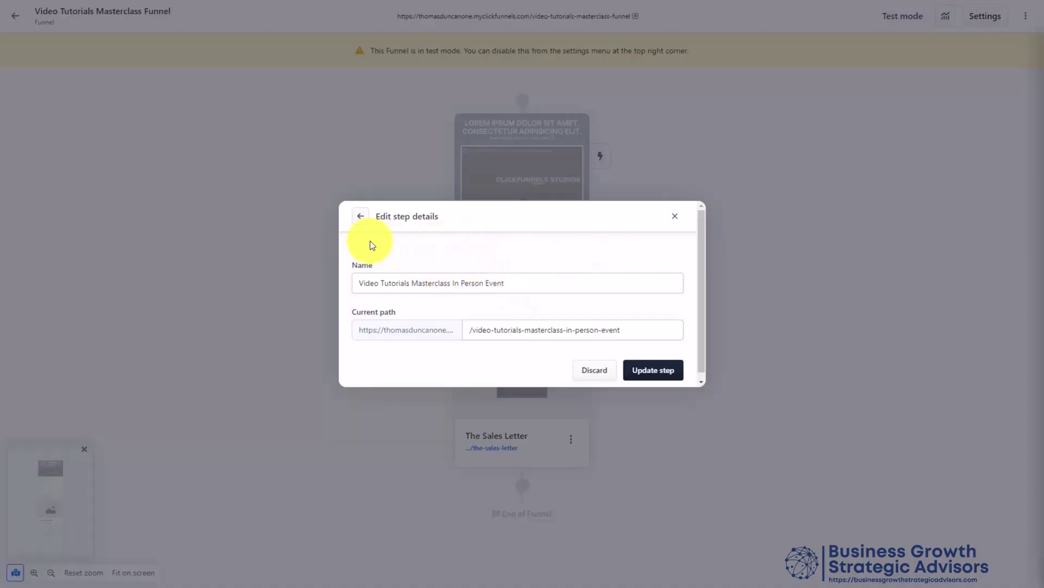
{"action": "left_click", "coordinate": [675, 217]}
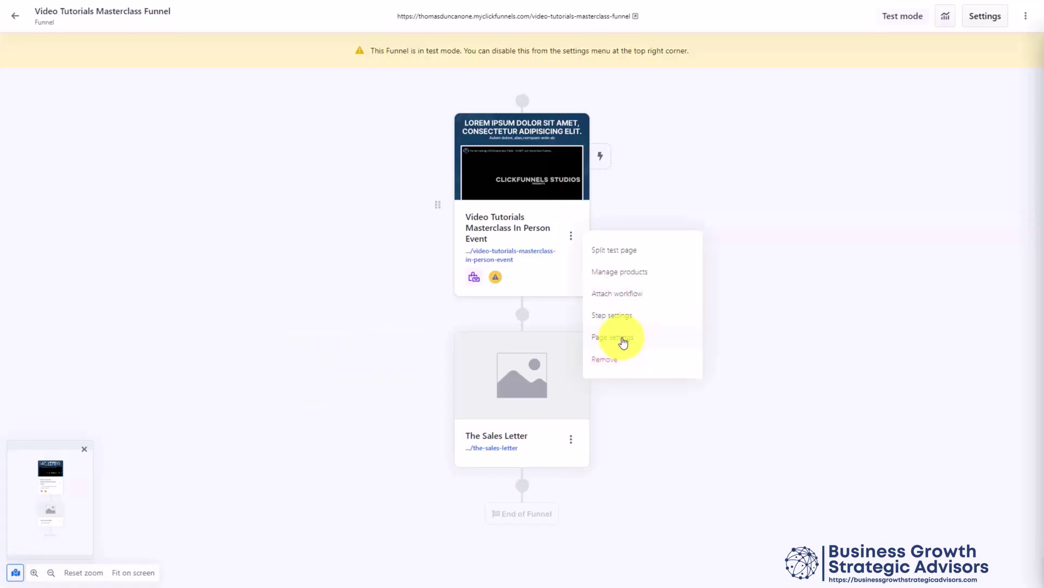
{"action": "left_click", "coordinate": [621, 338]}
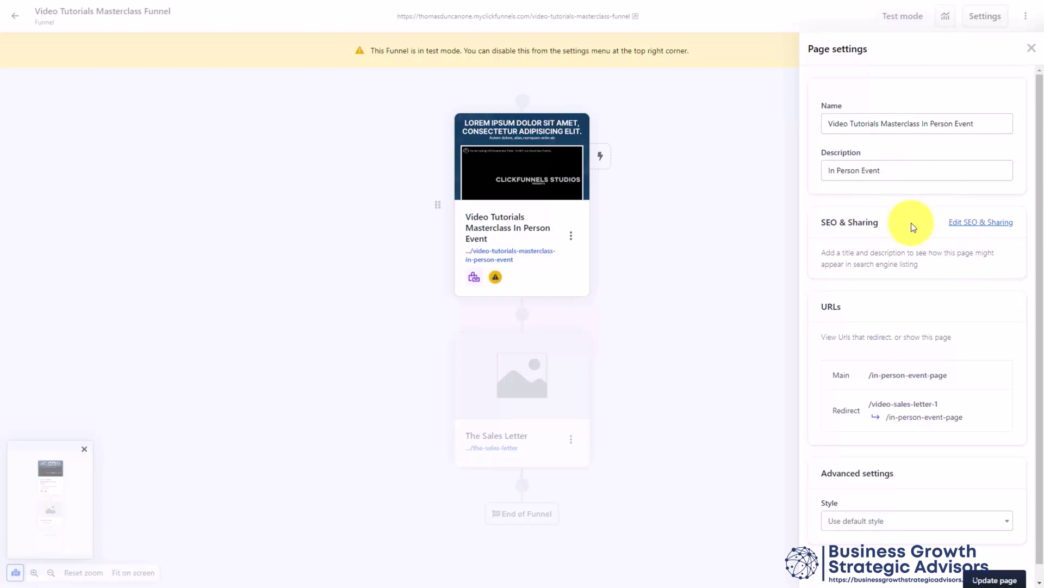
{"action": "left_click", "coordinate": [769, 319]}
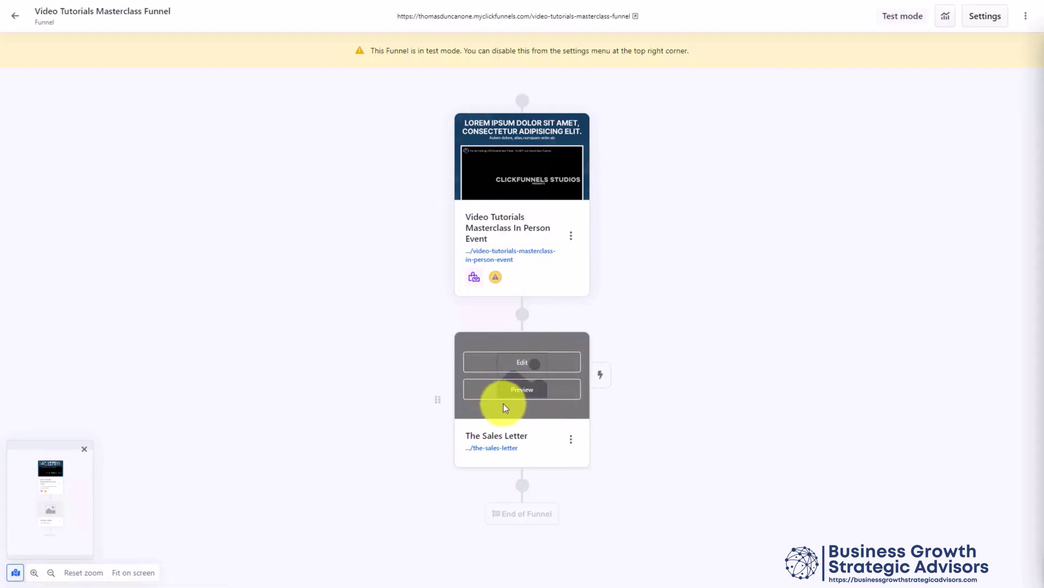
Show the funnel's statistics and review the funnel's own settings, including domain, path URL and test mode
{"action": "left_click", "coordinate": [945, 16]}
{"action": "left_click", "coordinate": [984, 27]}
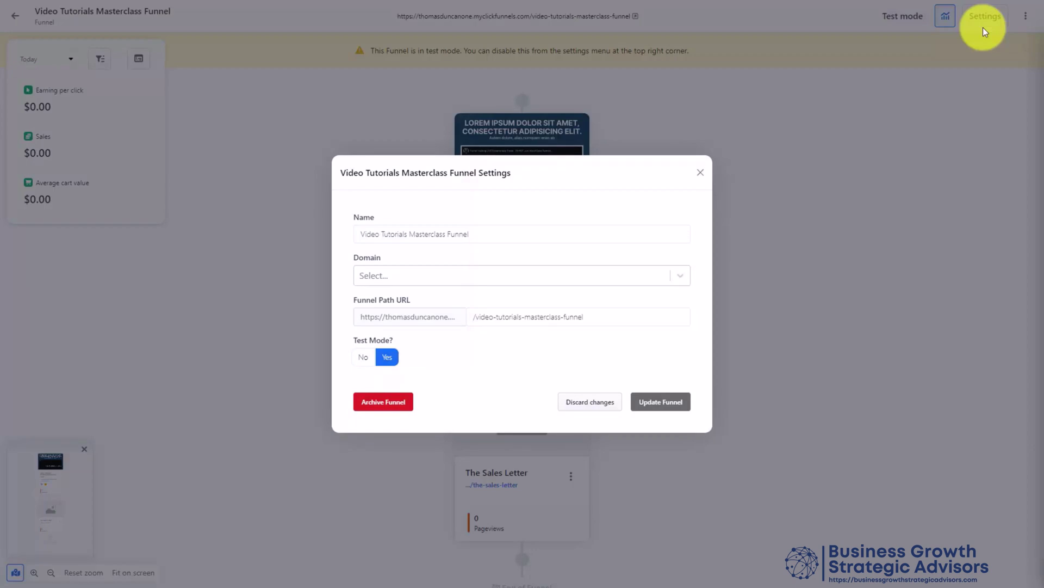
{"action": "key", "text": "Left"}
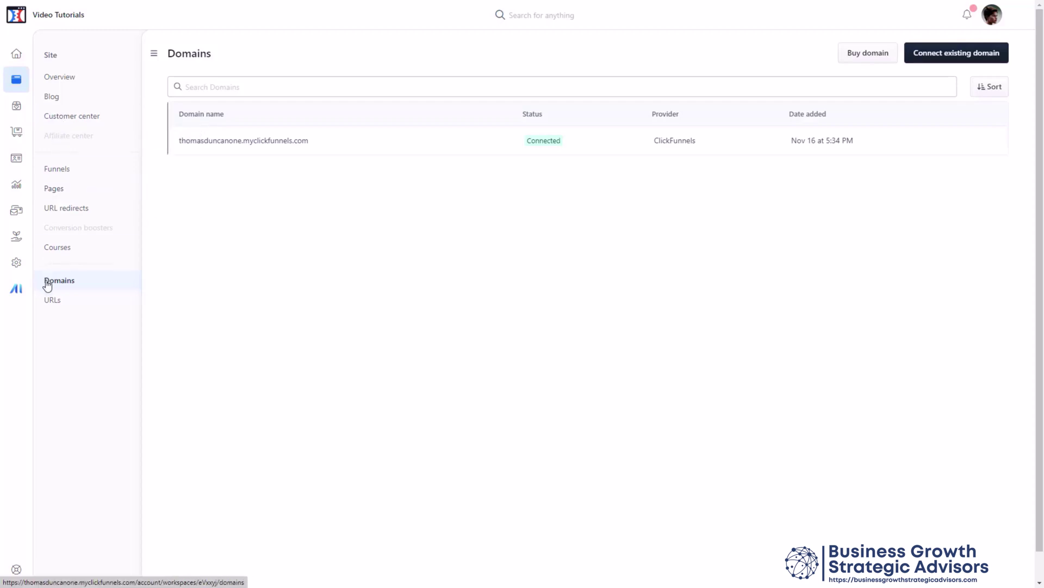
Add the existing domain tutorialvideos.jvwiththomas.com to the workspace
{"action": "left_click", "coordinate": [929, 55]}
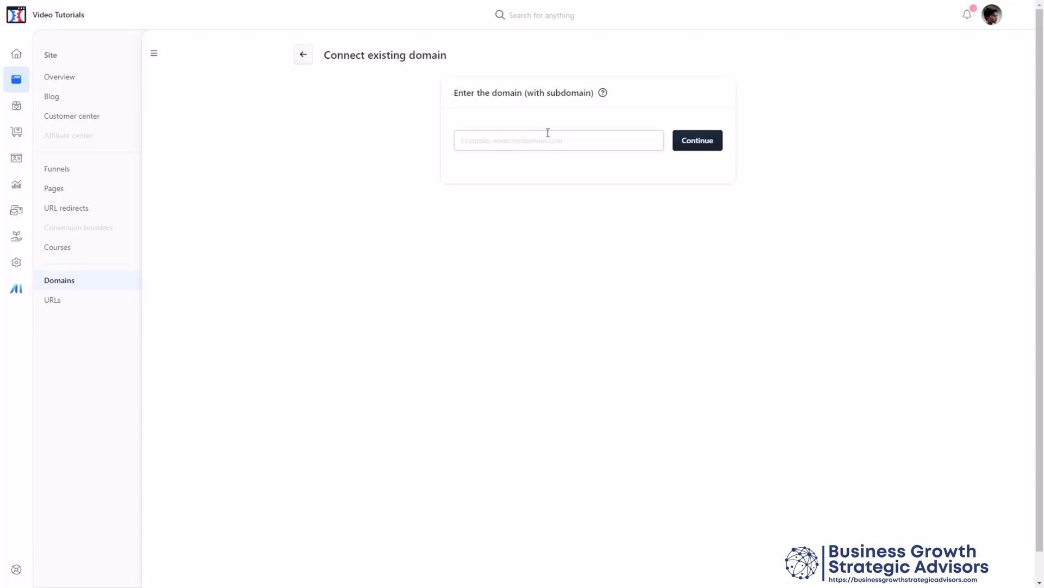
{"action": "left_click", "coordinate": [506, 144]}
{"action": "type", "text": "tutorialvideos.jwiththomas.com"}
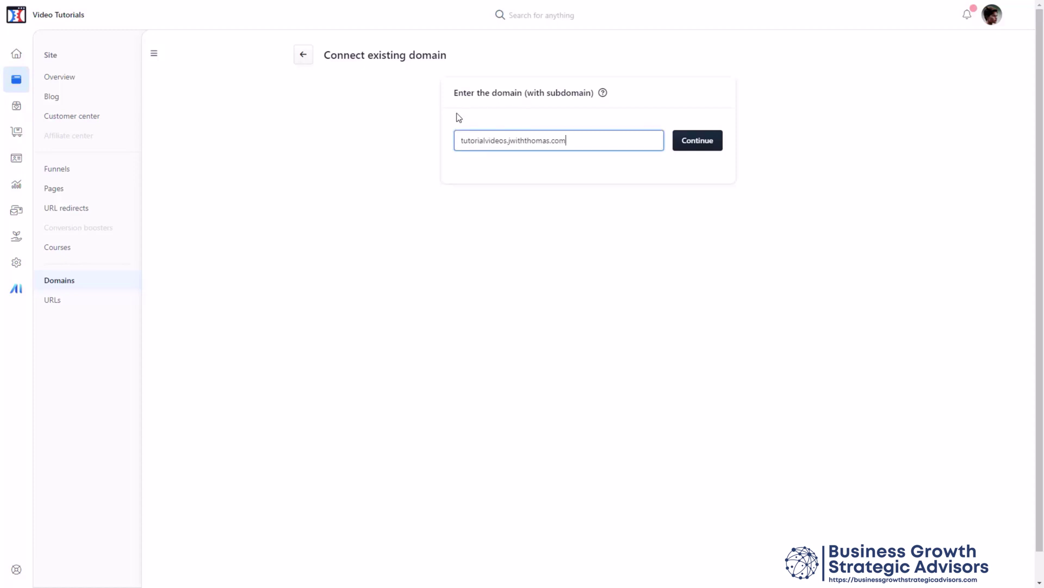
{"action": "left_click", "coordinate": [693, 143]}
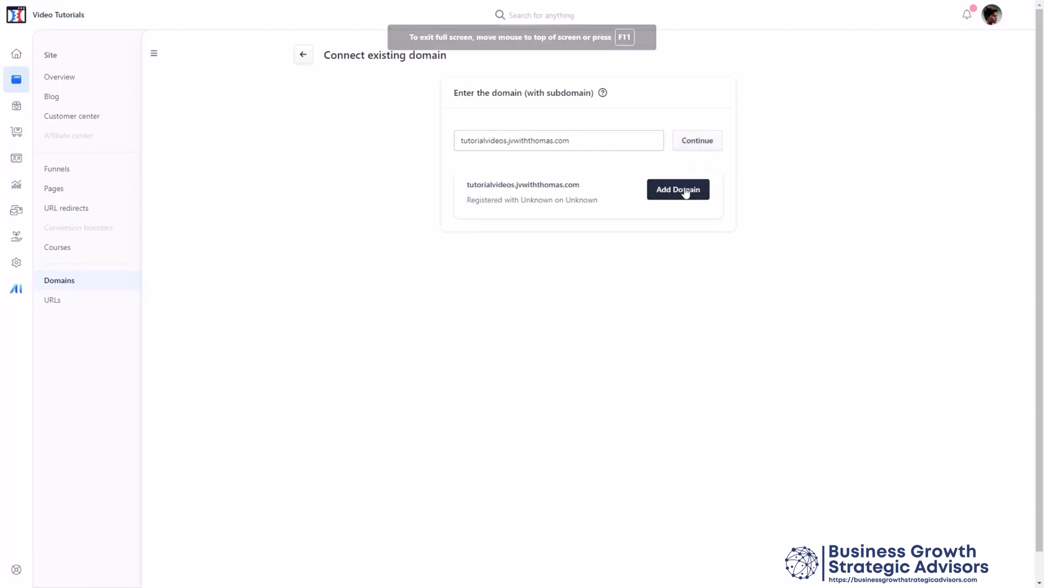
{"action": "left_click", "coordinate": [685, 189]}
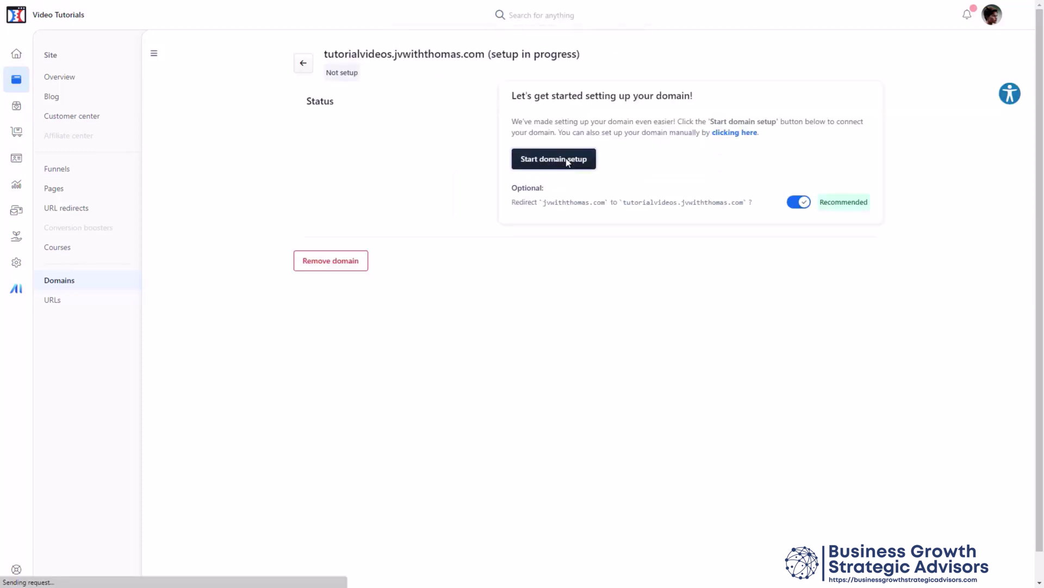
Run the guided setup for the added domain, confirming that the CNAME and TXT records have been added, and finish it
{"action": "left_click", "coordinate": [567, 161]}
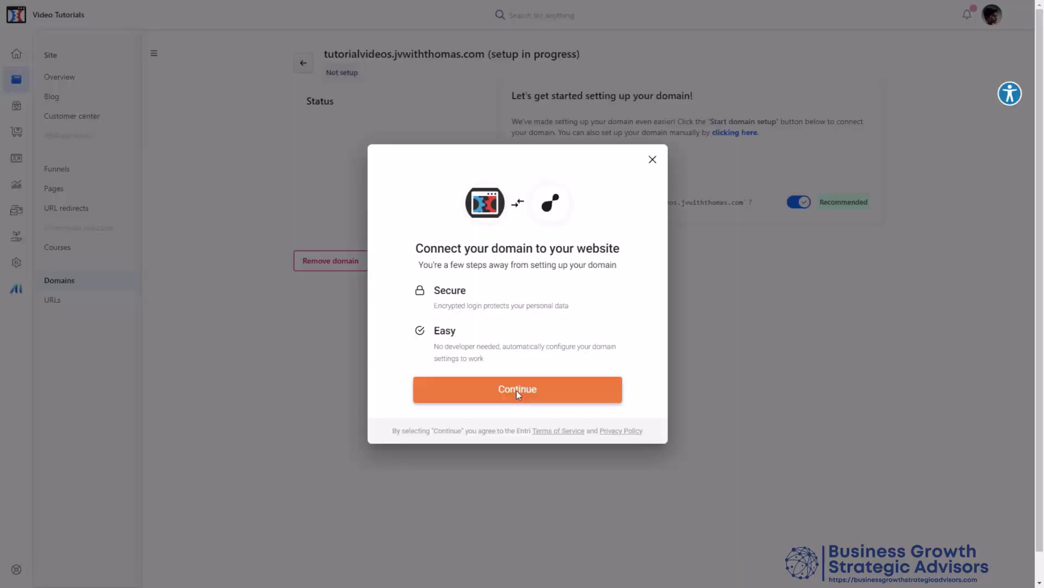
{"action": "left_click", "coordinate": [518, 394]}
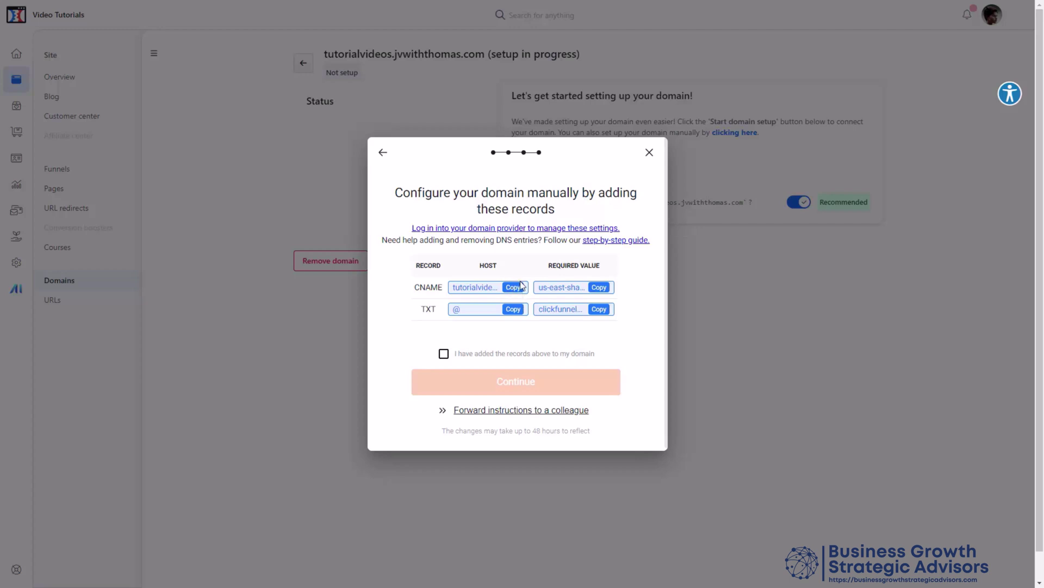
{"action": "left_click", "coordinate": [444, 354]}
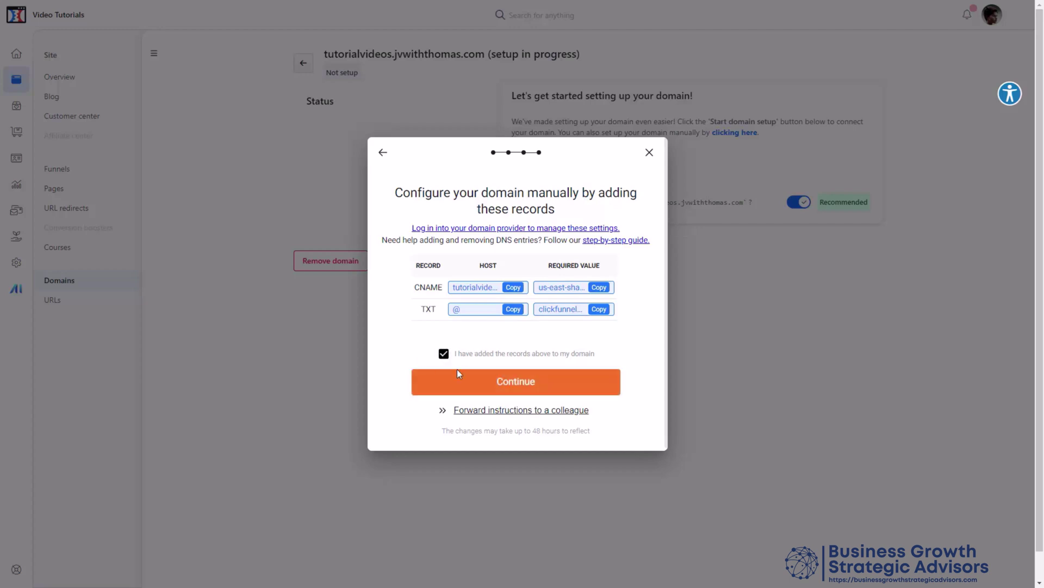
{"action": "left_click", "coordinate": [521, 384]}
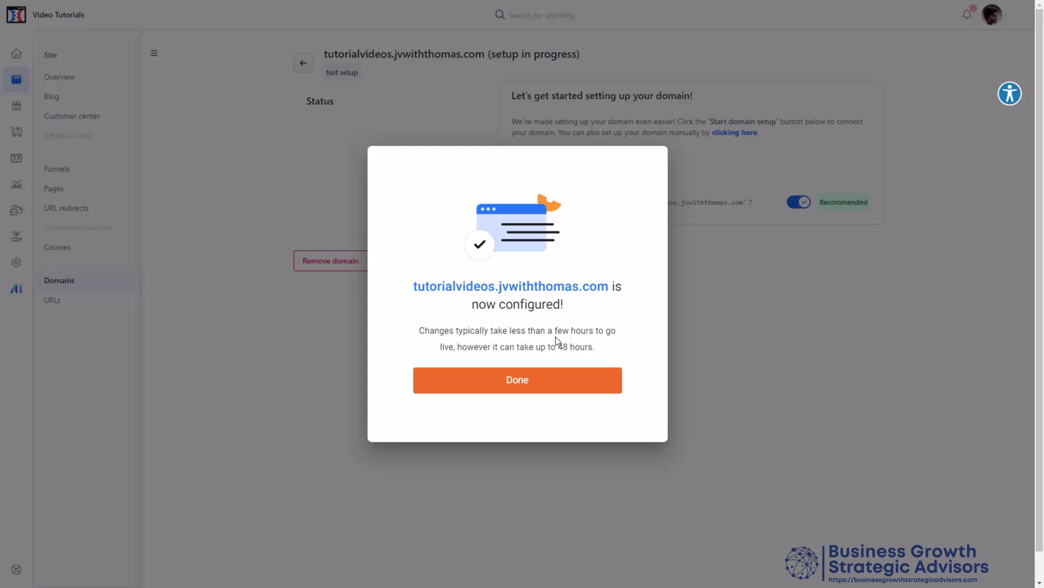
{"action": "left_click", "coordinate": [521, 393]}
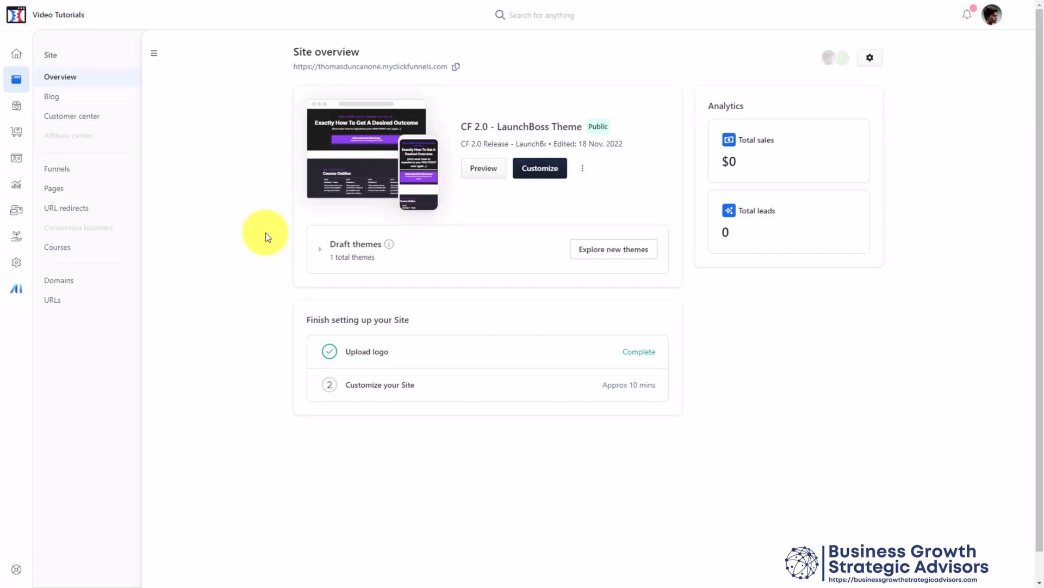
Review the site's URLs by category, covering Blog, Courses, Pages and Funnels
{"action": "left_click", "coordinate": [52, 315]}
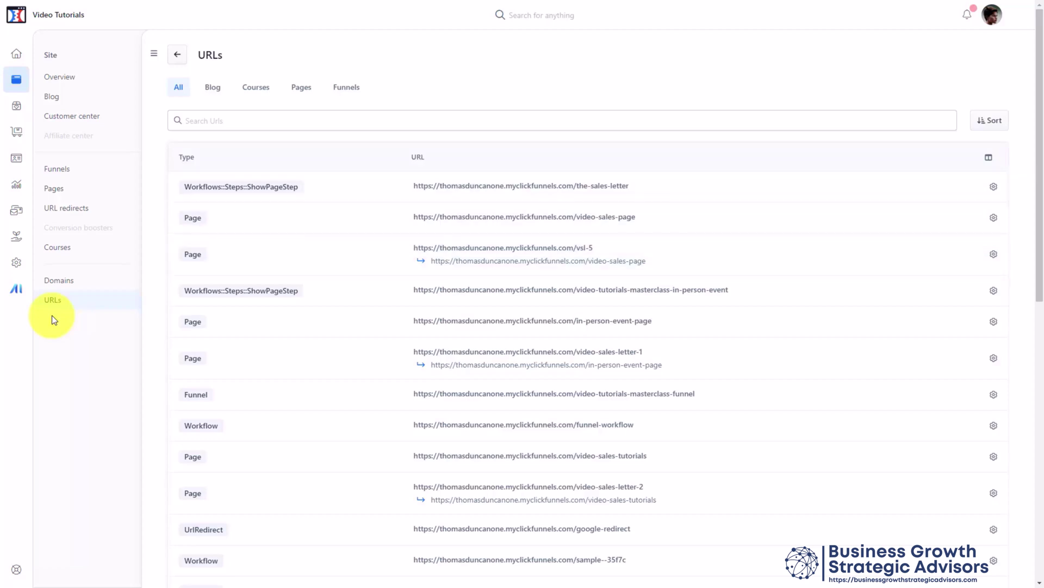
{"action": "left_click", "coordinate": [213, 87]}
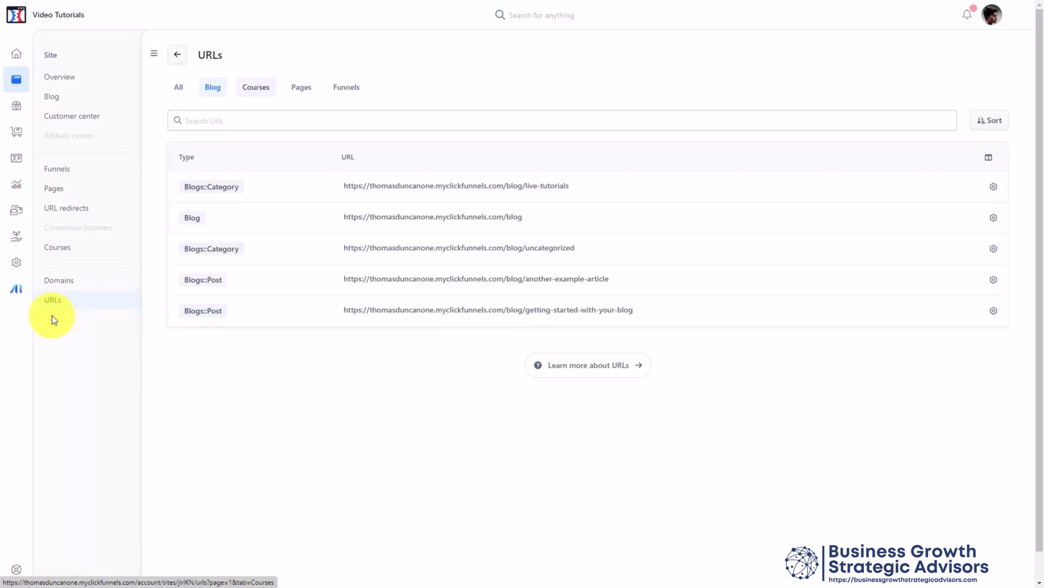
{"action": "left_click", "coordinate": [256, 87]}
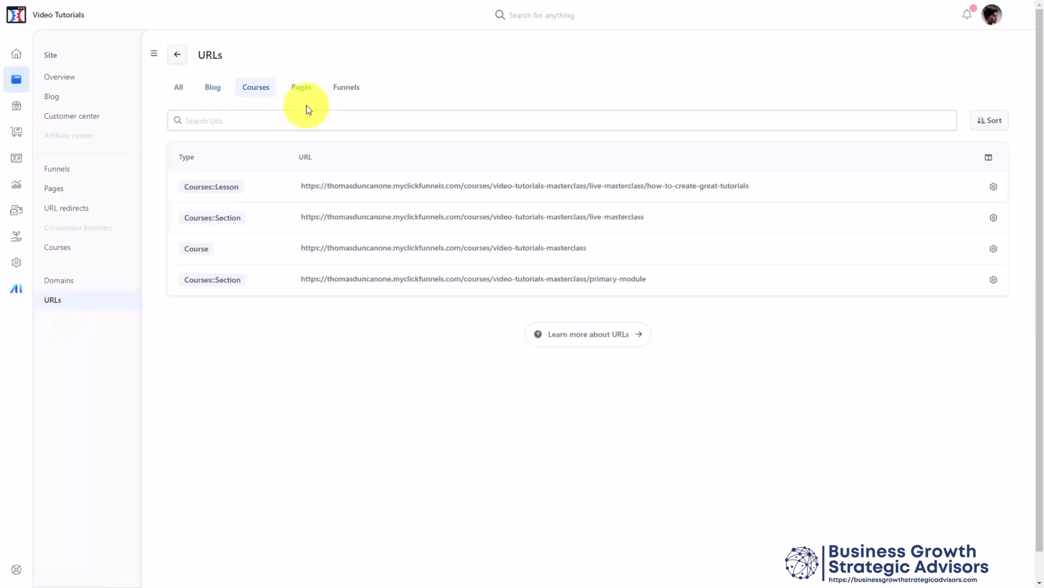
{"action": "left_click", "coordinate": [301, 91]}
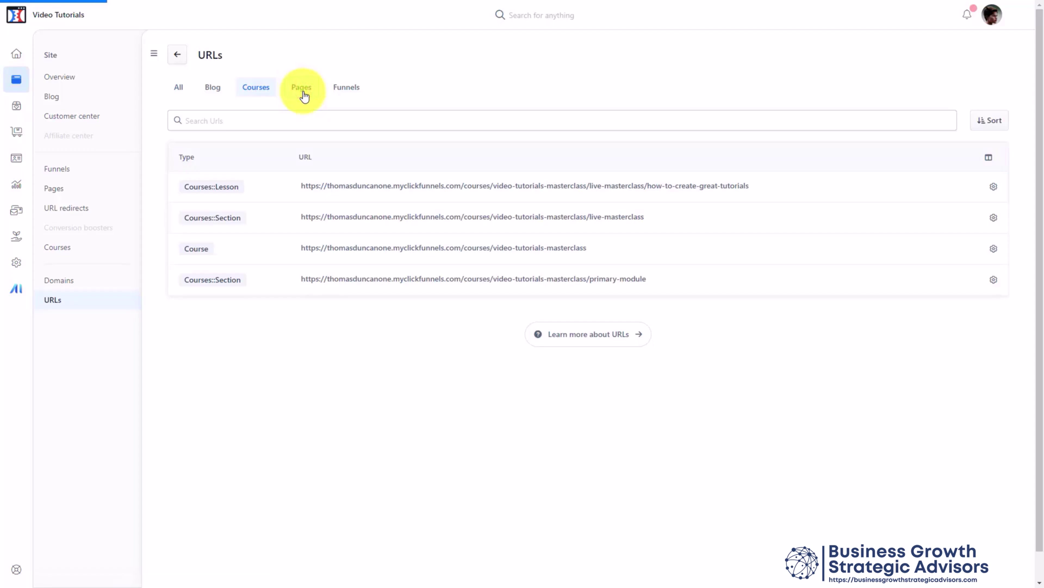
{"action": "left_click", "coordinate": [347, 92]}
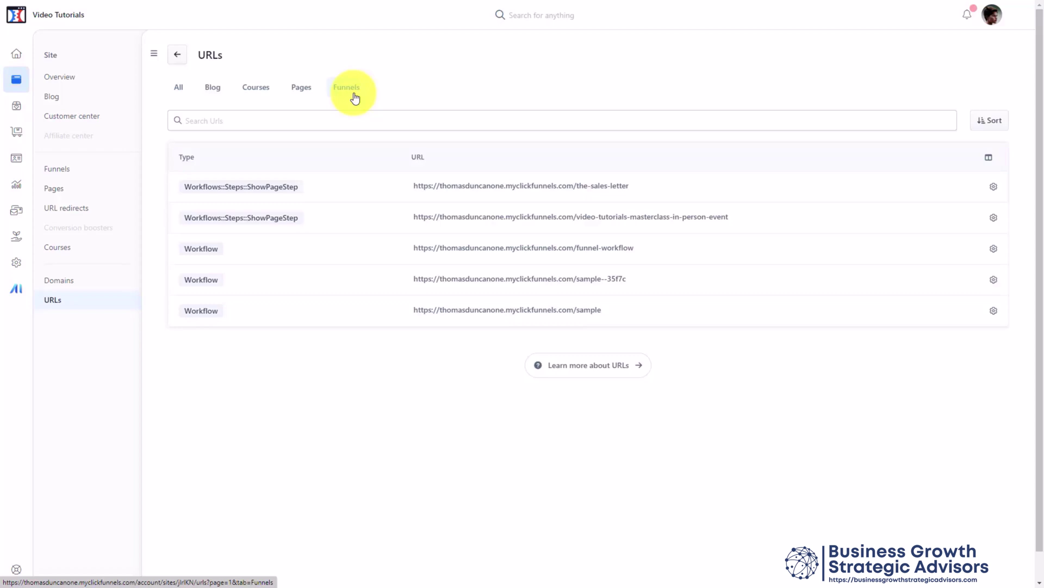
{"action": "left_click", "coordinate": [321, 120]}
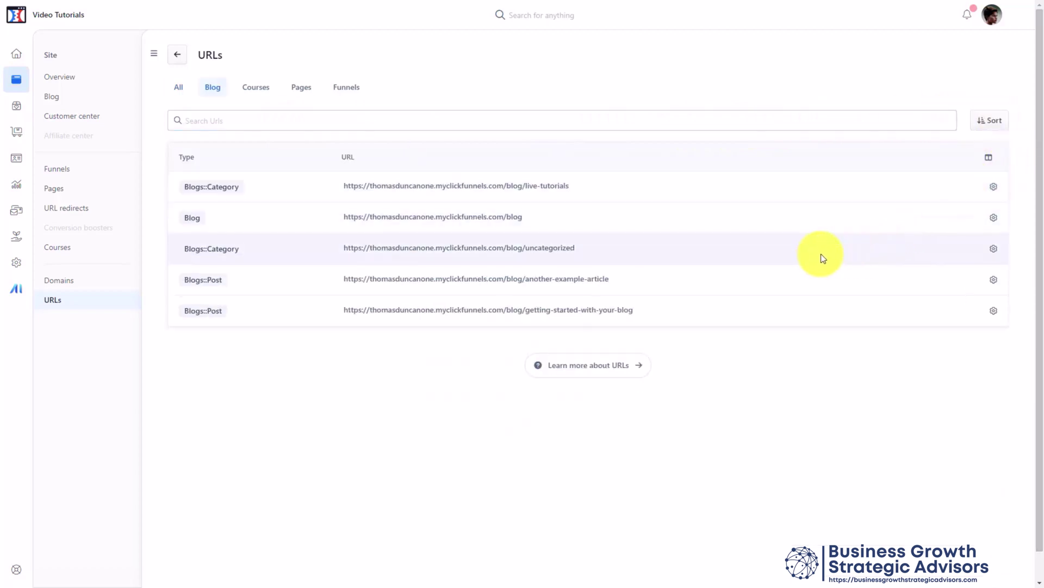
Inspect the editable path of the Primary Blog's URL and leave it without updating
{"action": "left_click", "coordinate": [995, 222]}
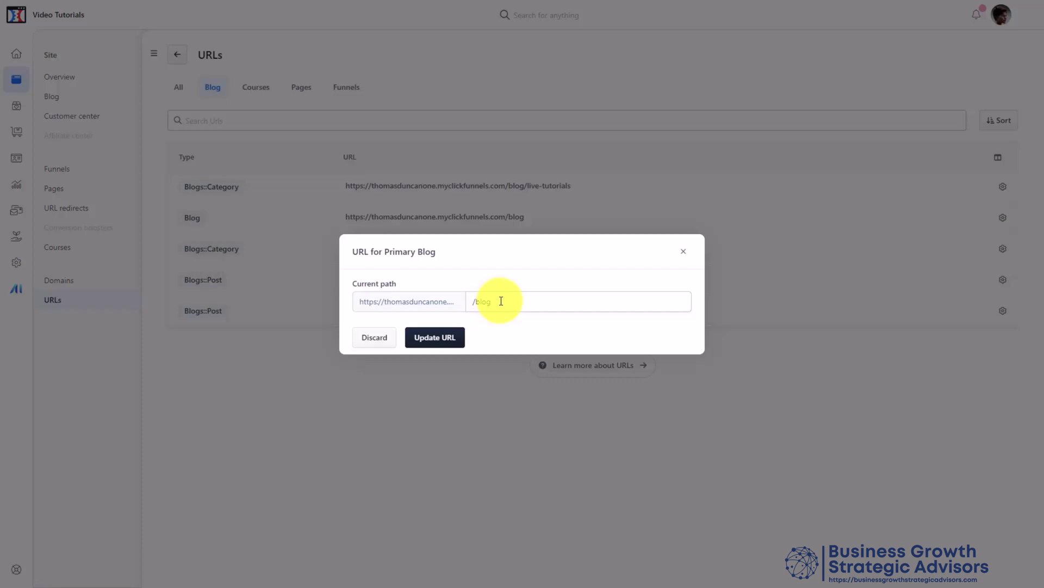
{"action": "key", "text": "BackSpace"}
{"action": "key", "text": "BackSpace"}
{"action": "key", "text": "BackSpace"}
{"action": "key", "text": "BackSpace"}
{"action": "key", "text": "BackSpace"}
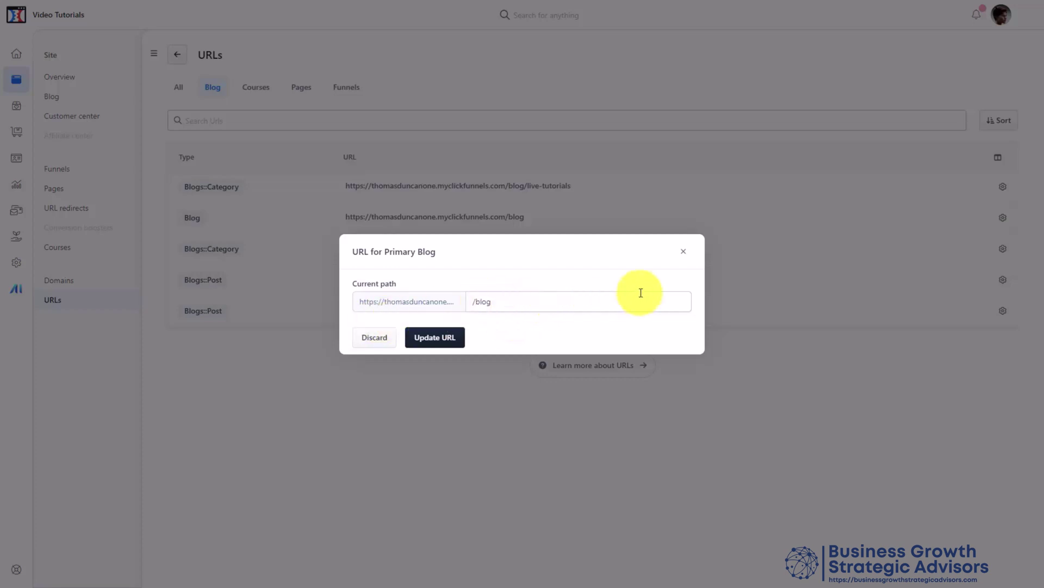
{"action": "left_click", "coordinate": [683, 252]}
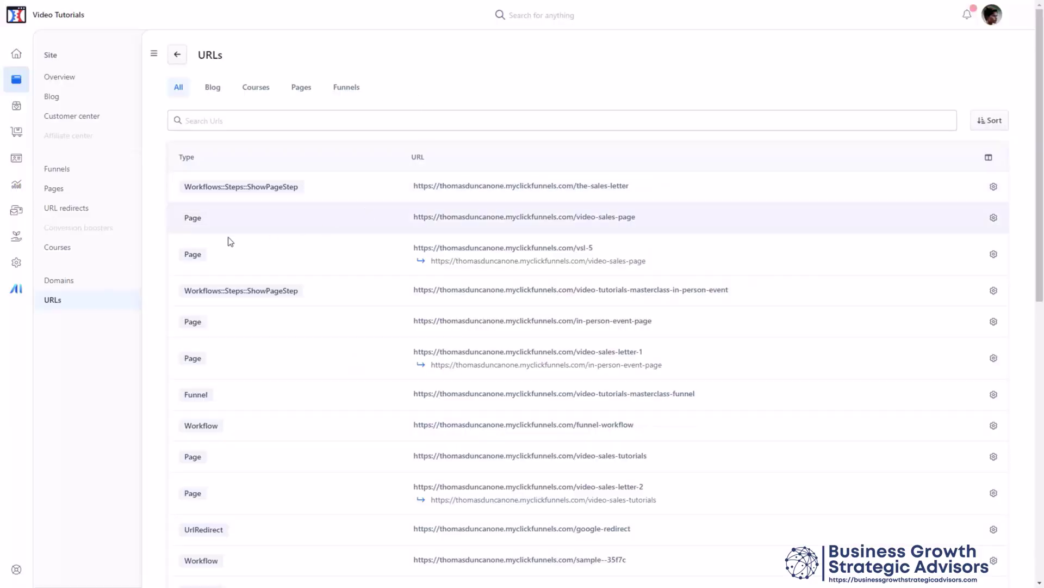
Review the site's page lists, covering standalone, theme, site and funnel pages
{"action": "left_click", "coordinate": [57, 195]}
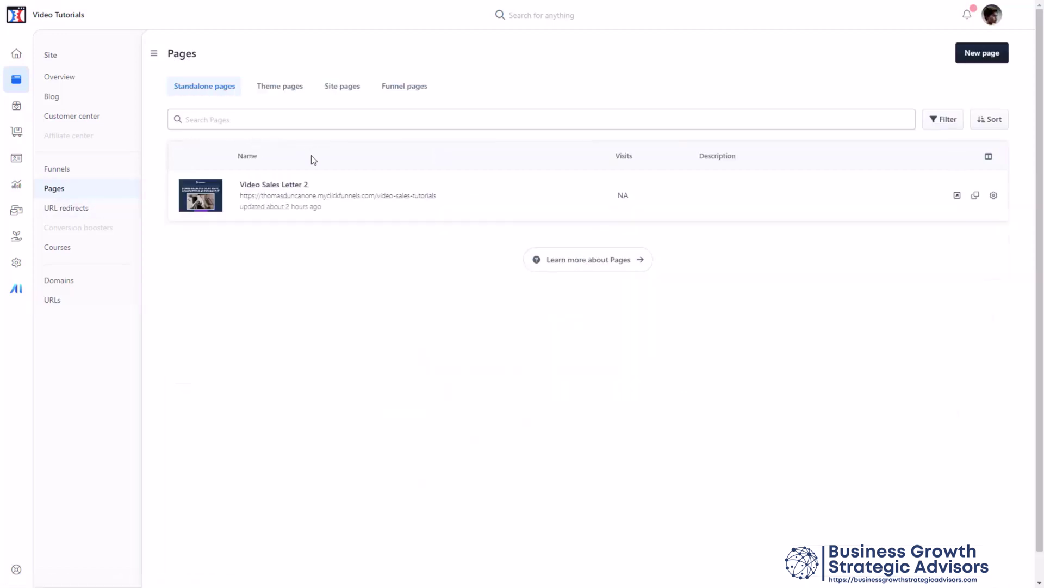
{"action": "left_click", "coordinate": [281, 99]}
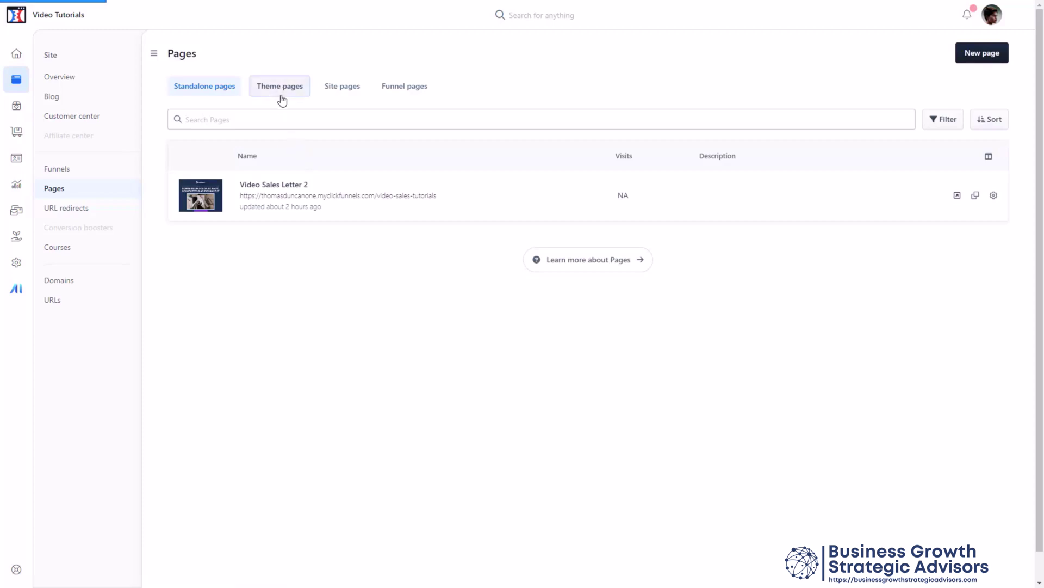
{"action": "left_click", "coordinate": [341, 91]}
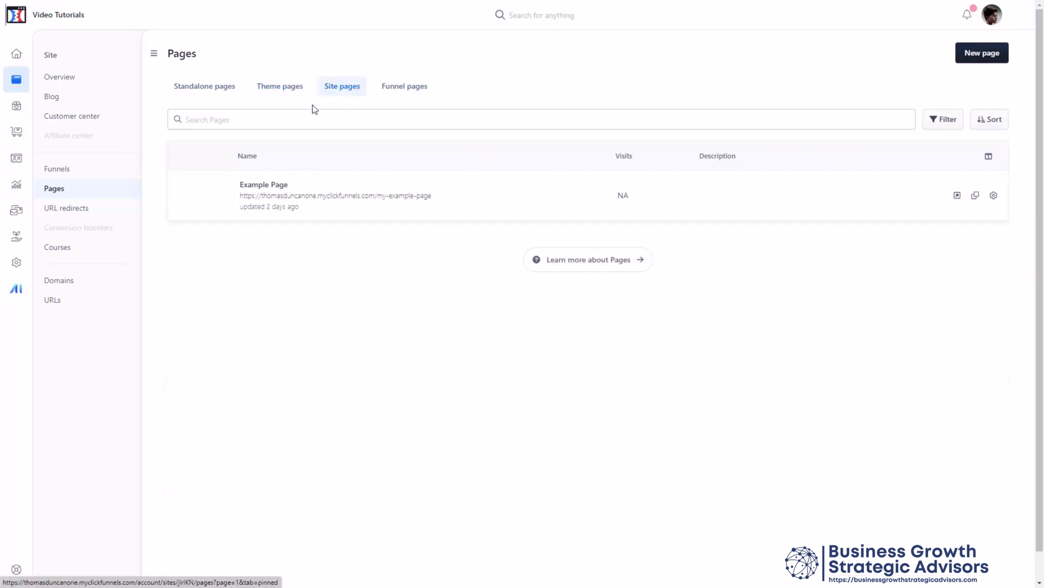
{"action": "left_click", "coordinate": [406, 90]}
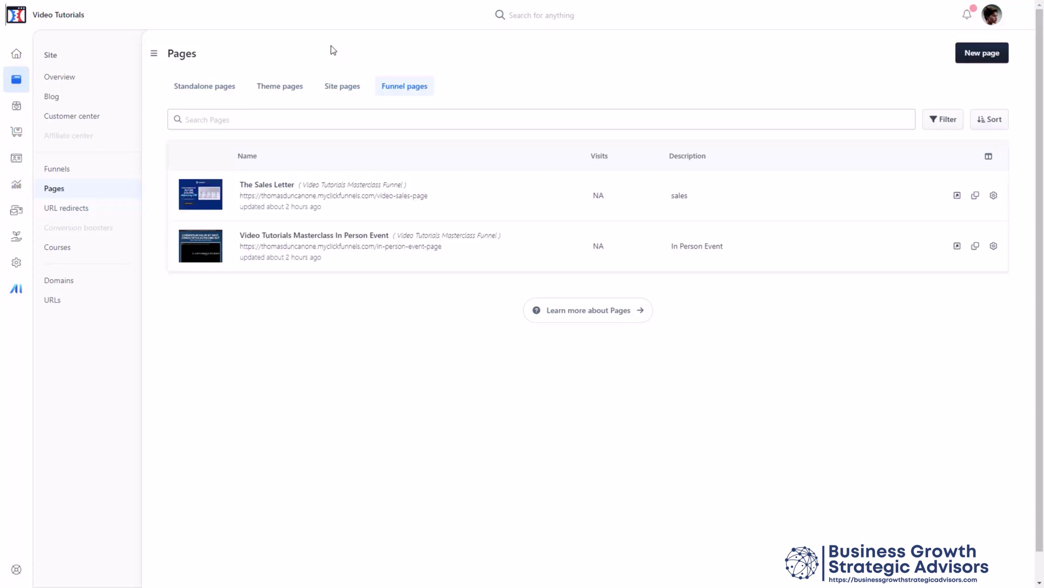
{"action": "left_click", "coordinate": [280, 85]}
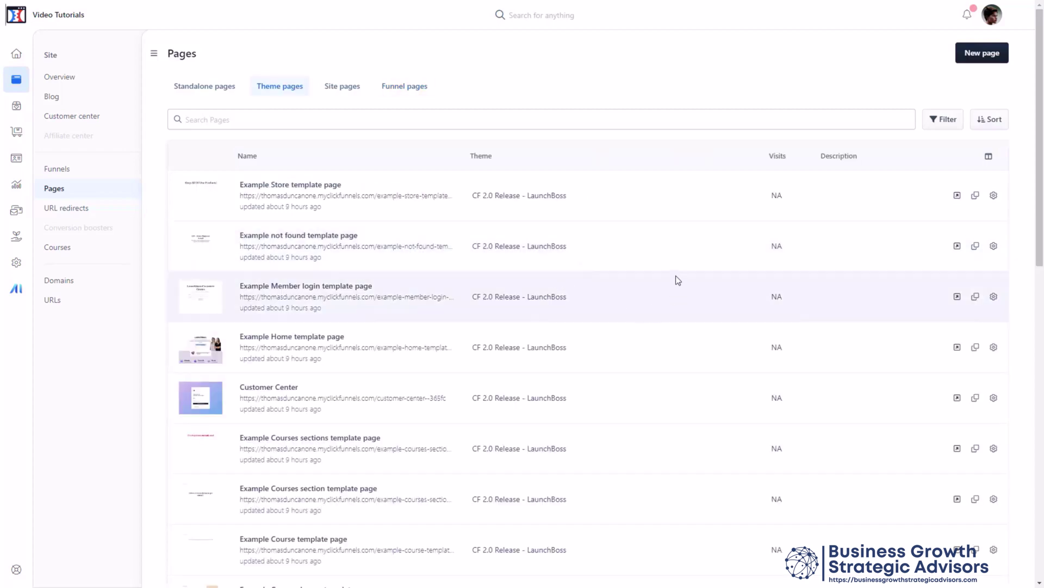